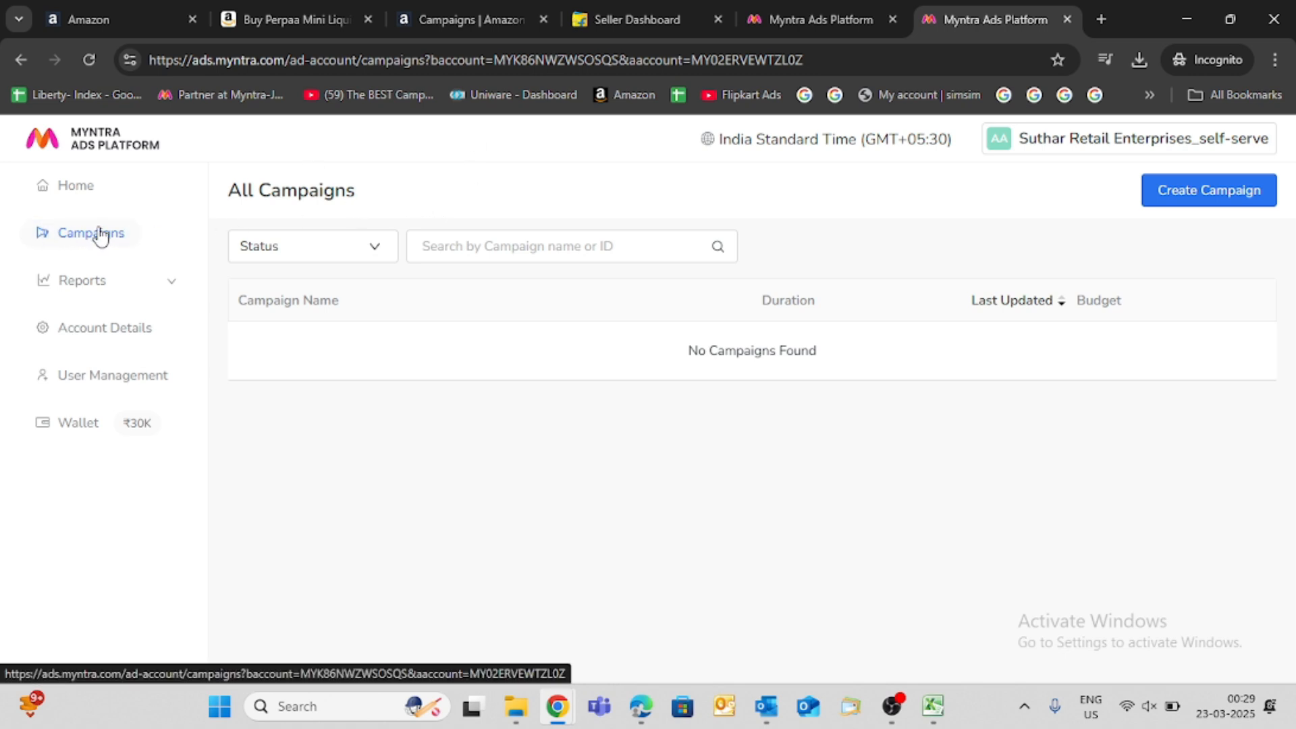
# - Start creating a new campaign and name it "Beet Root Powder-Lauch-23 March25"
pyautogui.click(135, 238)
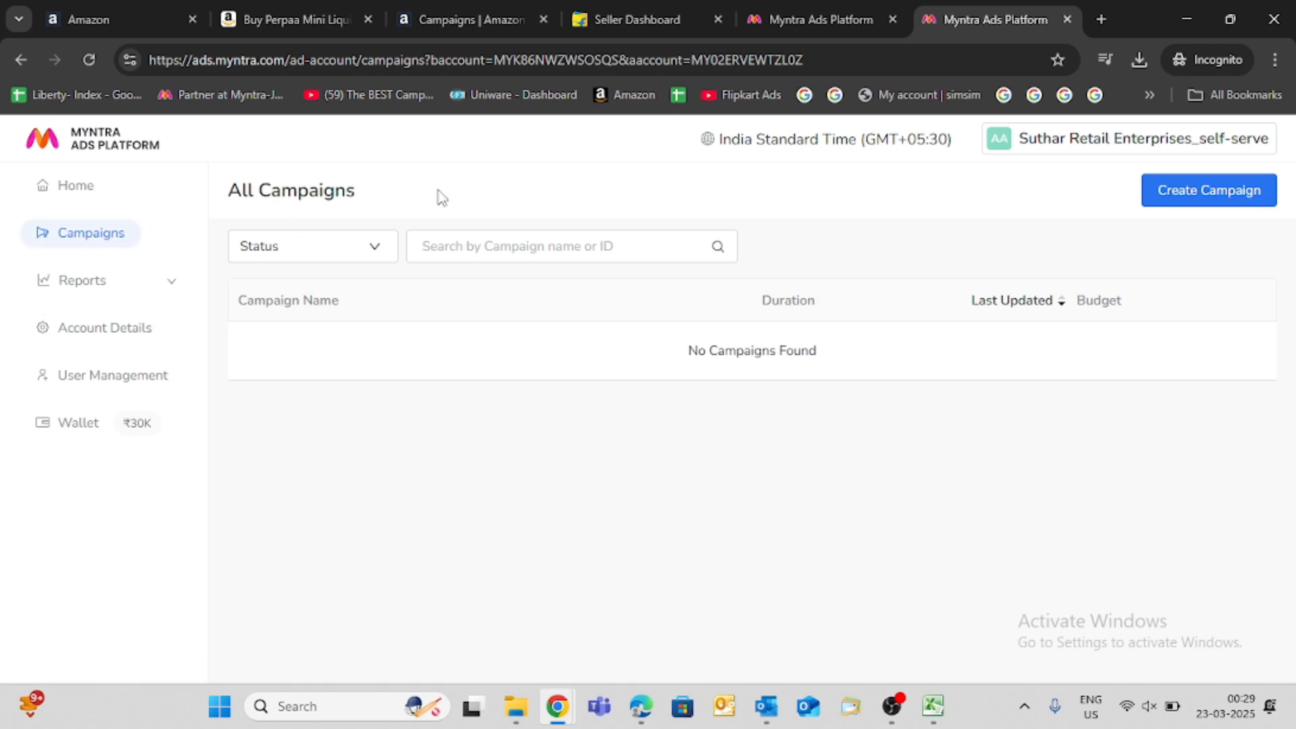
pyautogui.click(1188, 192)
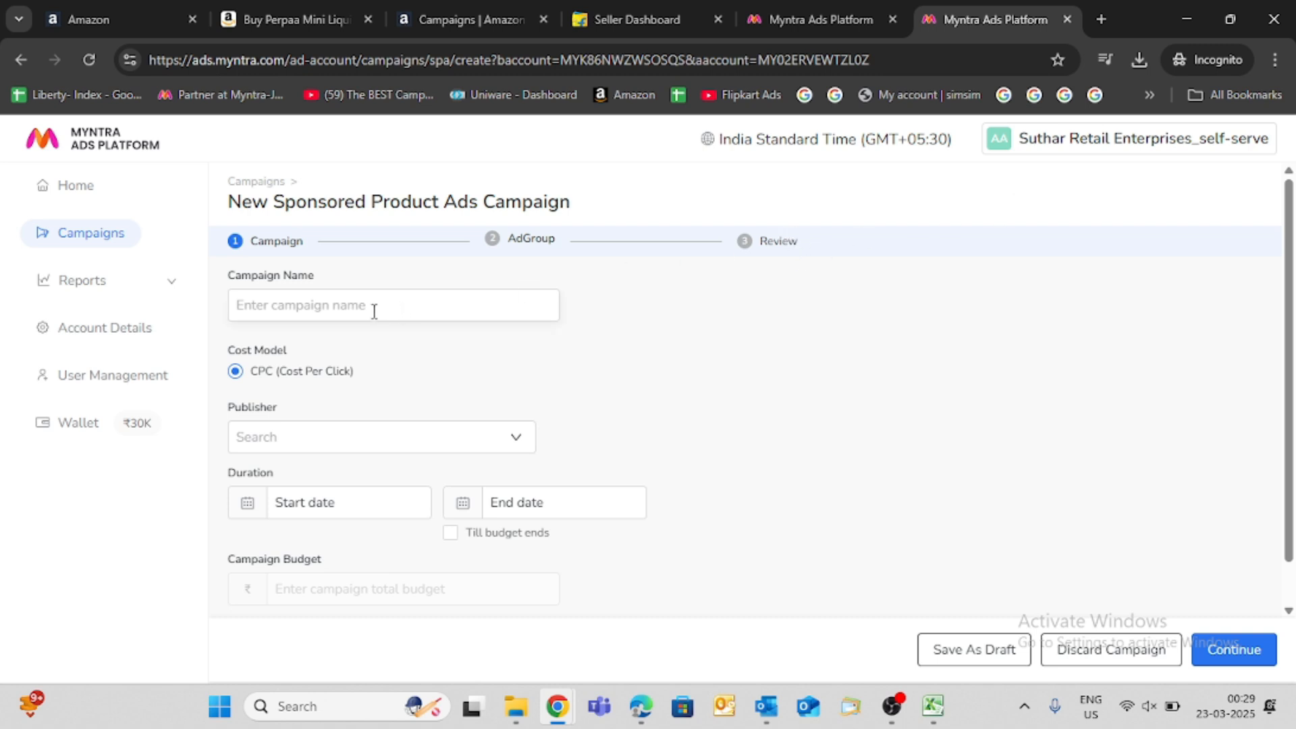
pyautogui.click(262, 304)
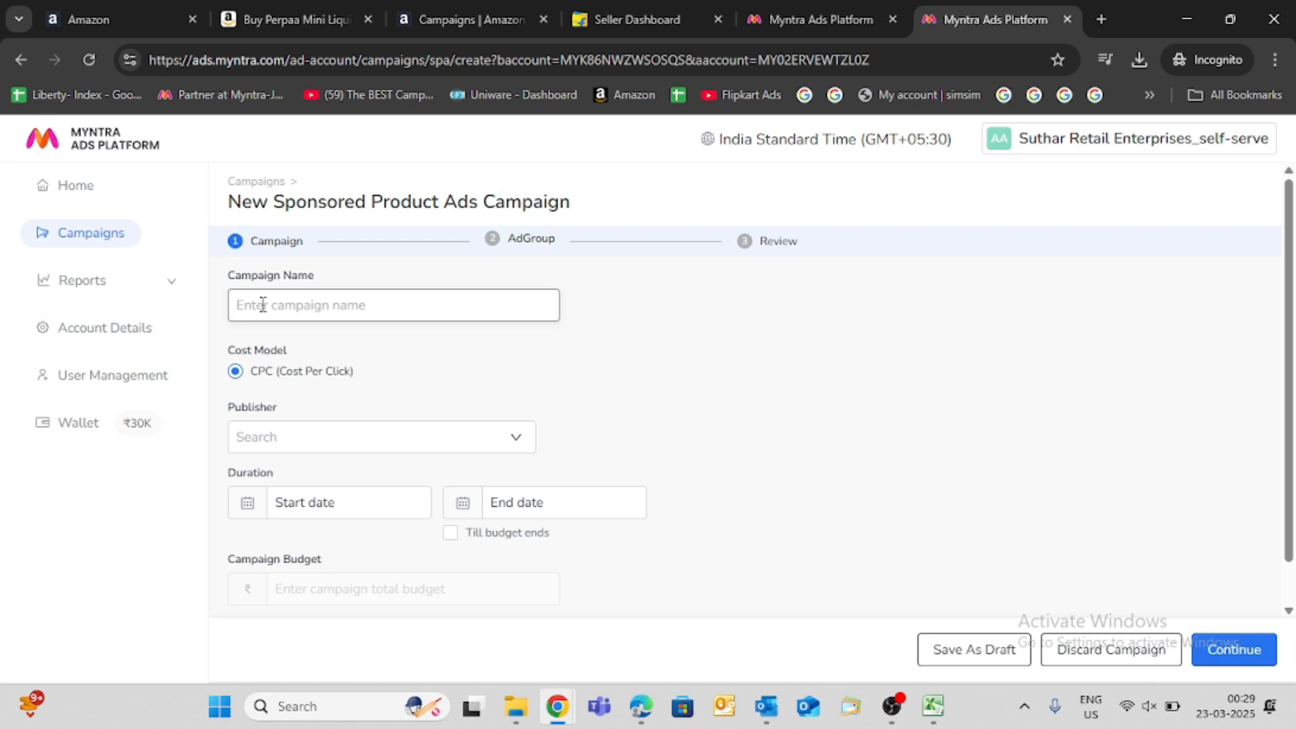
pyautogui.write('Beet Root Powder-Lauch')
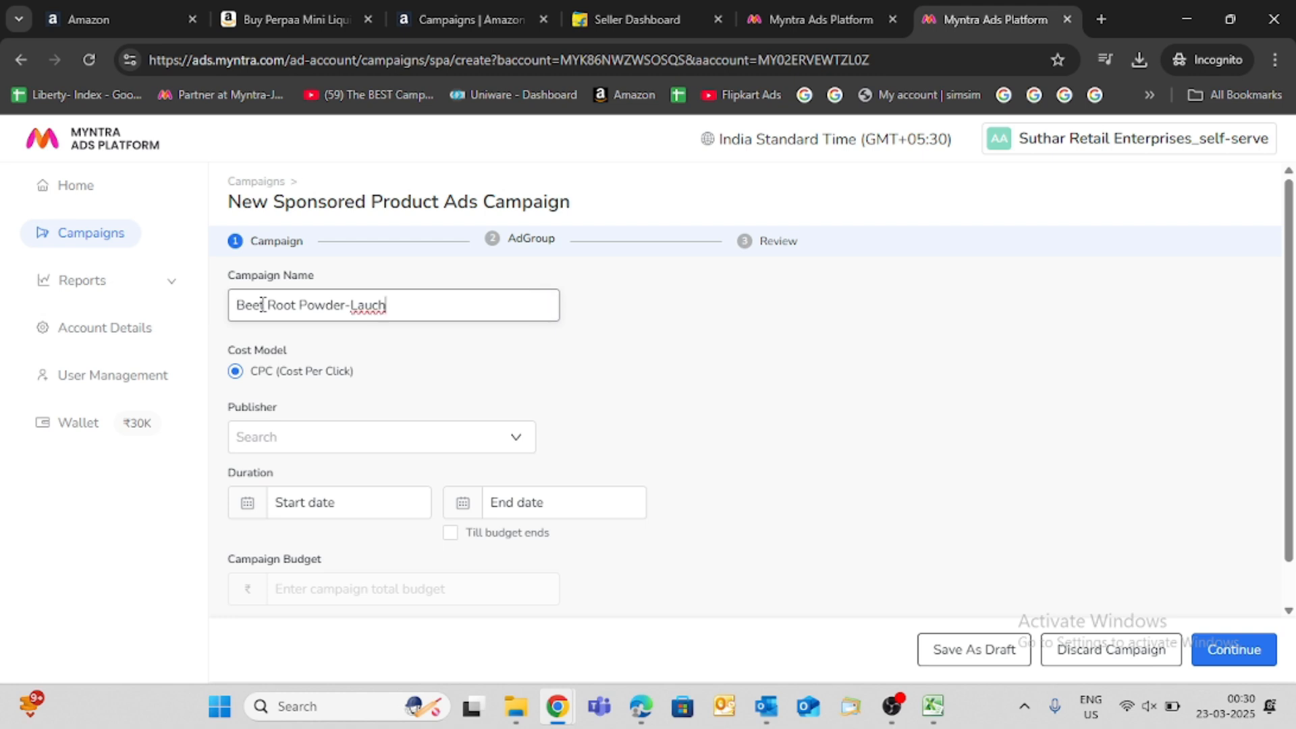
pyautogui.write('-')
pyautogui.press('BackSpace')
pyautogui.write('-23')
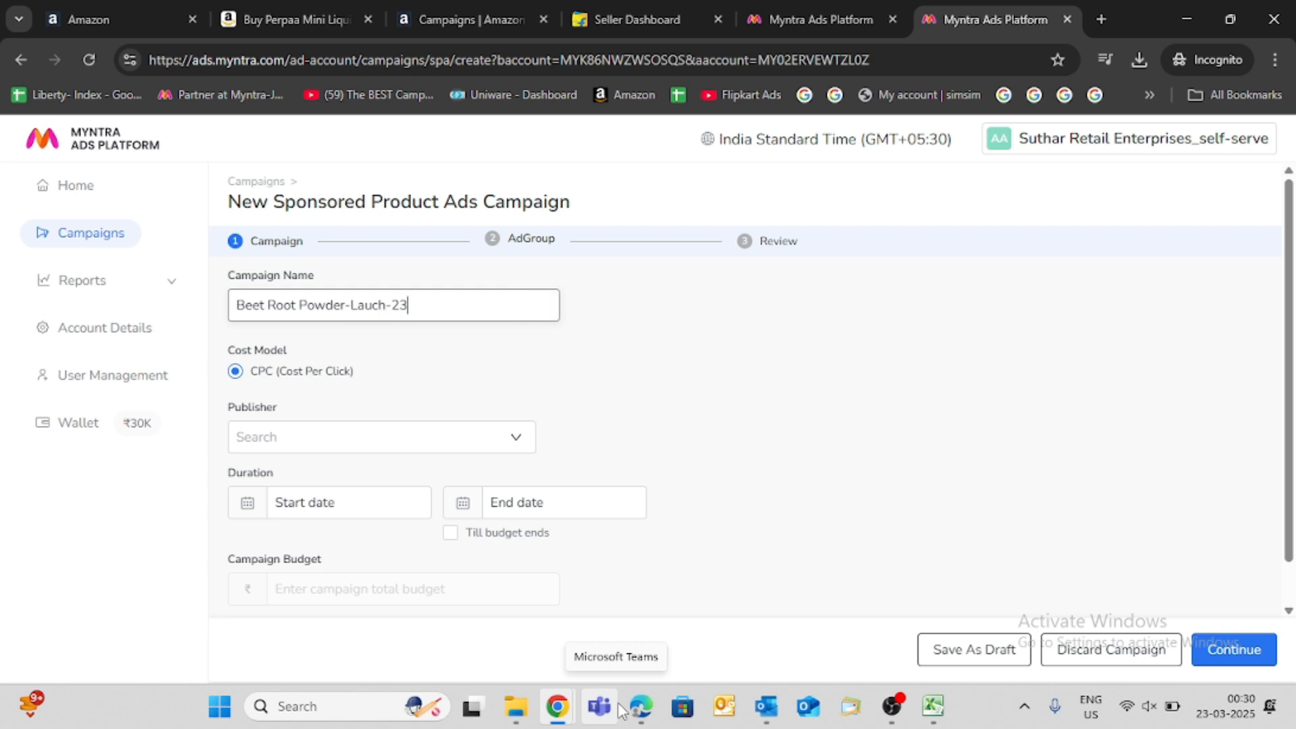
pyautogui.write(' March25')
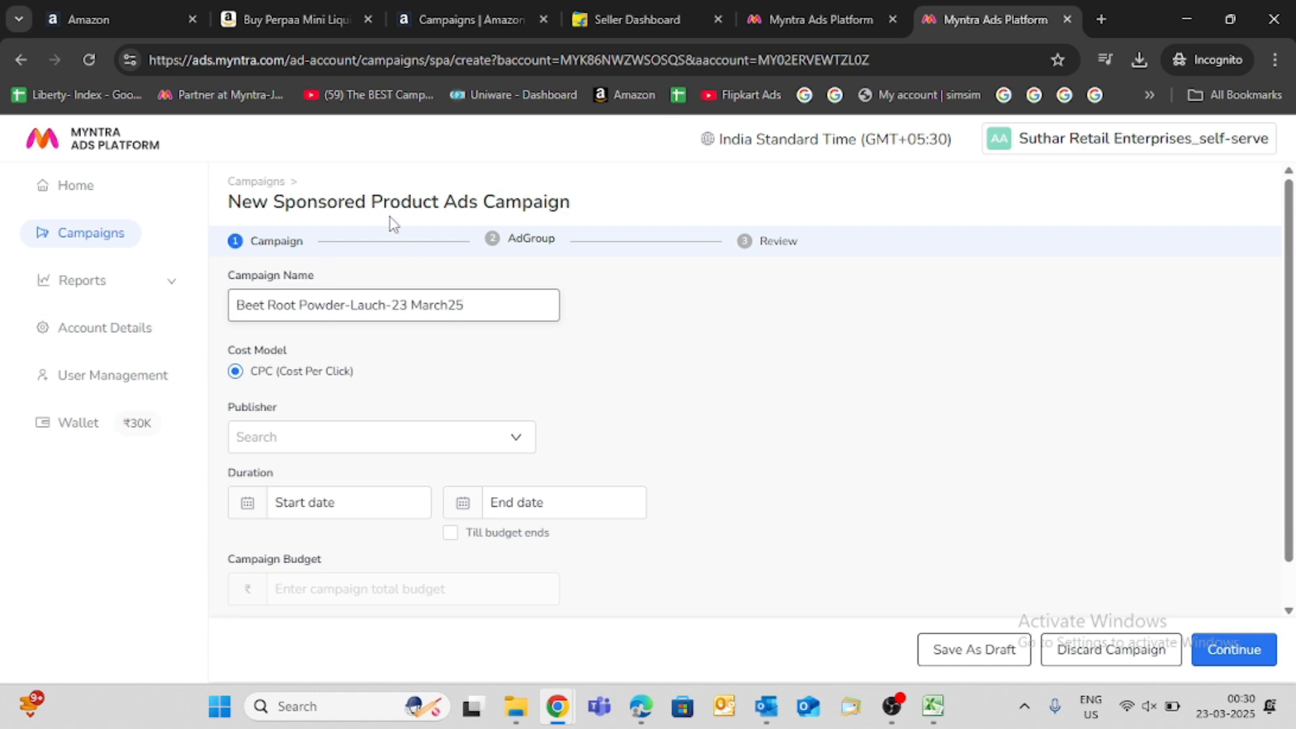
pyautogui.moveTo(238, 300); pyautogui.dragTo(436, 300)
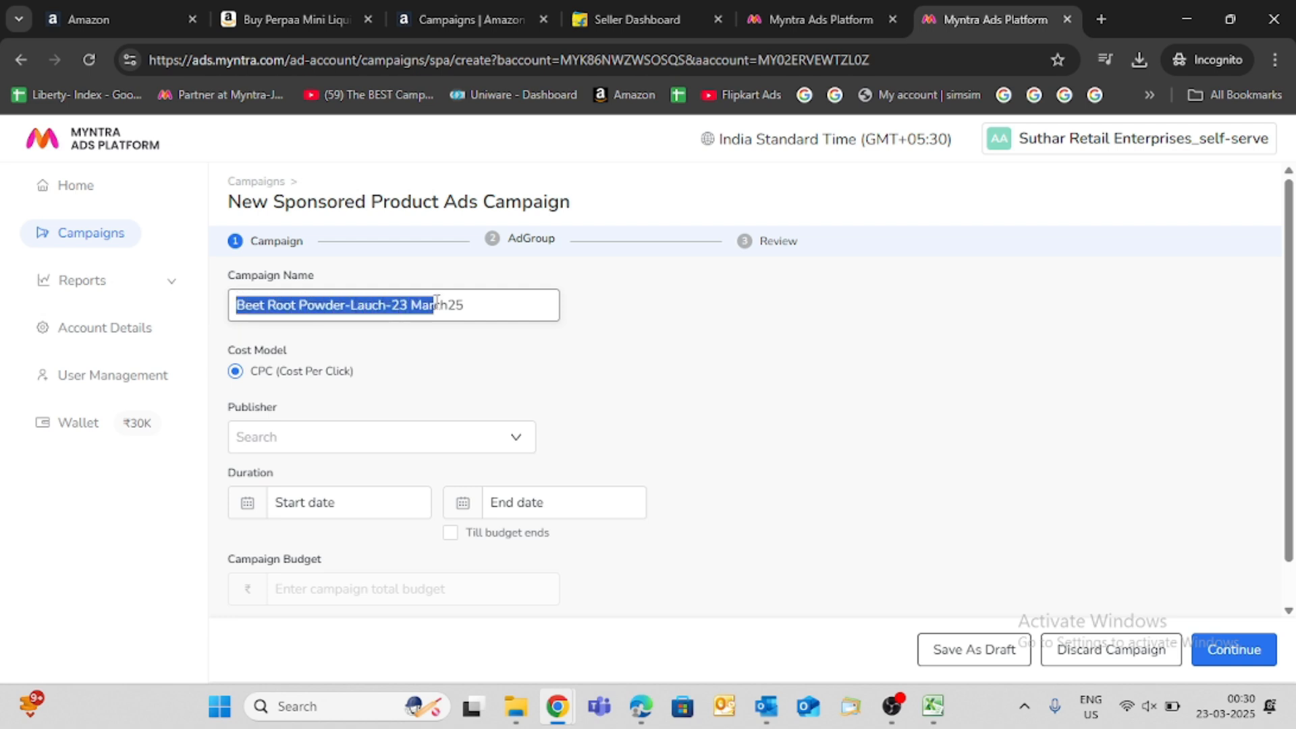
pyautogui.click(436, 301)
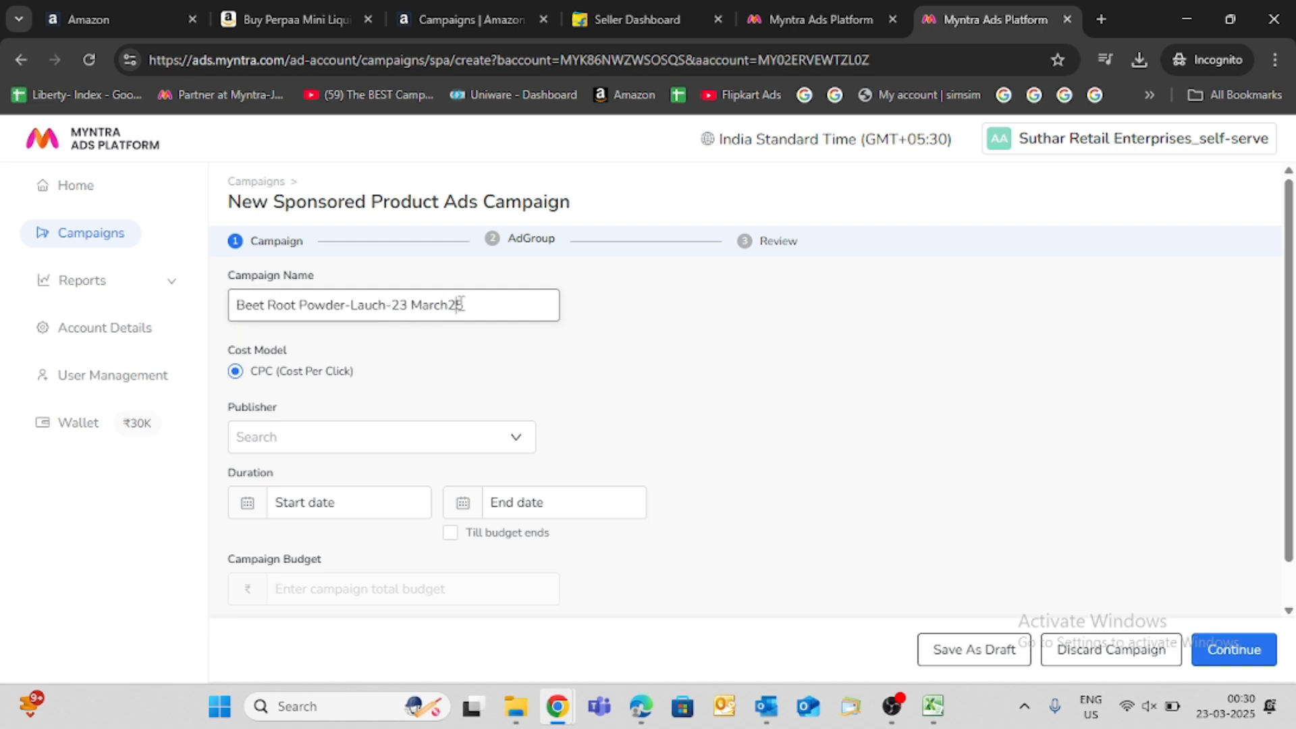
pyautogui.moveTo(387, 305); pyautogui.dragTo(350, 305)
pyautogui.click(440, 348)
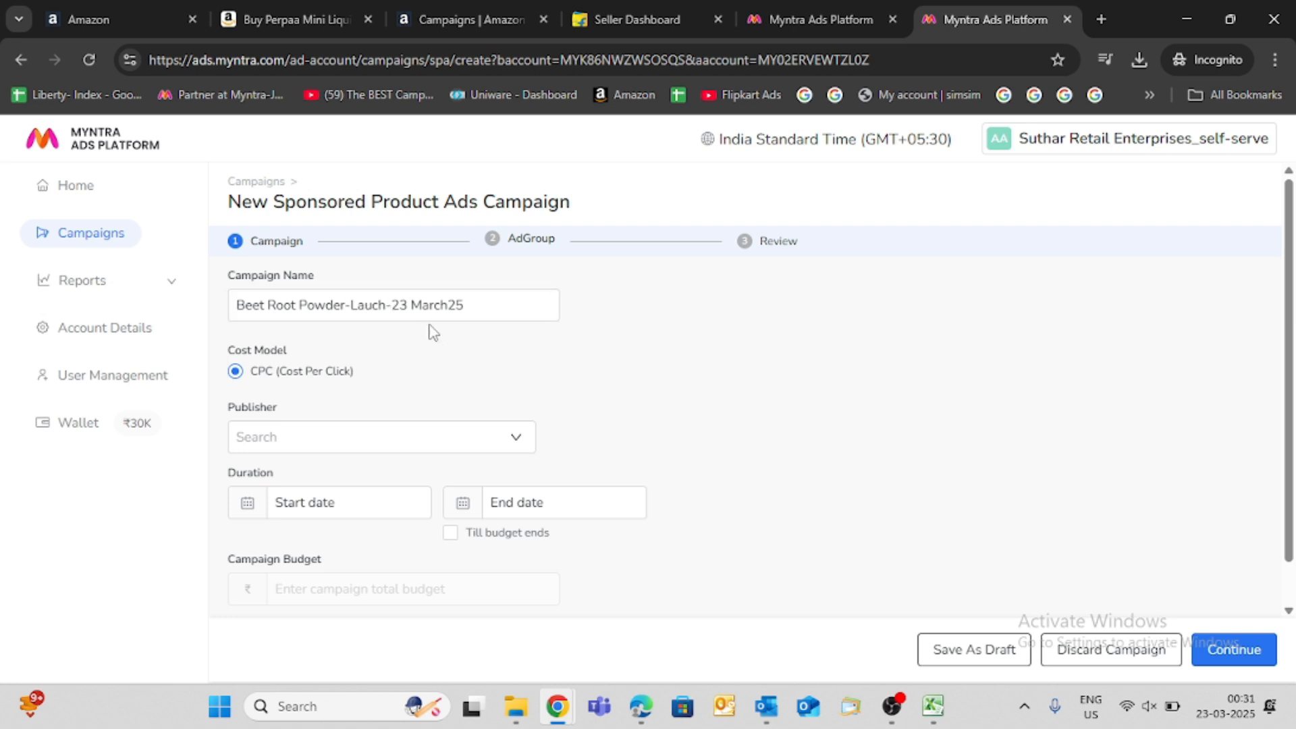
# - Choose Myntra as the publisher and set the campaign's start date to 23 March 2025 at 00:31
pyautogui.scroll(-1, 495, 390)
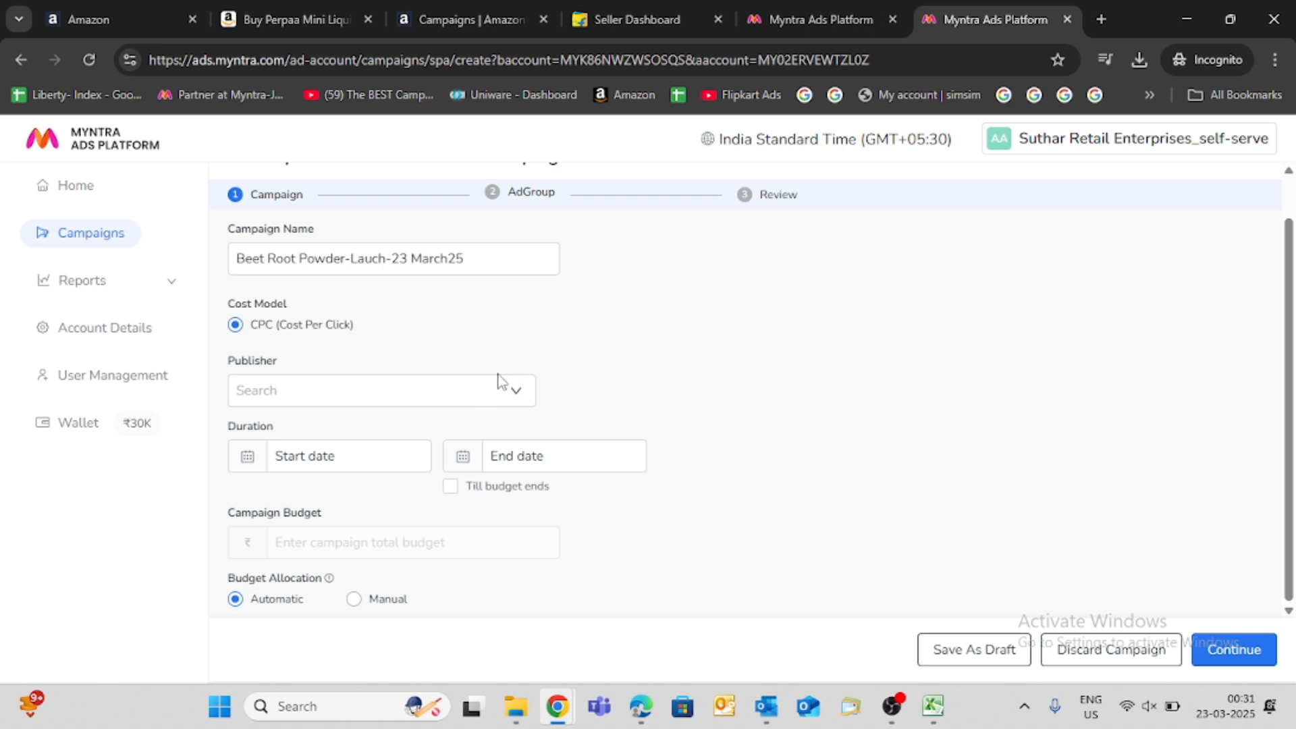
pyautogui.click(362, 391)
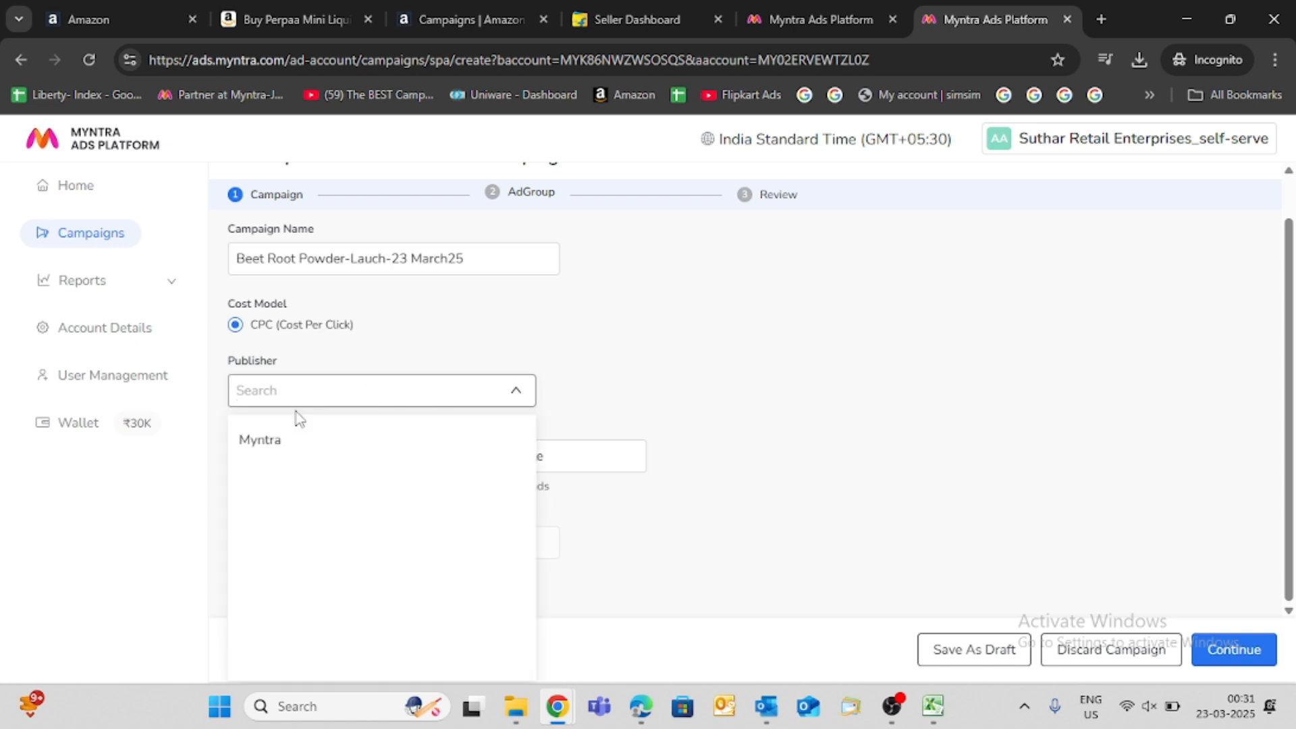
pyautogui.click(277, 441)
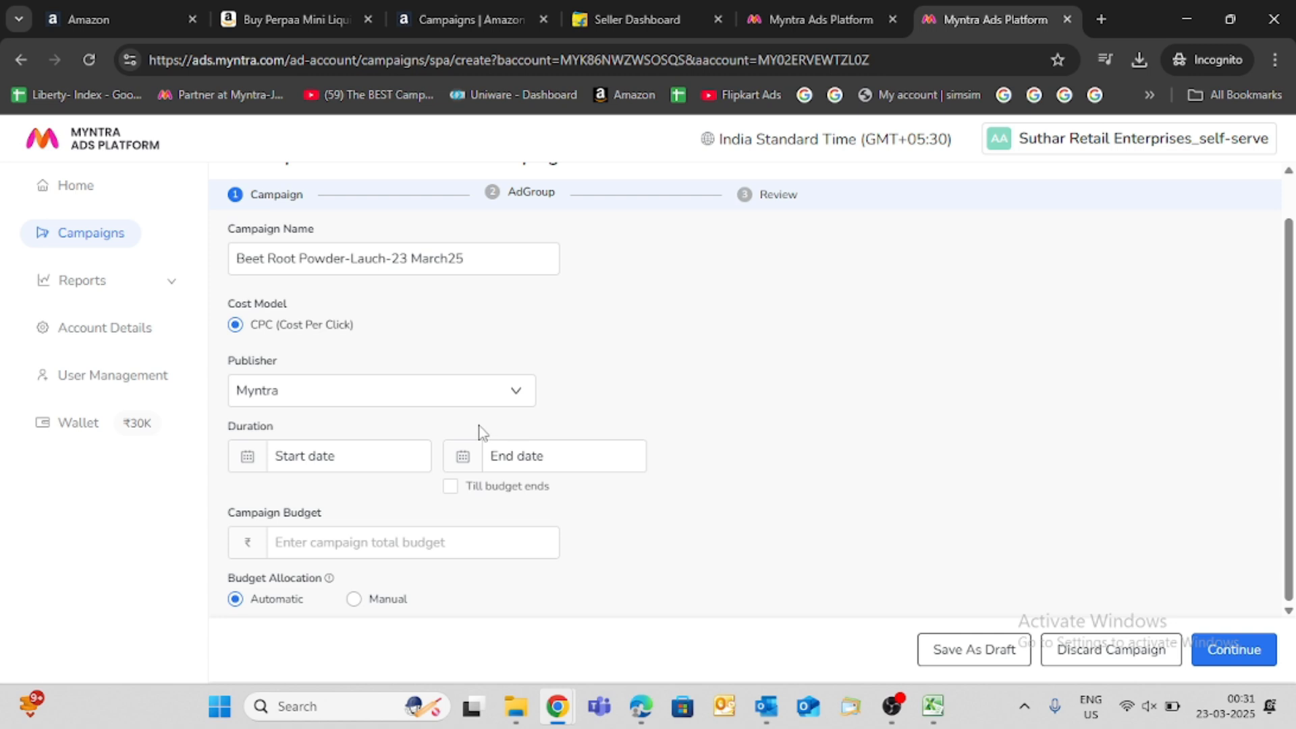
pyautogui.click(305, 459)
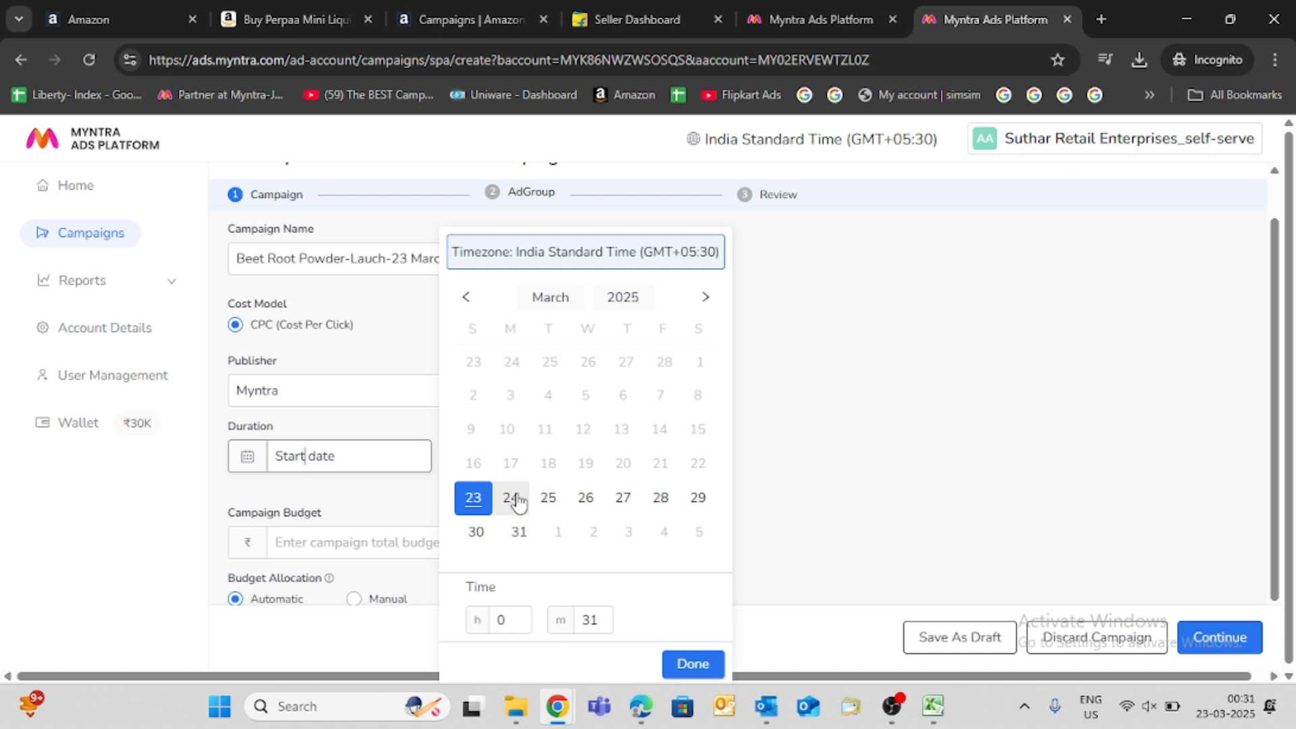
pyautogui.click(476, 507)
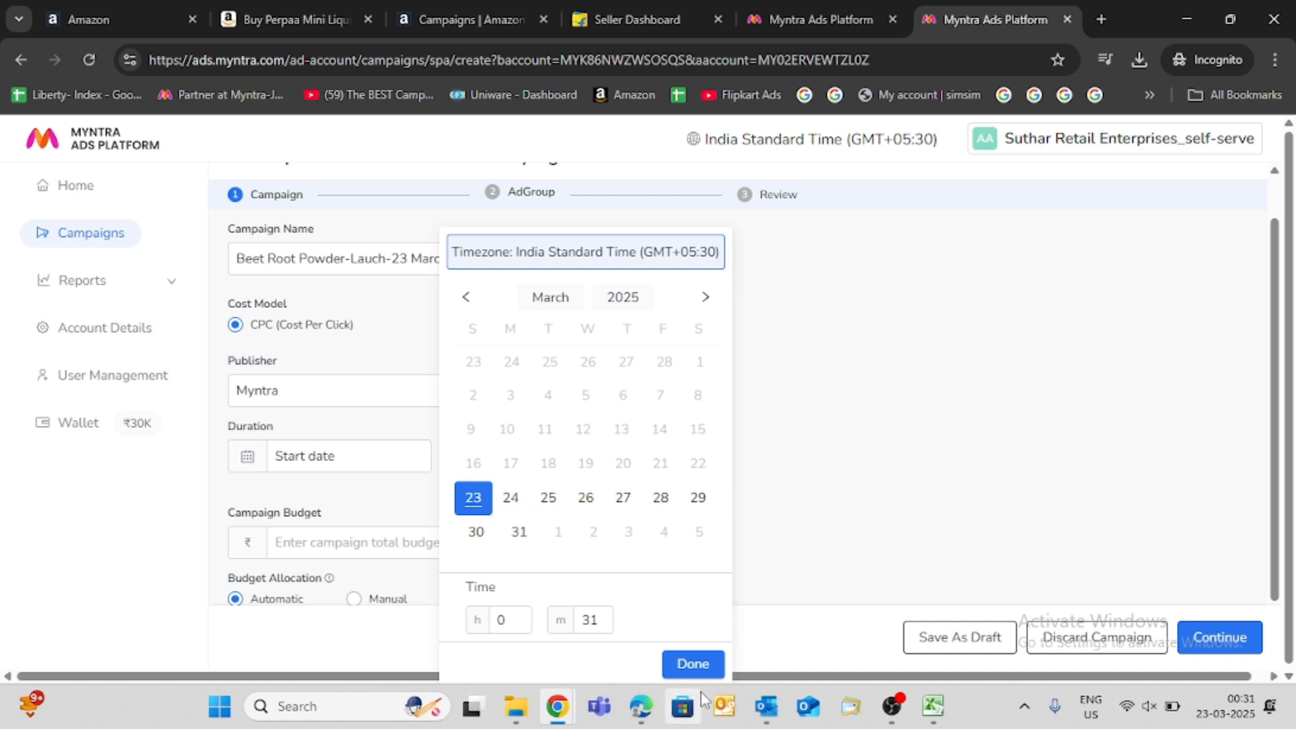
pyautogui.click(689, 664)
# - Try running the campaign till the budget ends instead of setting an end date, and turn that option off again
pyautogui.click(512, 451)
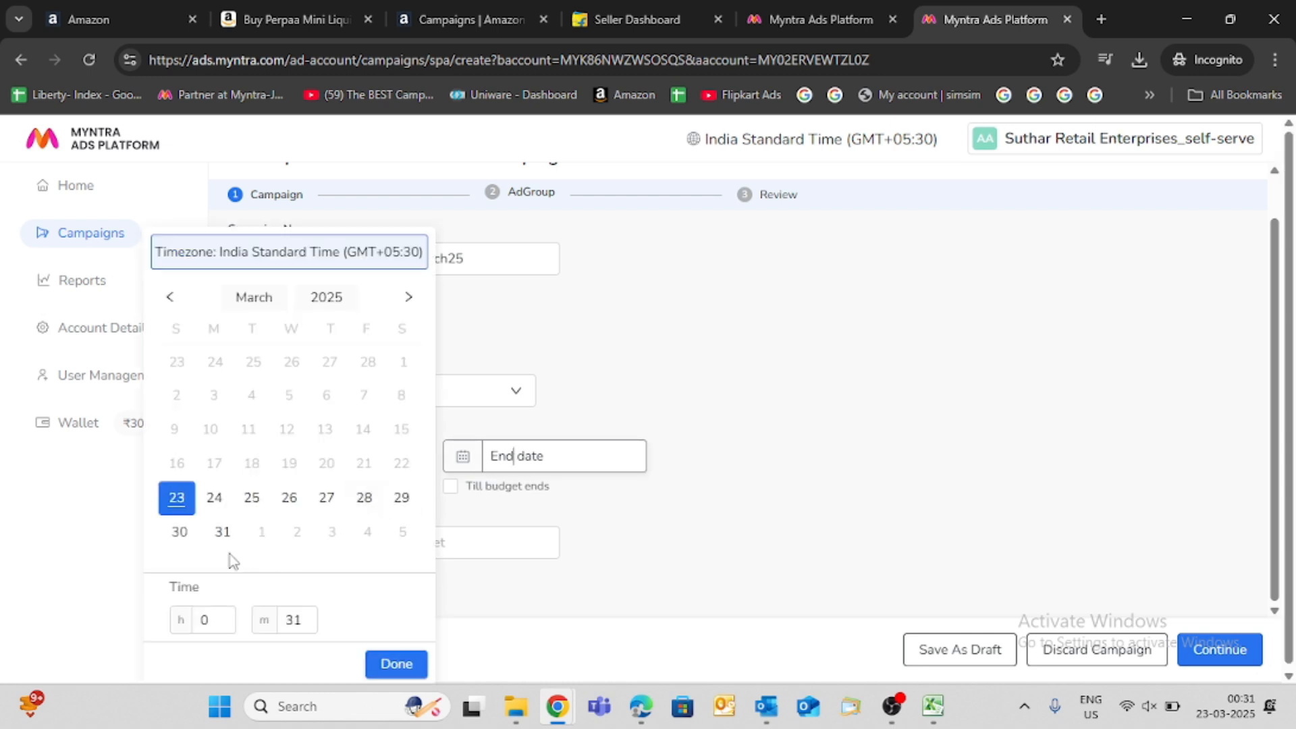
pyautogui.click(678, 543)
pyautogui.click(457, 491)
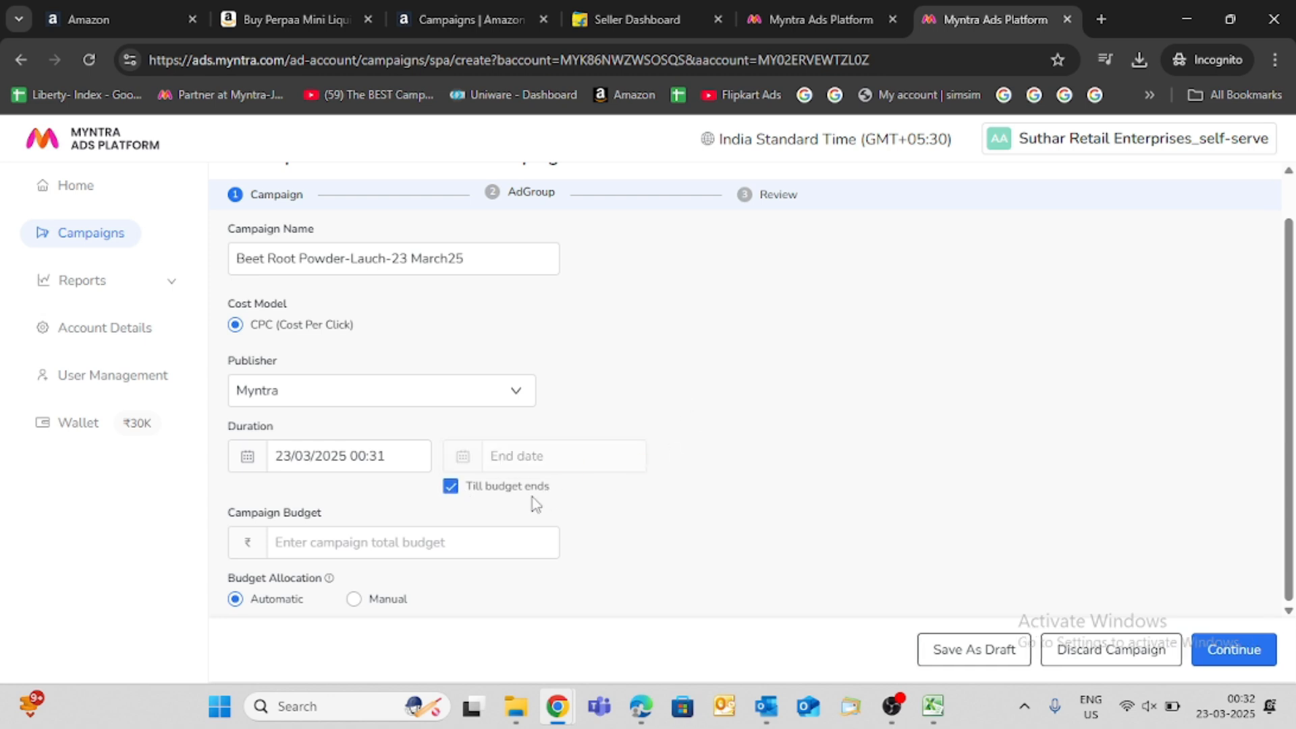
pyautogui.click(346, 543)
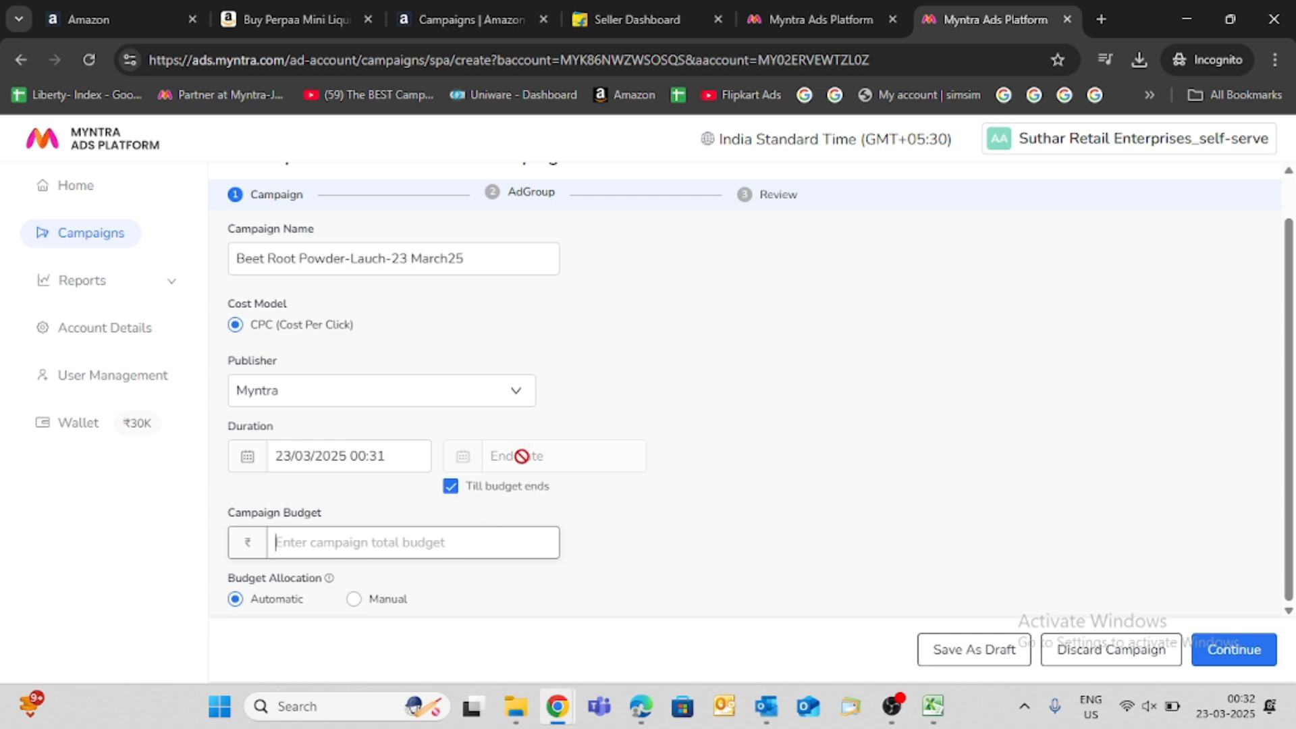
pyautogui.click(451, 487)
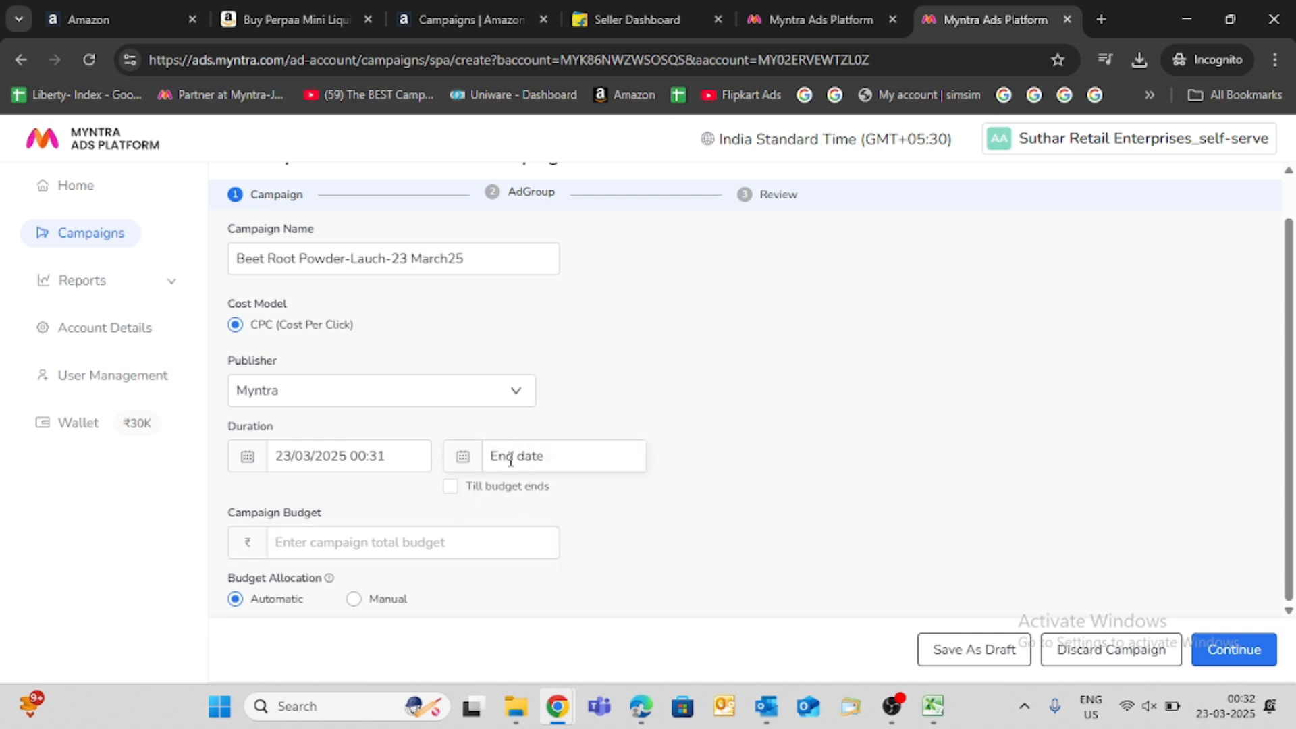
pyautogui.click(510, 457)
pyautogui.click(486, 509)
pyautogui.click(461, 491)
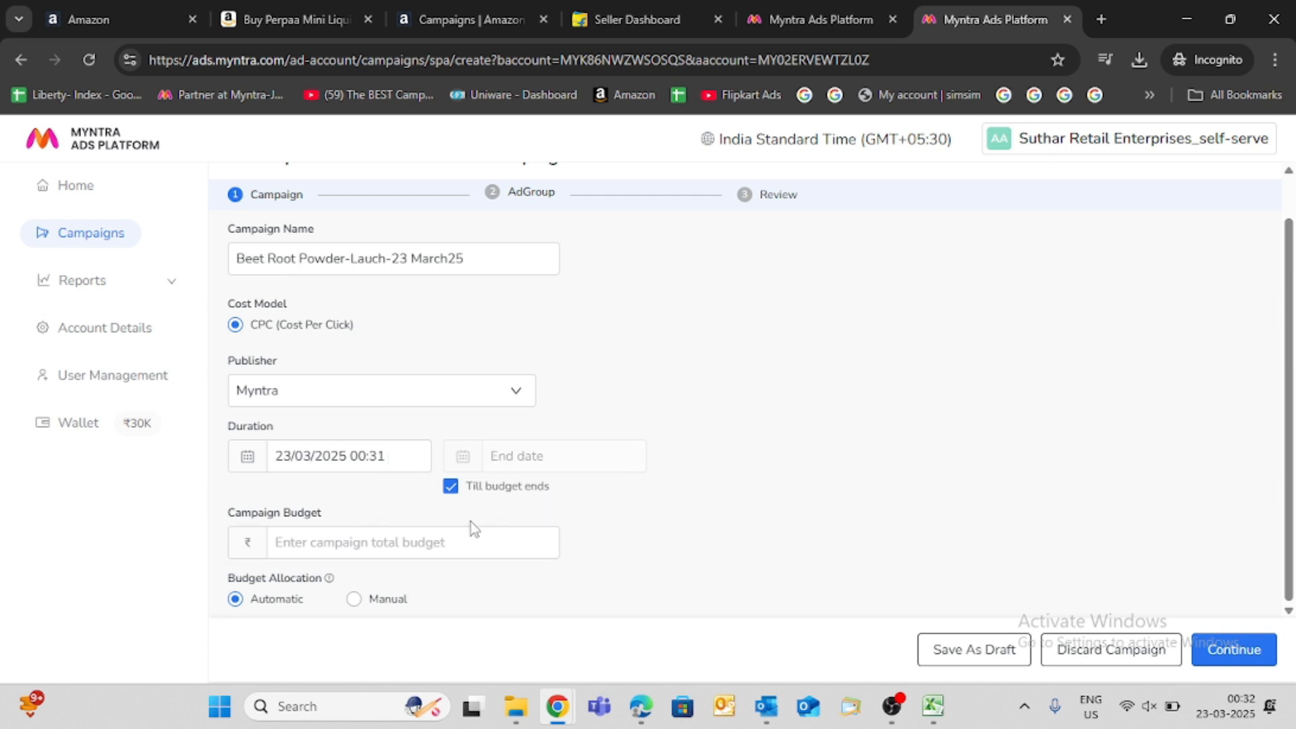
pyautogui.click(451, 486)
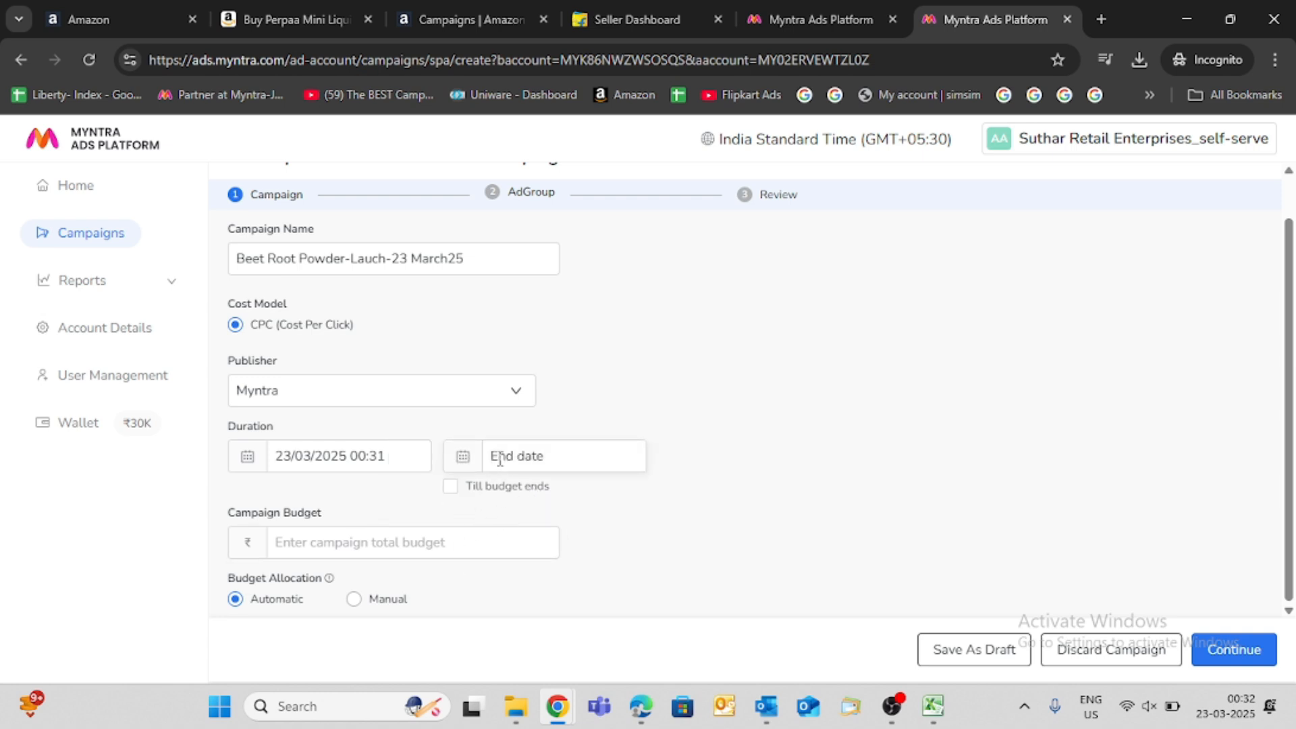
# - Set the campaign's end date to 31 March 2025 at 00:31 and its total budget to ₹10000
pyautogui.click(497, 455)
pyautogui.click(223, 533)
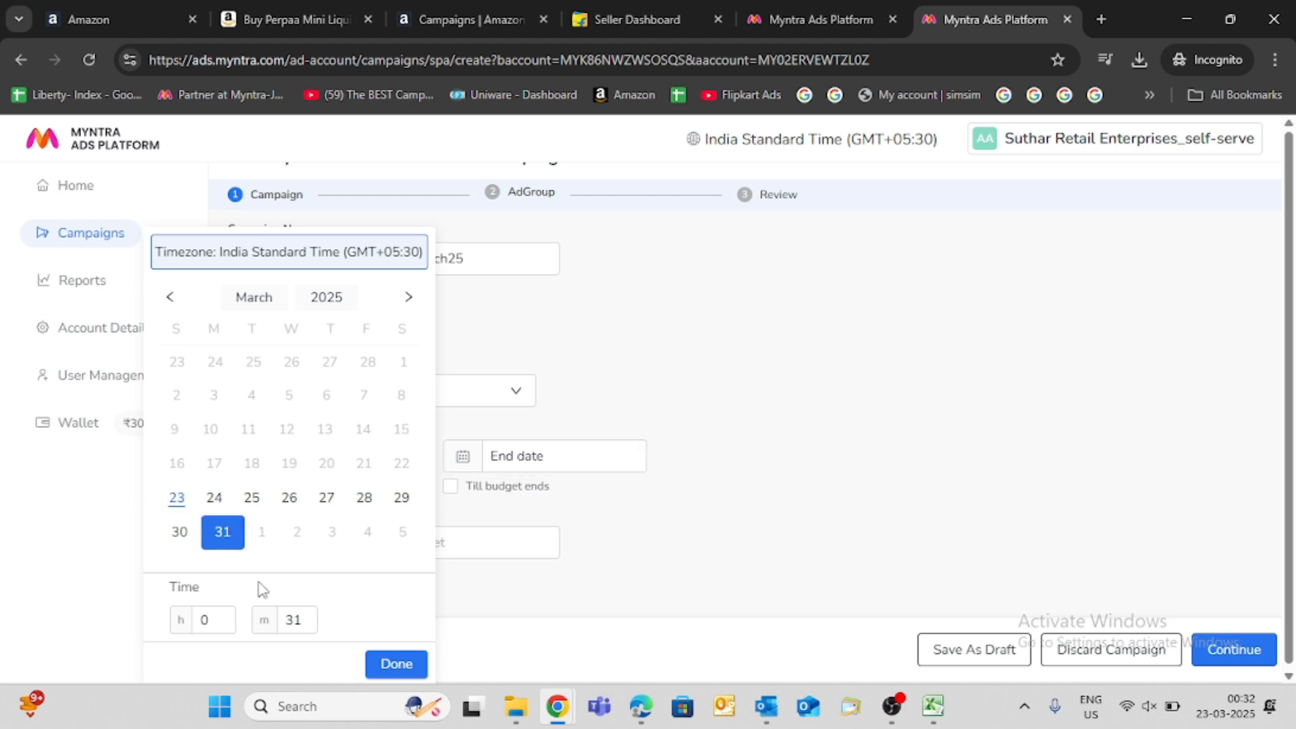
pyautogui.click(395, 665)
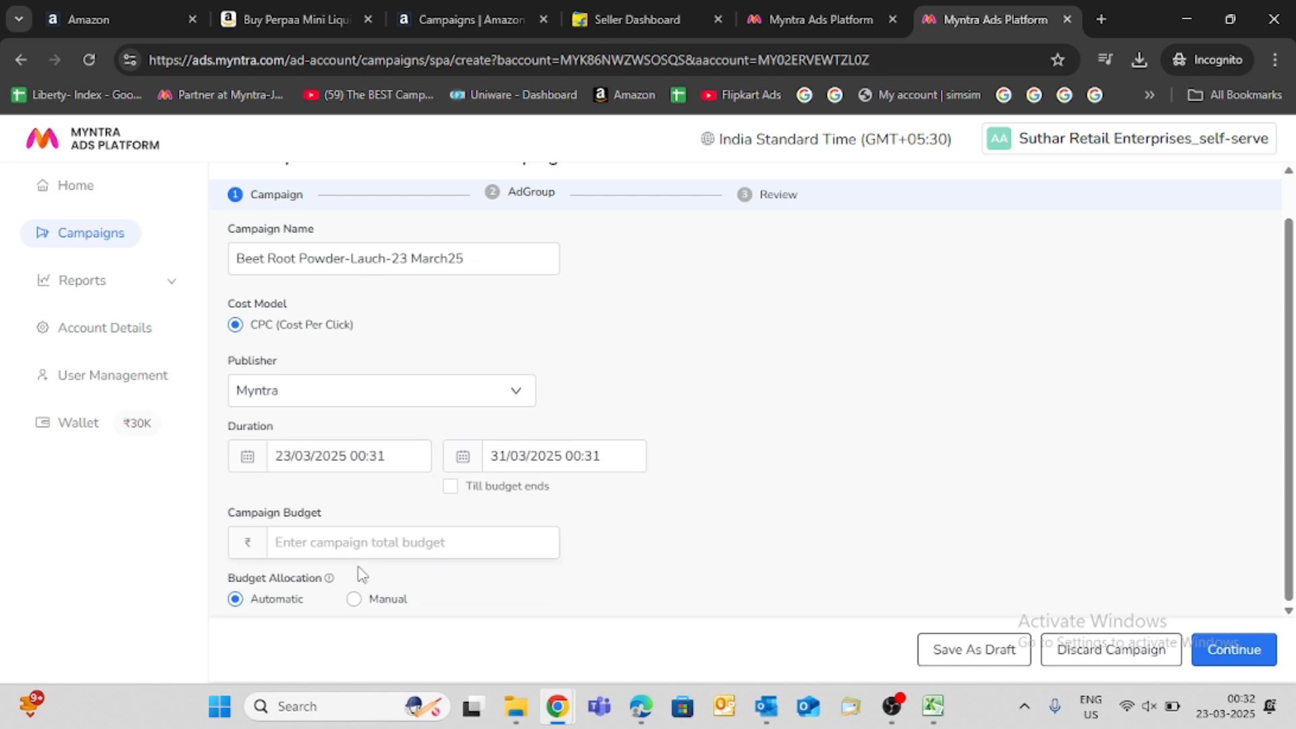
pyautogui.click(315, 541)
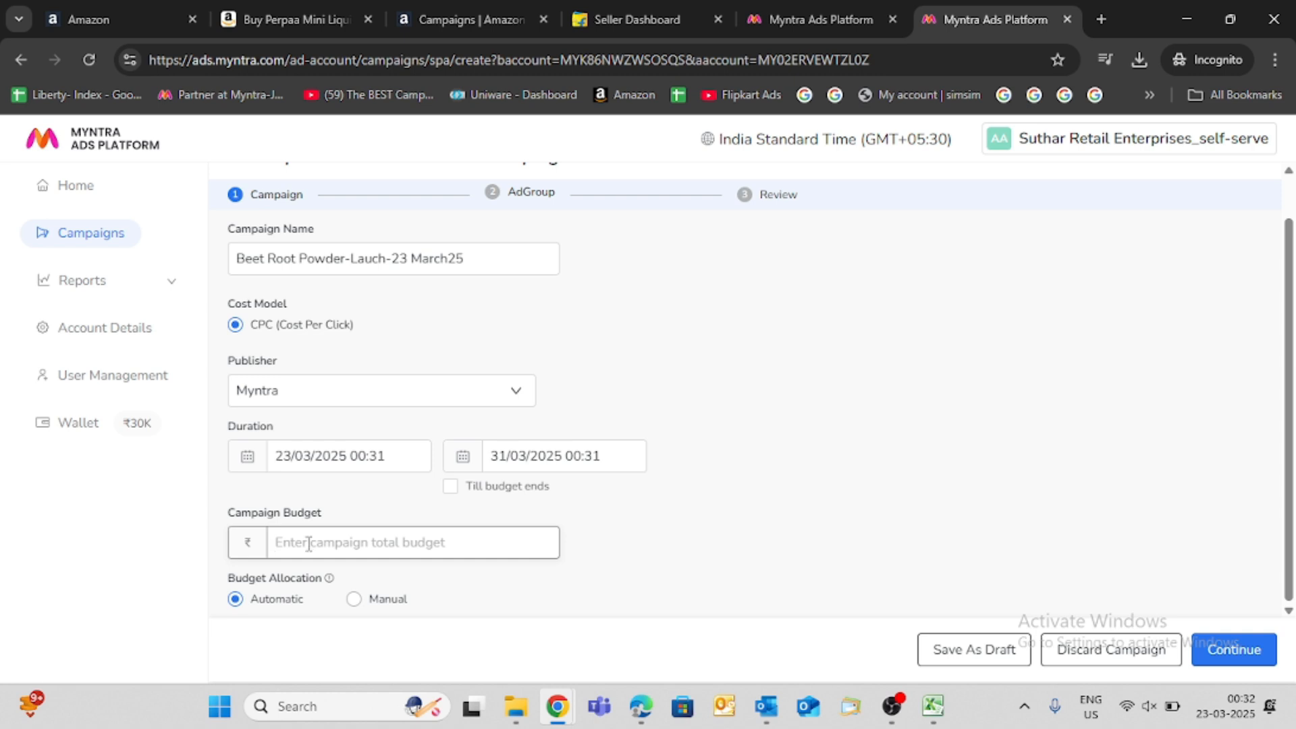
pyautogui.write('1')
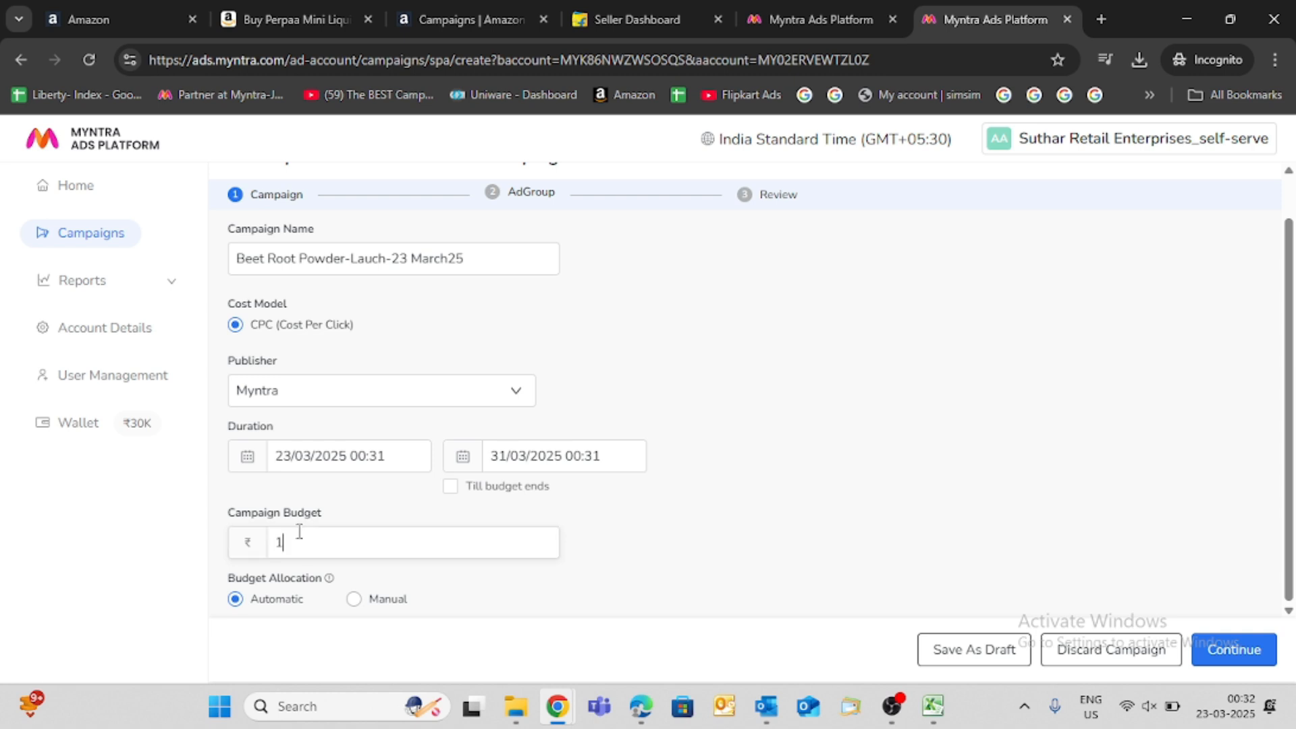
pyautogui.write('0000')
# - Try manual budget allocation using the free credits, and switch the allocation back to automatic
pyautogui.moveTo(320, 586)
pyautogui.click(354, 600)
pyautogui.scroll(-4, 370, 576)
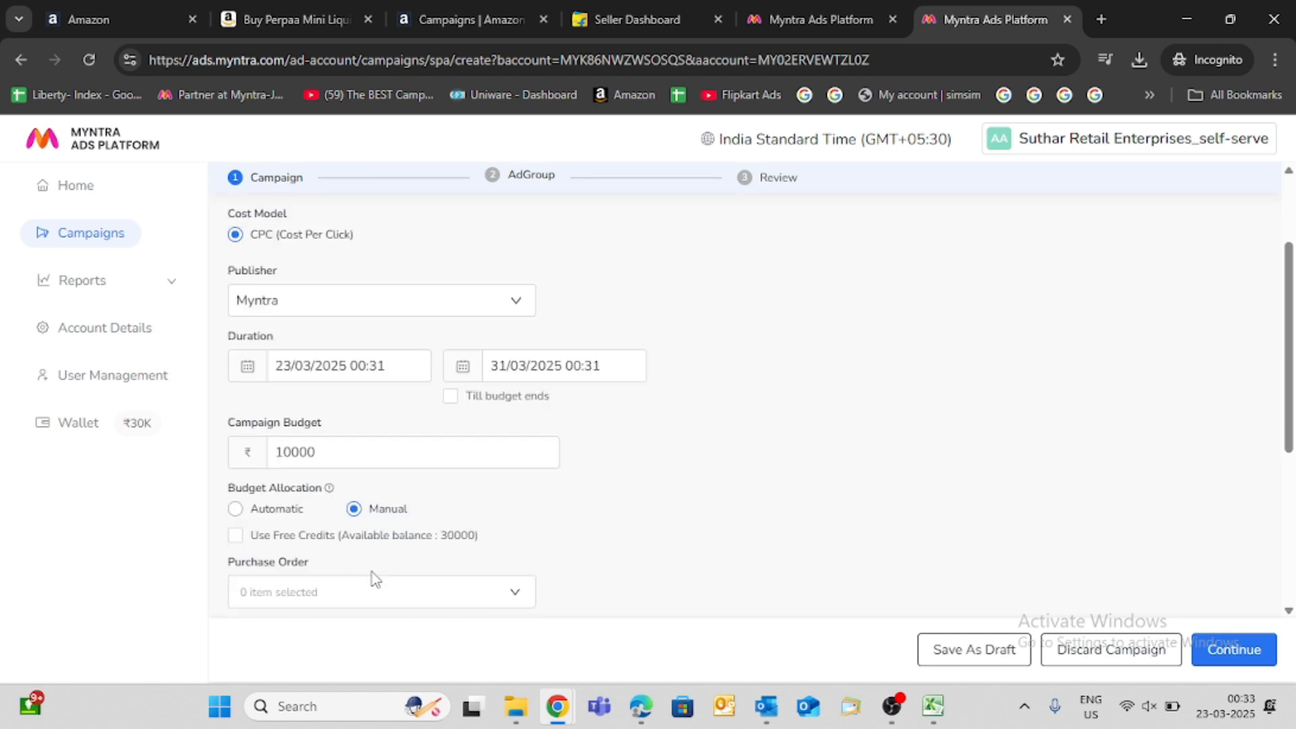
pyautogui.click(471, 402)
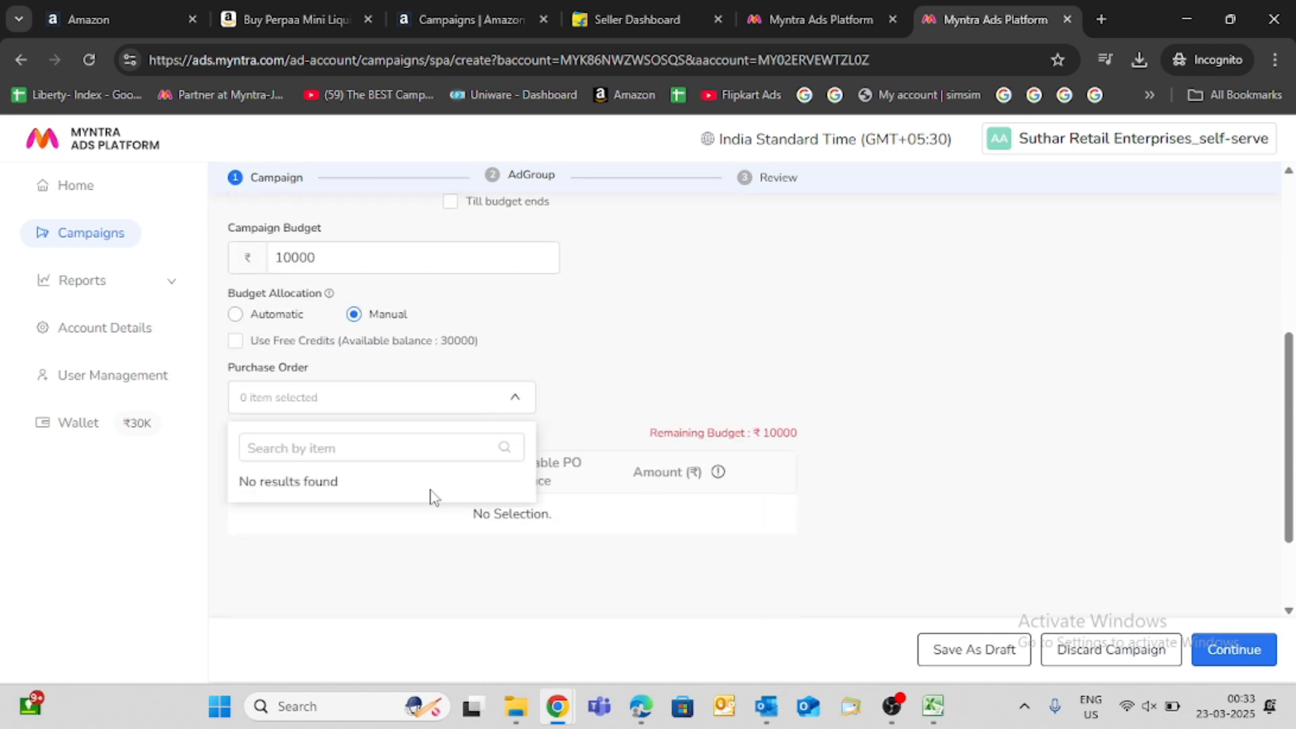
pyautogui.click(235, 341)
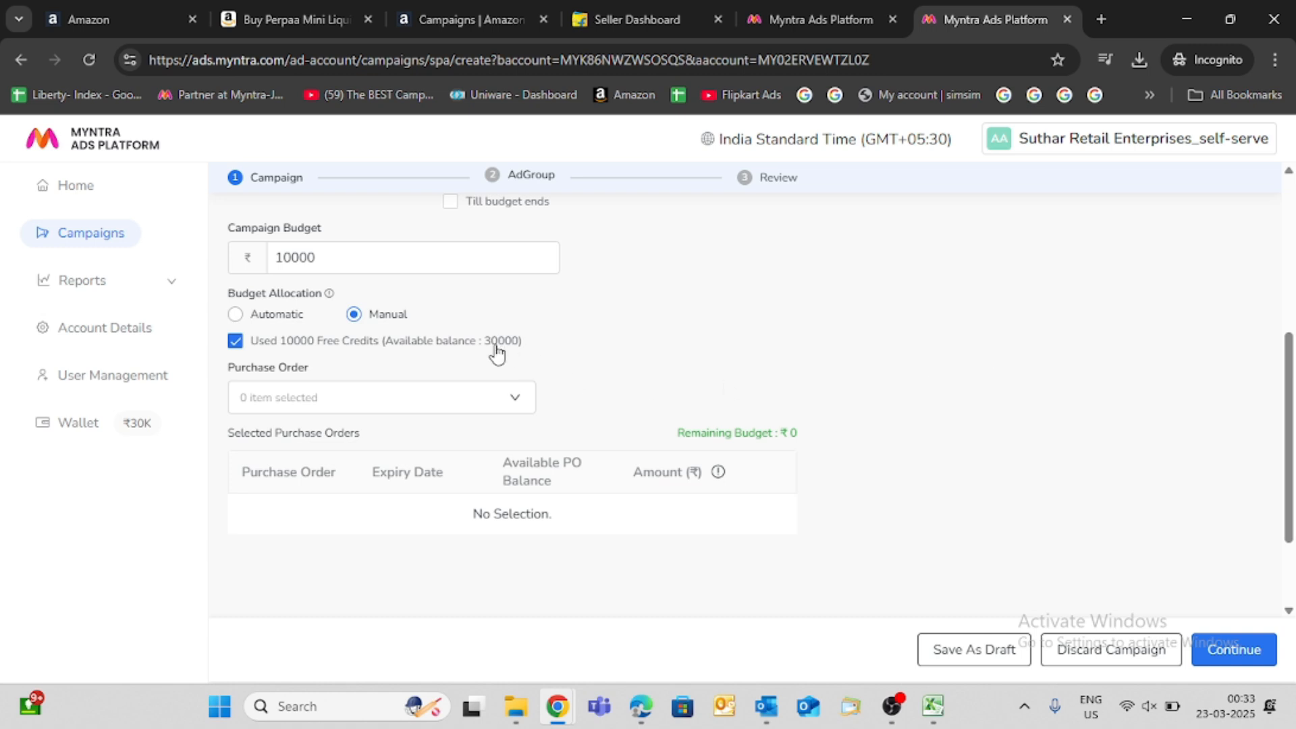
pyautogui.click(466, 351)
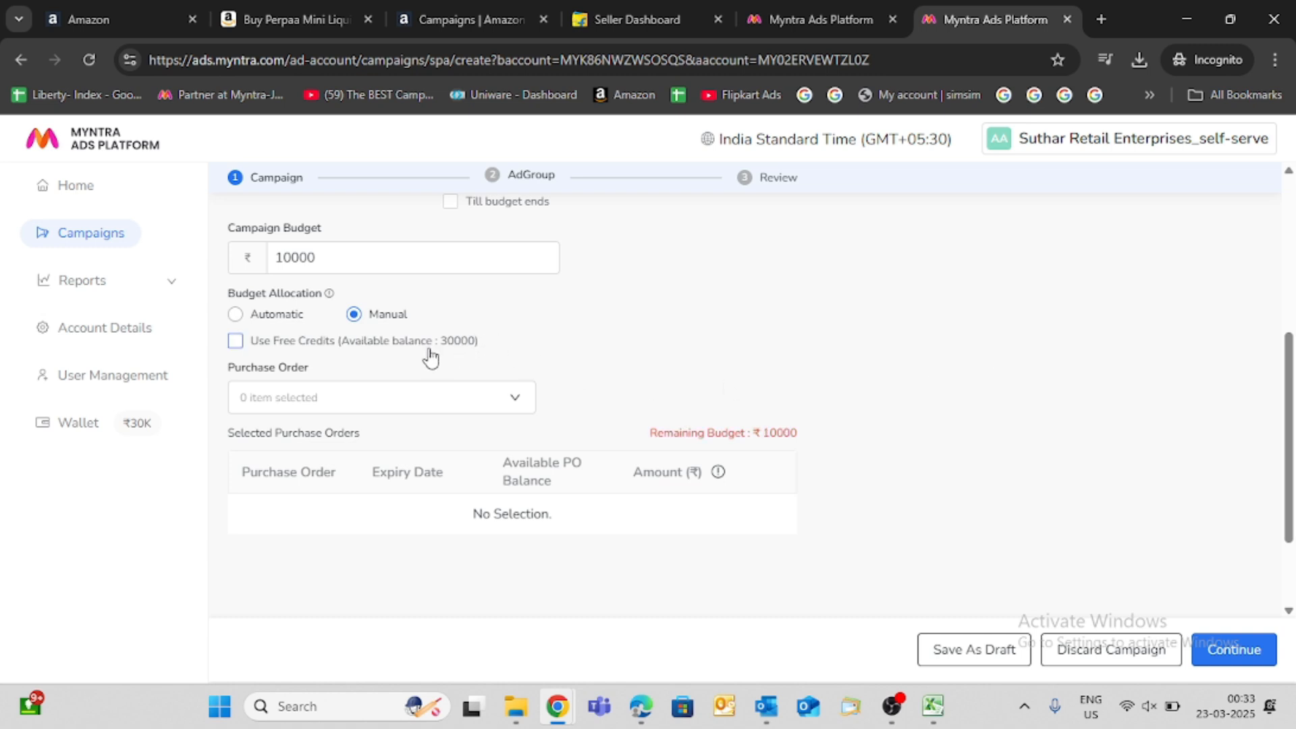
pyautogui.click(236, 346)
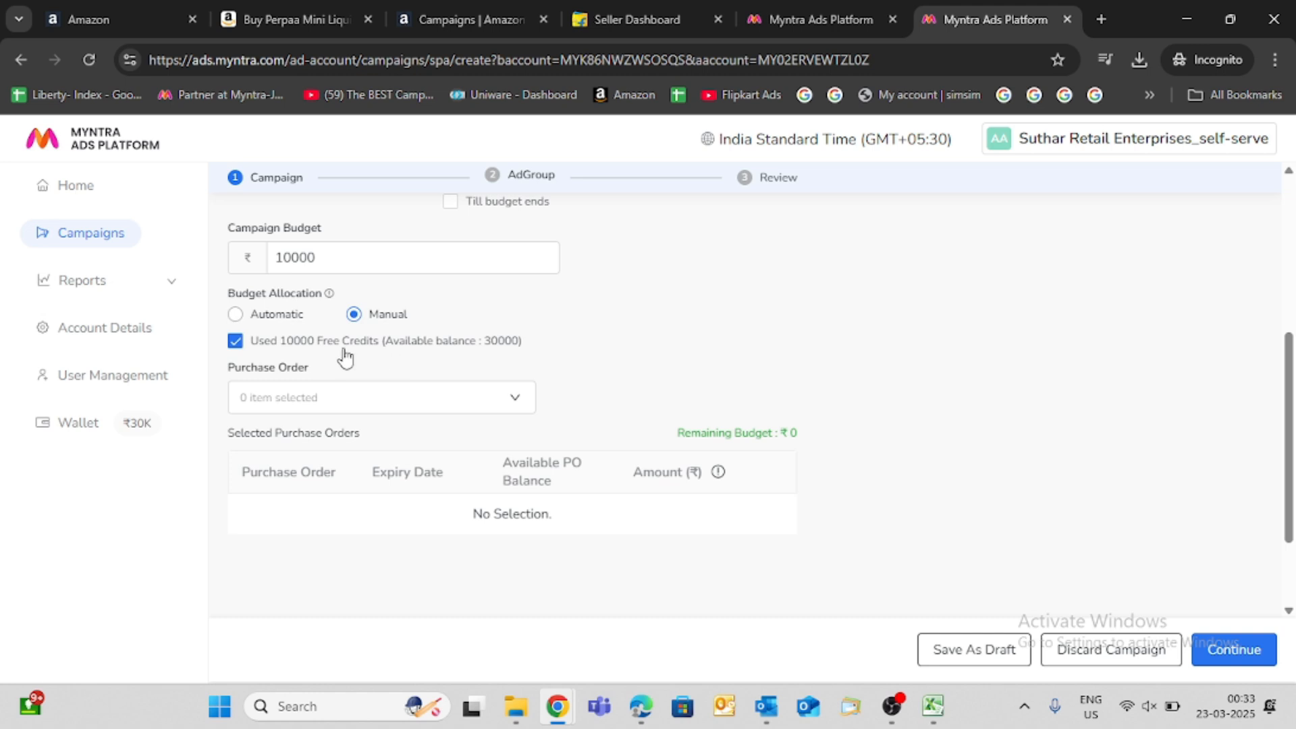
pyautogui.click(235, 314)
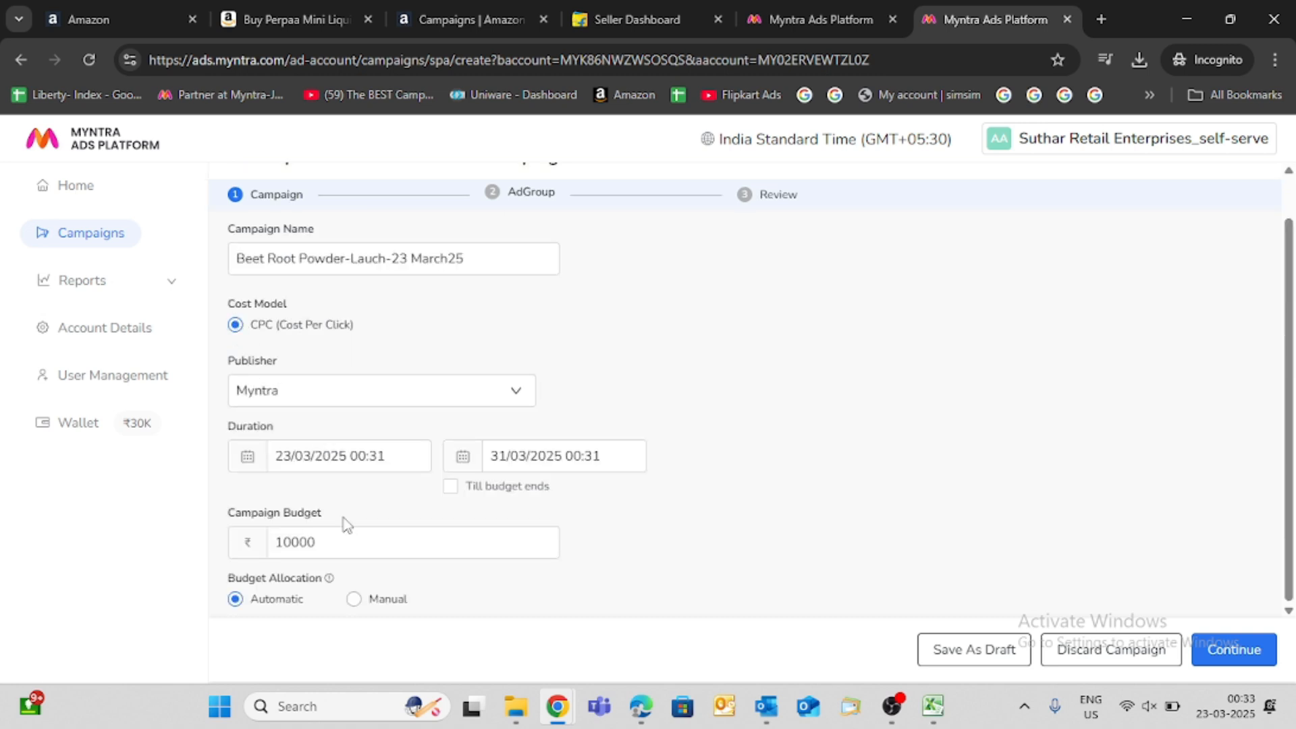
# - Copy "Beet Root Powder-Lauch" from the campaign name, continue to the ad group stage and paste it as the ad group name
pyautogui.scroll(1, 678, 456)
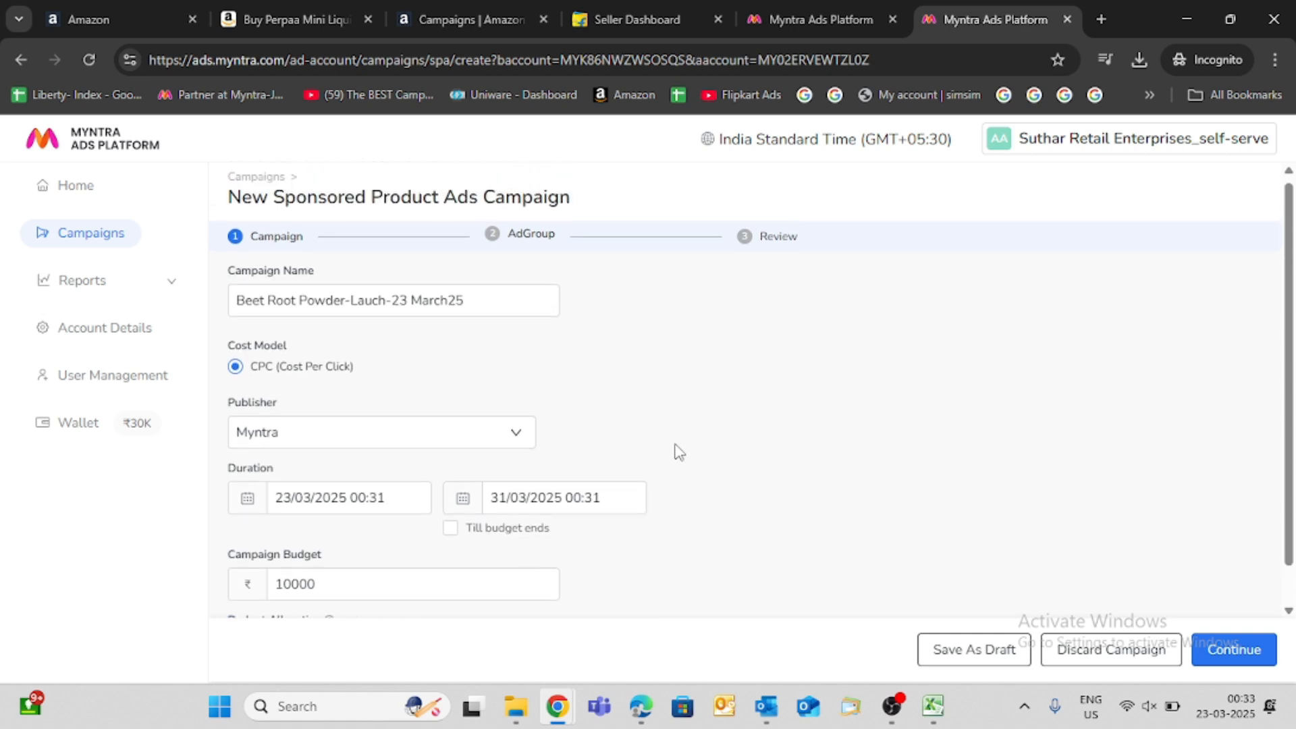
pyautogui.scroll(-1, 442, 343)
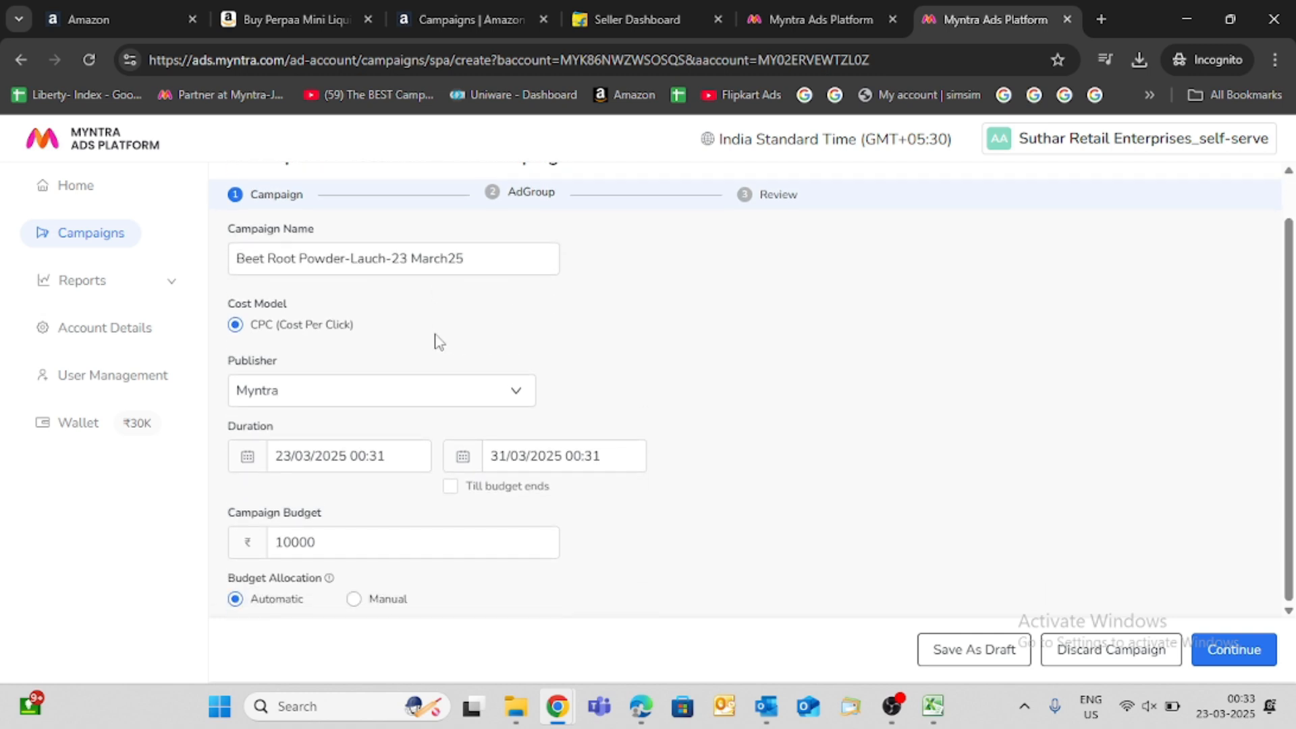
pyautogui.click(383, 263)
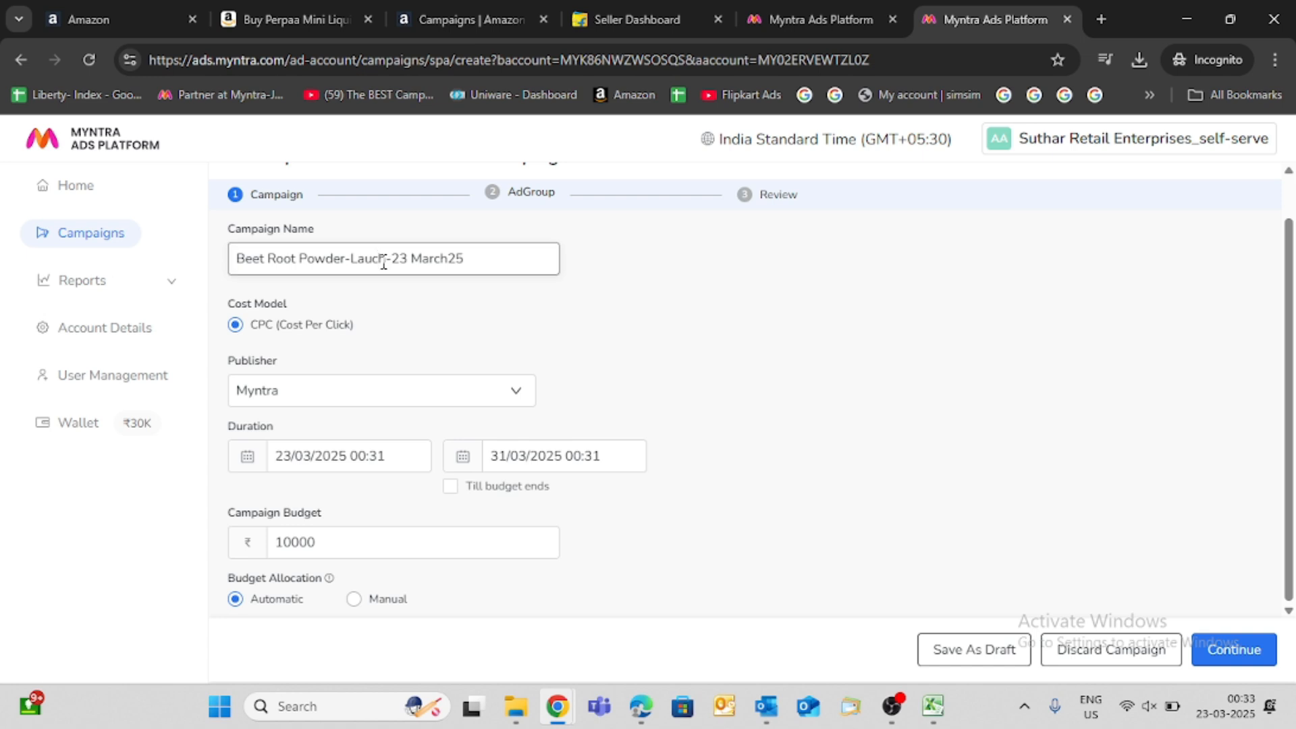
pyautogui.moveTo(386, 259); pyautogui.dragTo(237, 257)
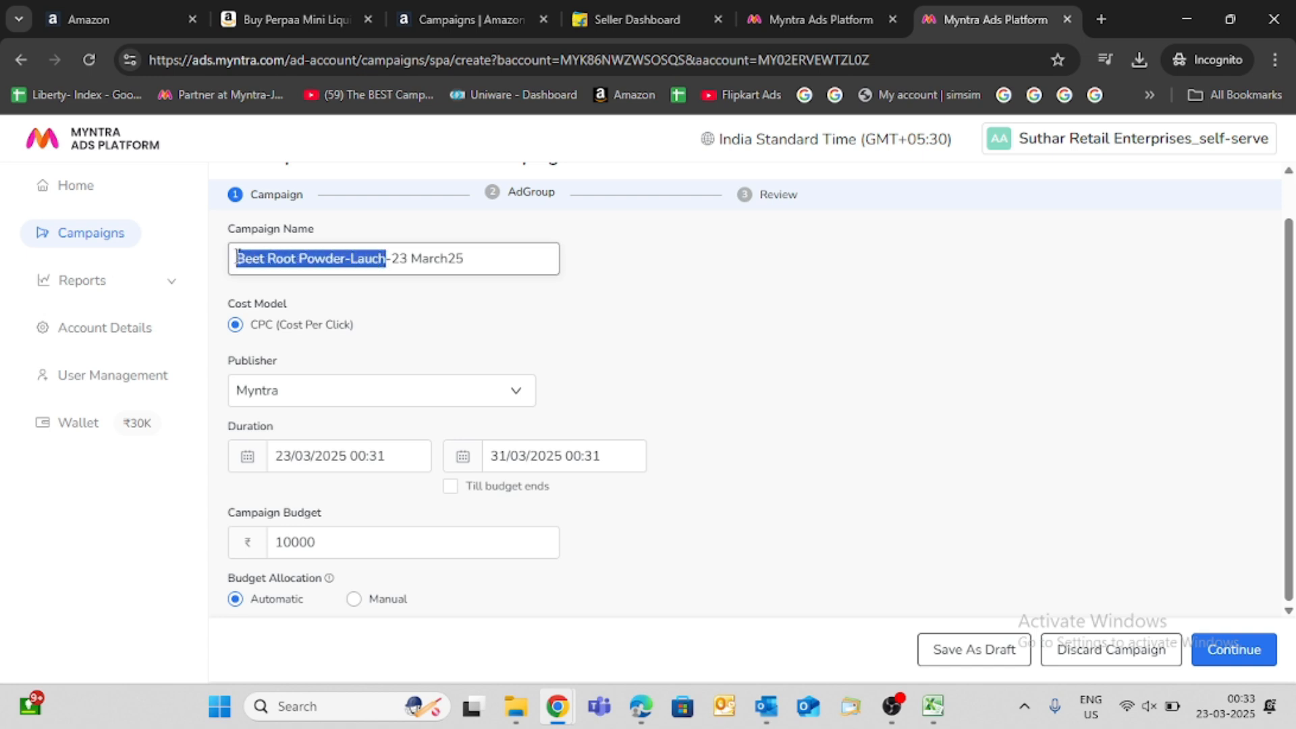
pyautogui.rightClick(237, 258)
pyautogui.click(289, 315)
pyautogui.click(1256, 662)
pyautogui.click(268, 261)
pyautogui.rightClick(268, 261)
pyautogui.click(337, 448)
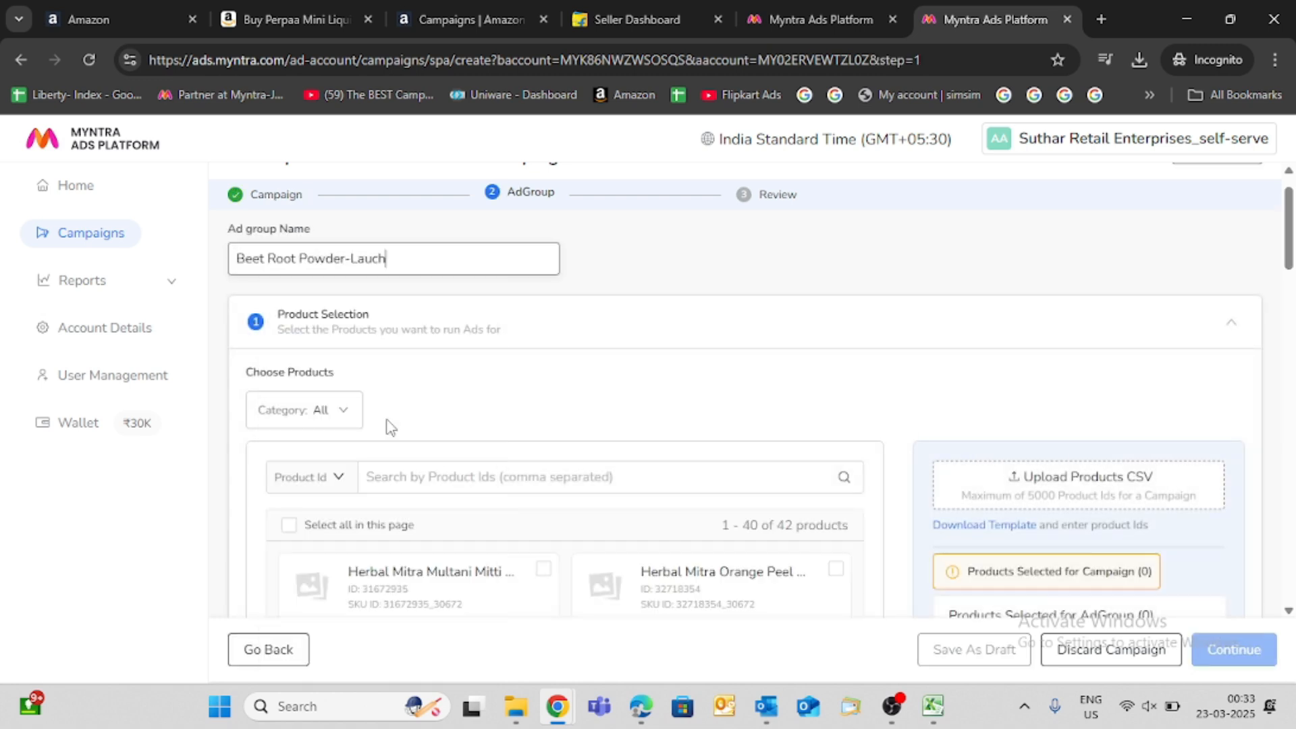
# - Try selecting all products on the page for the ad group, and clear the selection again
pyautogui.click(687, 270)
pyautogui.scroll(-1, 649, 224)
pyautogui.scroll(1, 651, 223)
pyautogui.scroll(1, 650, 223)
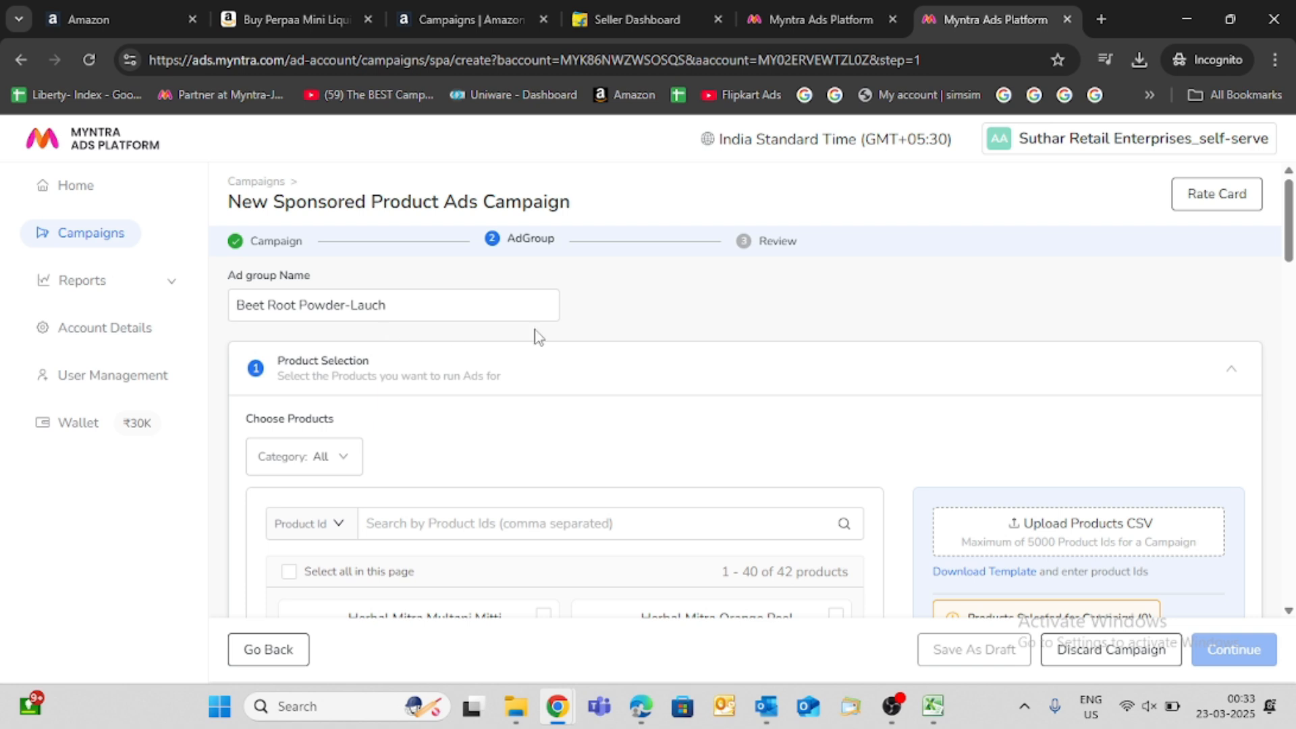
pyautogui.scroll(-2, 588, 323)
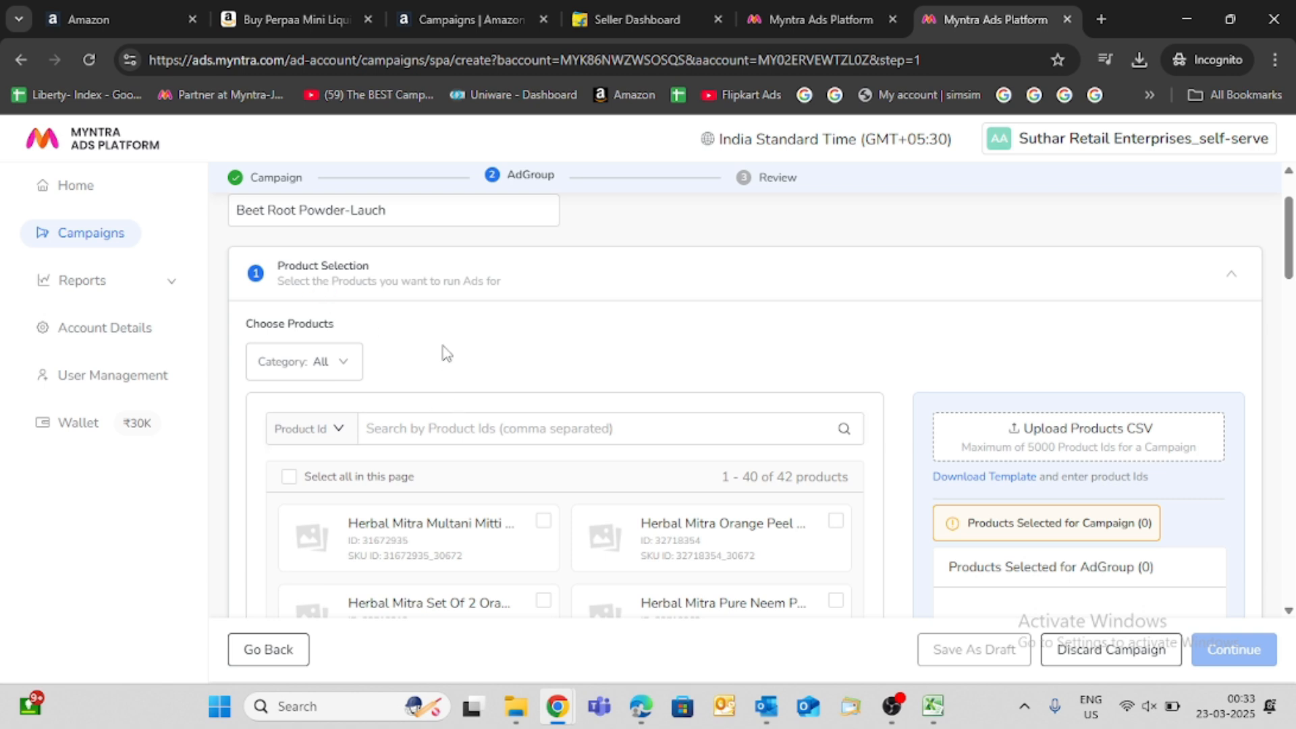
pyautogui.scroll(-1, 432, 345)
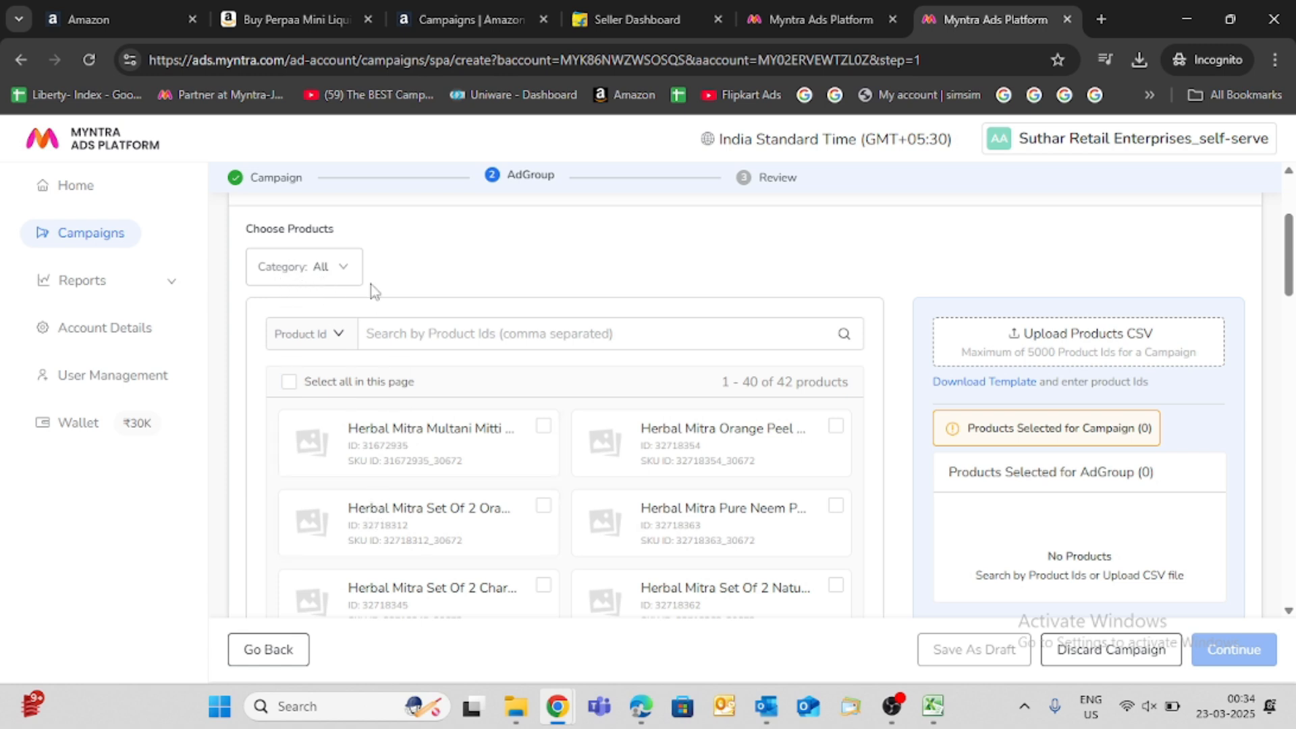
pyautogui.click(289, 382)
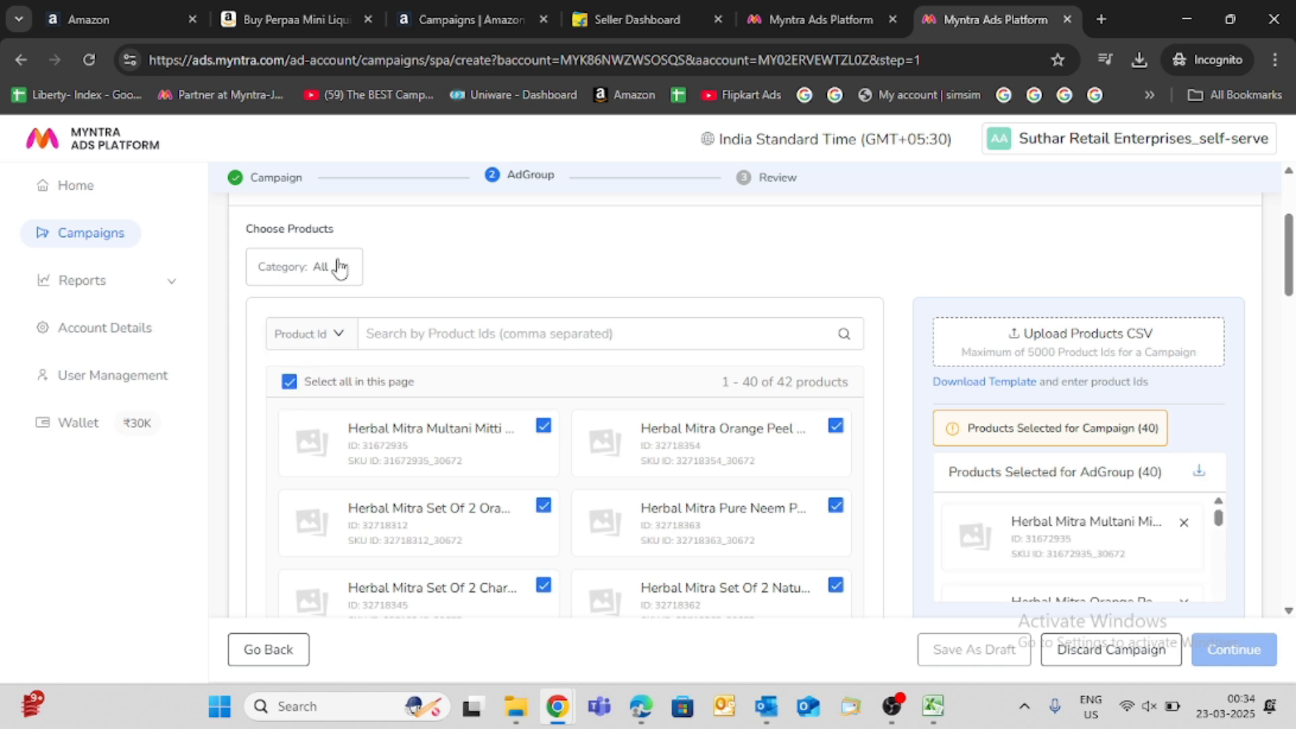
pyautogui.click(289, 384)
pyautogui.click(289, 385)
pyautogui.click(305, 387)
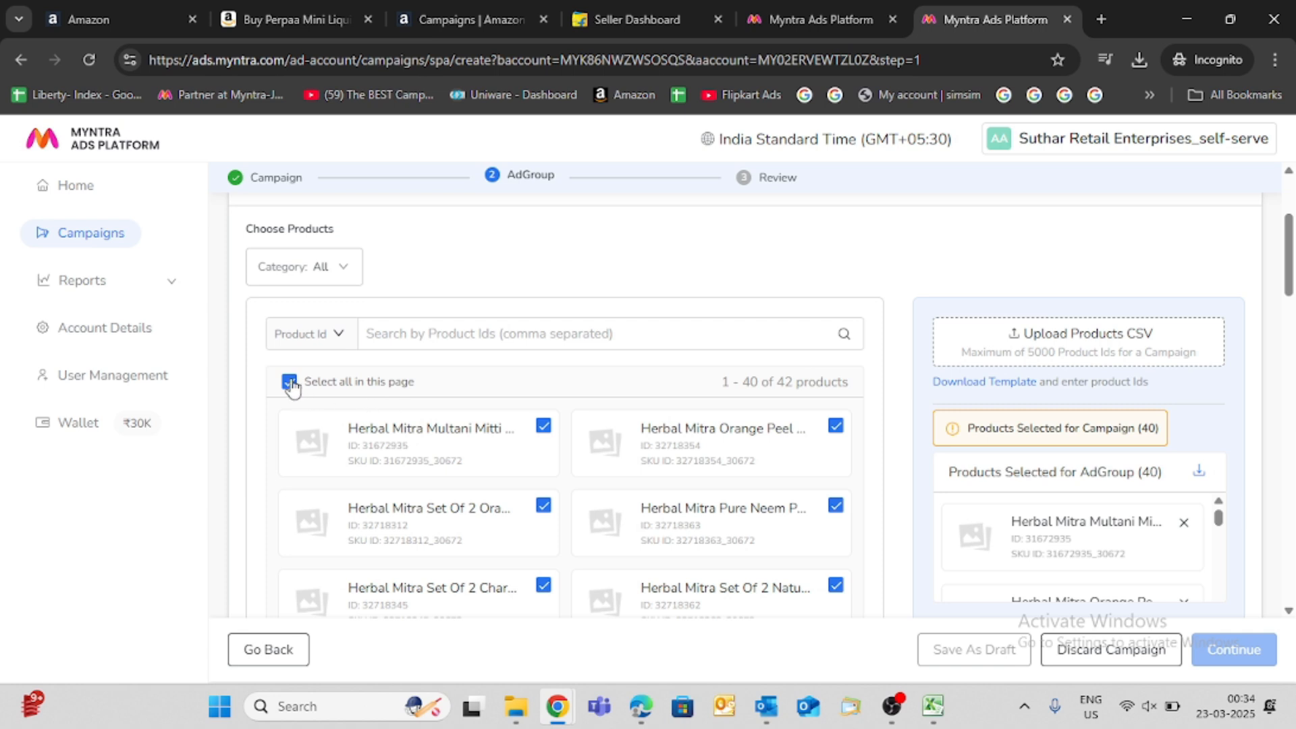
# - Search the categories for "bea", set the product category to Beauty Gift Set, and try selecting all listed products before clearing them
pyautogui.click(348, 274)
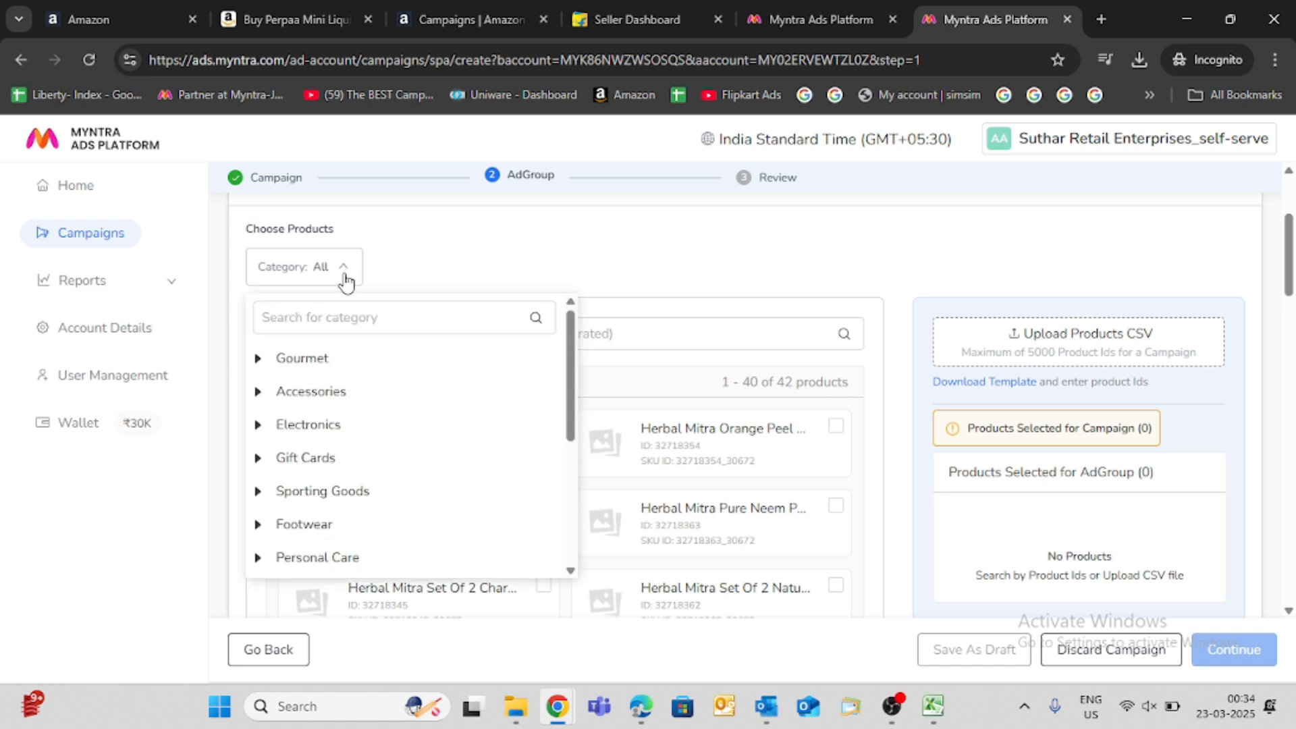
pyautogui.click(336, 328)
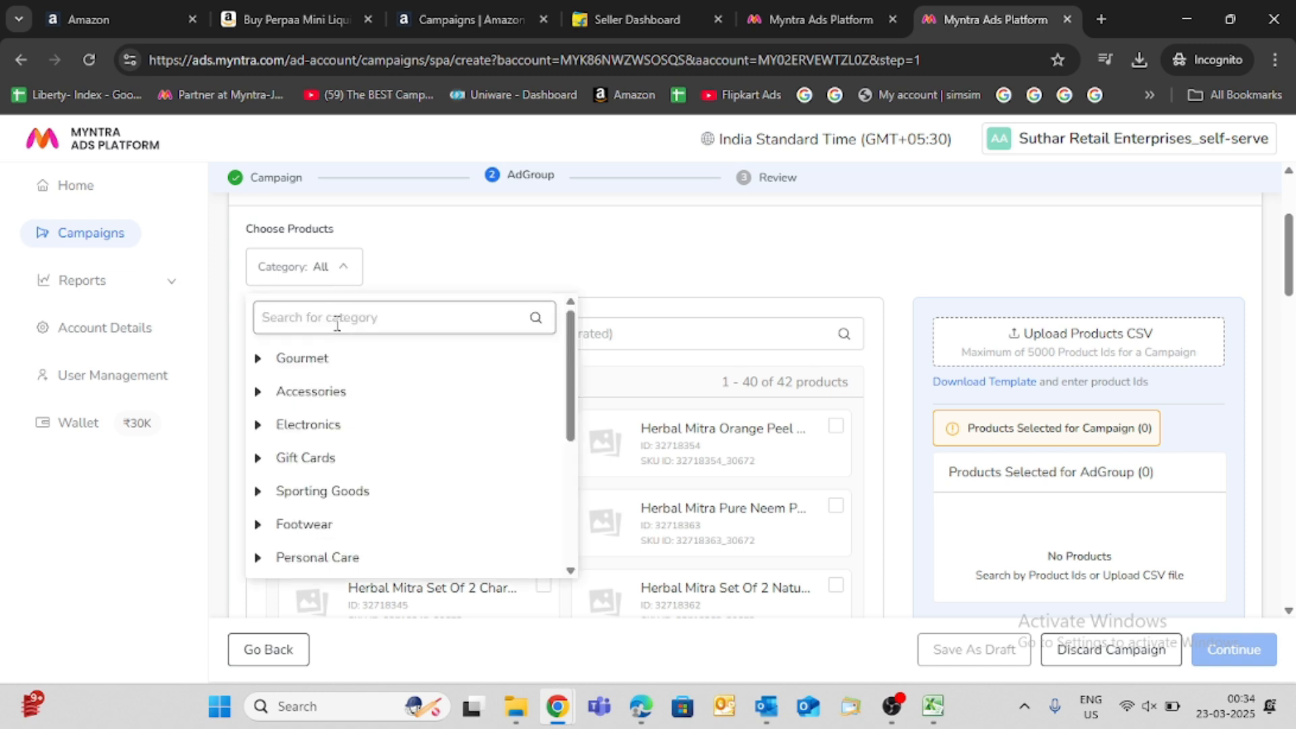
pyautogui.write('bea')
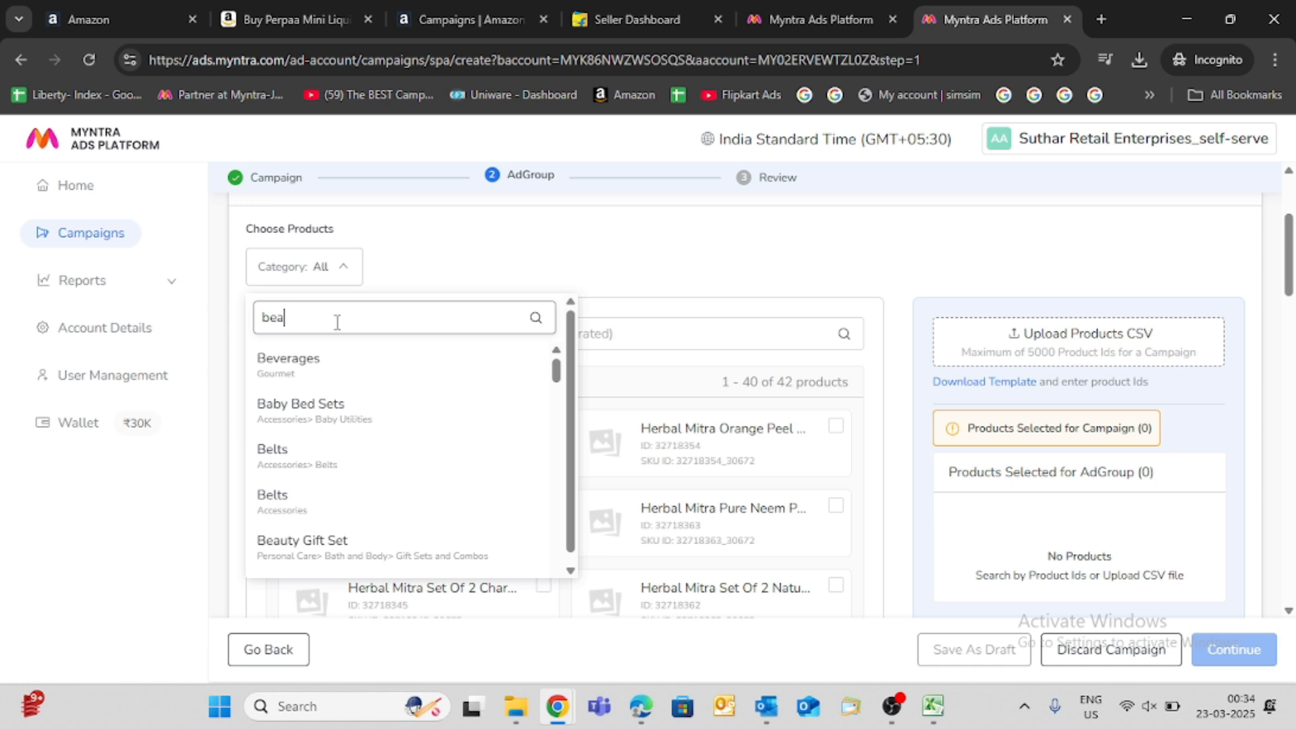
pyautogui.write('ty')
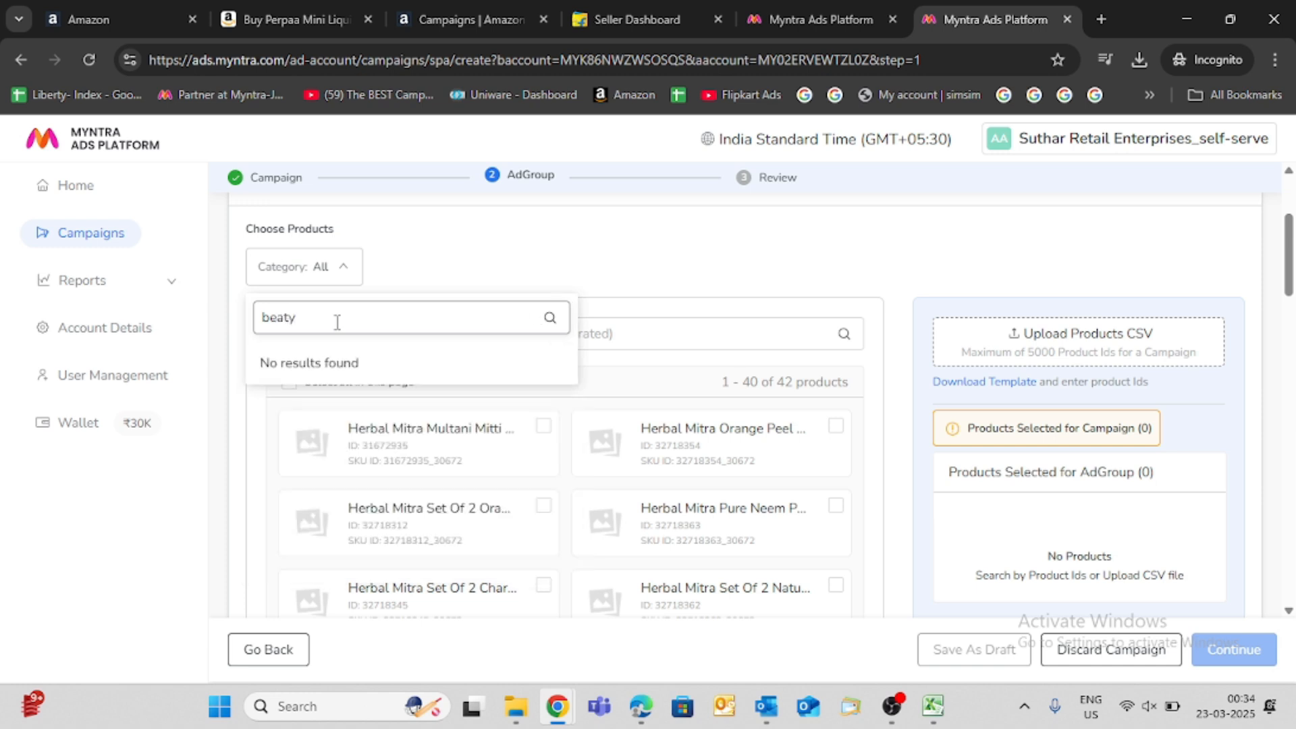
pyautogui.press('BackSpace')
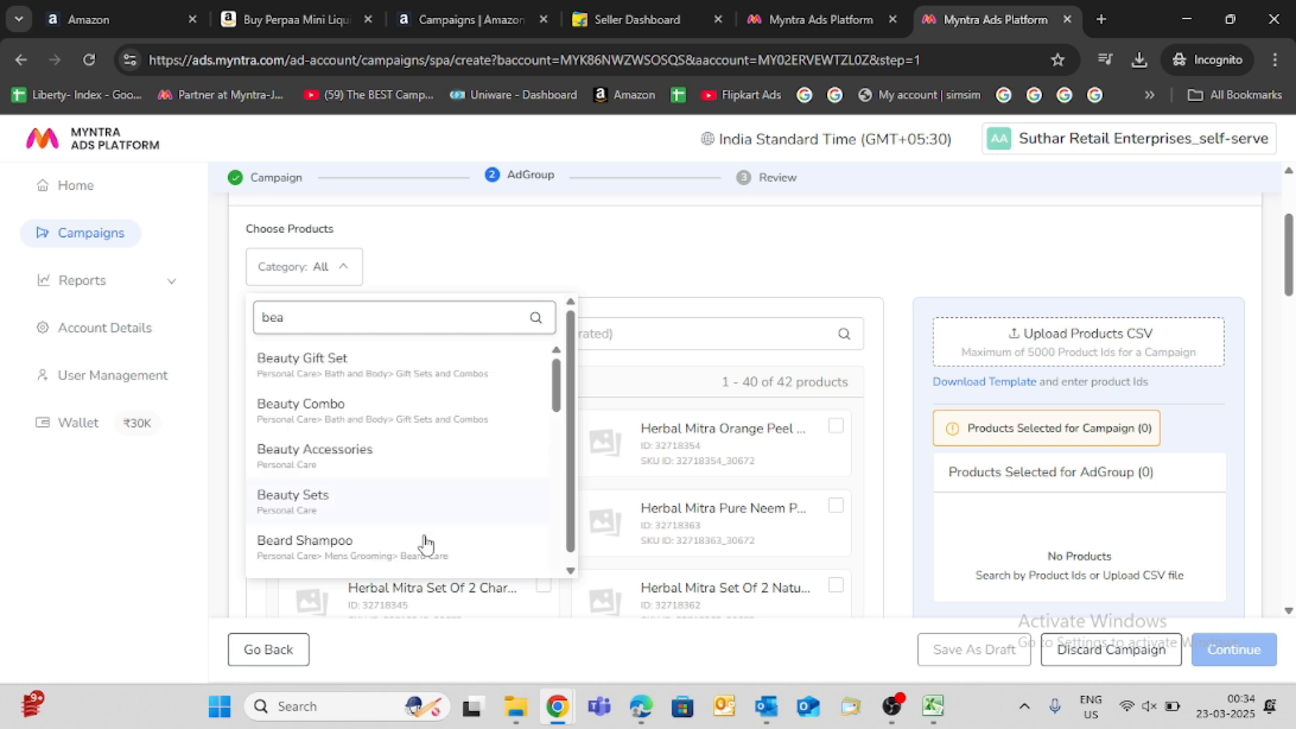
pyautogui.click(333, 370)
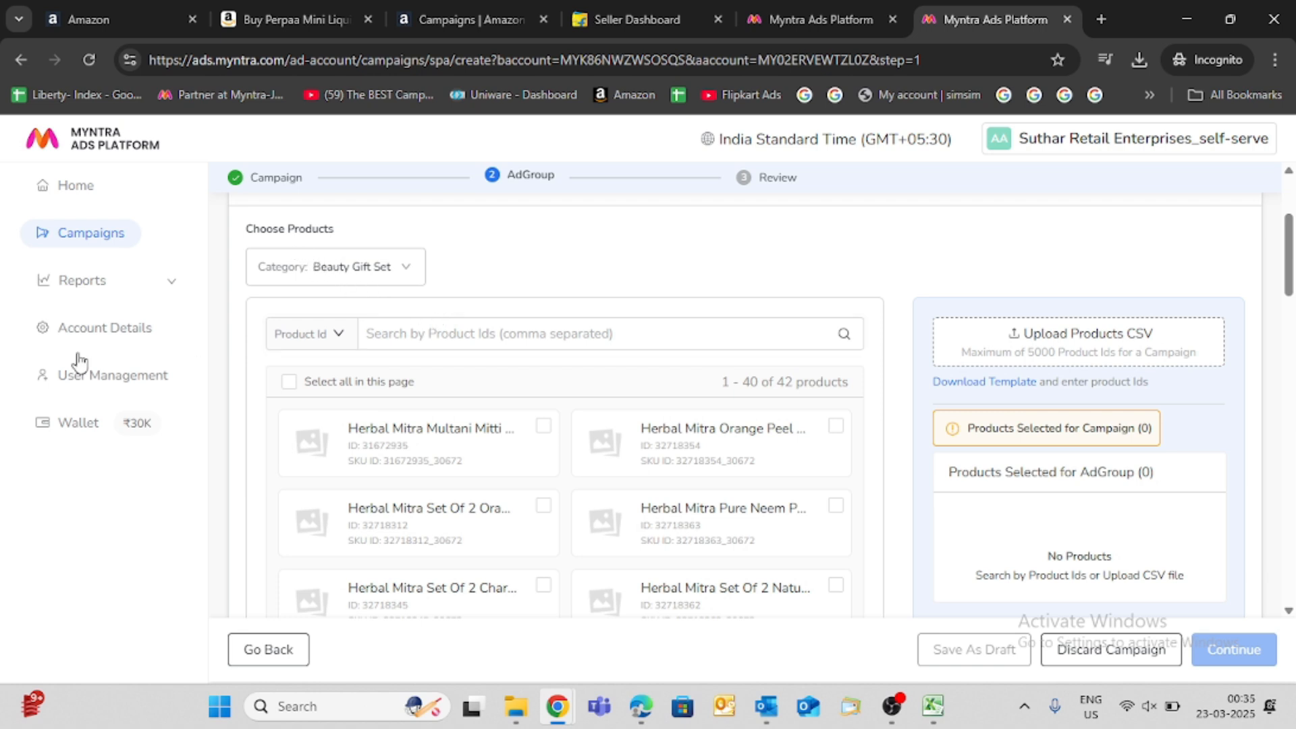
pyautogui.click(288, 383)
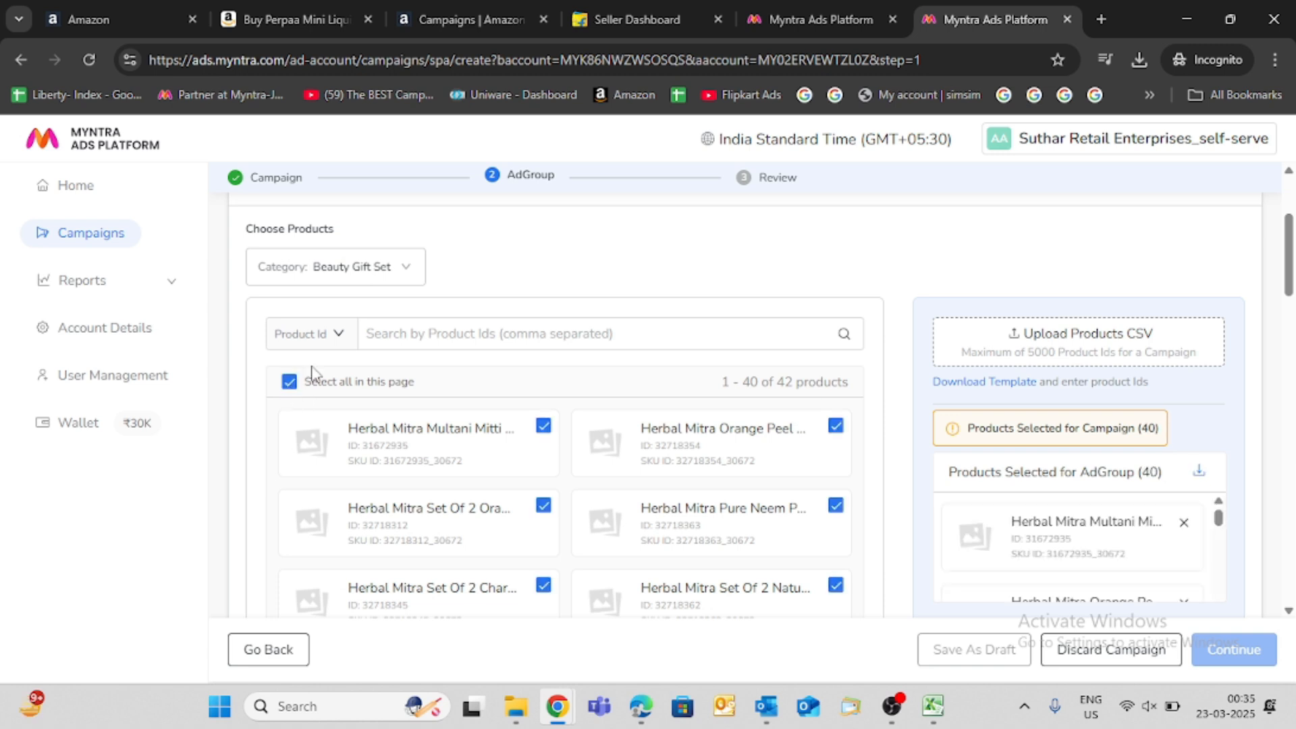
pyautogui.click(290, 383)
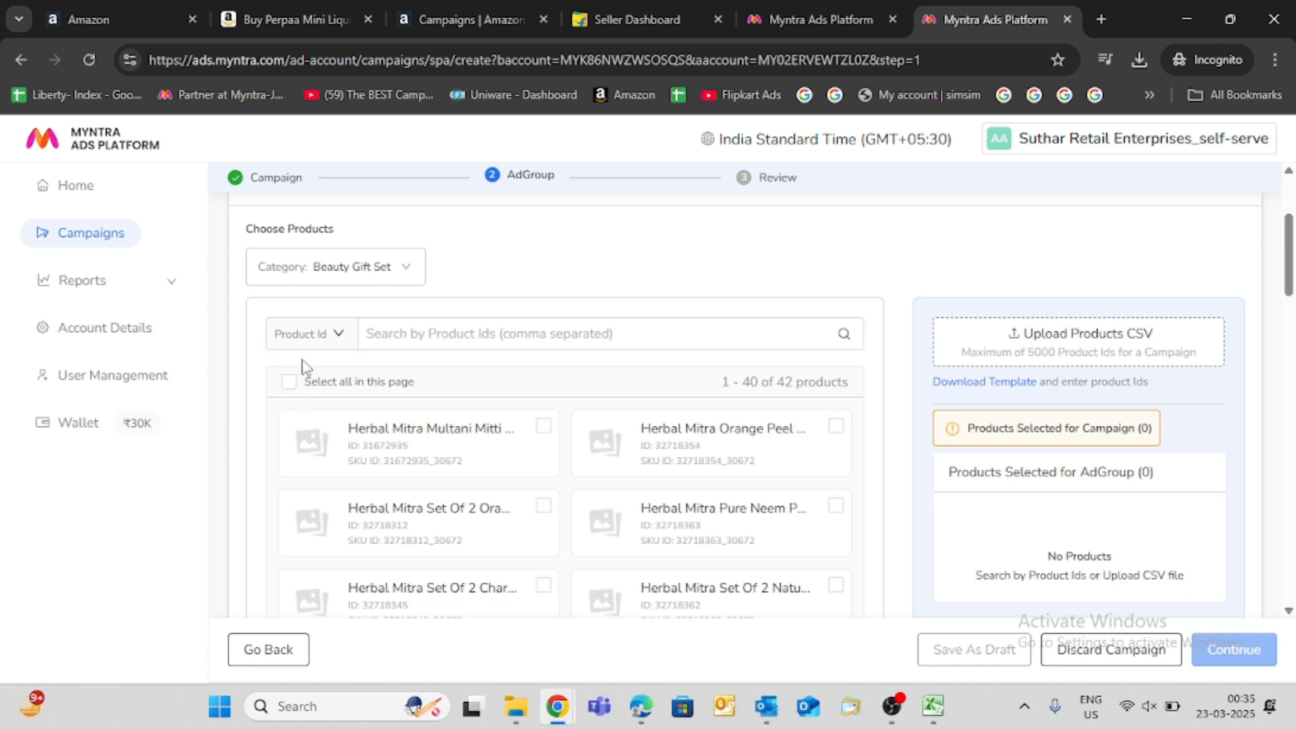
# - Switch to the seller listings report in Excel and copy the first style id, 32718378
pyautogui.click(499, 339)
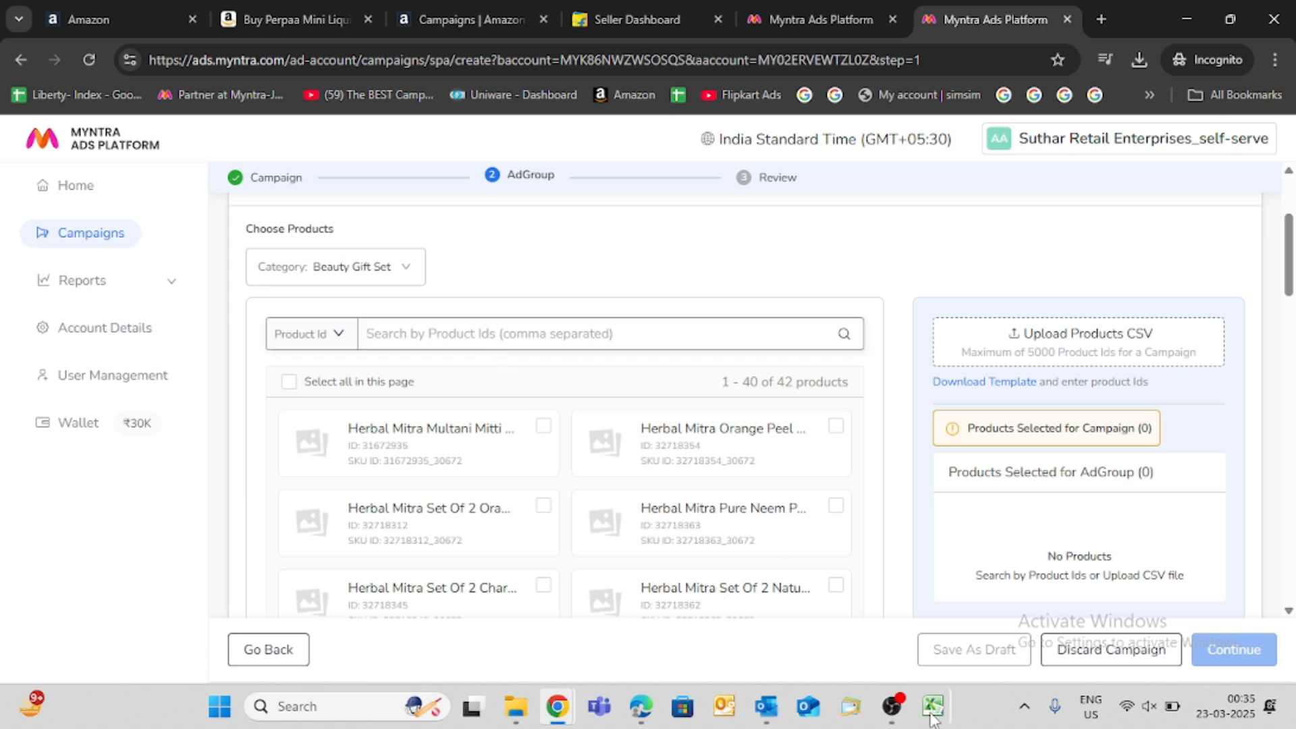
pyautogui.moveTo(932, 714)
pyautogui.click(848, 602)
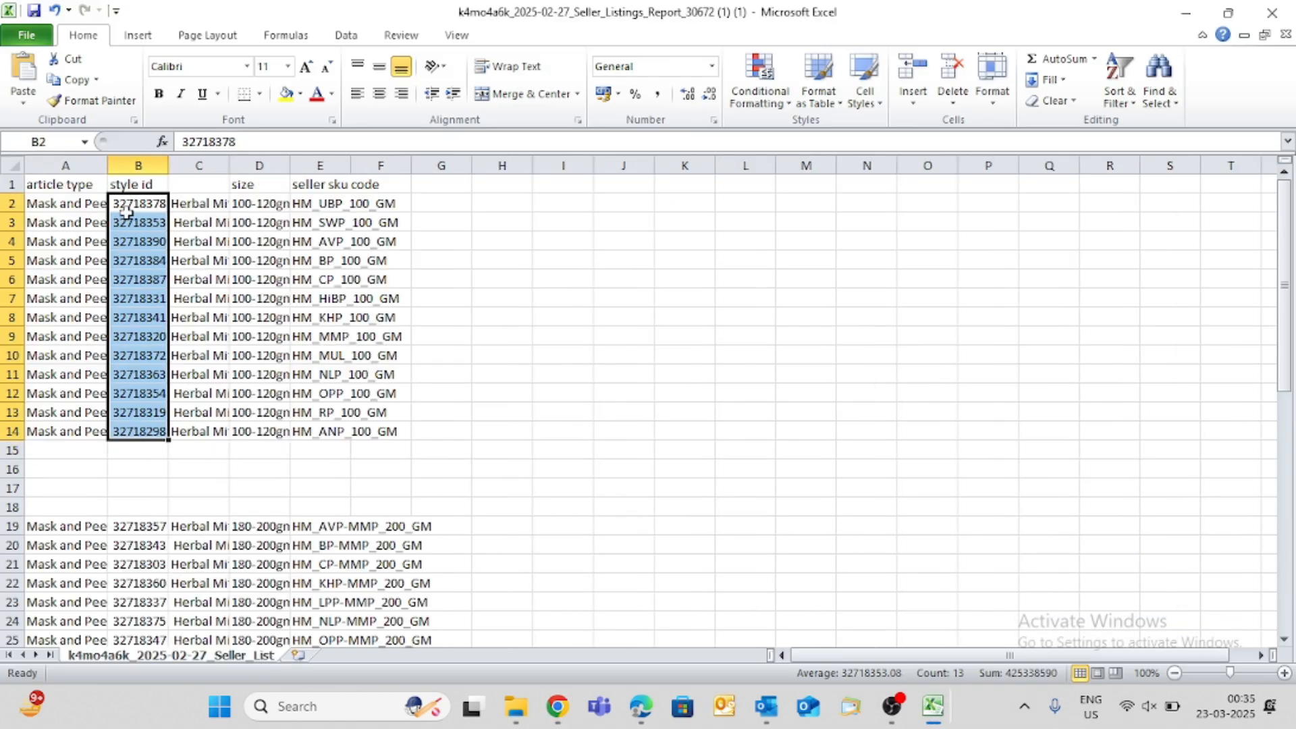
pyautogui.click(124, 206)
pyautogui.rightClick(125, 206)
pyautogui.click(162, 237)
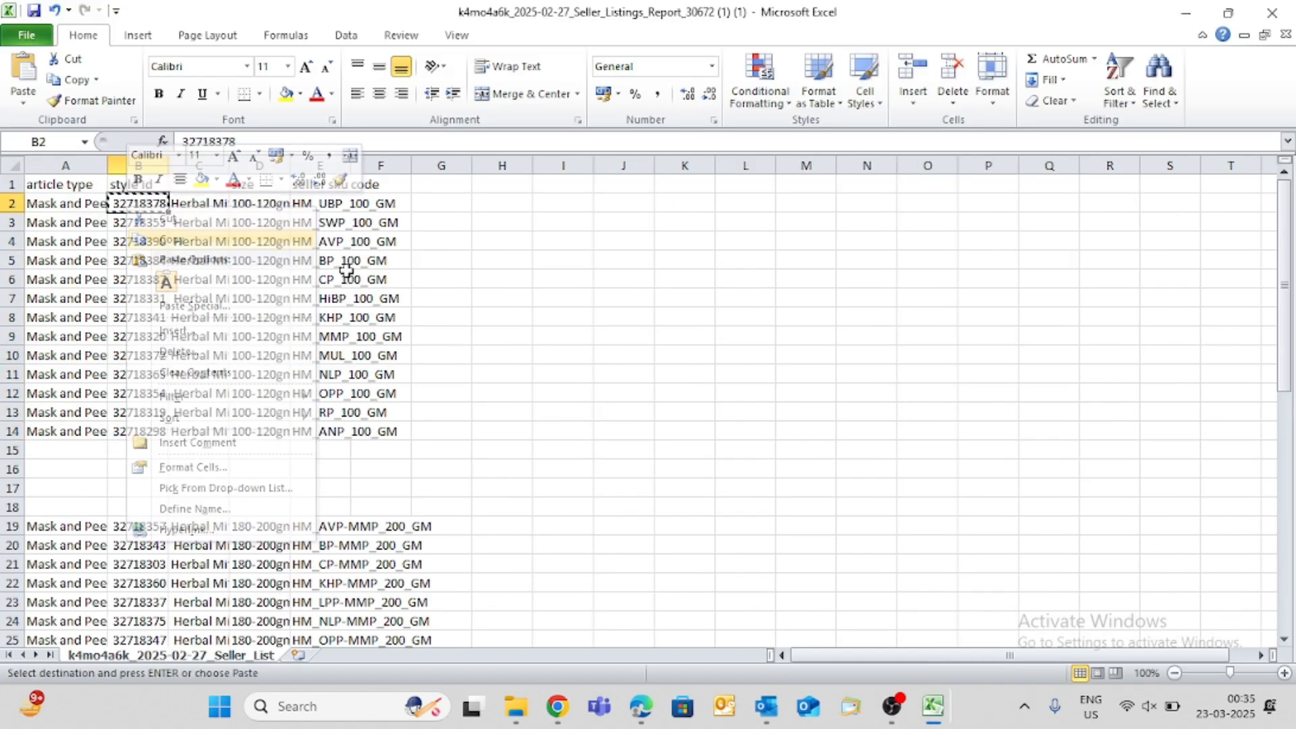
# - Back in Myntra Ads Platform, search the products for ID 32718378, tick the matching product and untick it again
pyautogui.moveTo(657, 723)
pyautogui.moveTo(557, 708)
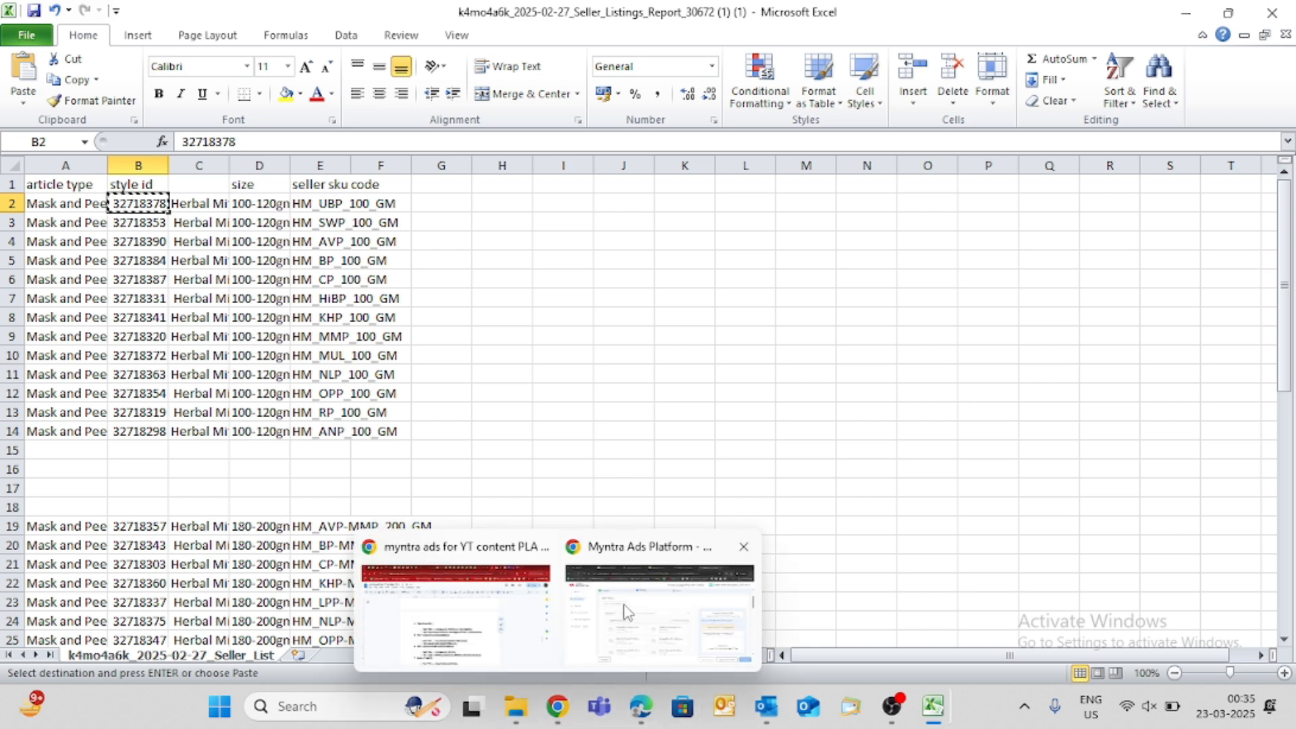
pyautogui.click(644, 615)
pyautogui.rightClick(402, 339)
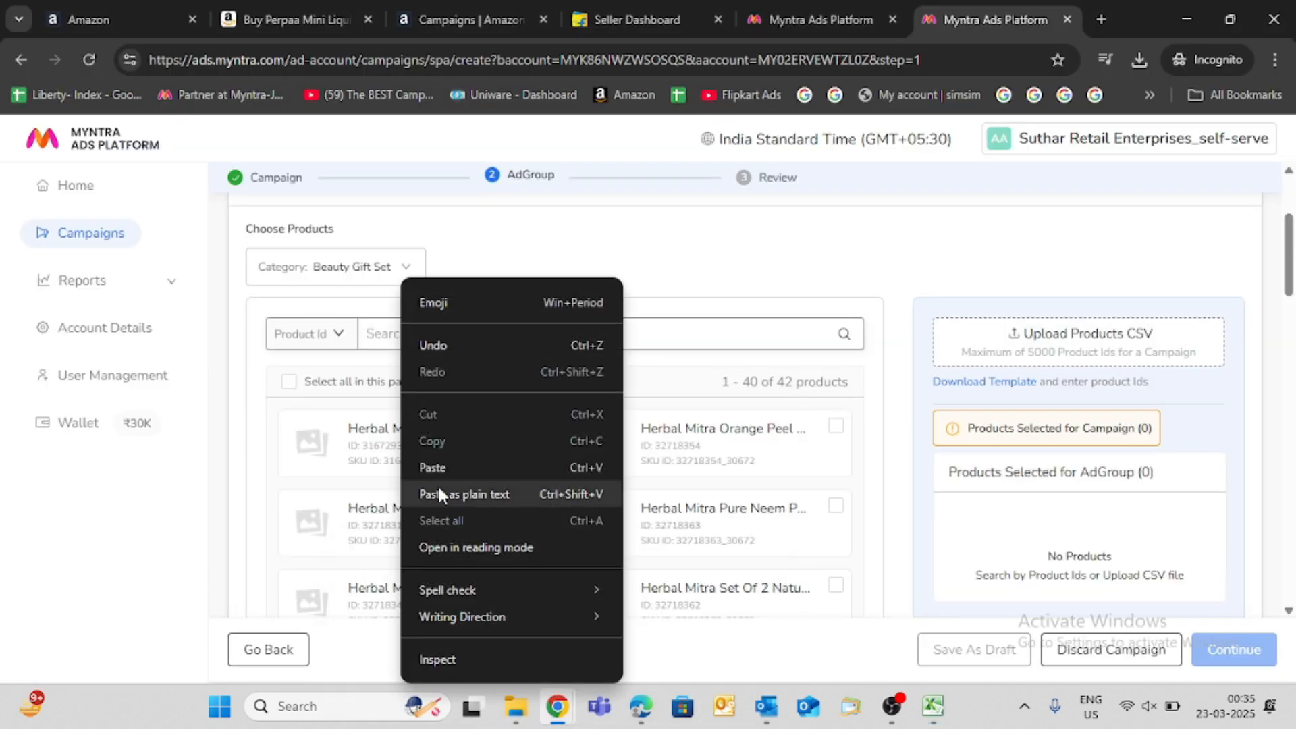
pyautogui.click(440, 464)
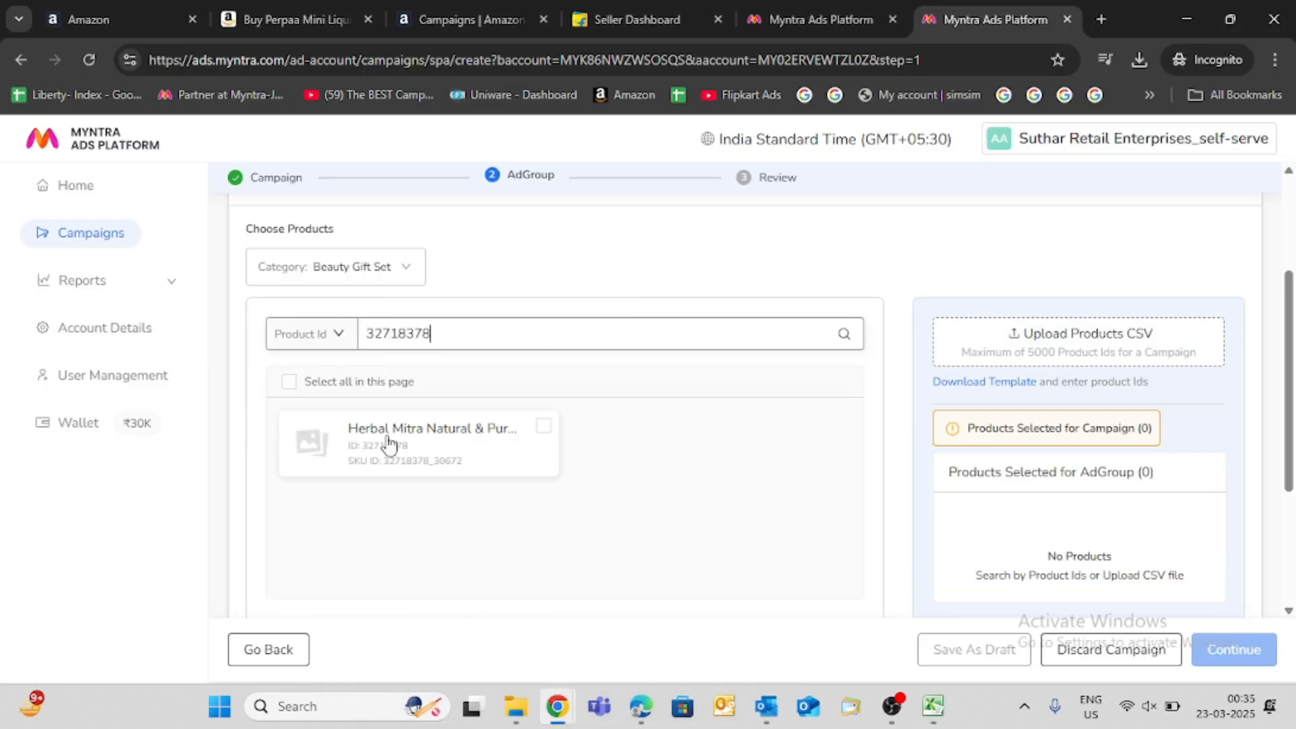
pyautogui.click(544, 429)
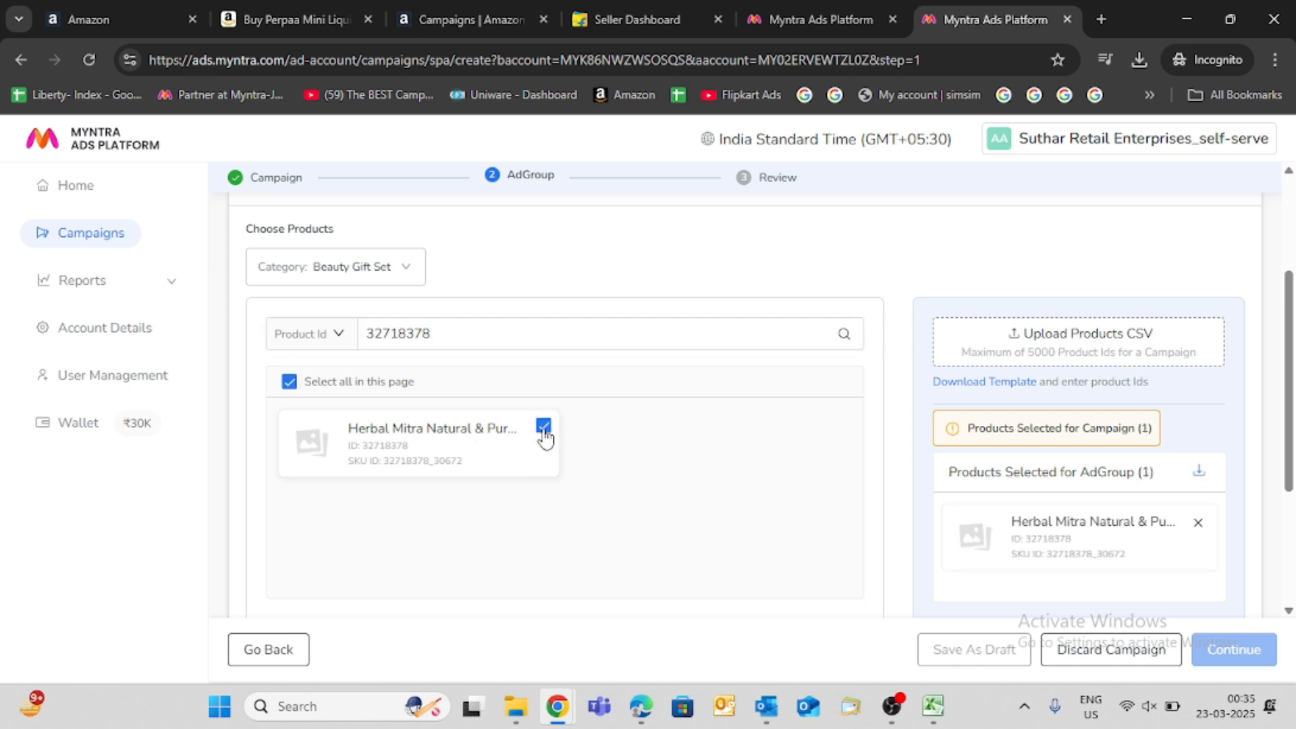
pyautogui.click(543, 427)
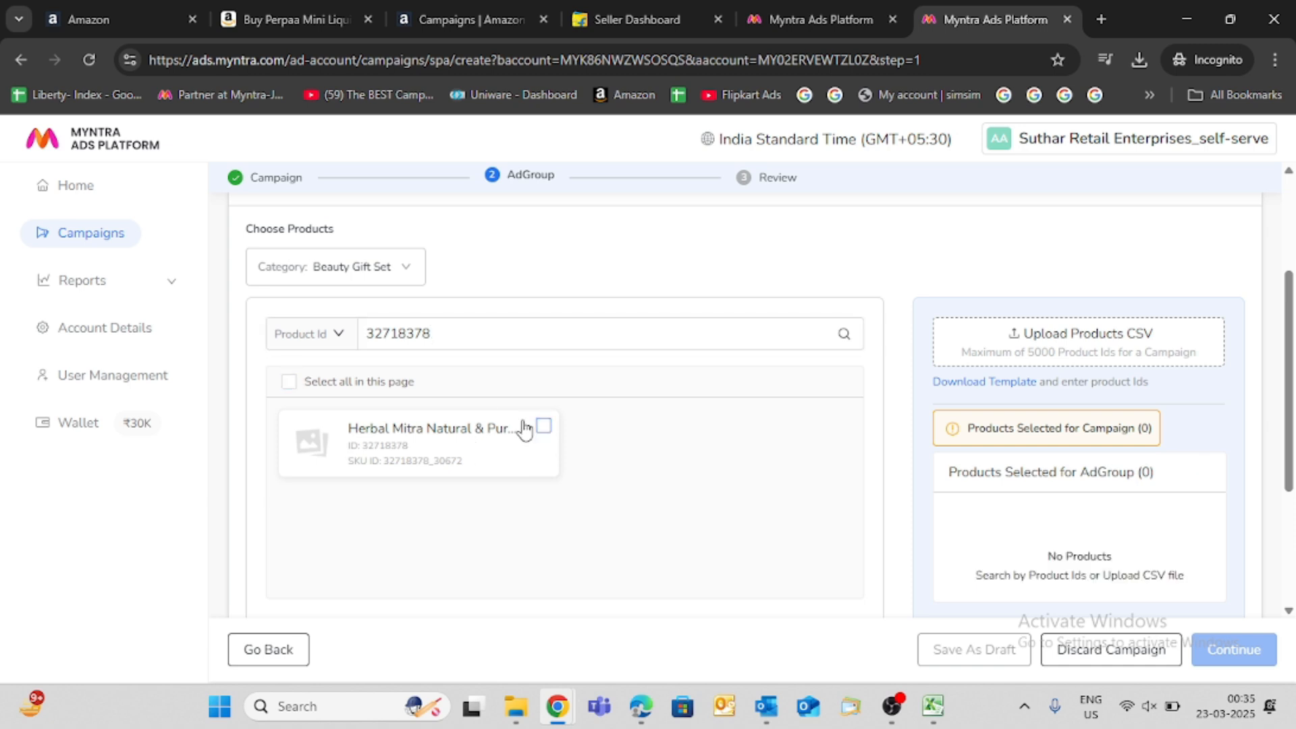
# - Change the product search to SKU Id and copy the seller SKU code HM_UBP_100_GM from the Excel listings report
pyautogui.click(333, 336)
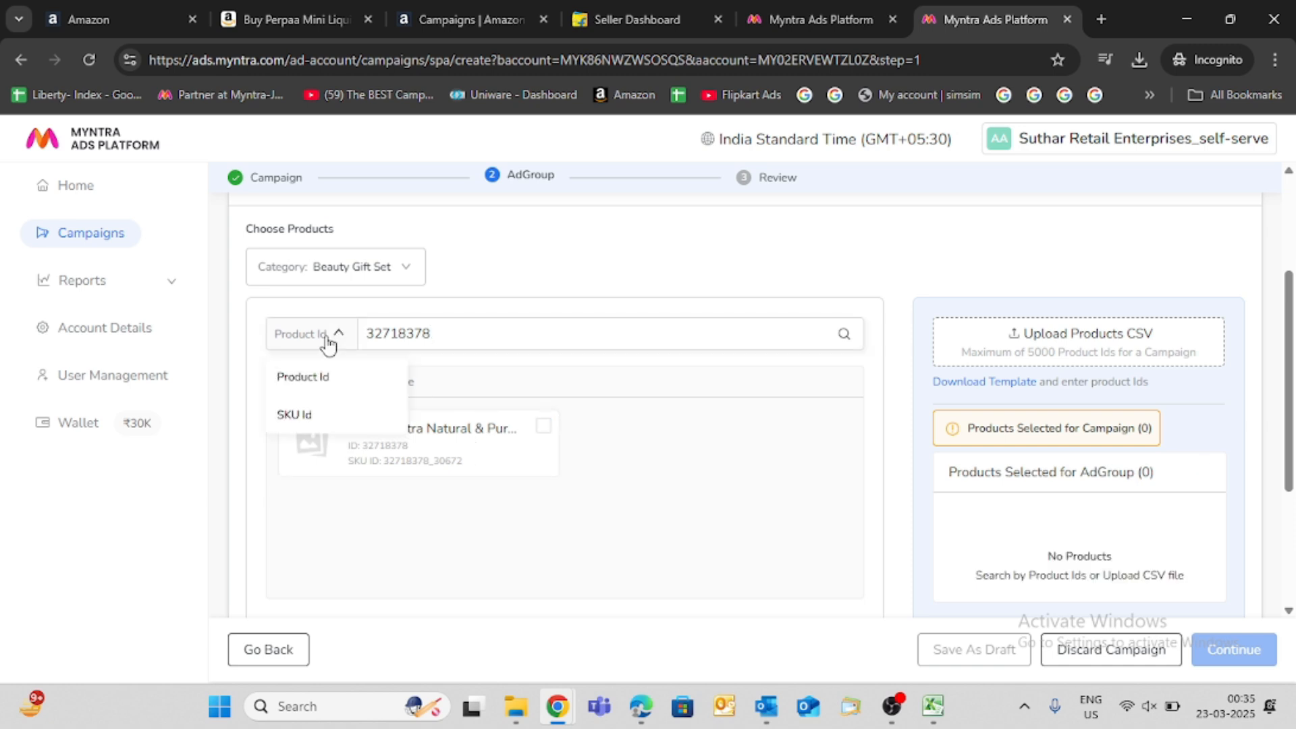
pyautogui.click(301, 420)
pyautogui.moveTo(945, 708)
pyautogui.click(864, 594)
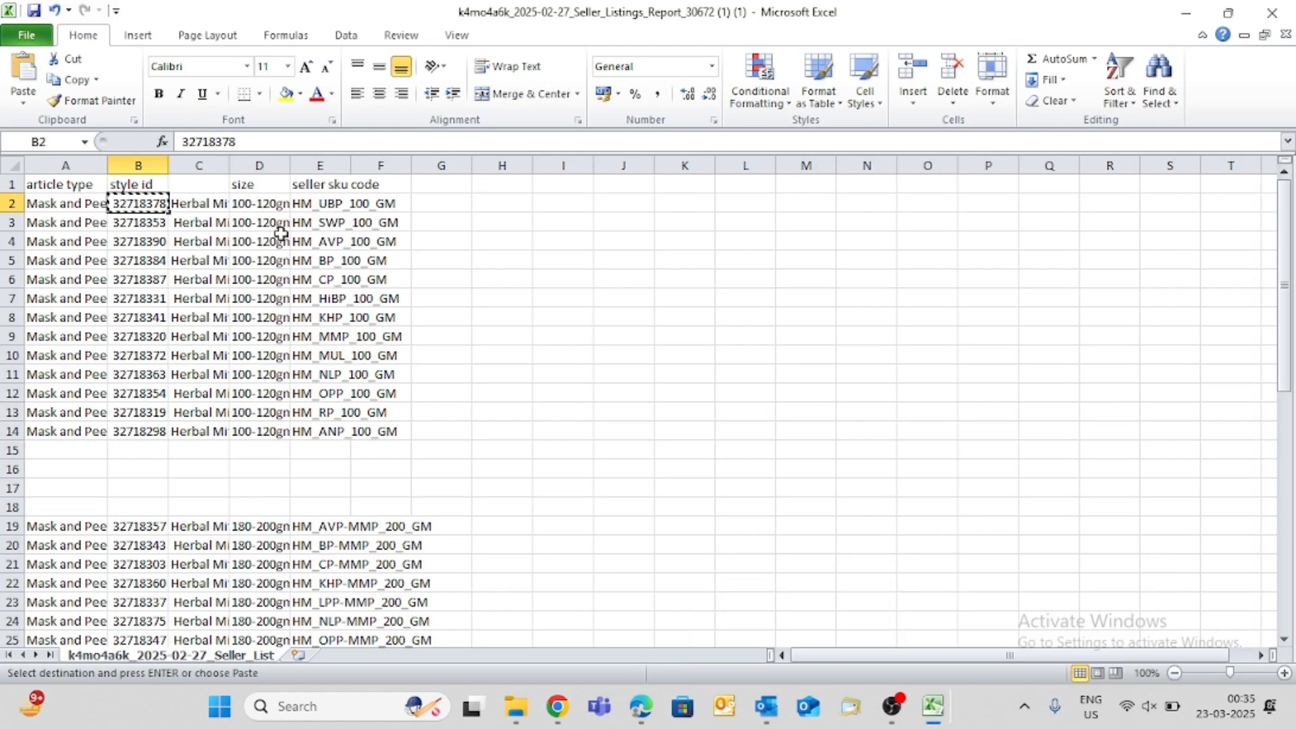
pyautogui.rightClick(331, 204)
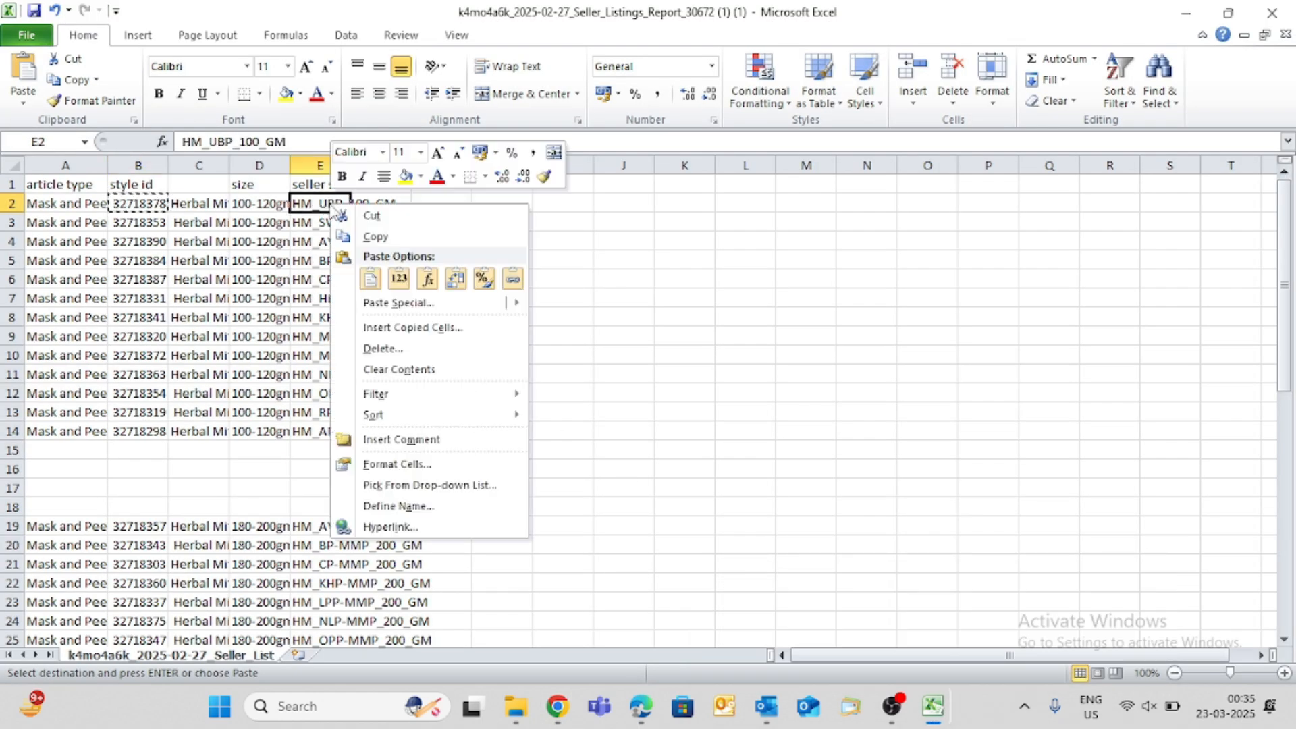
pyautogui.click(375, 236)
# - Return to Myntra Ads Platform, try searching the products by SKU Id HM_UBP_100_GM, and clear the search
pyautogui.moveTo(557, 706)
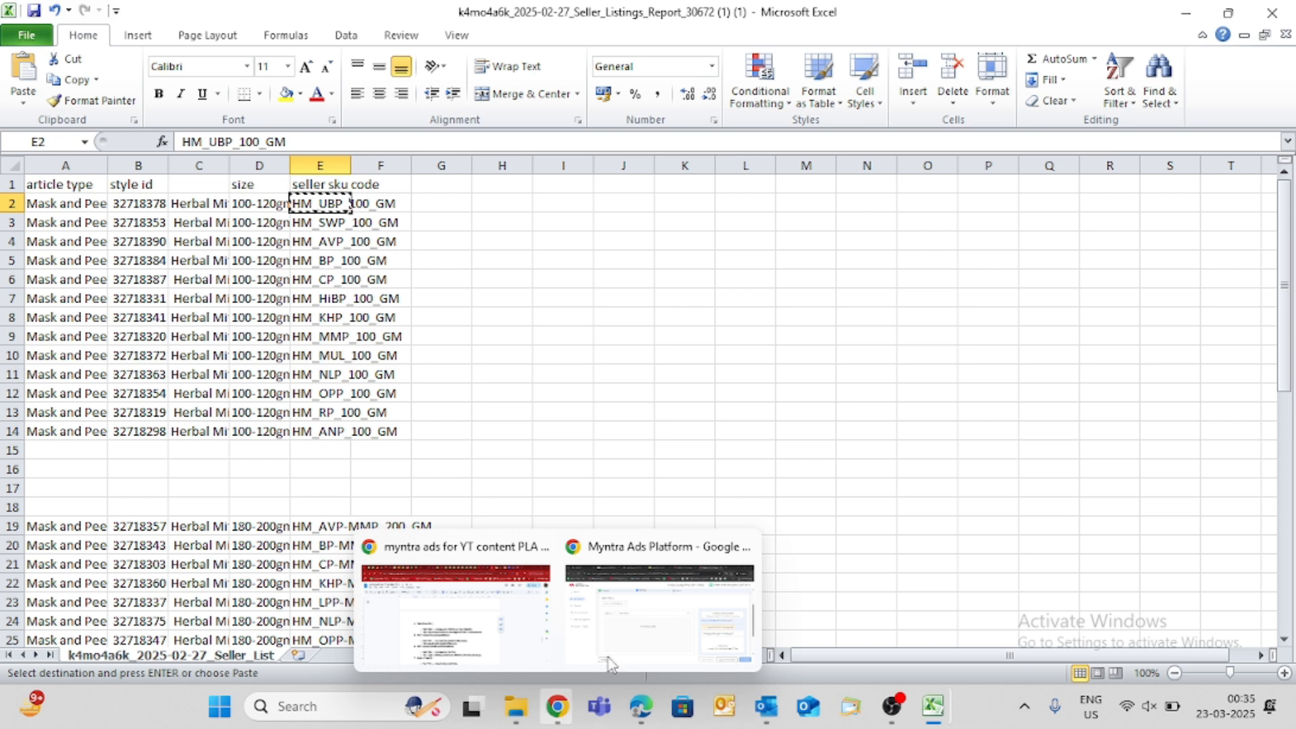
pyautogui.click(609, 664)
pyautogui.doubleClick(371, 336)
pyautogui.rightClick(371, 335)
pyautogui.click(414, 343)
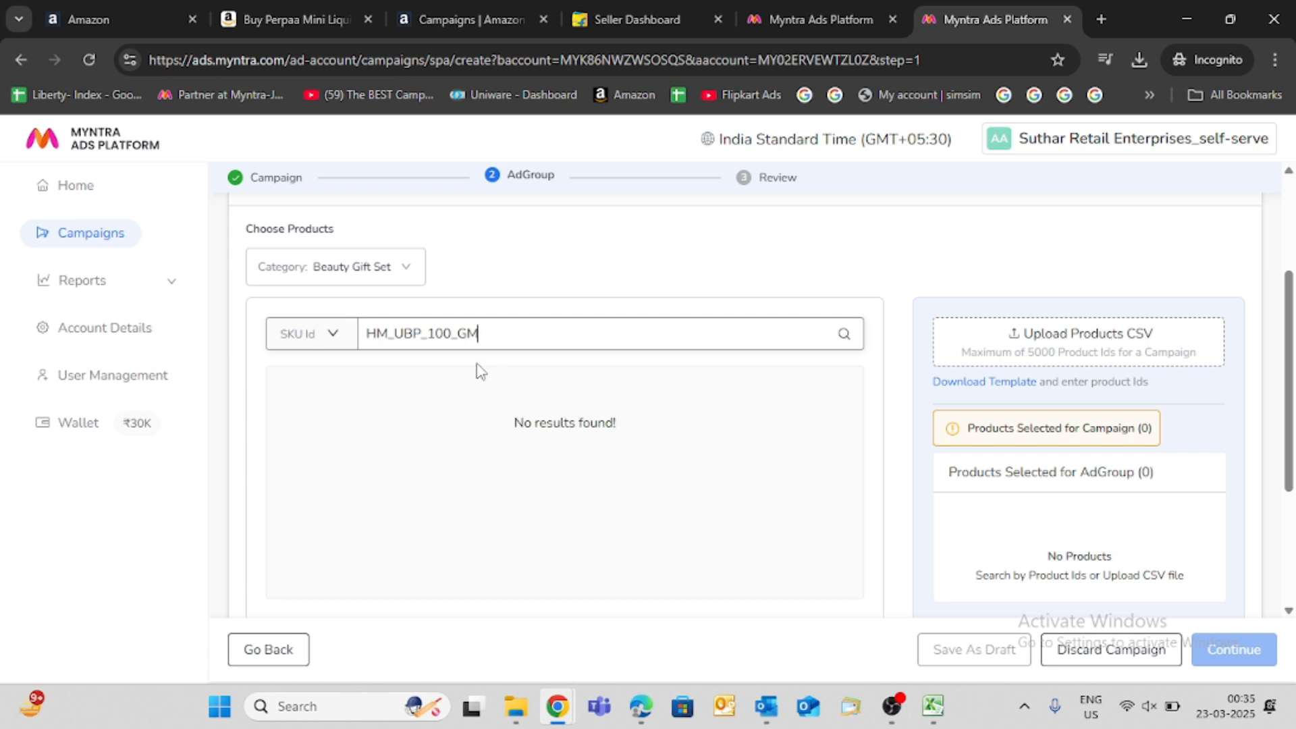
pyautogui.doubleClick(511, 347)
pyautogui.click(524, 397)
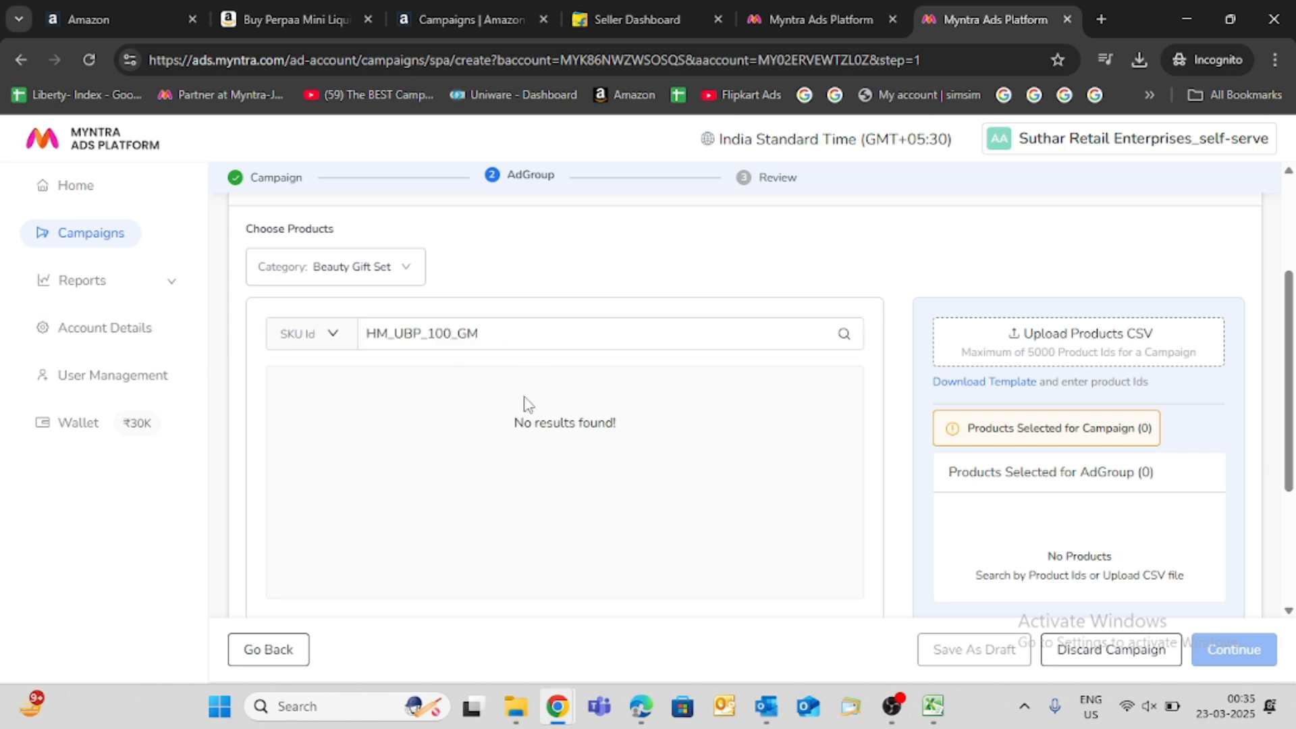
pyautogui.click(490, 341)
pyautogui.doubleClick(491, 342)
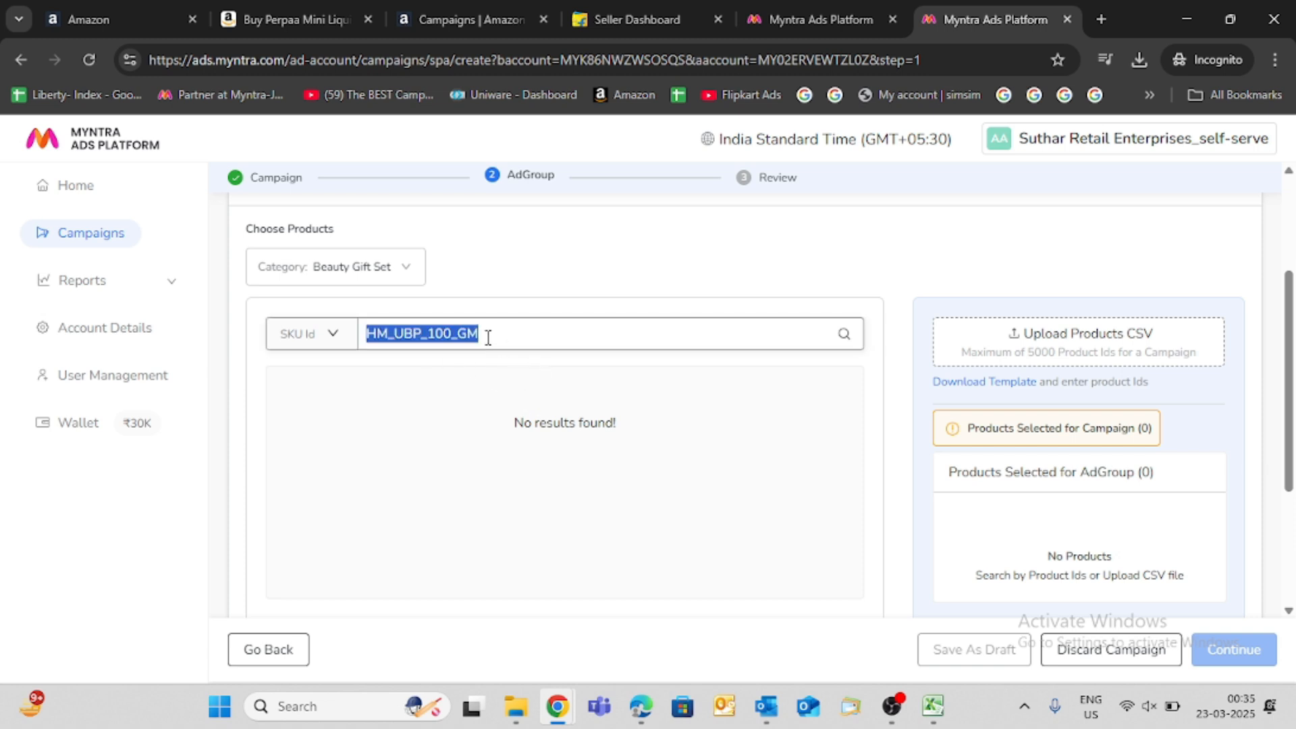
pyautogui.press('BackSpace')
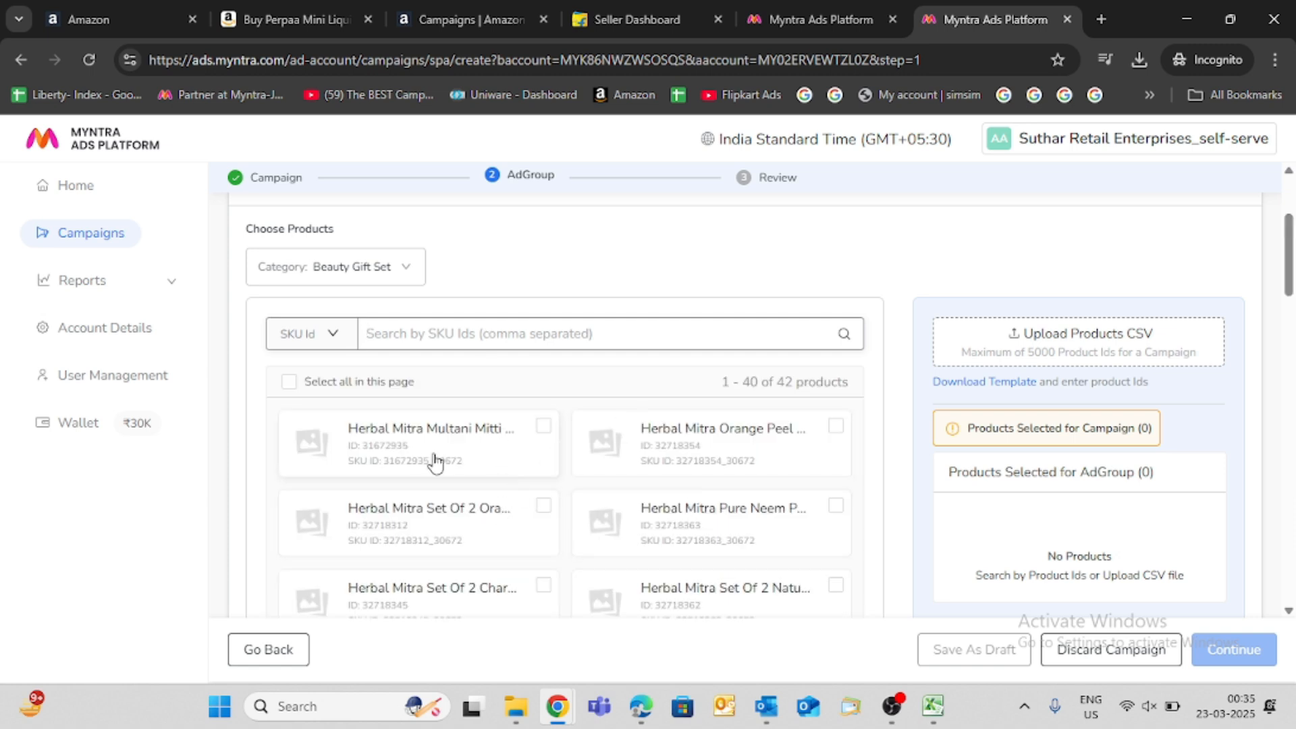
# - Download the product ID template as sample (4) to the Downloads folder, and switch to the sample (3) workbook in Excel
pyautogui.scroll(-2, 503, 503)
pyautogui.scroll(-1, 503, 500)
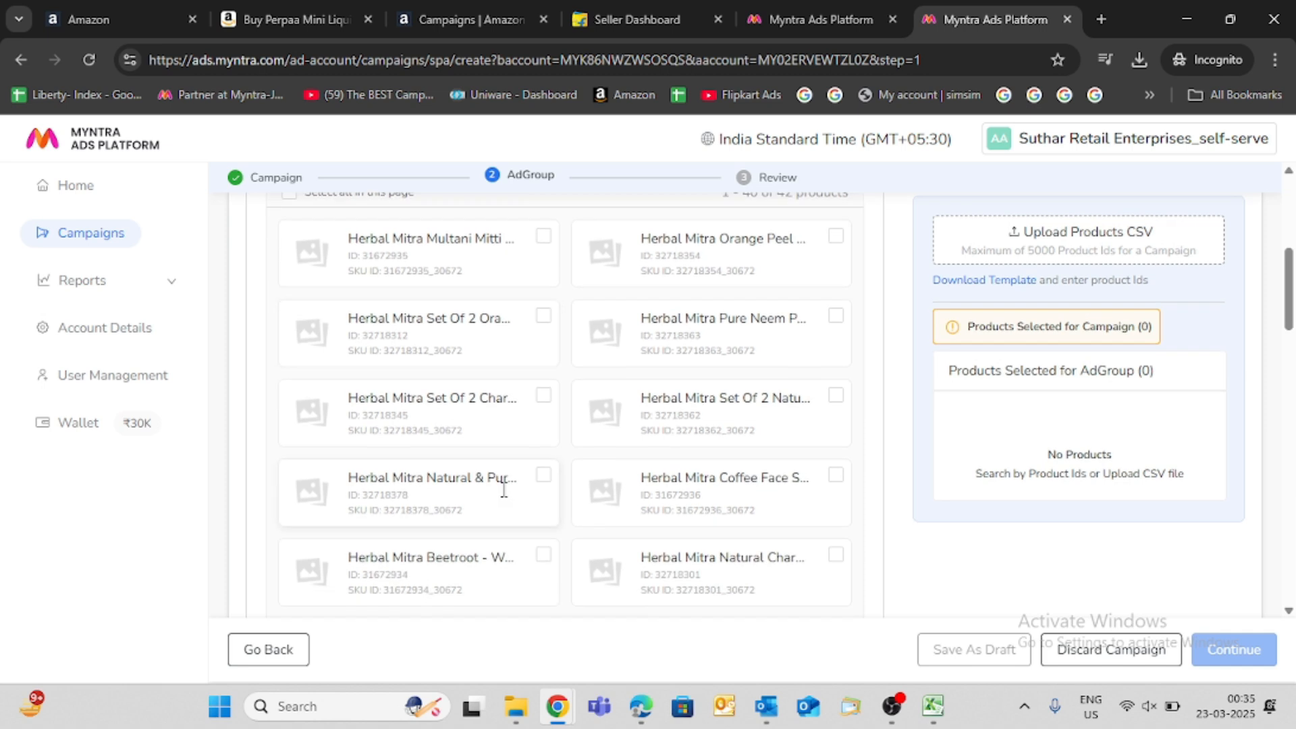
pyautogui.scroll(3, 503, 488)
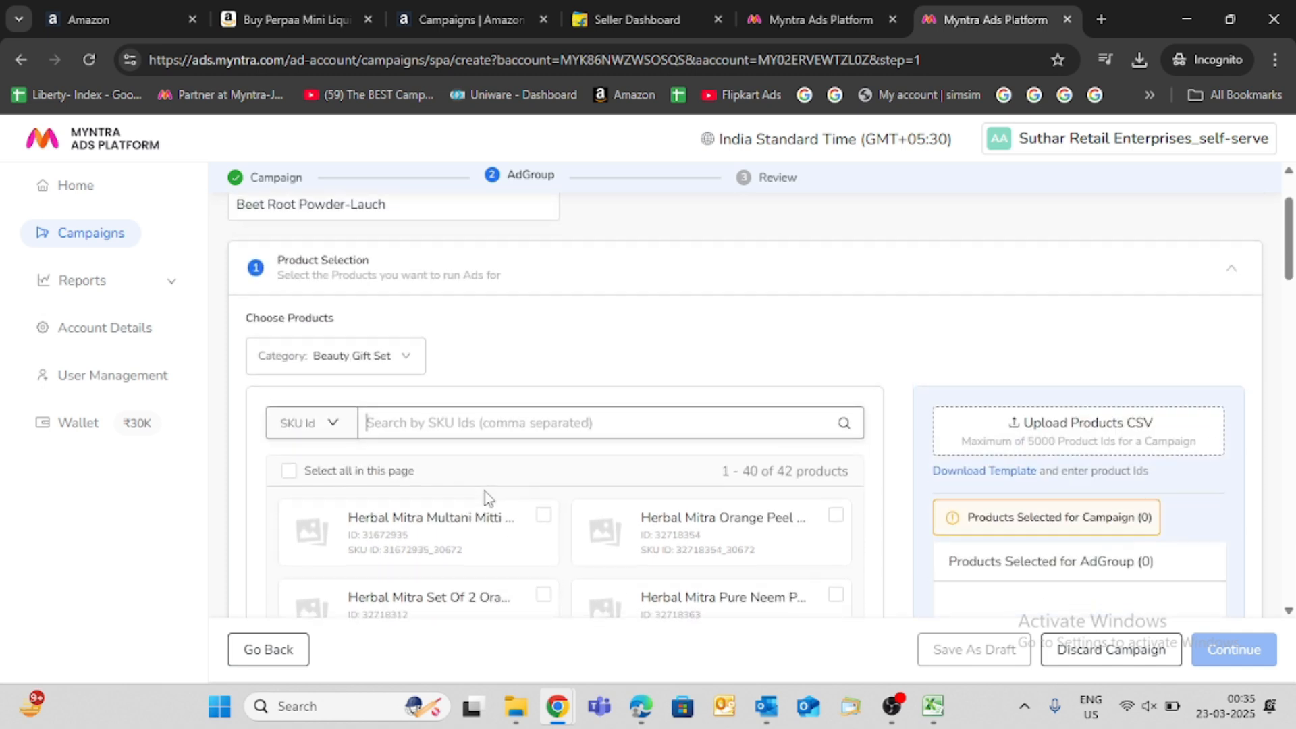
pyautogui.scroll(-2, 483, 490)
pyautogui.scroll(3, 459, 489)
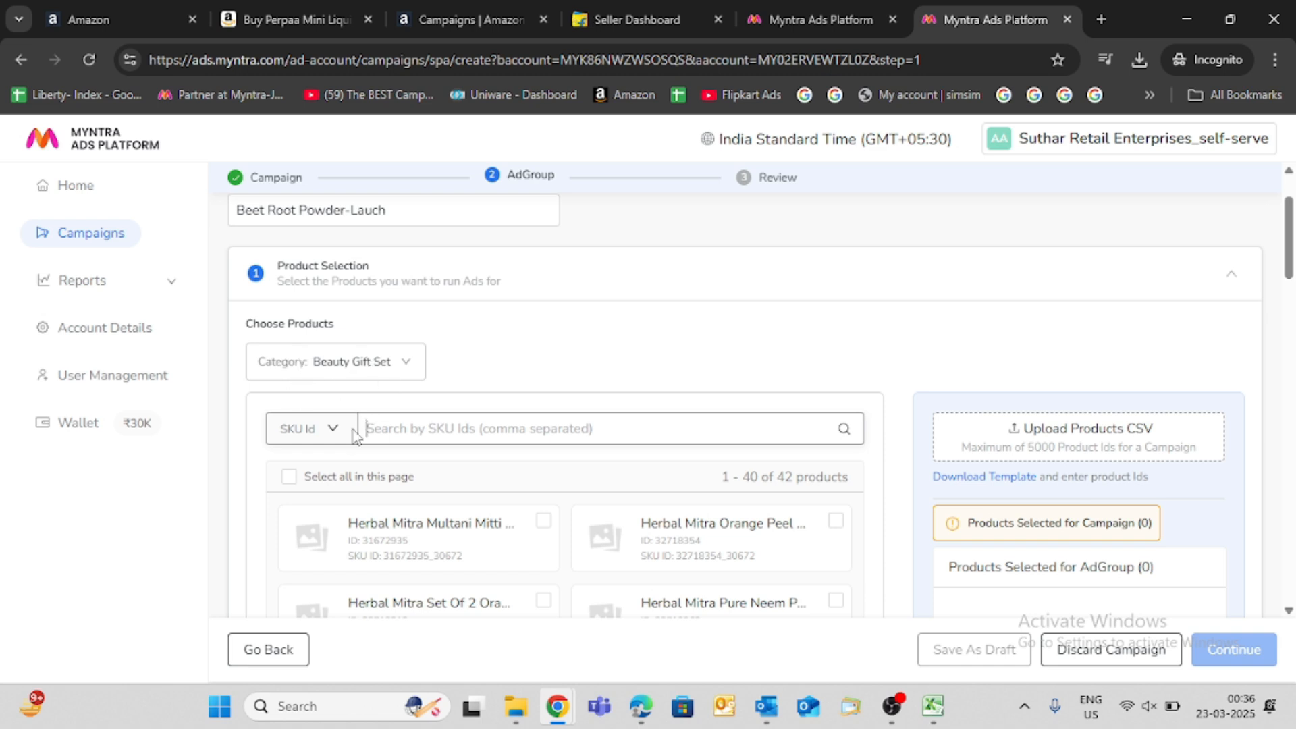
pyautogui.click(982, 479)
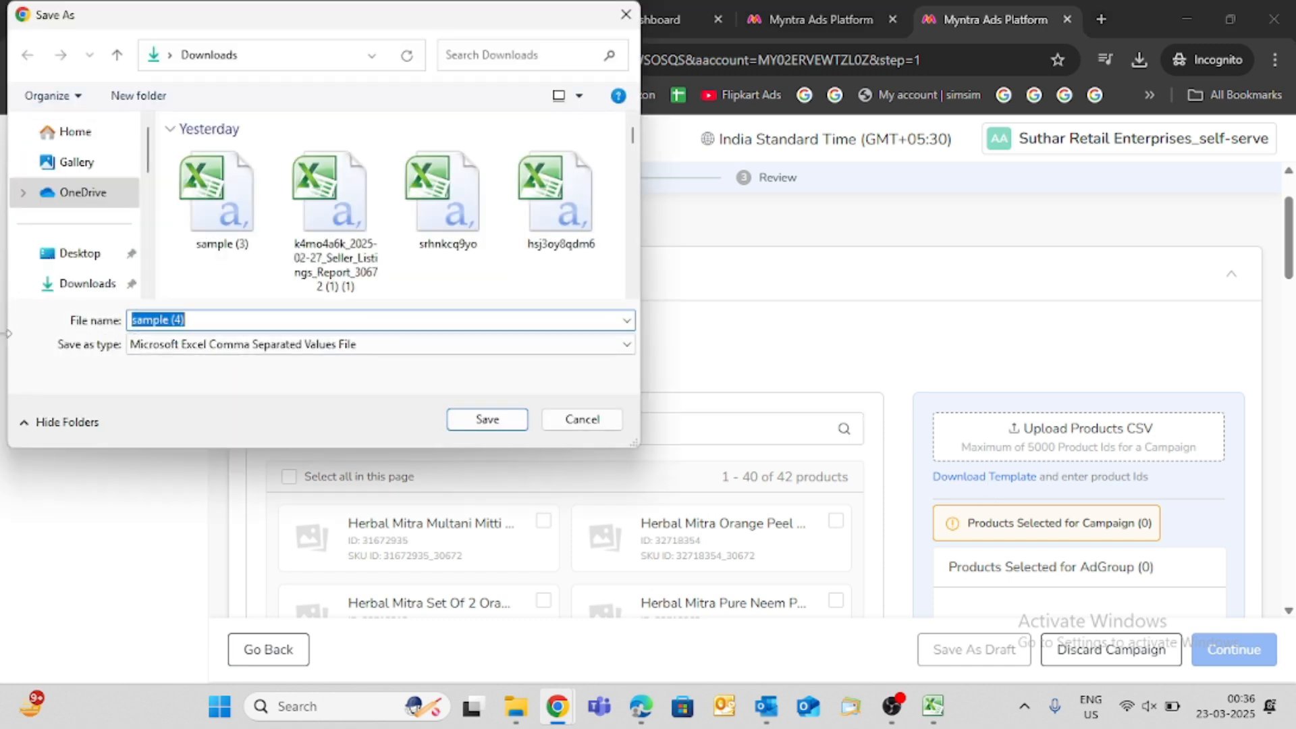
pyautogui.click(79, 289)
pyautogui.click(483, 426)
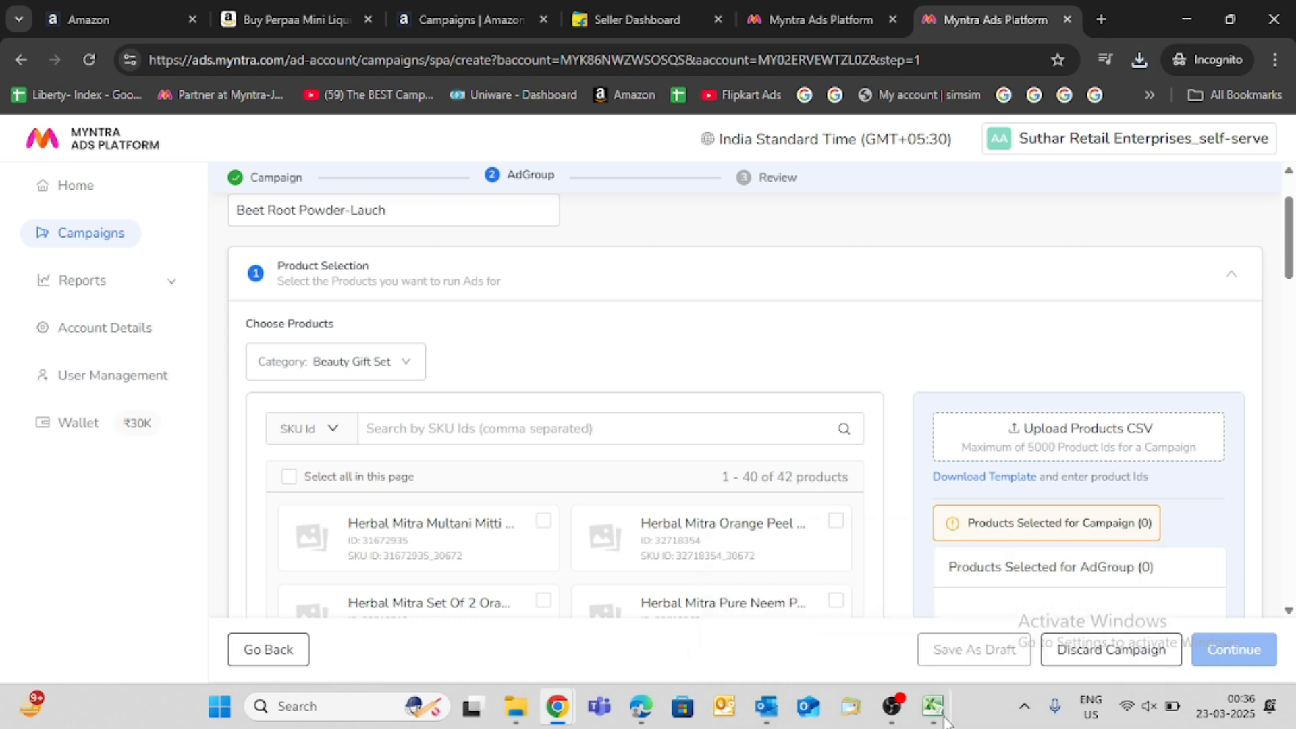
pyautogui.moveTo(933, 706)
pyautogui.click(983, 637)
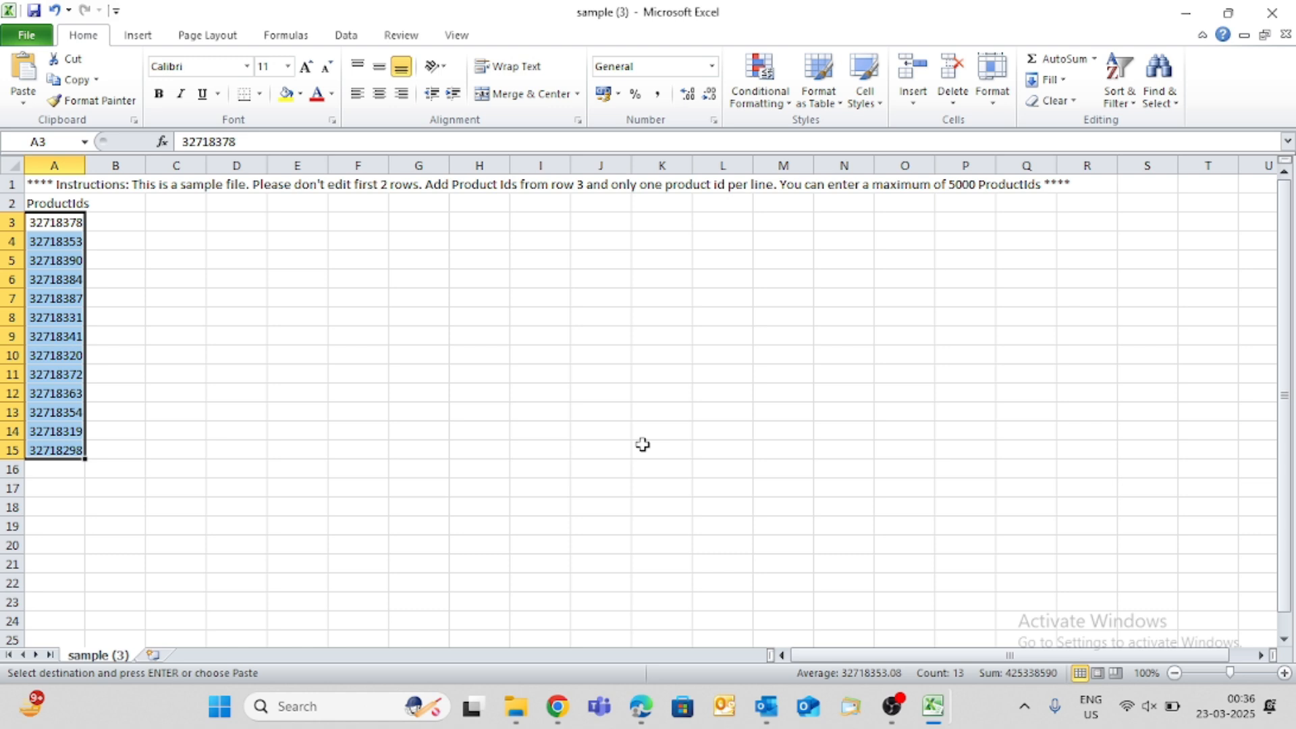
# - Clear the old product IDs from sample (3), and copy the style IDs in B2:B15 of the seller listings report
pyautogui.press('Delete')
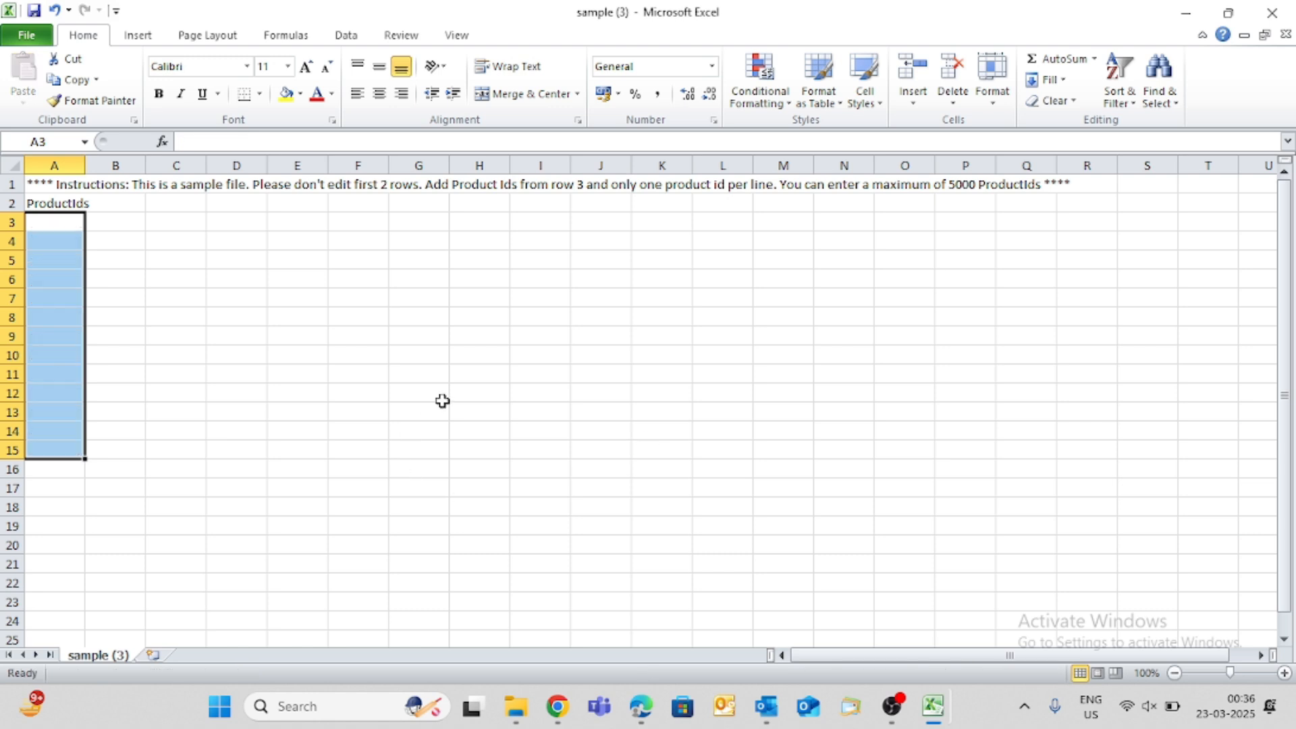
pyautogui.moveTo(932, 719)
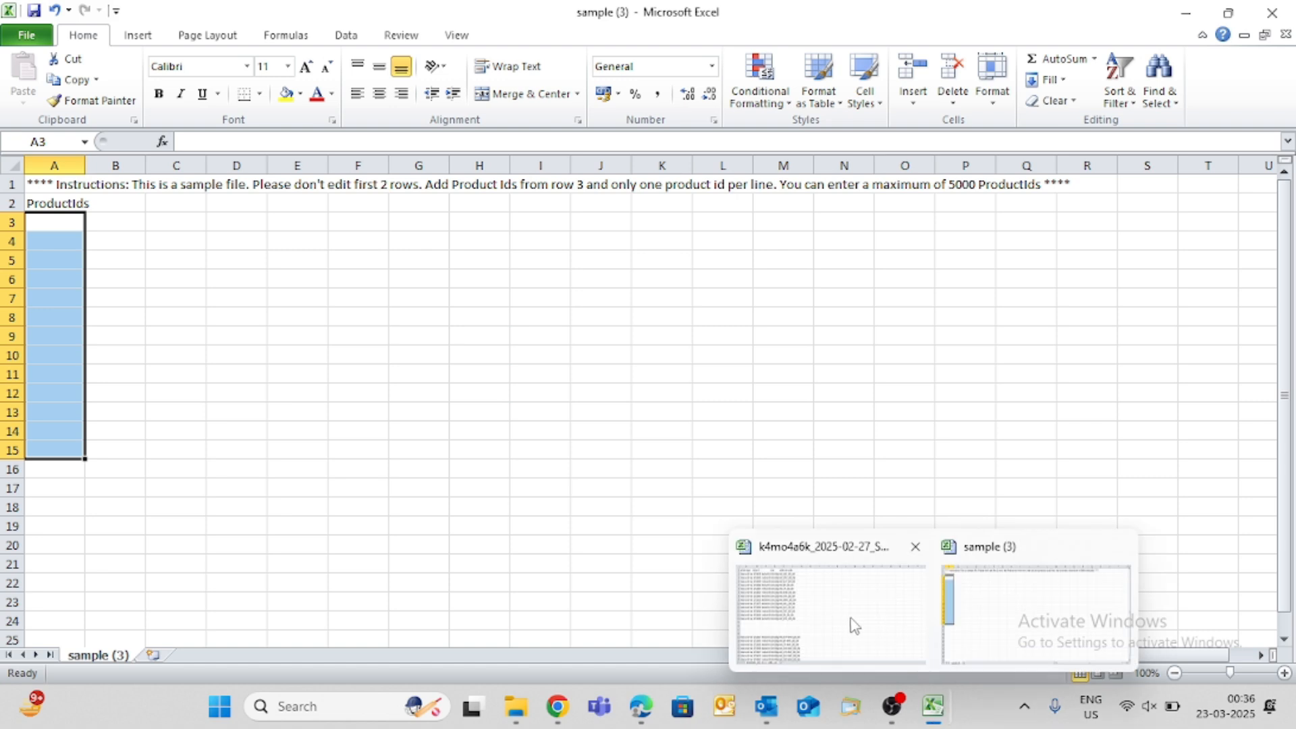
pyautogui.click(848, 622)
pyautogui.moveTo(138, 203); pyautogui.dragTo(137, 447)
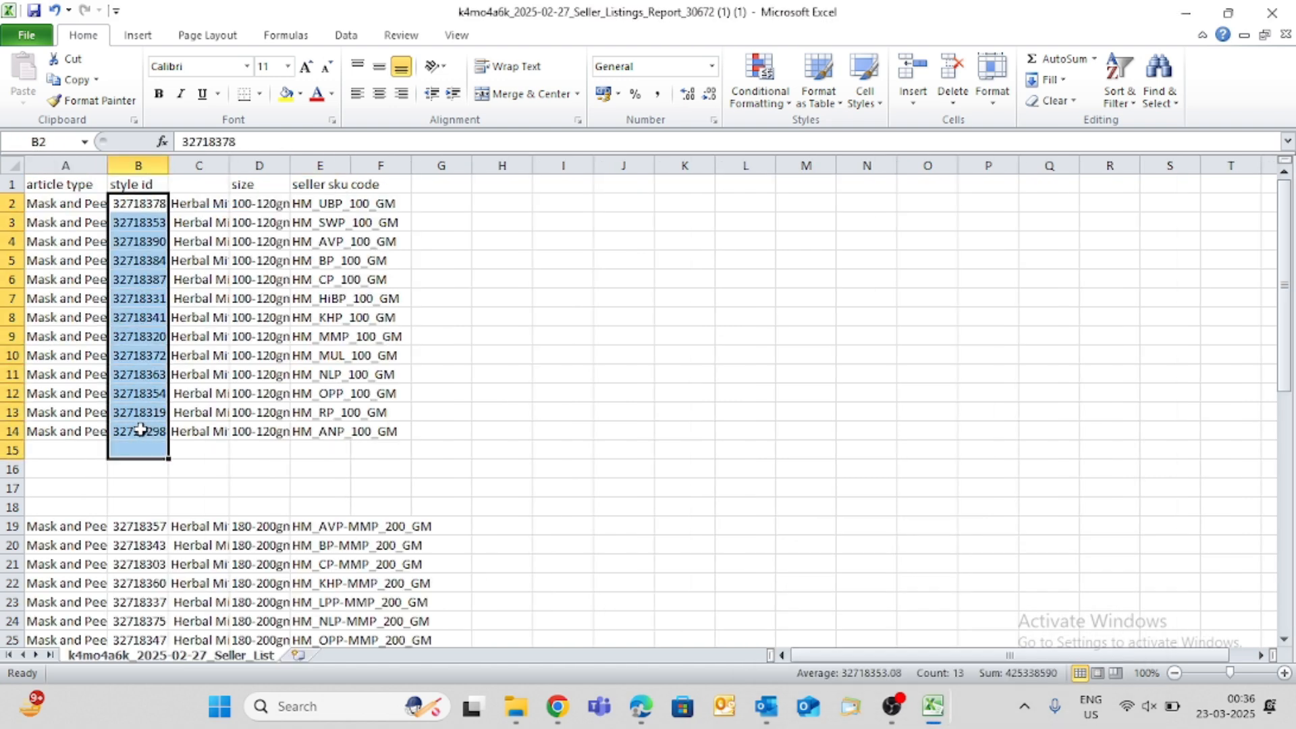
pyautogui.hotkey('ctrl', 'c')
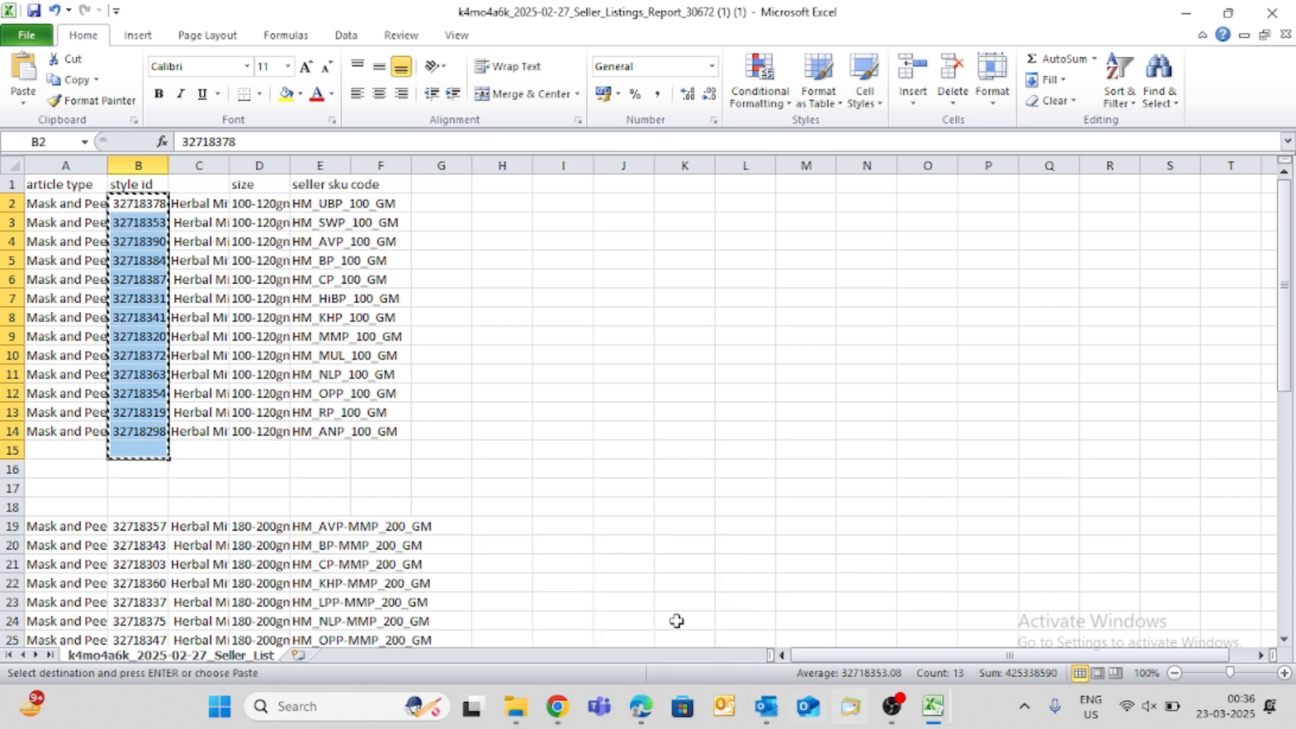
# - Paste the copied style IDs into sample (3) from cell A3 and save the workbook, keeping the CSV format
pyautogui.moveTo(935, 709)
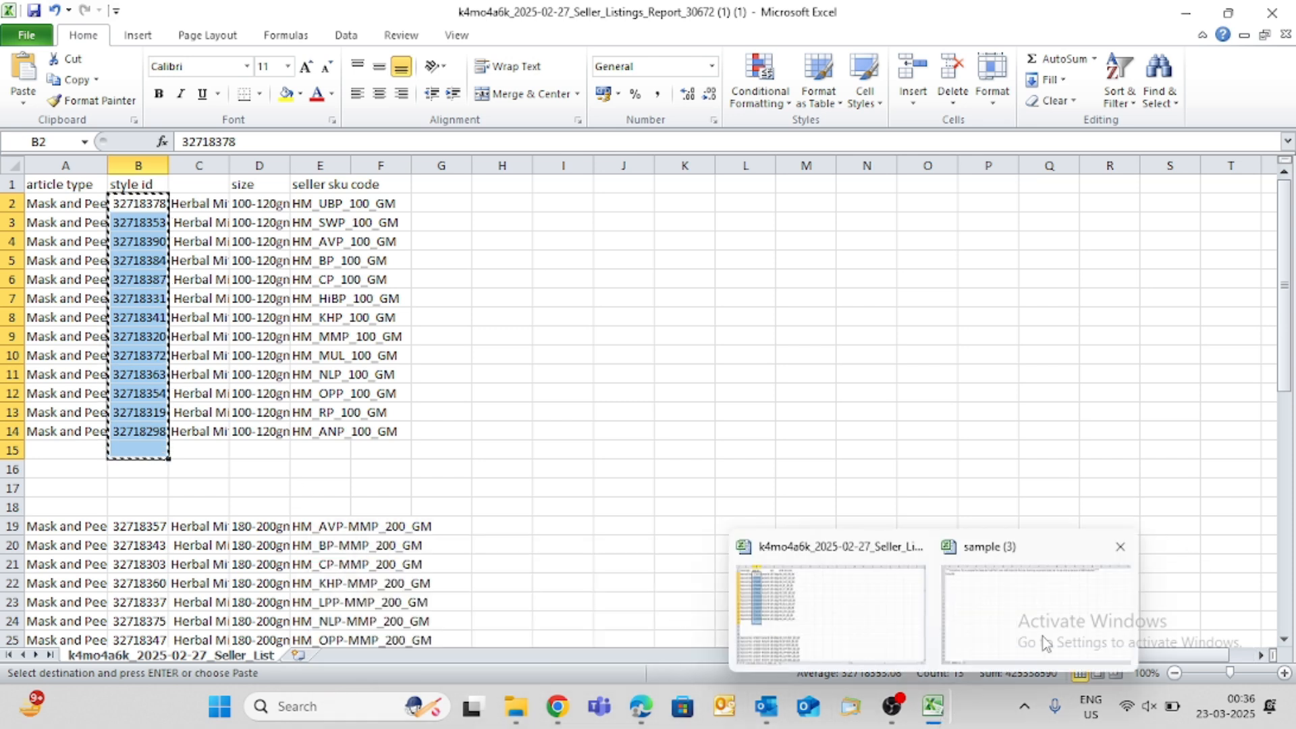
pyautogui.click(1053, 634)
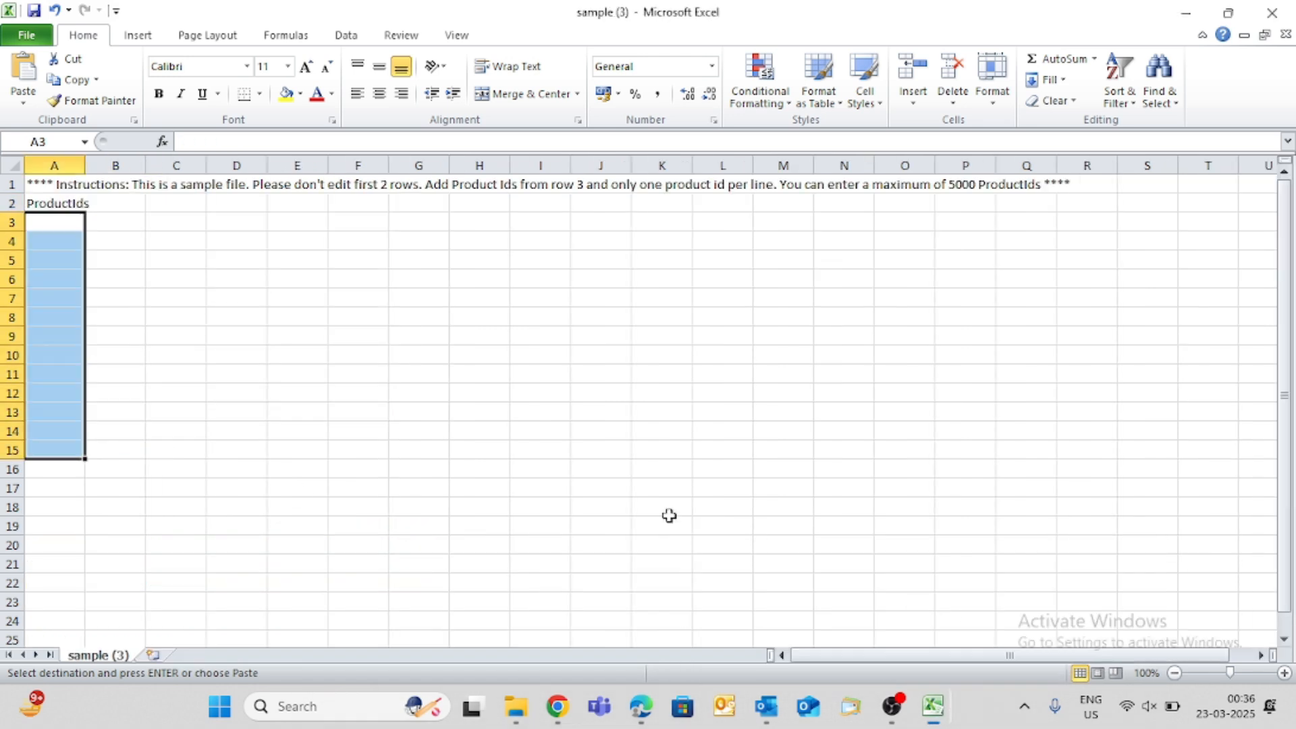
pyautogui.rightClick(40, 226)
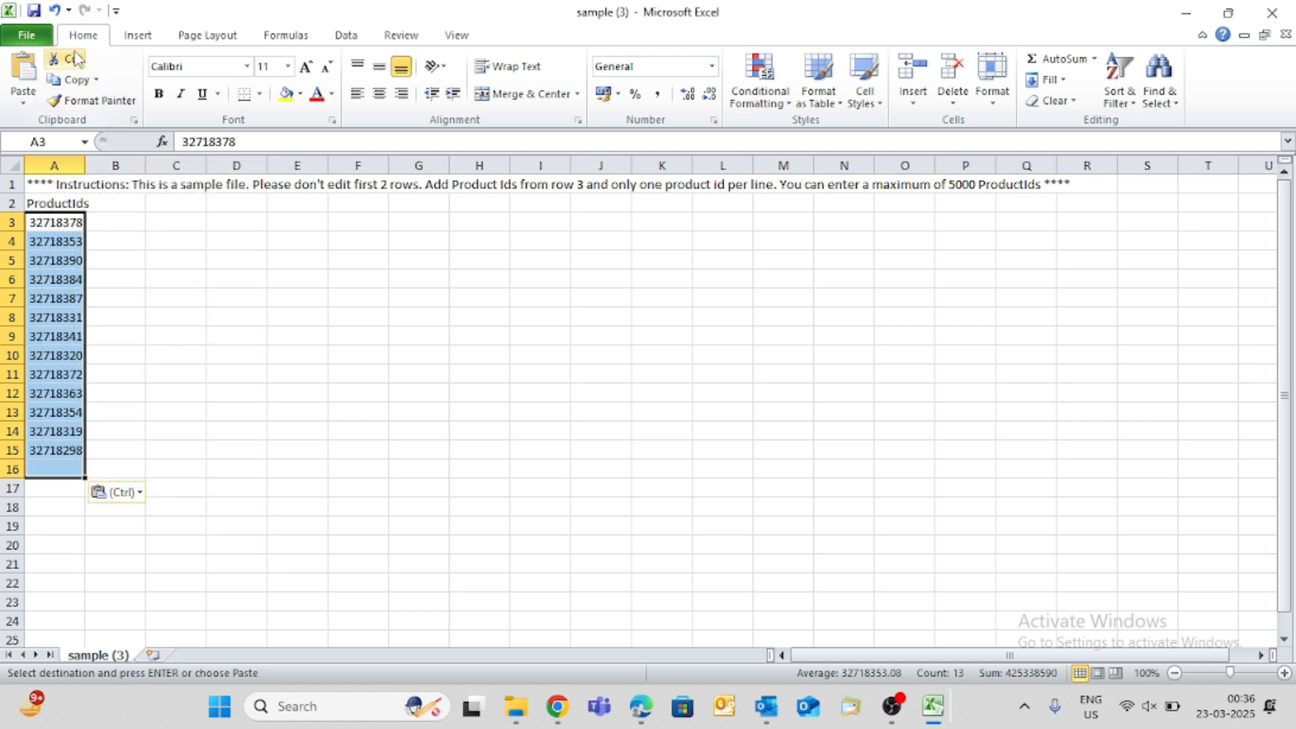
pyautogui.click(34, 9)
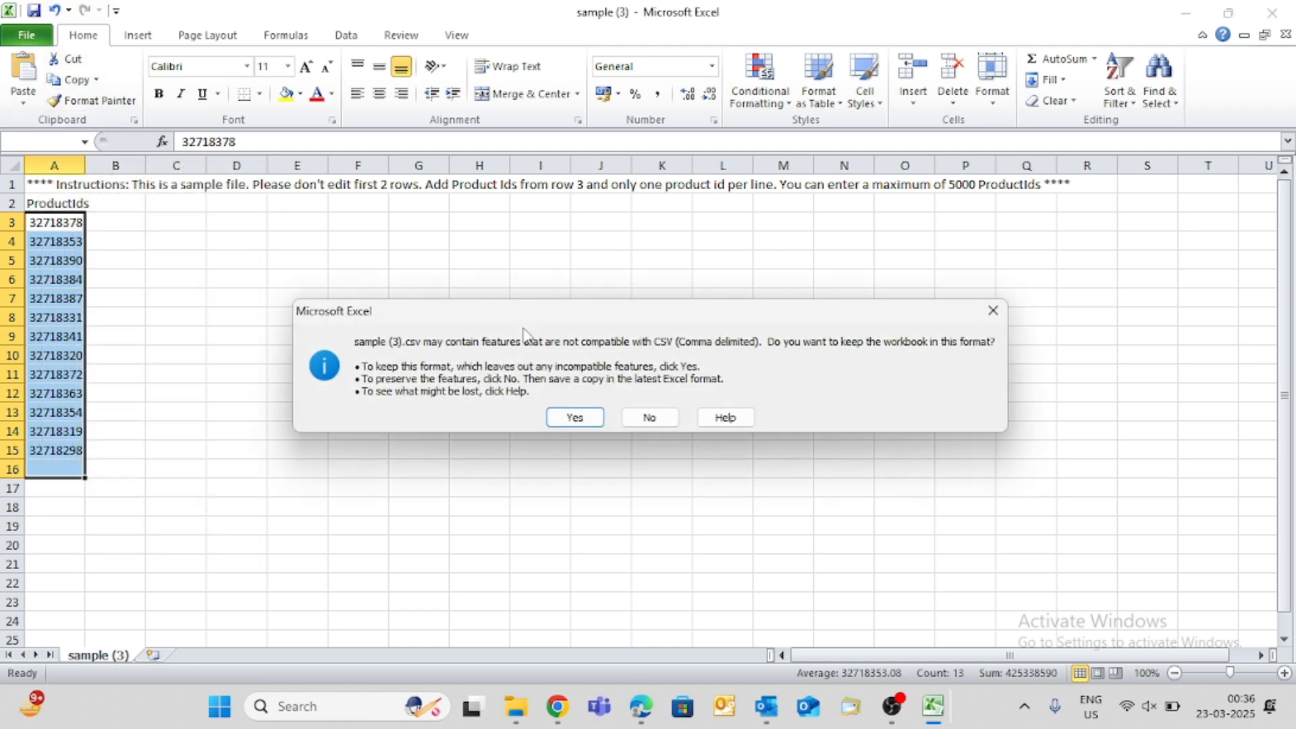
pyautogui.click(577, 416)
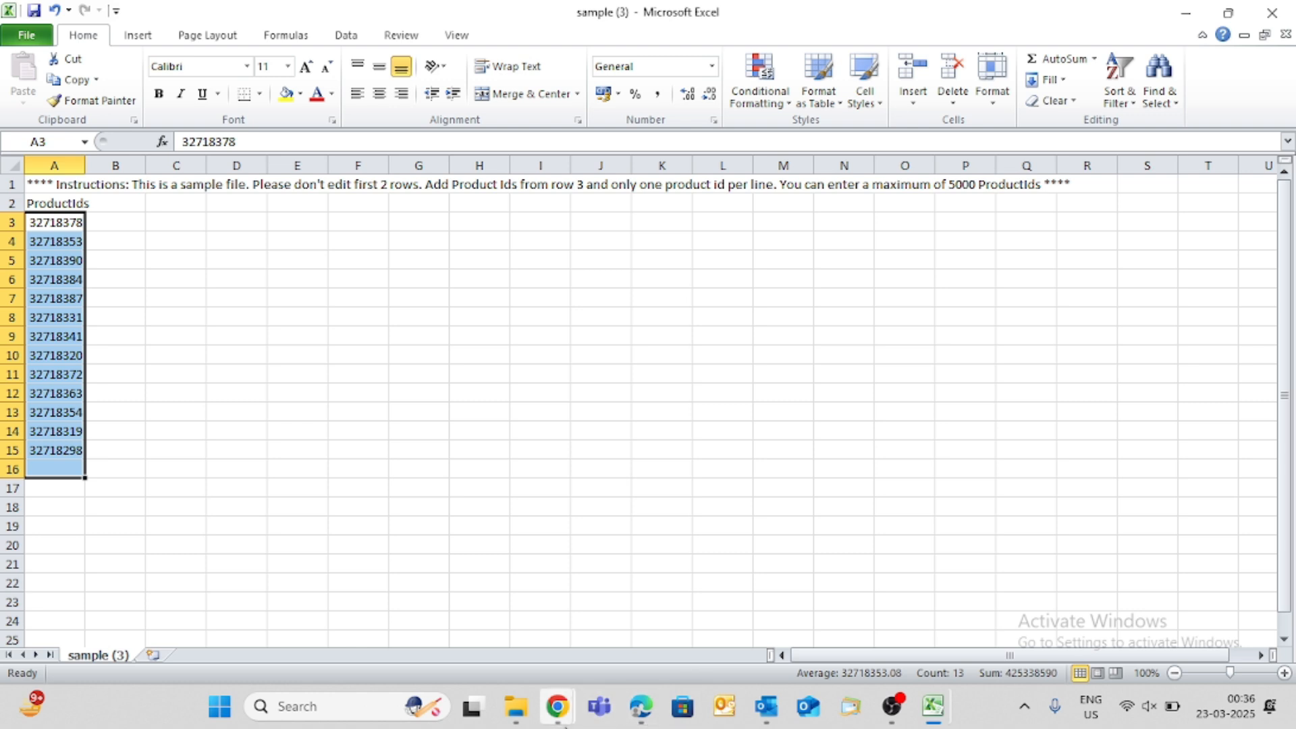
# - Switch to Myntra Ads Platform in Chrome, upload sample (3) as the products CSV, and dismiss the upload report
pyautogui.moveTo(556, 706)
pyautogui.click(699, 580)
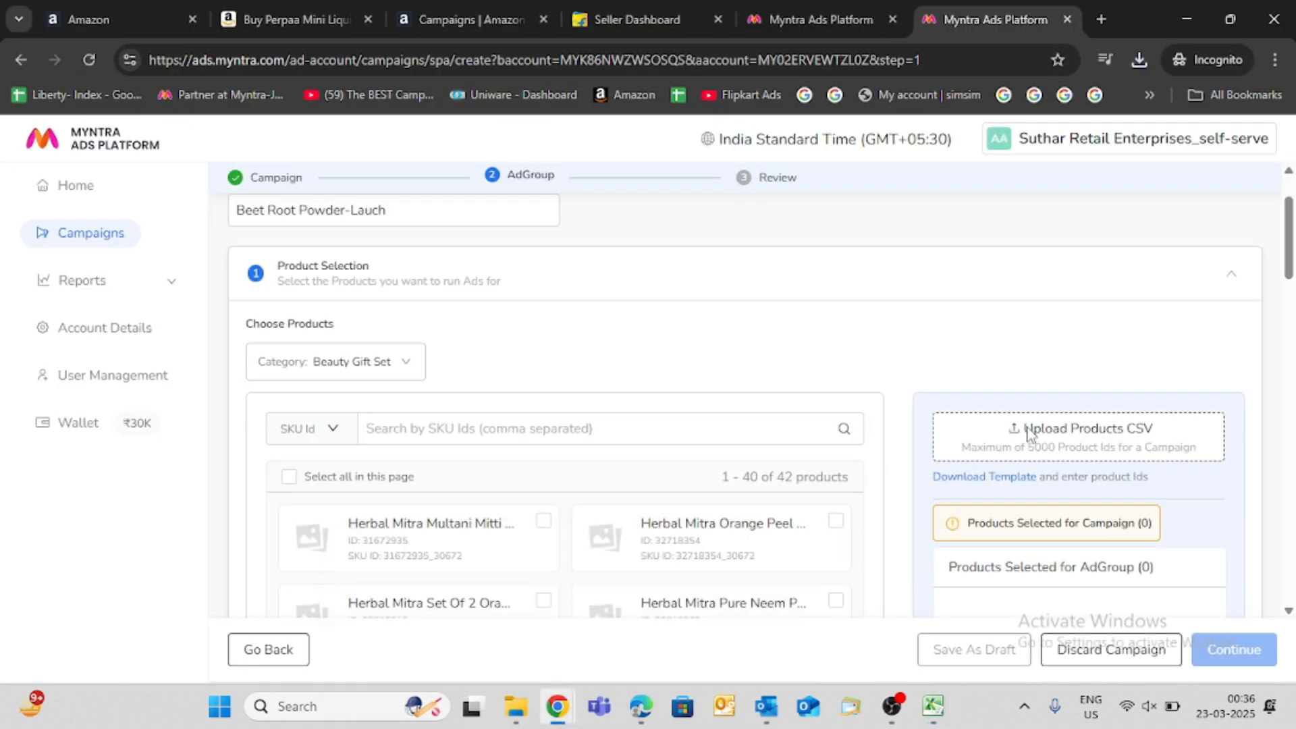
pyautogui.click(982, 421)
pyautogui.click(222, 202)
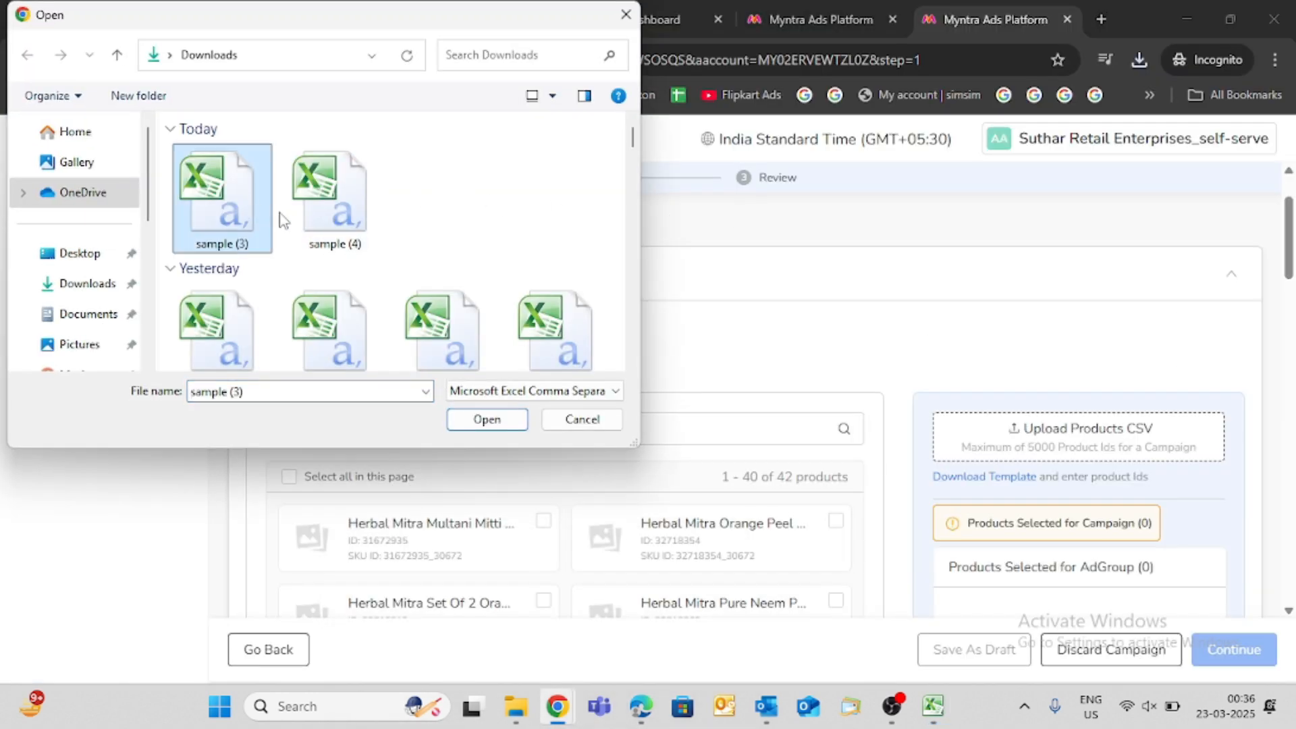
pyautogui.click(496, 428)
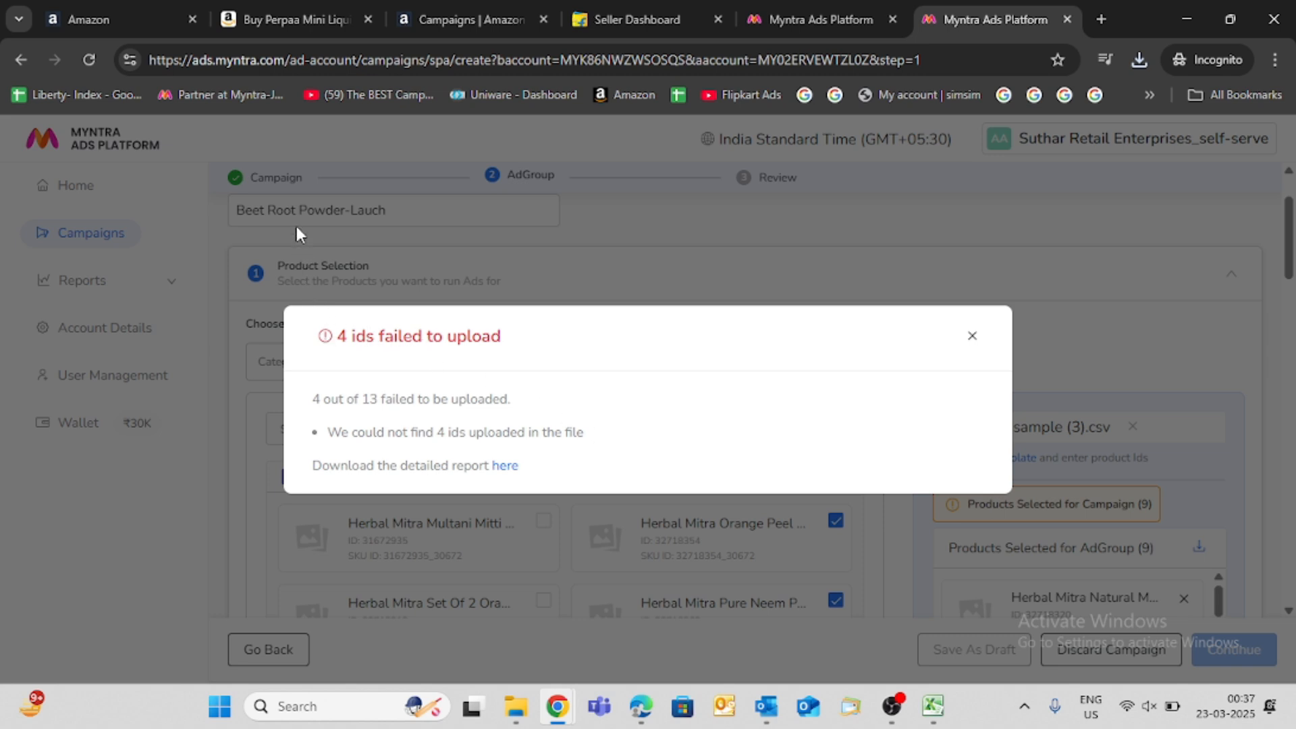
pyautogui.click(973, 337)
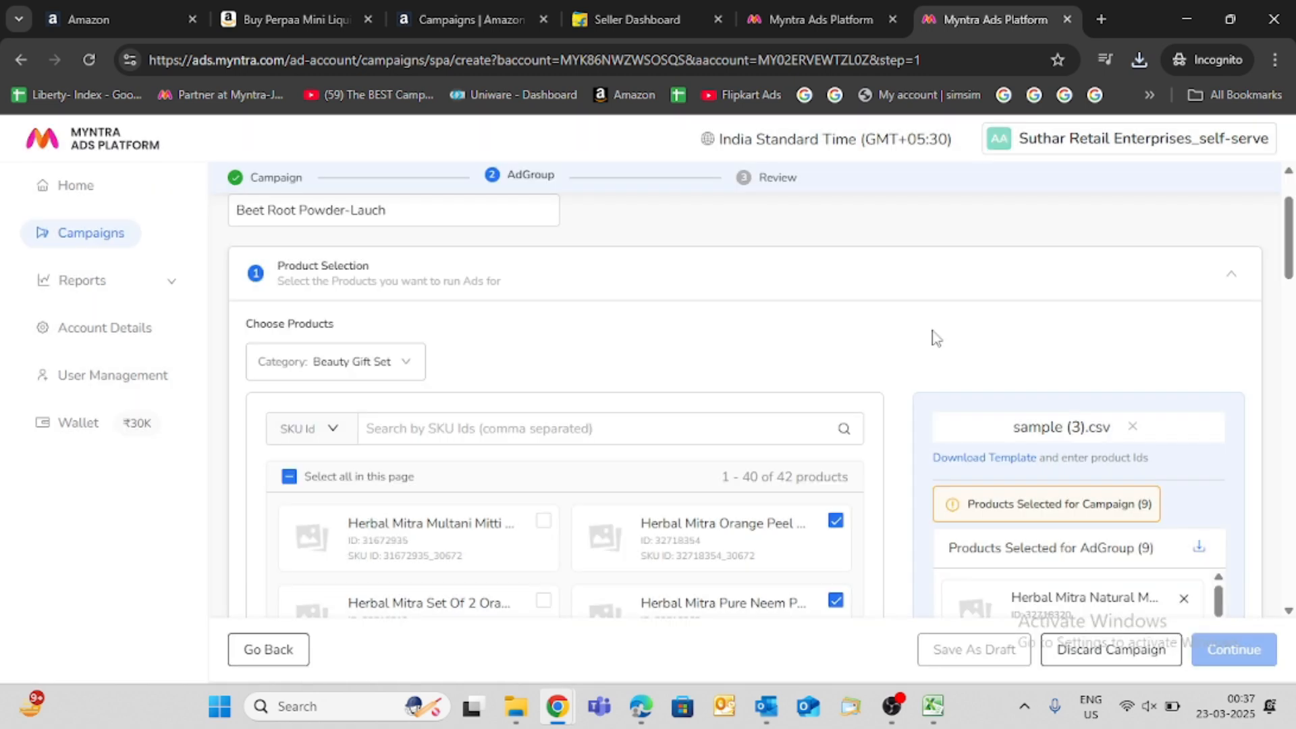
# - Review the products selected for the ad group and proceed to Budget & Scheduling
pyautogui.scroll(-3, 1084, 503)
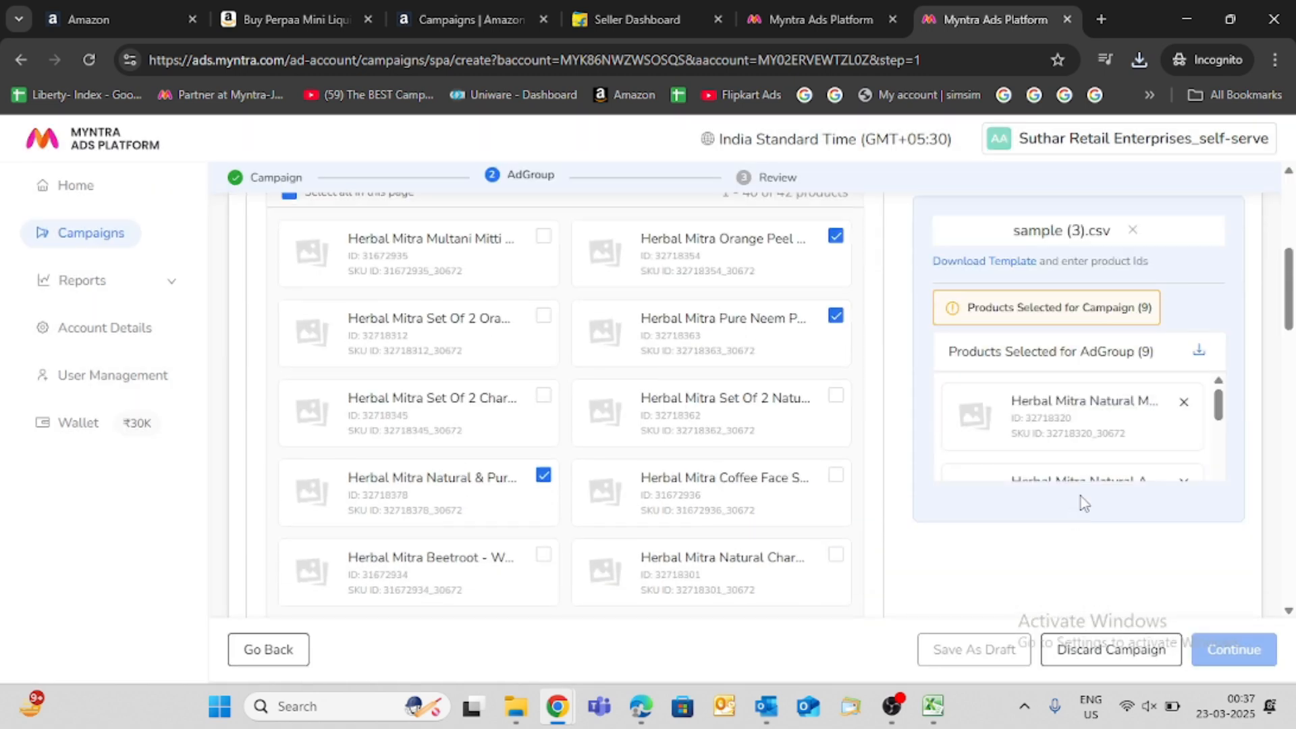
pyautogui.scroll(-5, 1053, 422)
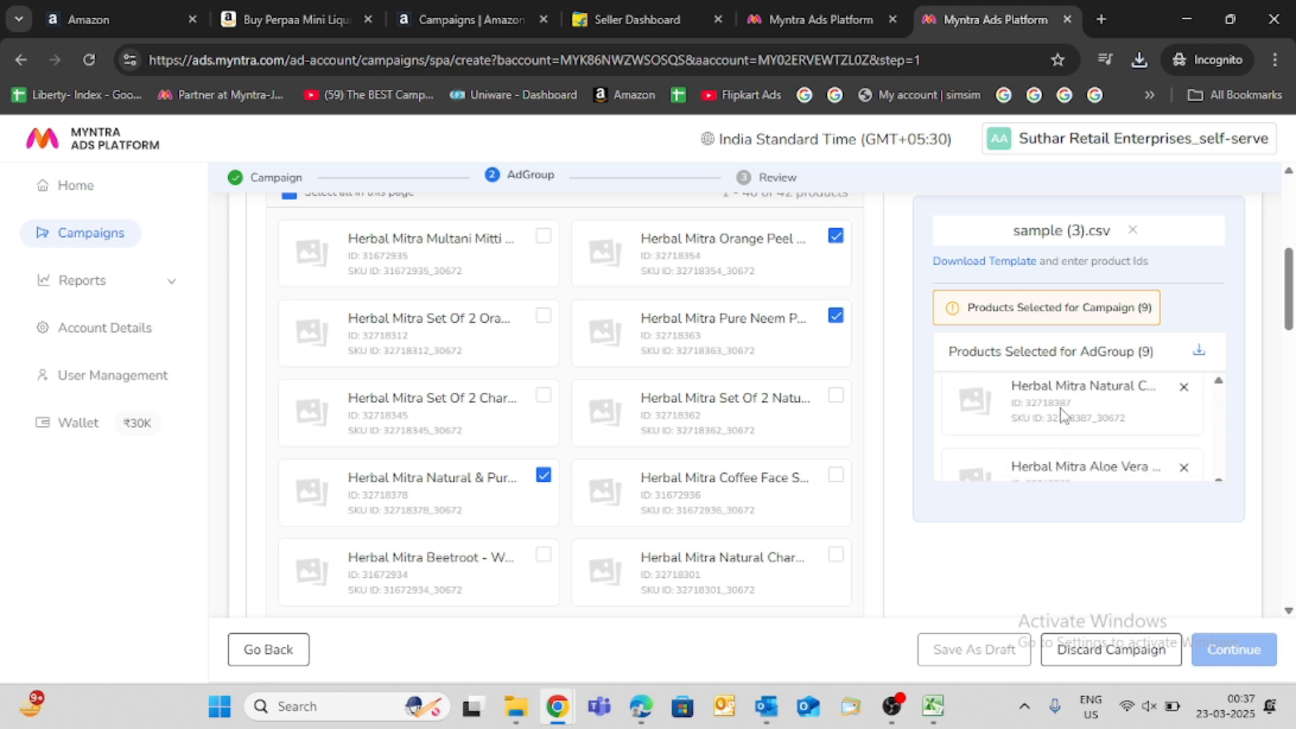
pyautogui.scroll(-6, 698, 506)
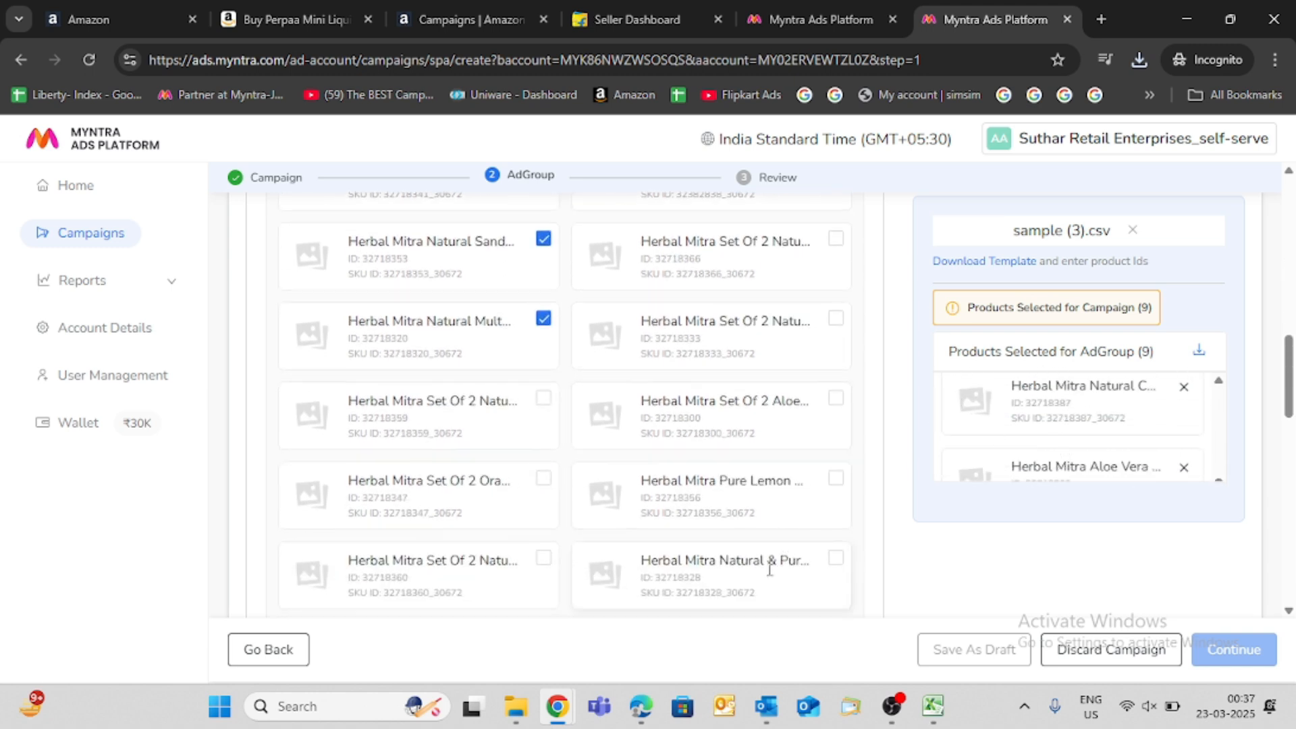
pyautogui.scroll(-8, 675, 472)
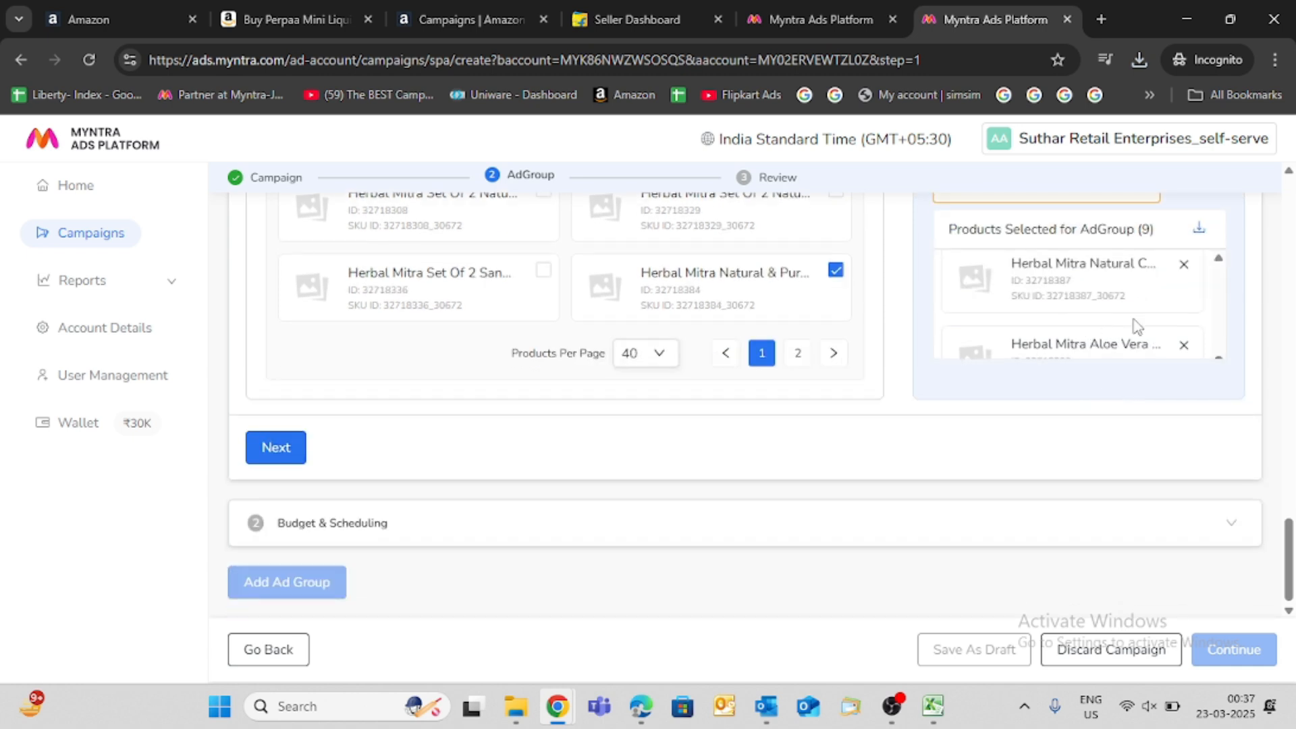
pyautogui.click(274, 448)
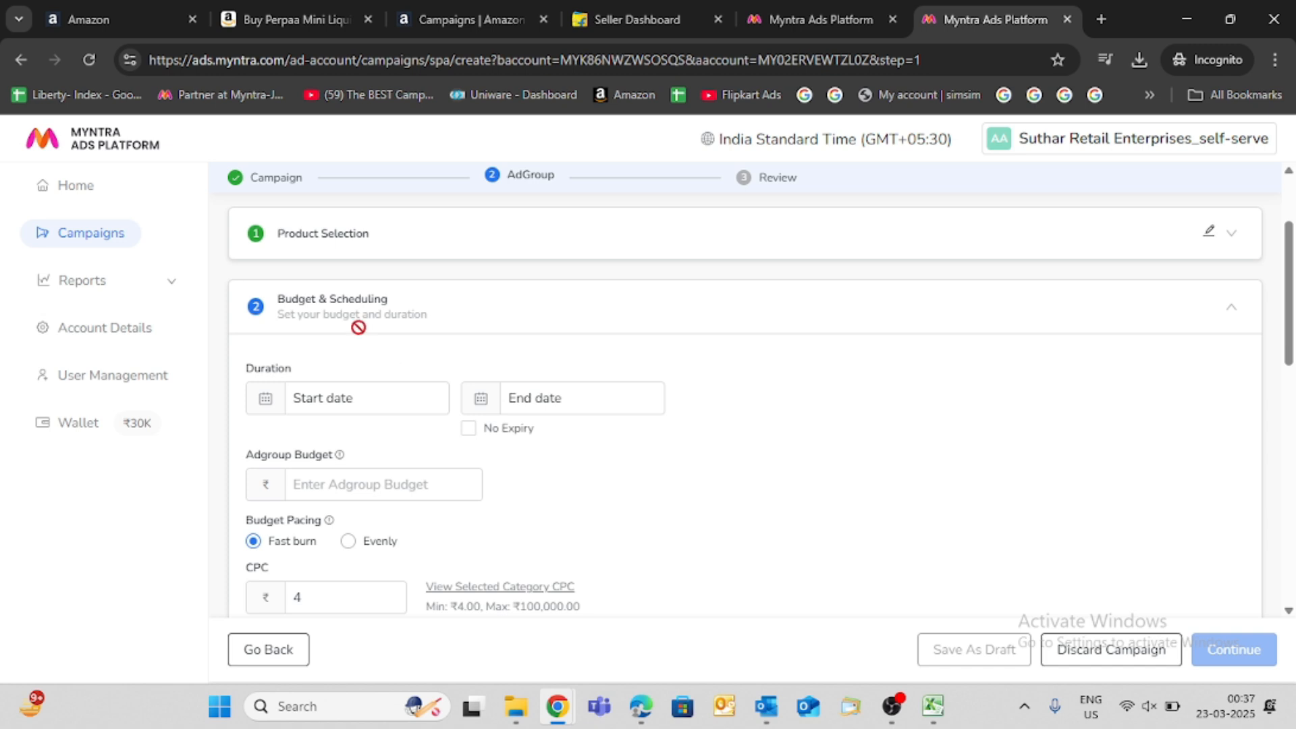
# - Set the ad group's duration to start 23/03/2025 00:37 and end 31/03/2025 00:37
pyautogui.click(351, 402)
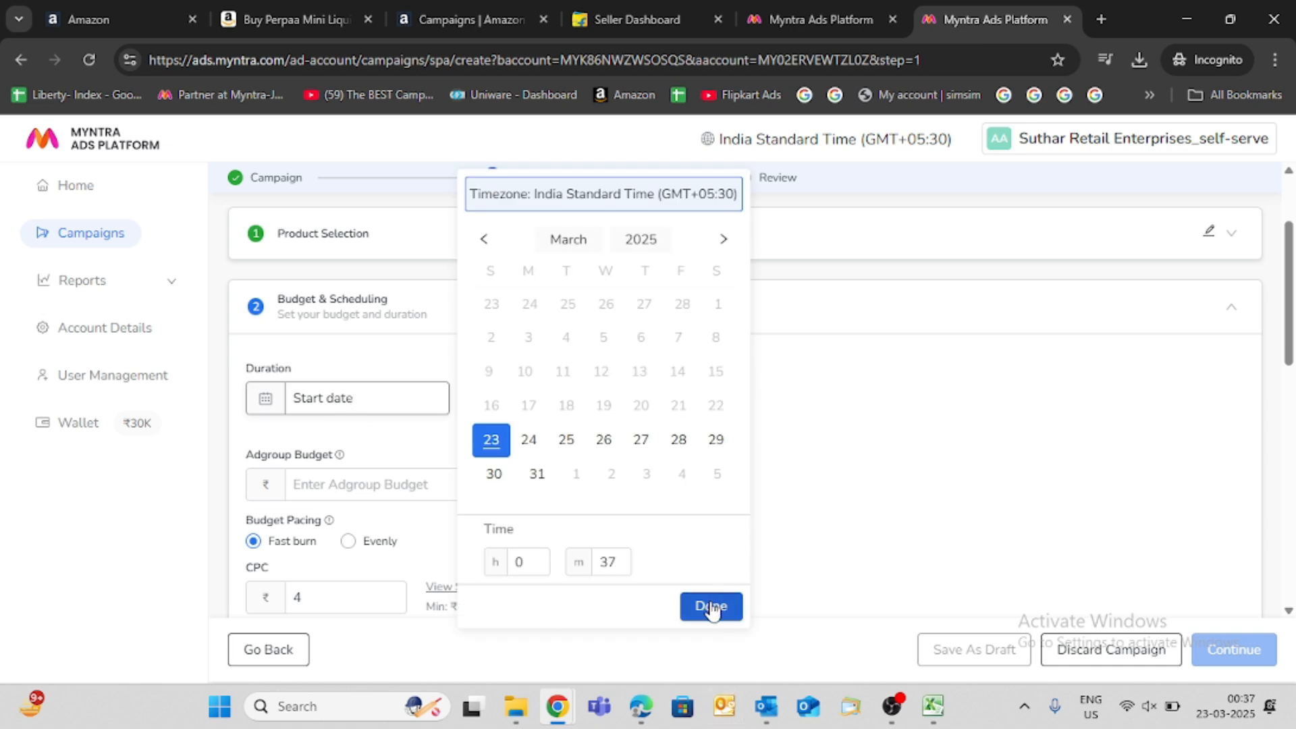
pyautogui.click(711, 607)
pyautogui.click(581, 395)
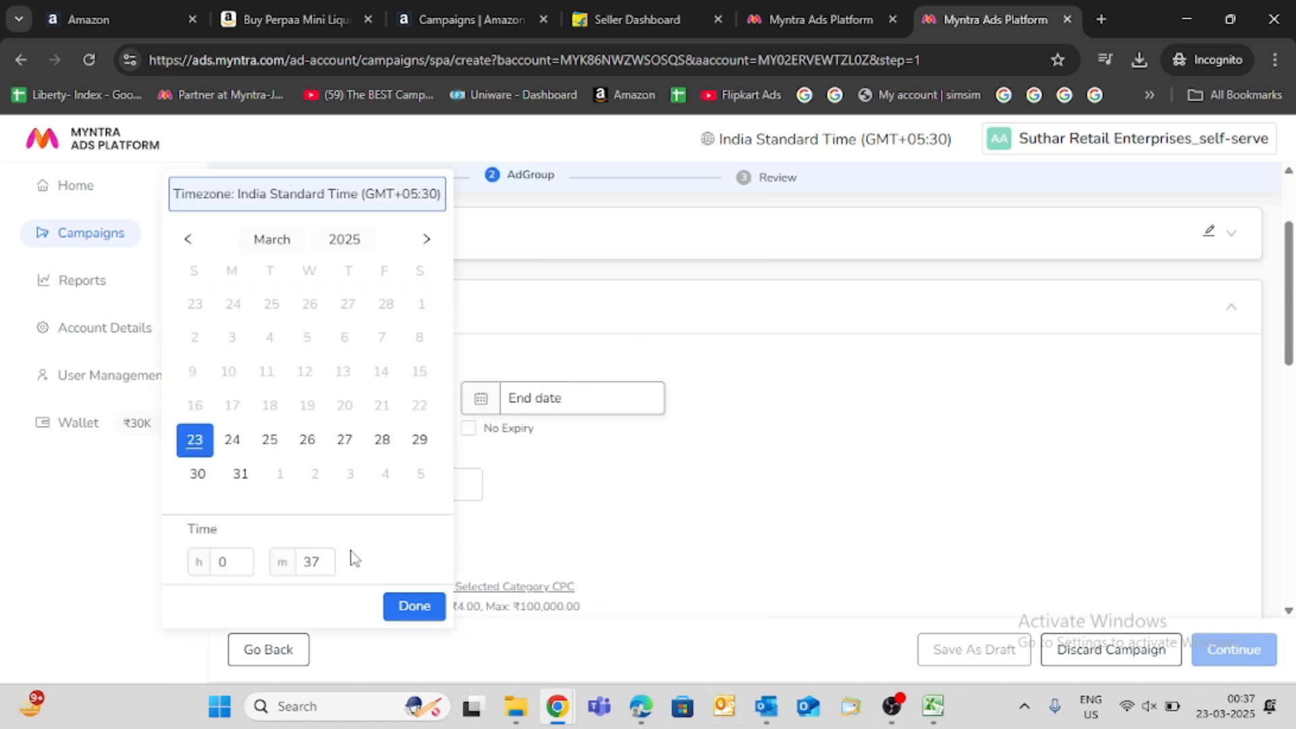
pyautogui.click(400, 607)
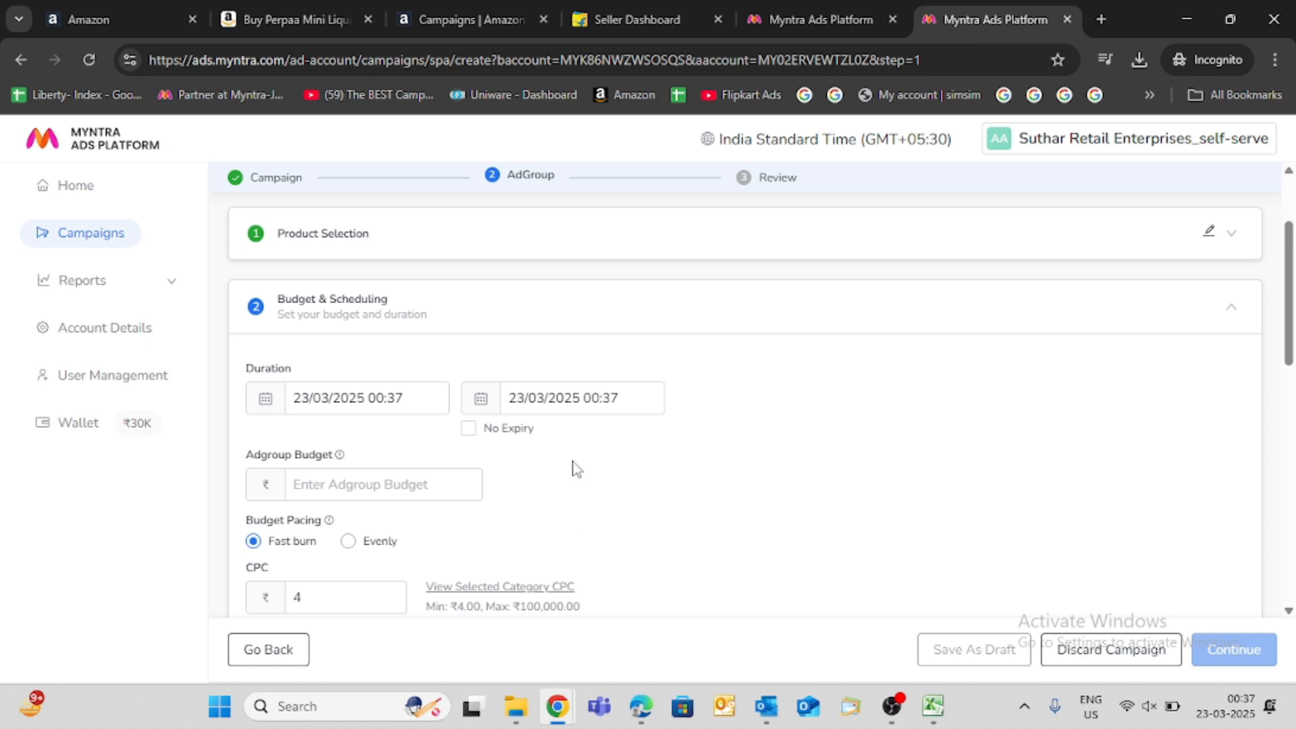
pyautogui.click(553, 398)
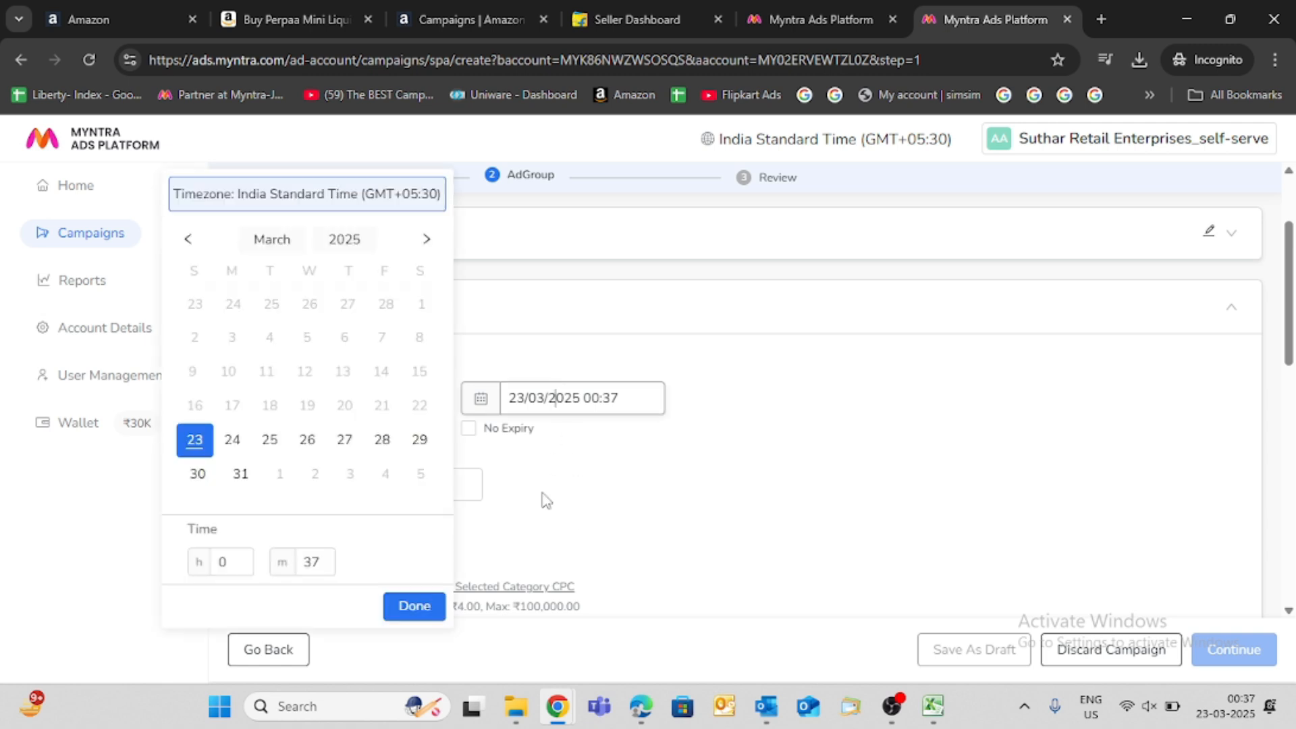
pyautogui.click(242, 474)
pyautogui.click(408, 608)
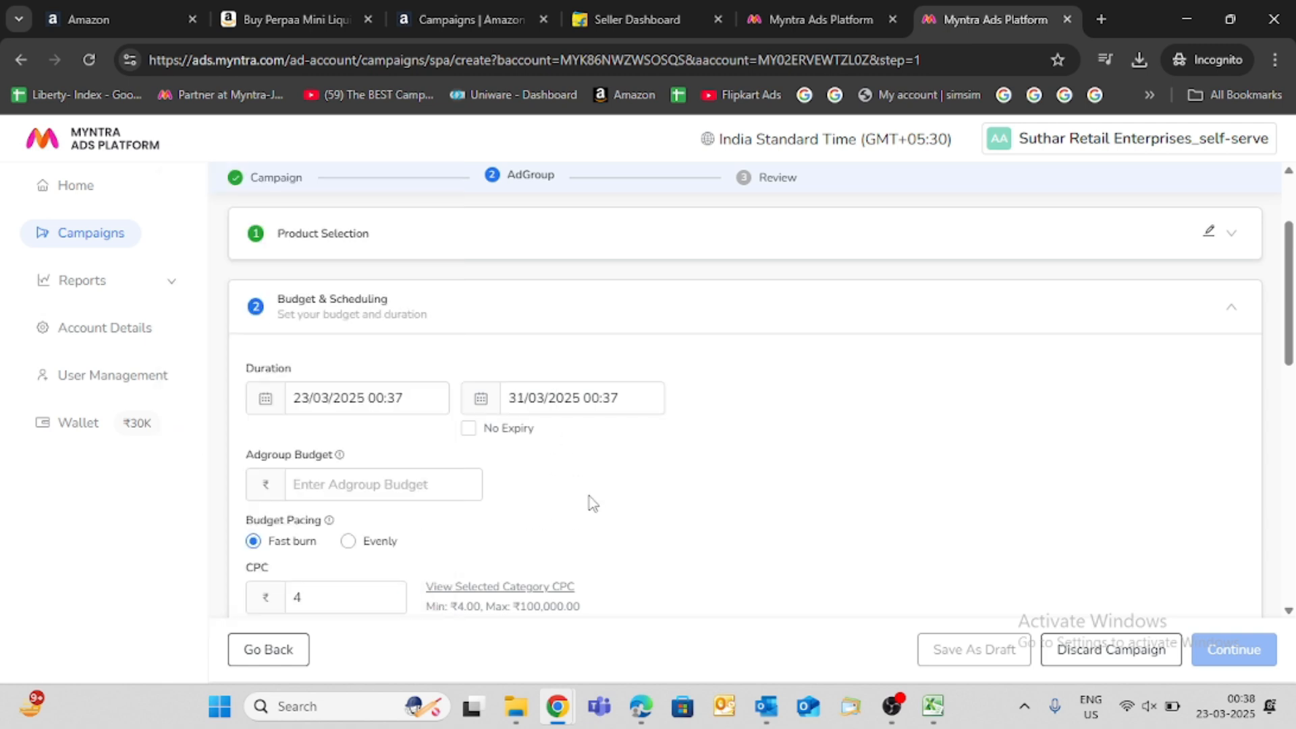
# - Turn on No Expiry for the ad group's duration, turn it off again, and open and close the end date calendar
pyautogui.click(468, 429)
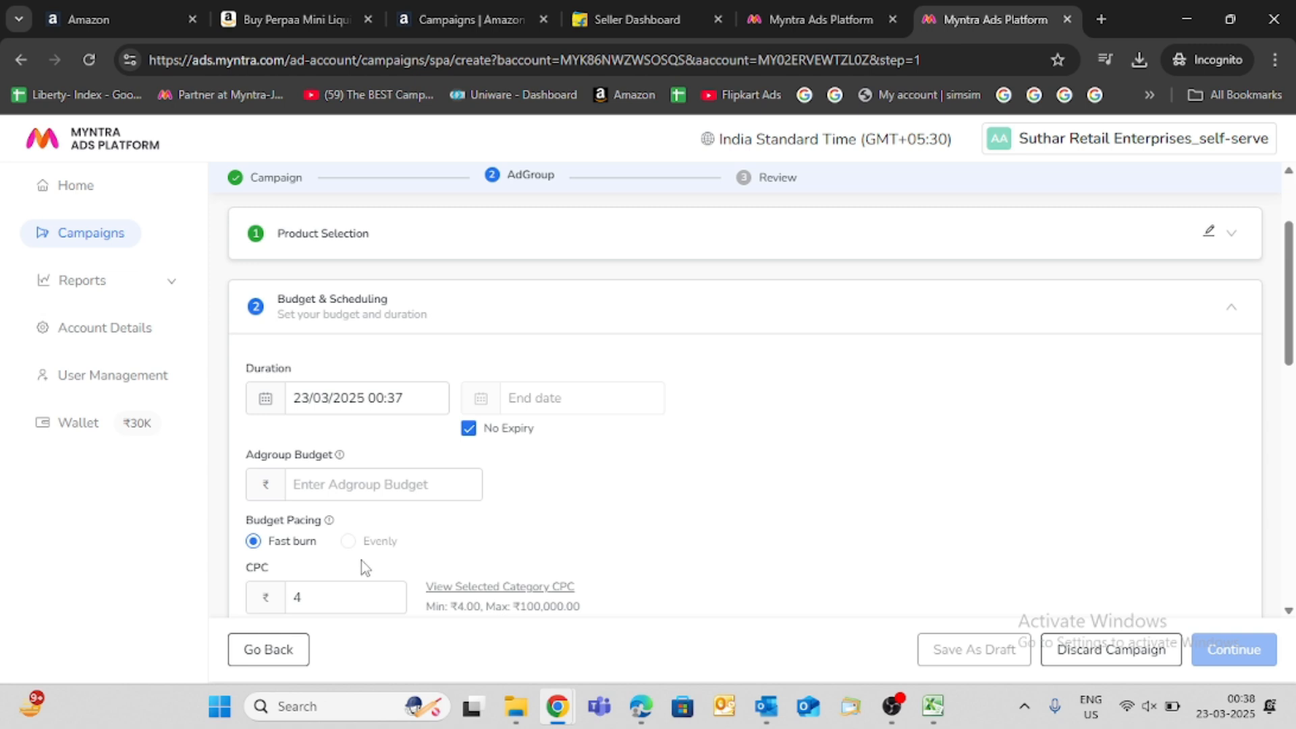
pyautogui.click(469, 430)
pyautogui.click(548, 398)
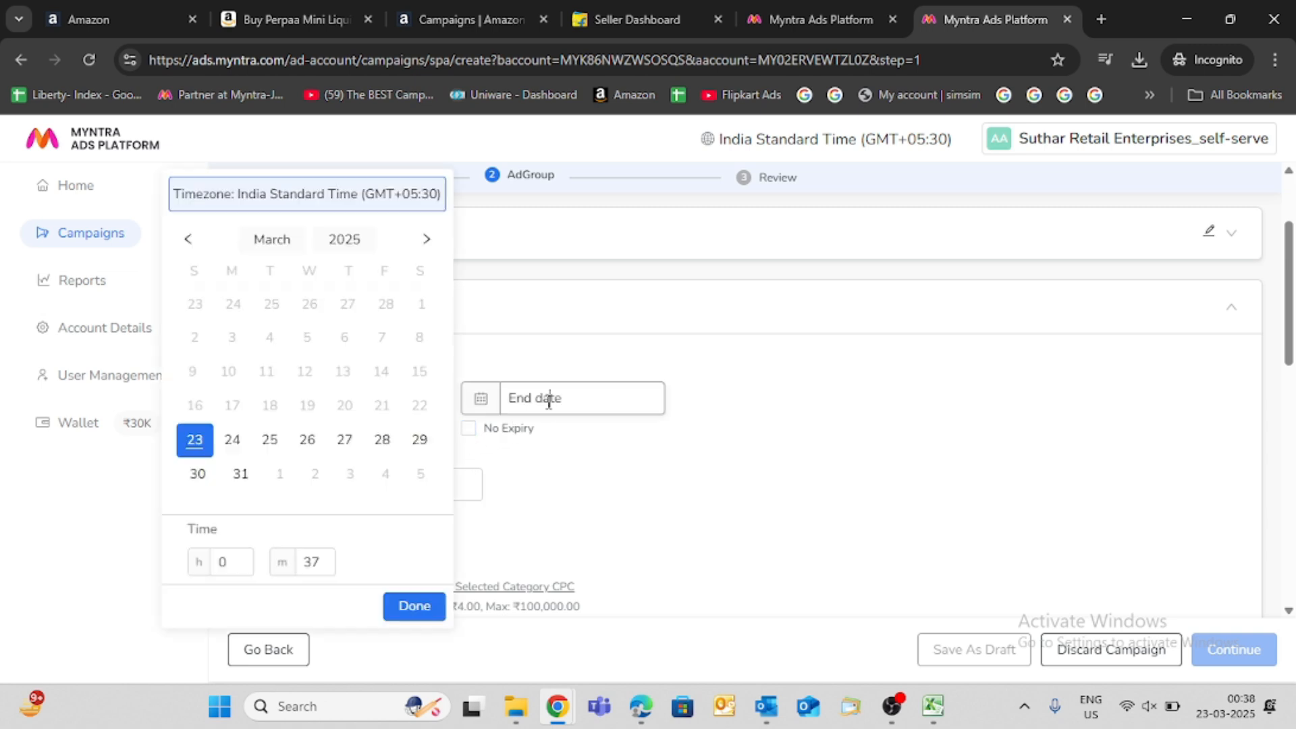
pyautogui.click(472, 520)
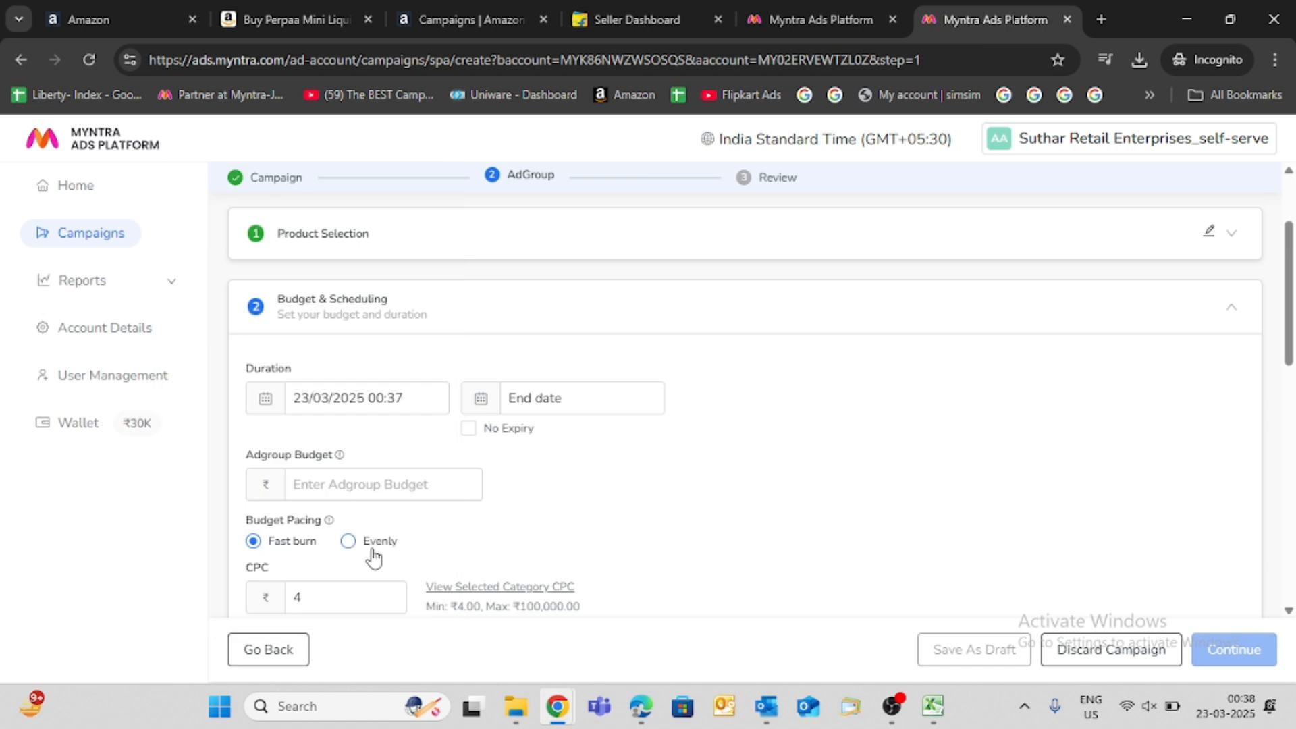
# - Set the ad group's end date to 31/03/2025 with the time 00:36
pyautogui.click(516, 398)
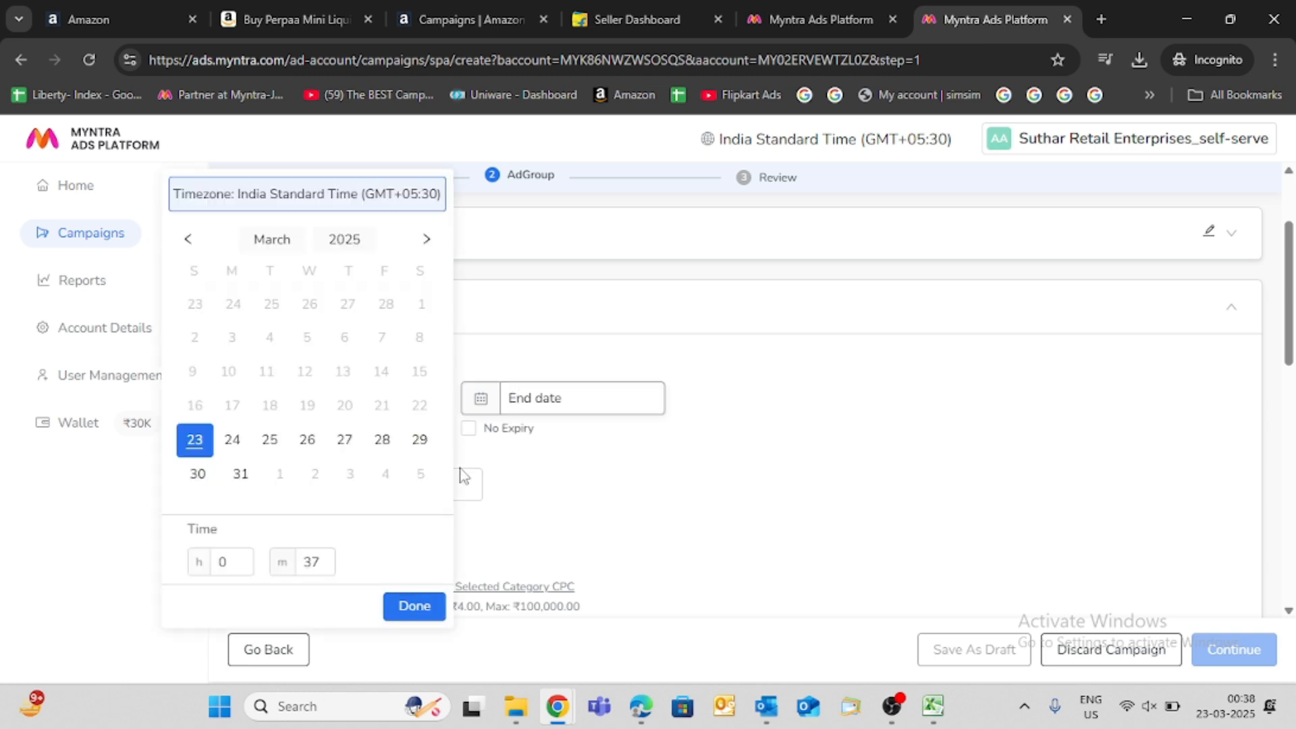
pyautogui.click(238, 476)
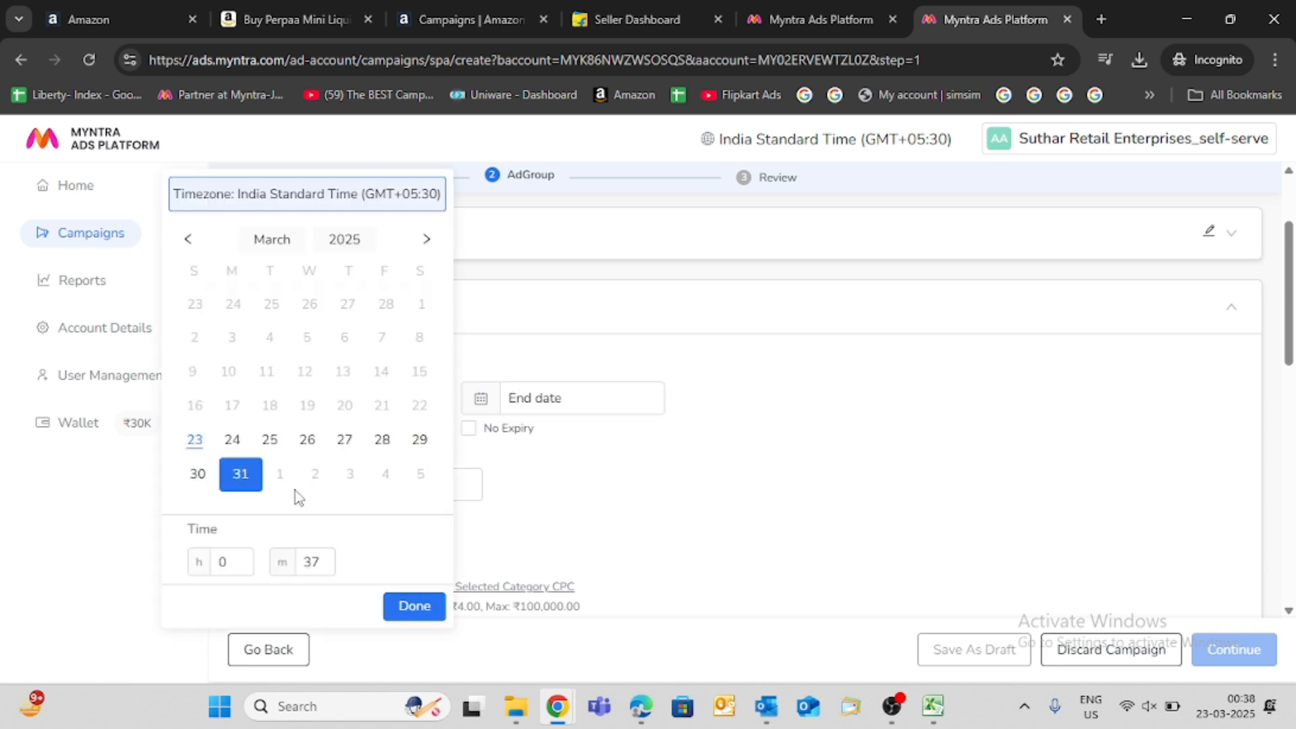
pyautogui.click(407, 606)
pyautogui.click(559, 398)
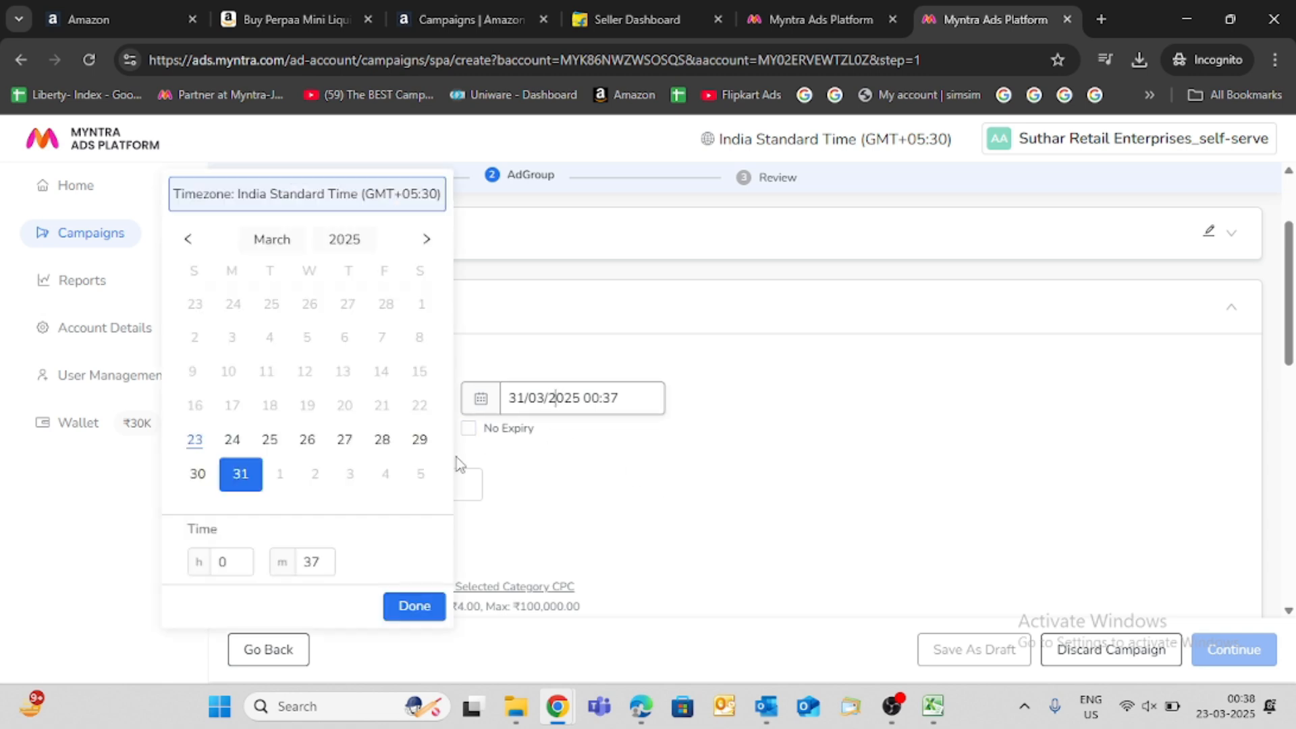
pyautogui.moveTo(320, 562); pyautogui.dragTo(313, 562)
pyautogui.write('6')
pyautogui.click(413, 605)
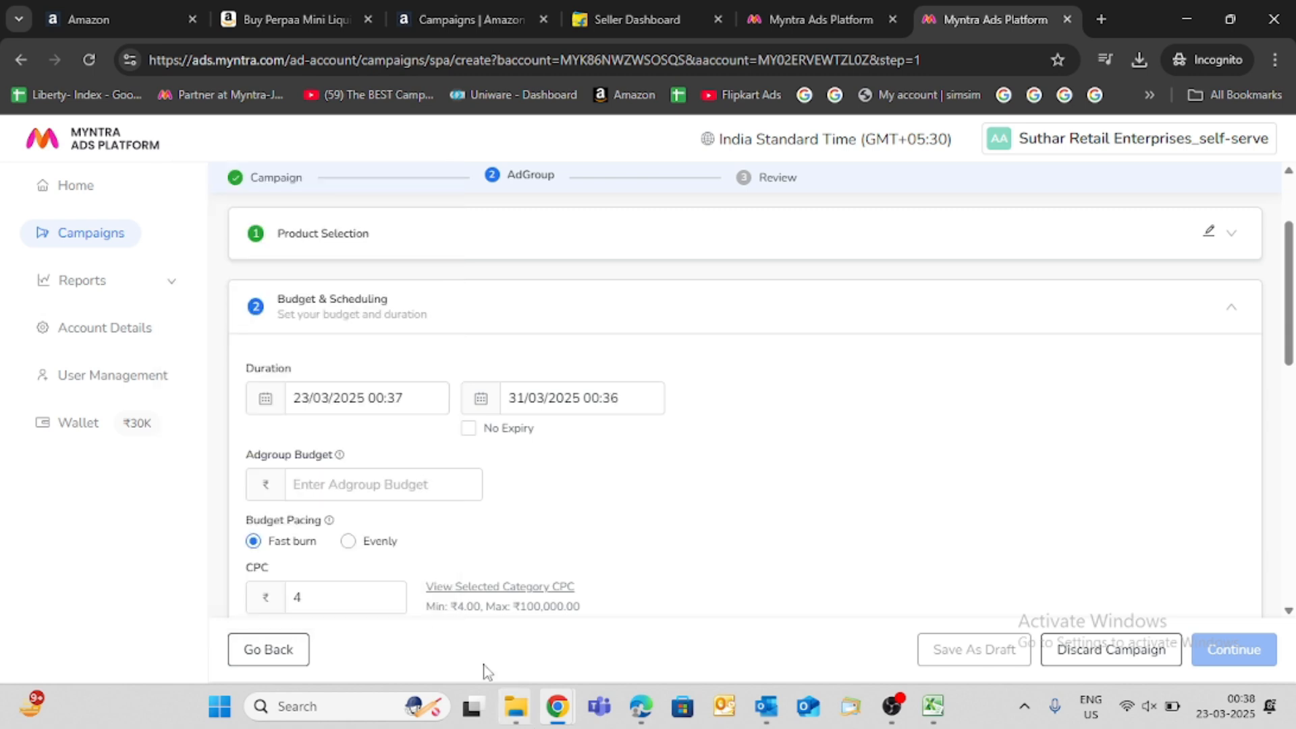
# - Try an ad group budget of ₹1000
pyautogui.click(312, 479)
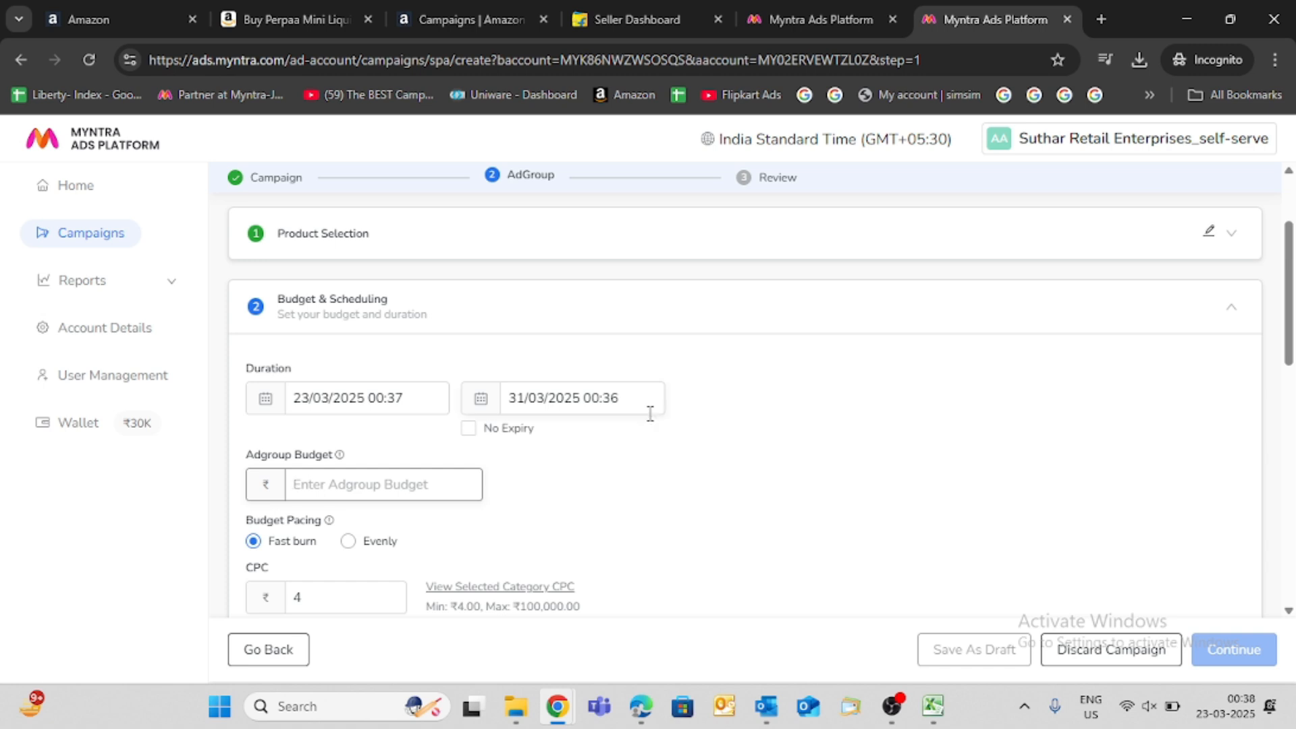
pyautogui.click(655, 442)
pyautogui.click(338, 481)
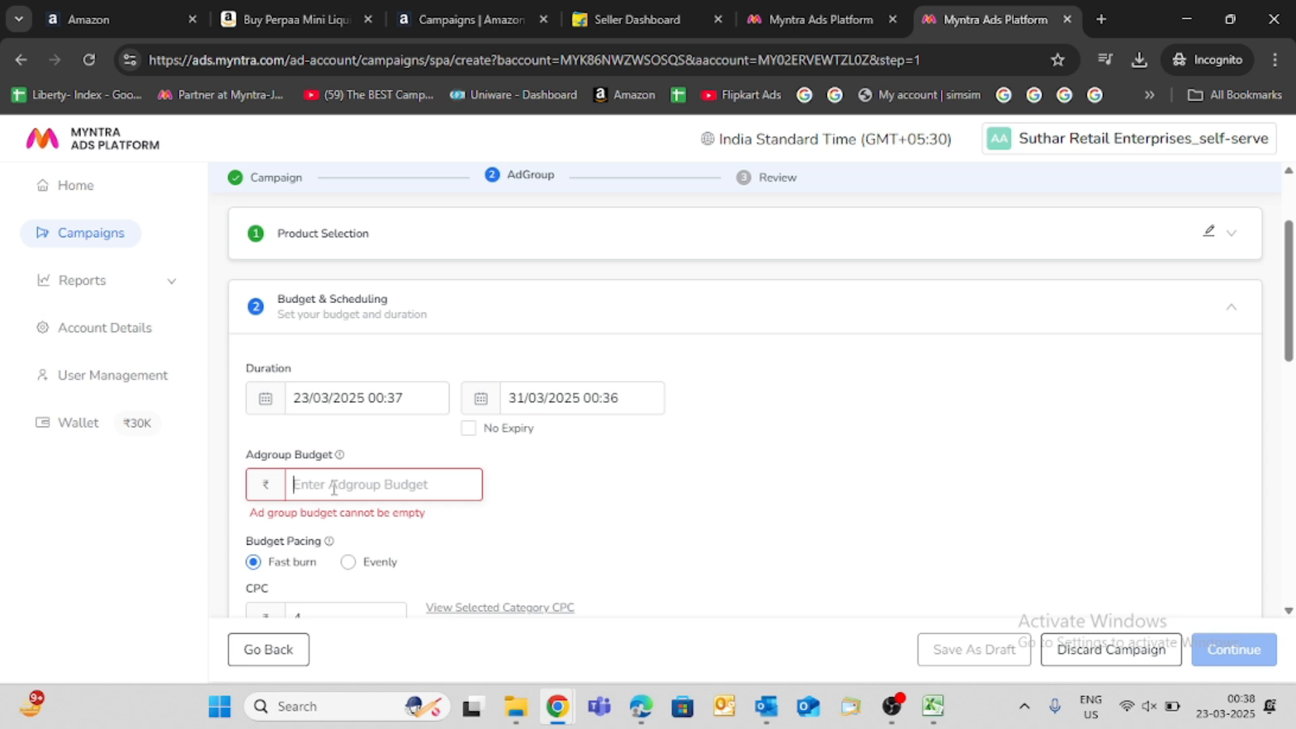
pyautogui.write('1000')
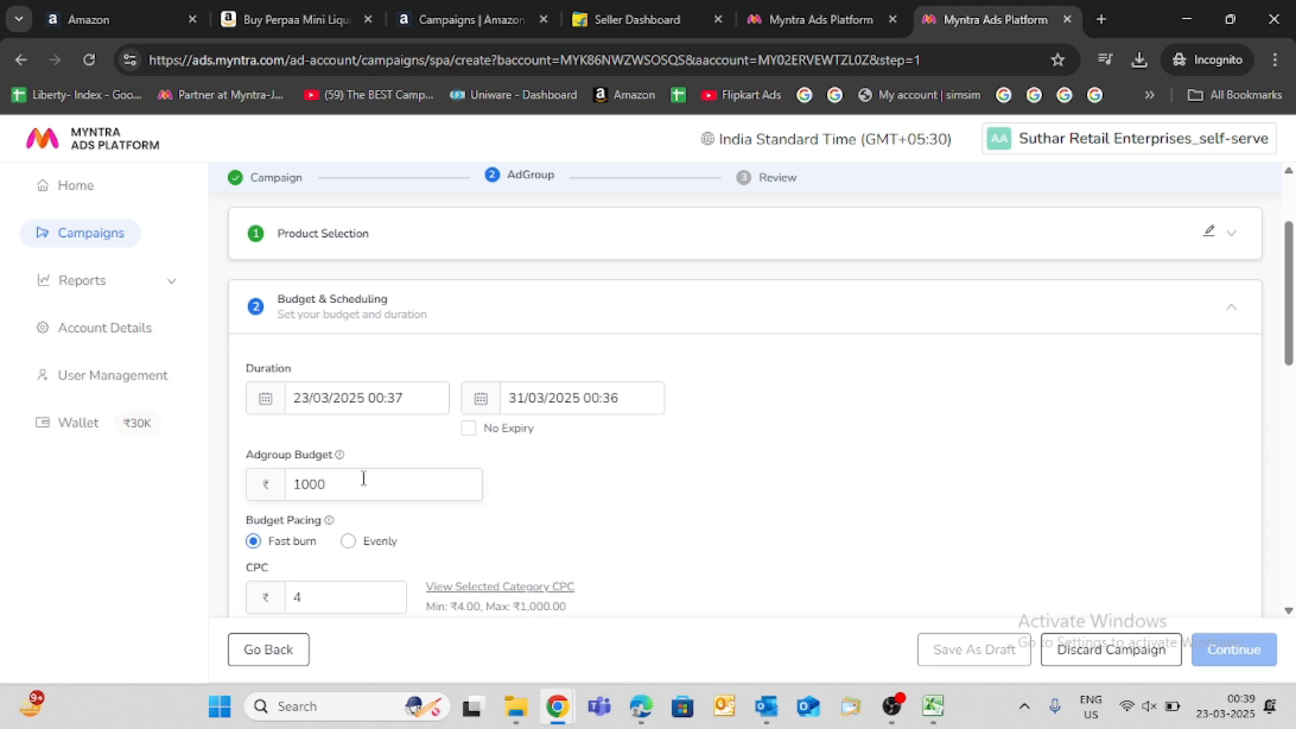
pyautogui.click(706, 540)
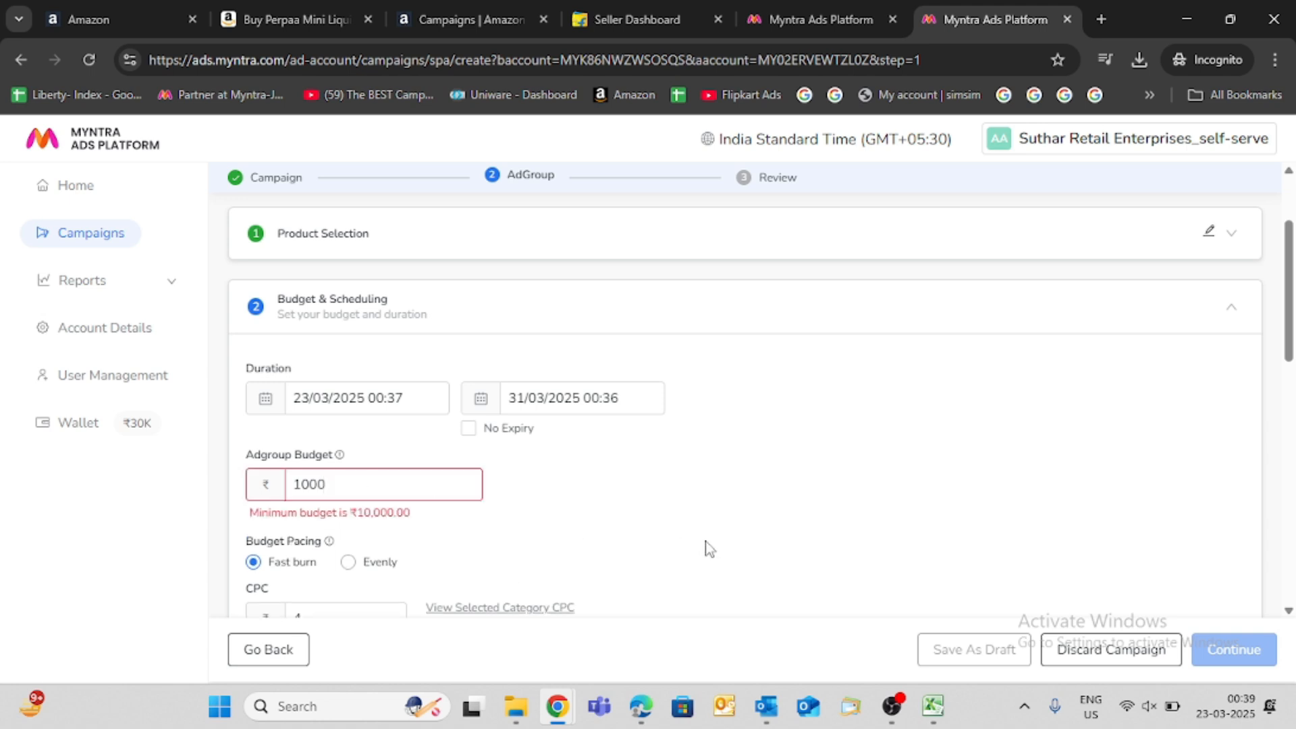
# - Set the ad group budget to ₹10000
pyautogui.doubleClick(377, 487)
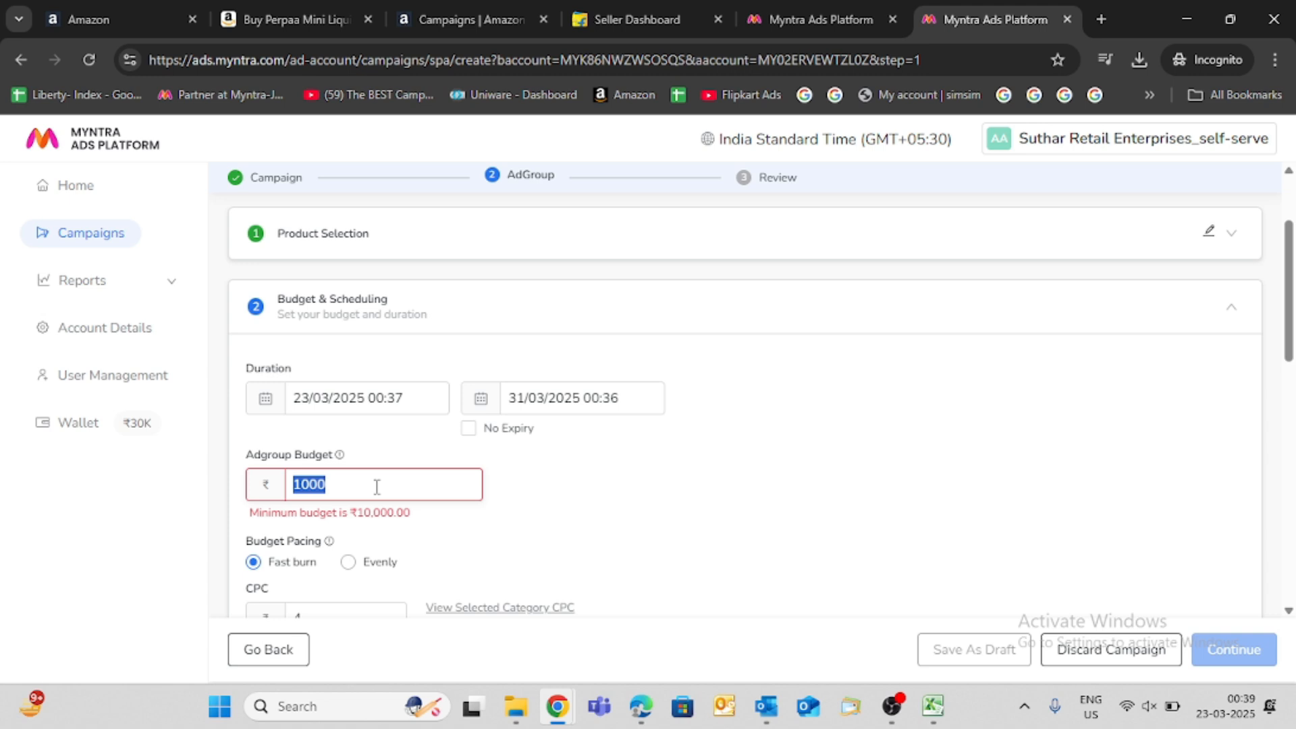
pyautogui.write('10000')
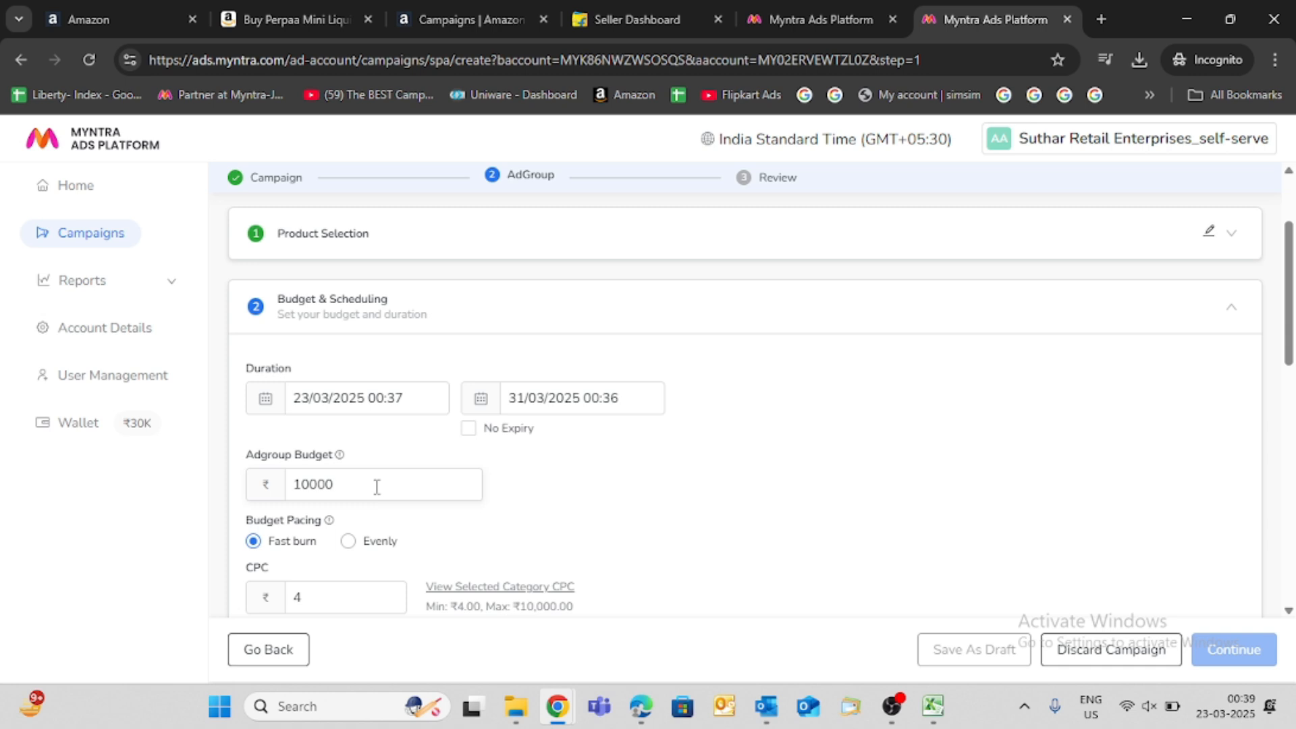
# - Check the ad group's start and end date calendars alongside its budget, leaving both calendars without changes
pyautogui.click(540, 397)
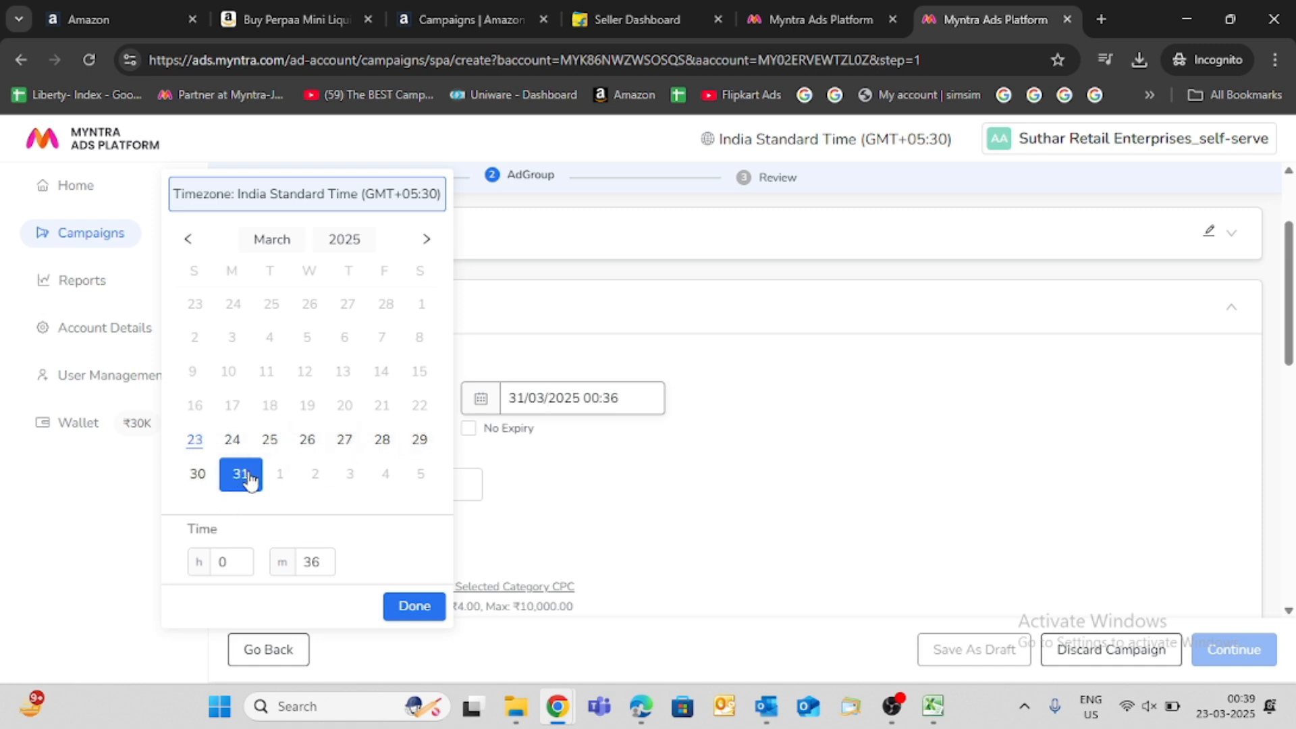
pyautogui.click(658, 484)
pyautogui.click(356, 491)
pyautogui.click(554, 466)
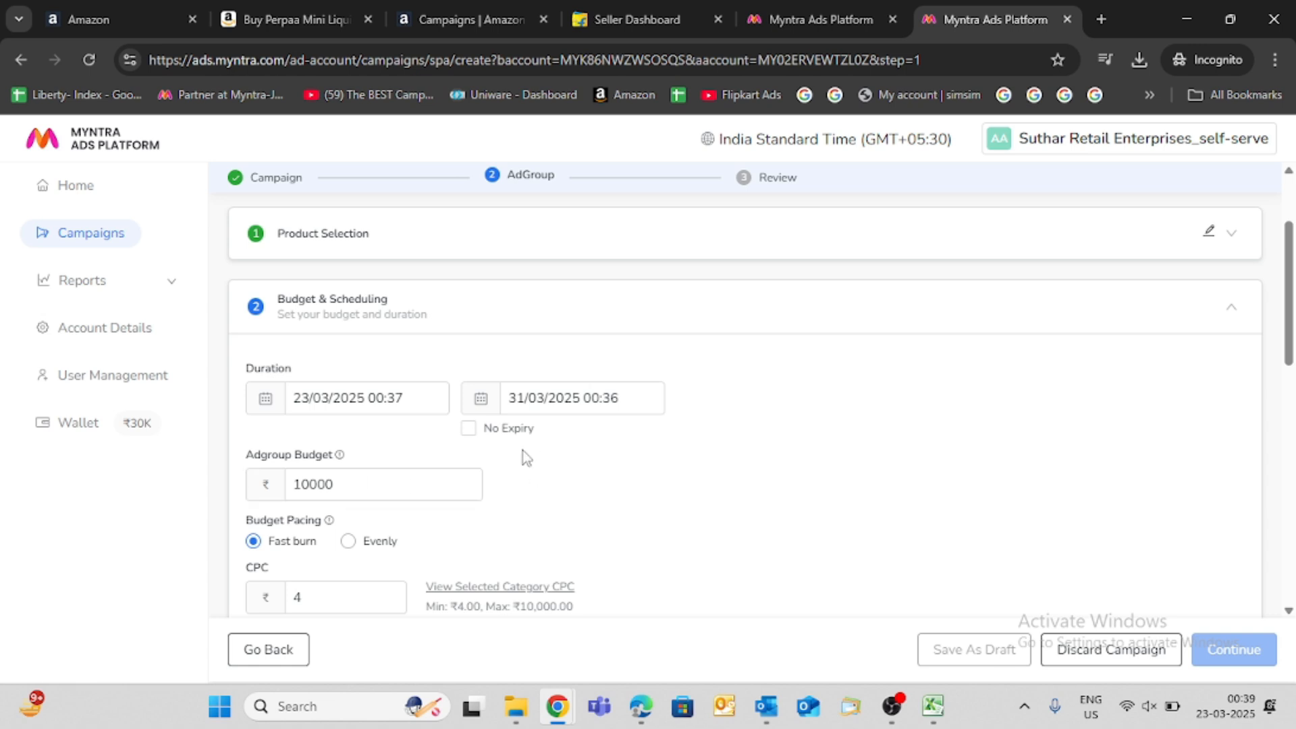
pyautogui.moveTo(301, 483); pyautogui.dragTo(370, 477)
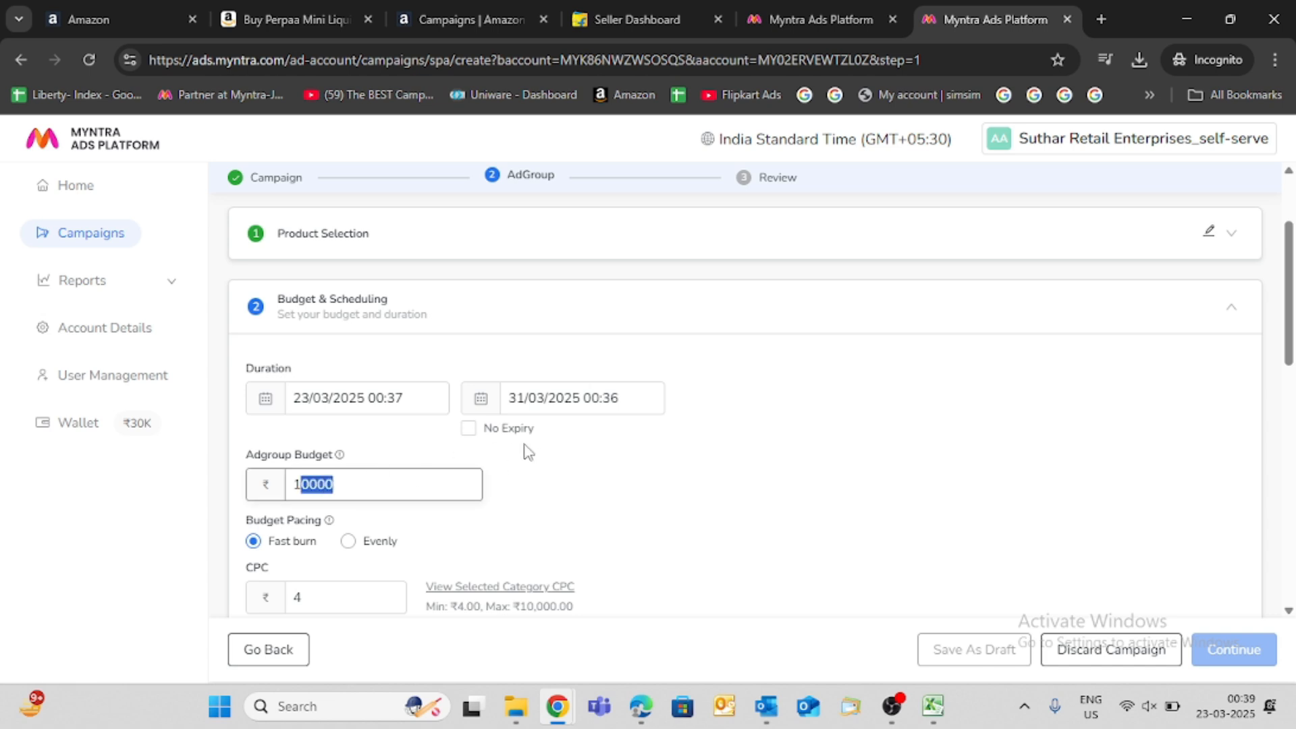
pyautogui.click(603, 470)
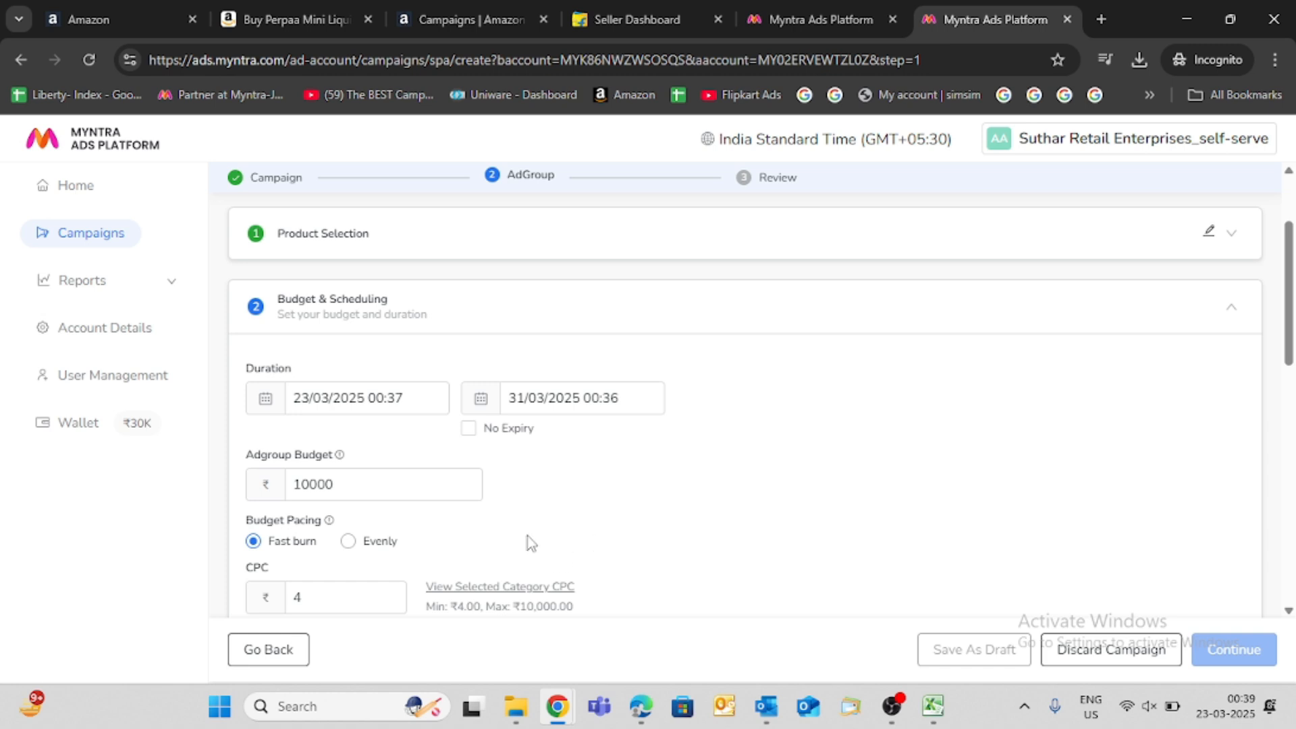
pyautogui.doubleClick(297, 485)
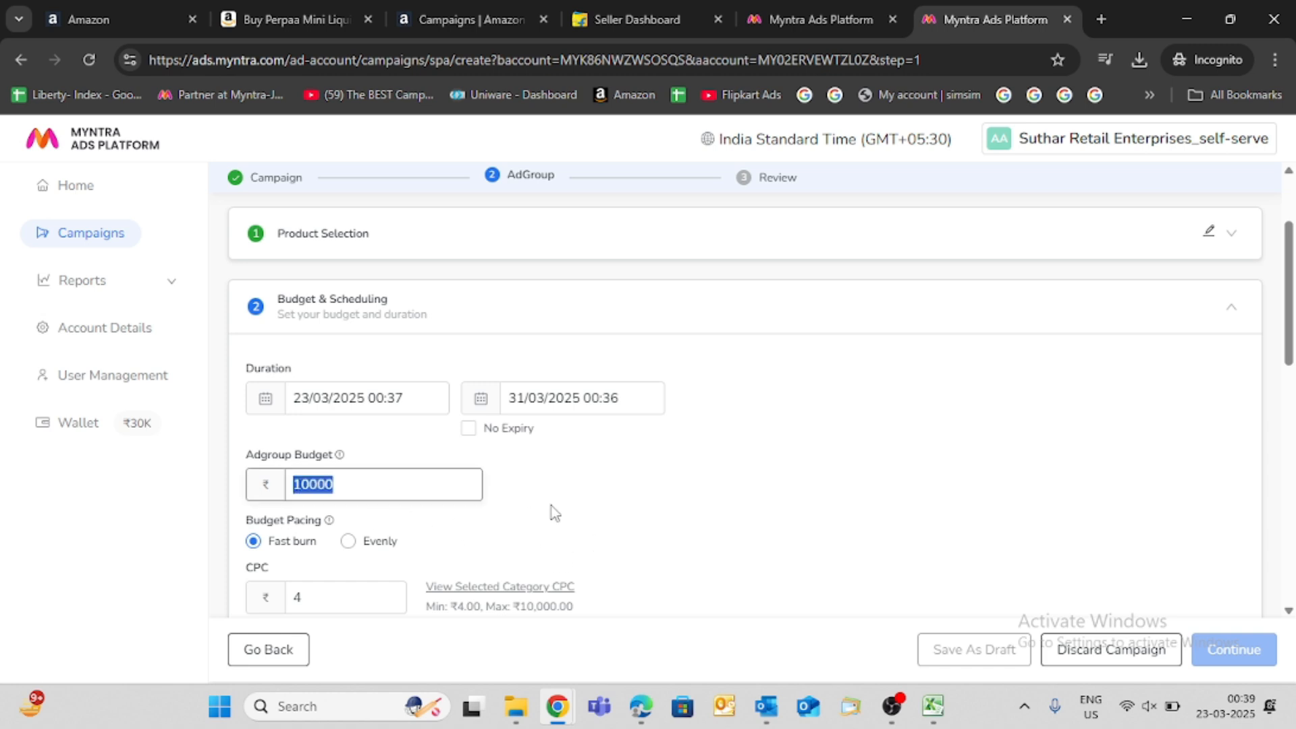
pyautogui.click(589, 505)
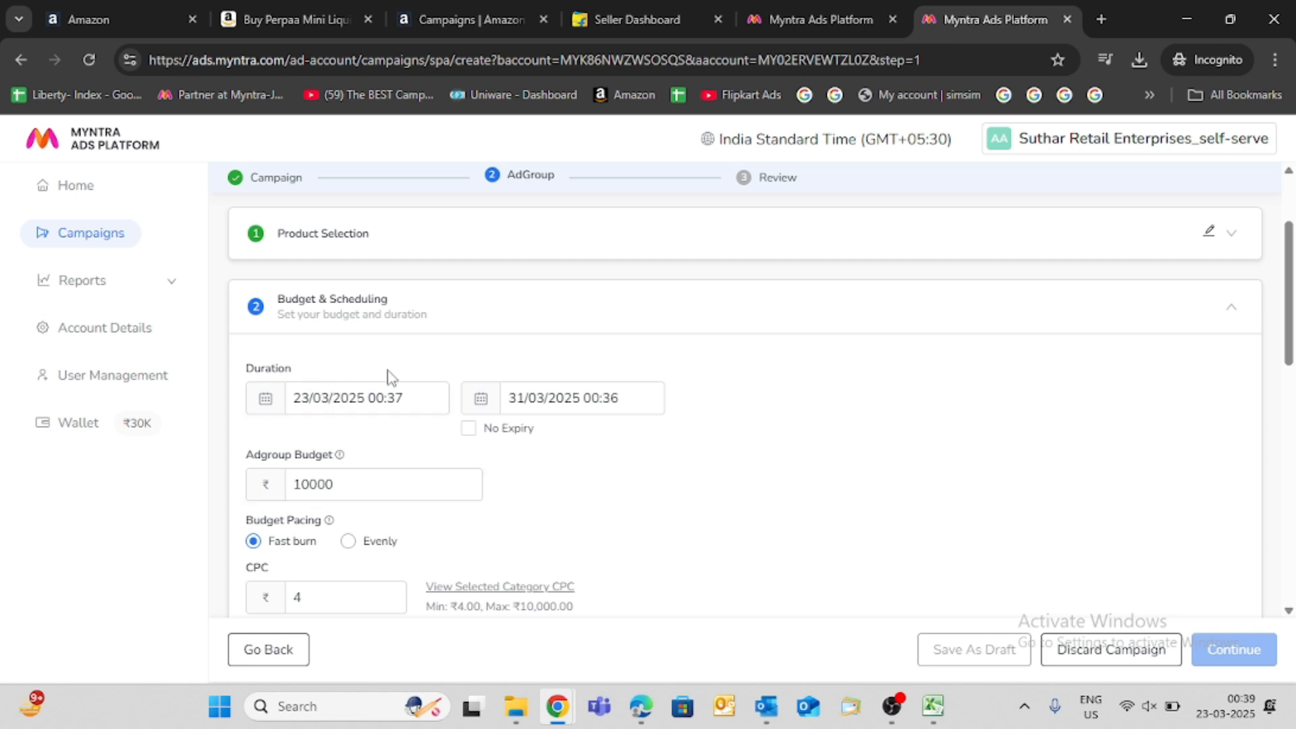
pyautogui.click(376, 393)
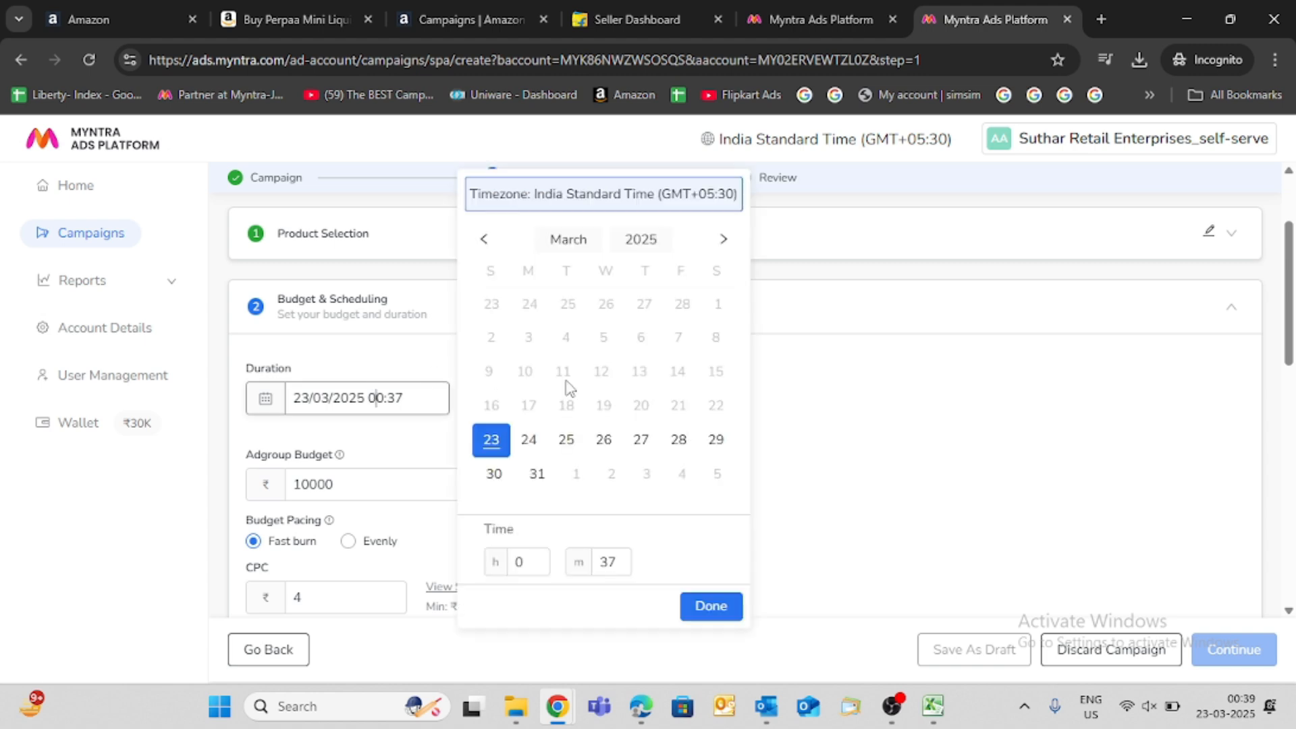
pyautogui.click(776, 427)
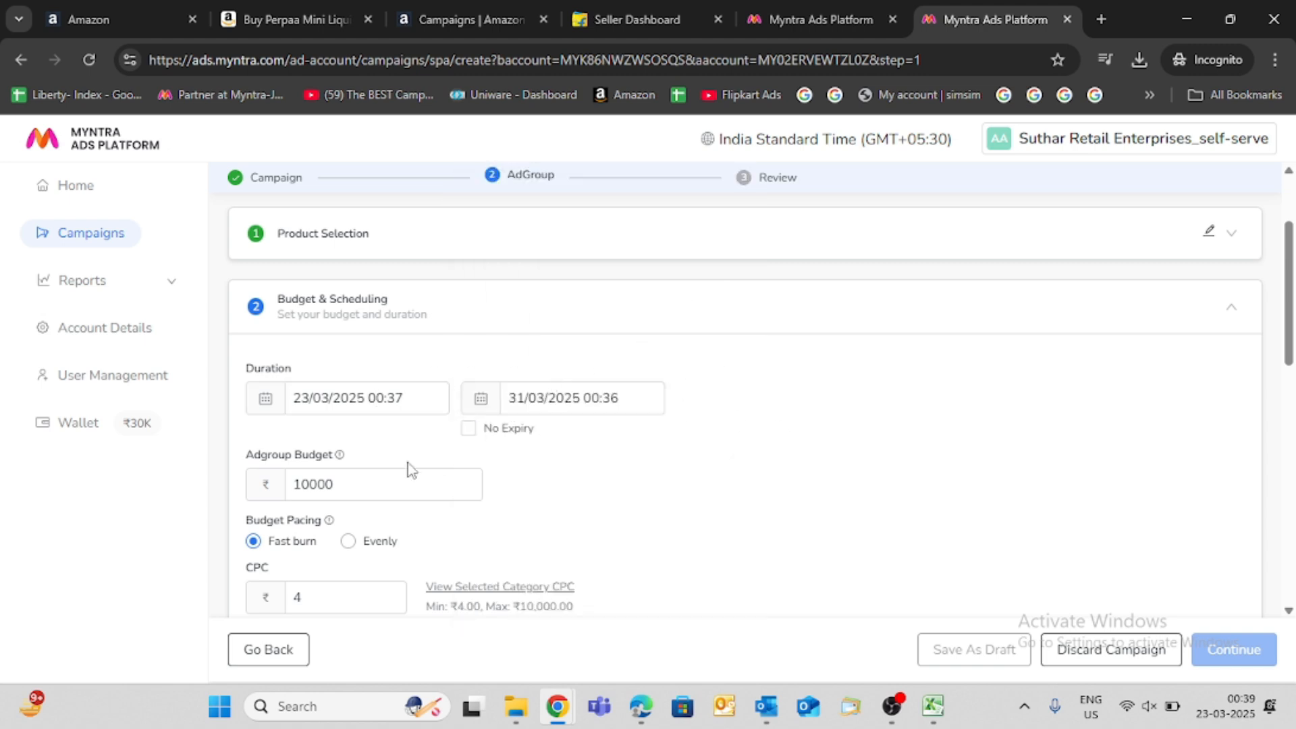
pyautogui.click(297, 484)
pyautogui.doubleClick(301, 484)
pyautogui.click(649, 521)
pyautogui.click(368, 482)
pyautogui.click(625, 489)
pyautogui.click(368, 486)
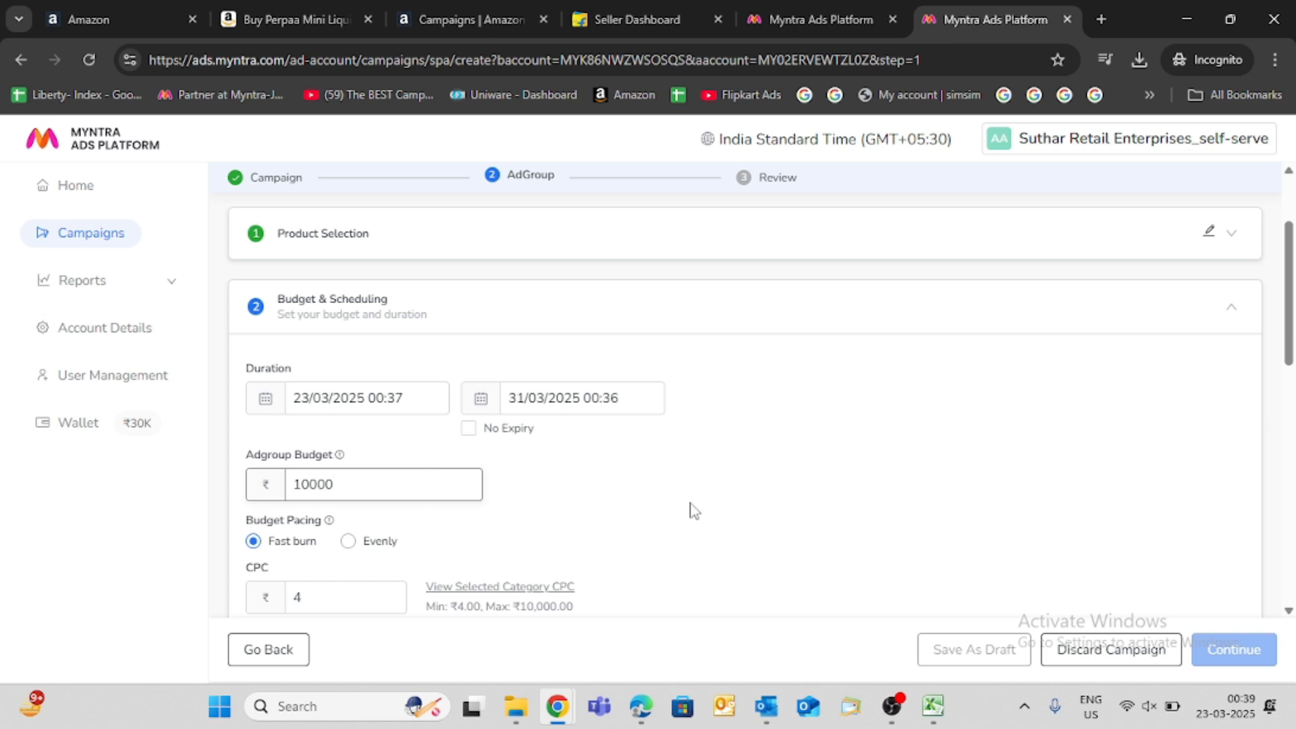
pyautogui.scroll(-3, 689, 512)
pyautogui.scroll(3, 472, 486)
pyautogui.click(644, 461)
# - Try the Evenly budget pacing for the ad group and switch back to Fast burn
pyautogui.scroll(-3, 645, 459)
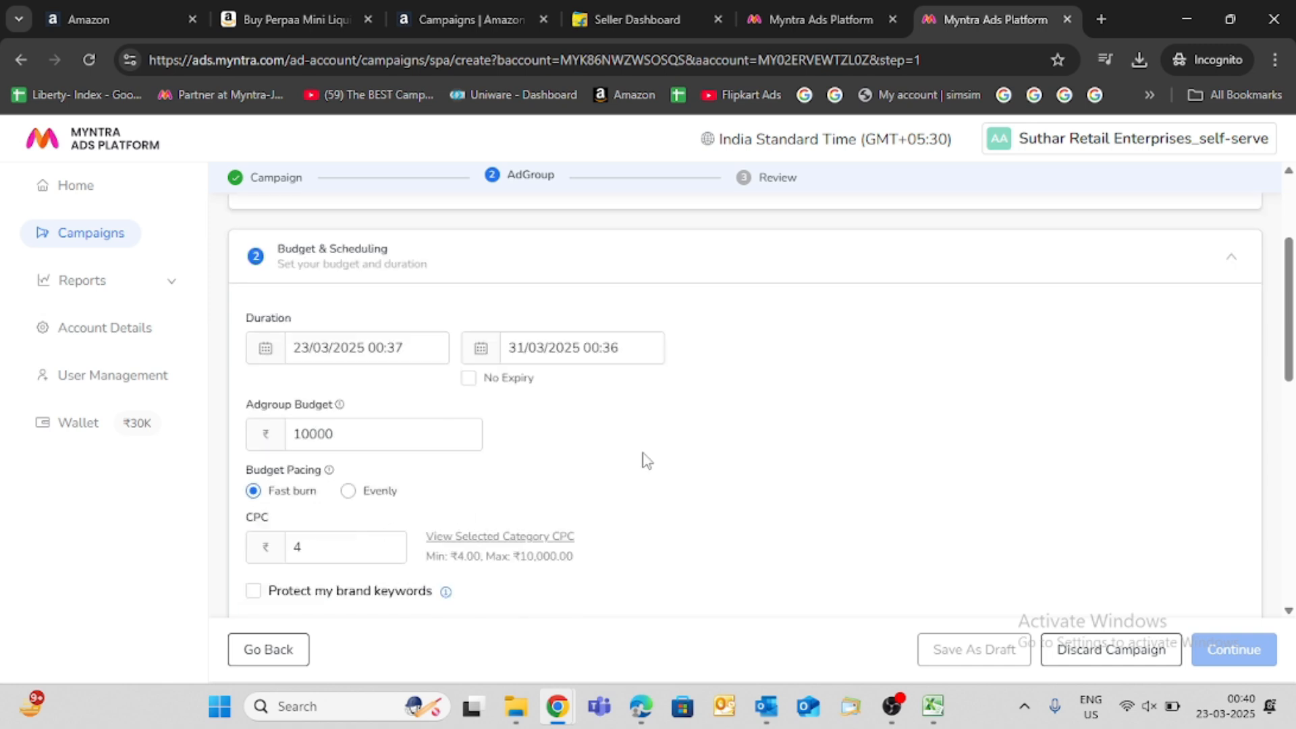
pyautogui.click(348, 351)
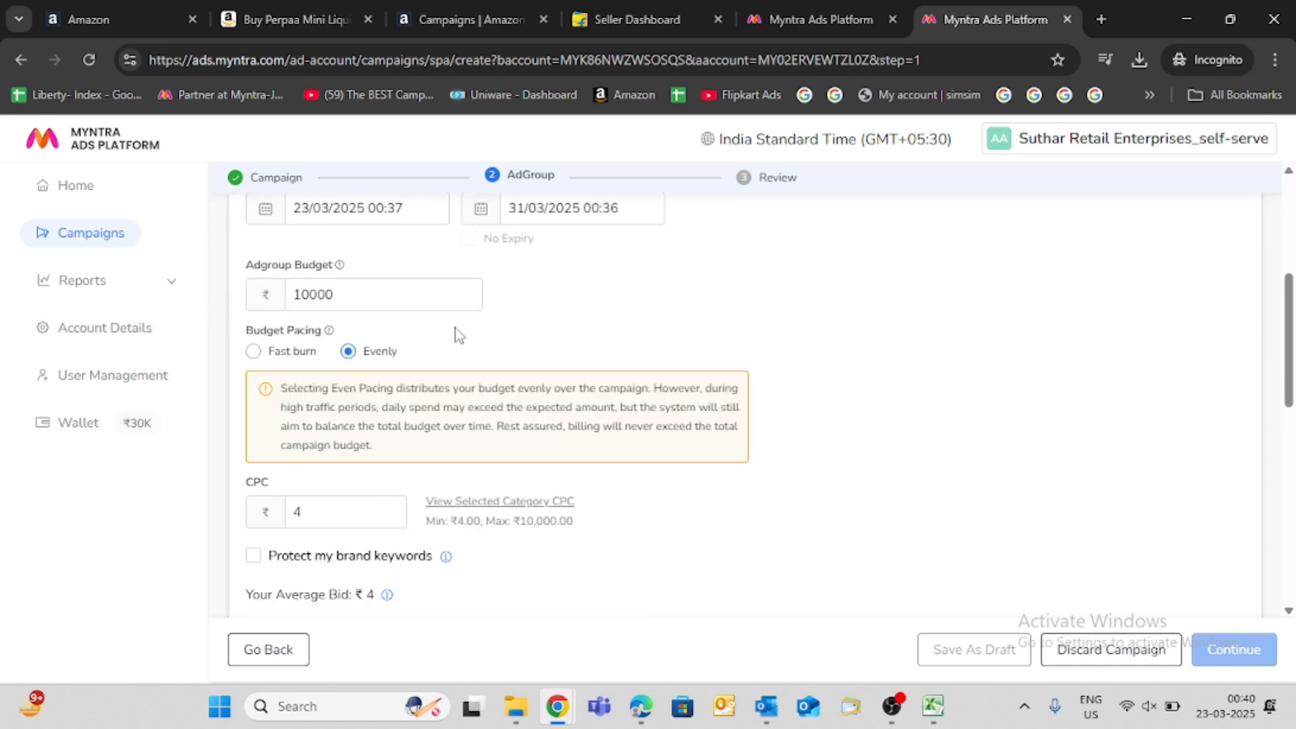
pyautogui.click(253, 351)
pyautogui.scroll(3, 494, 329)
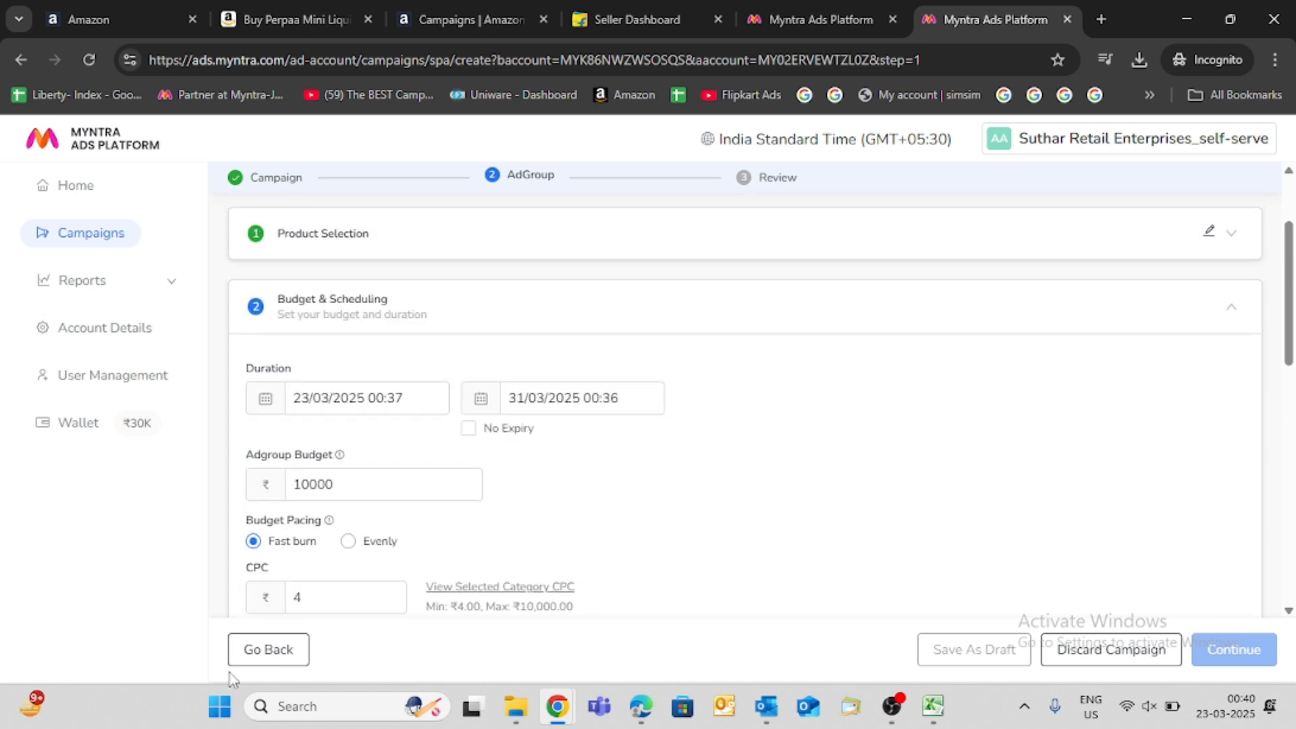
pyautogui.scroll(-5, 780, 477)
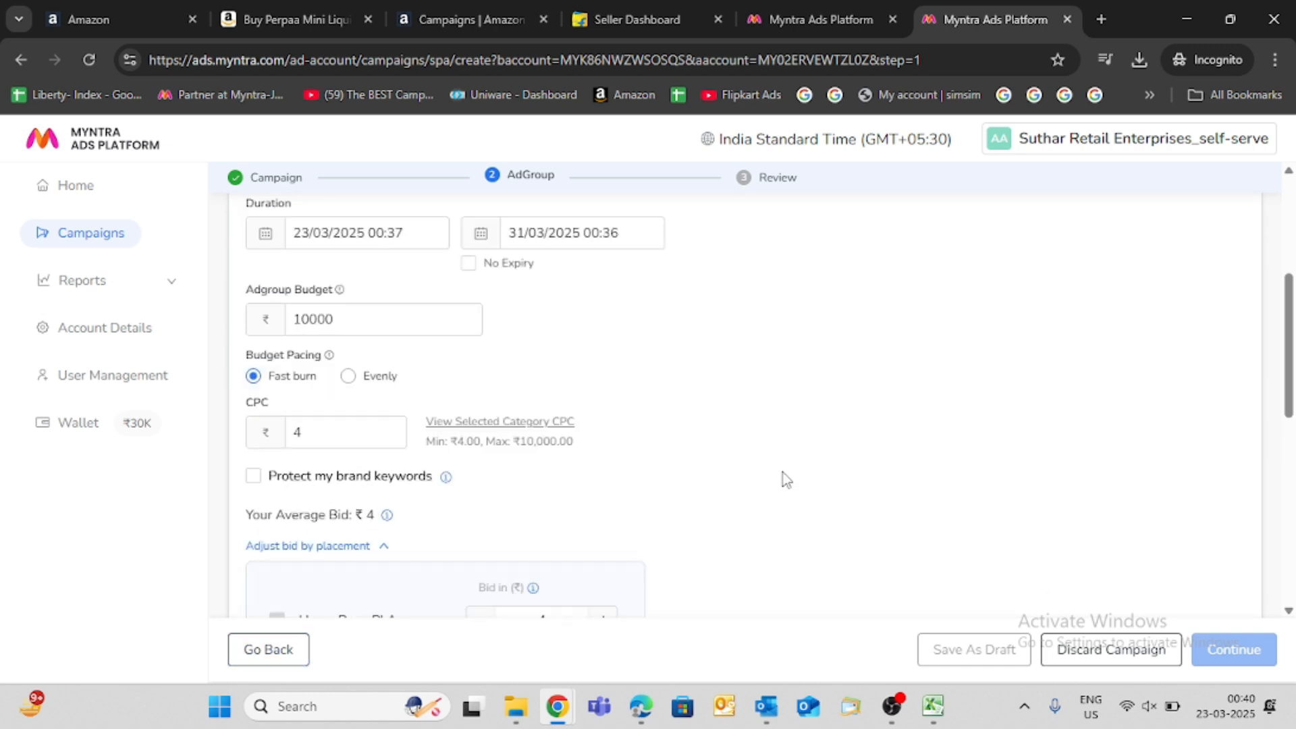
pyautogui.scroll(4, 370, 492)
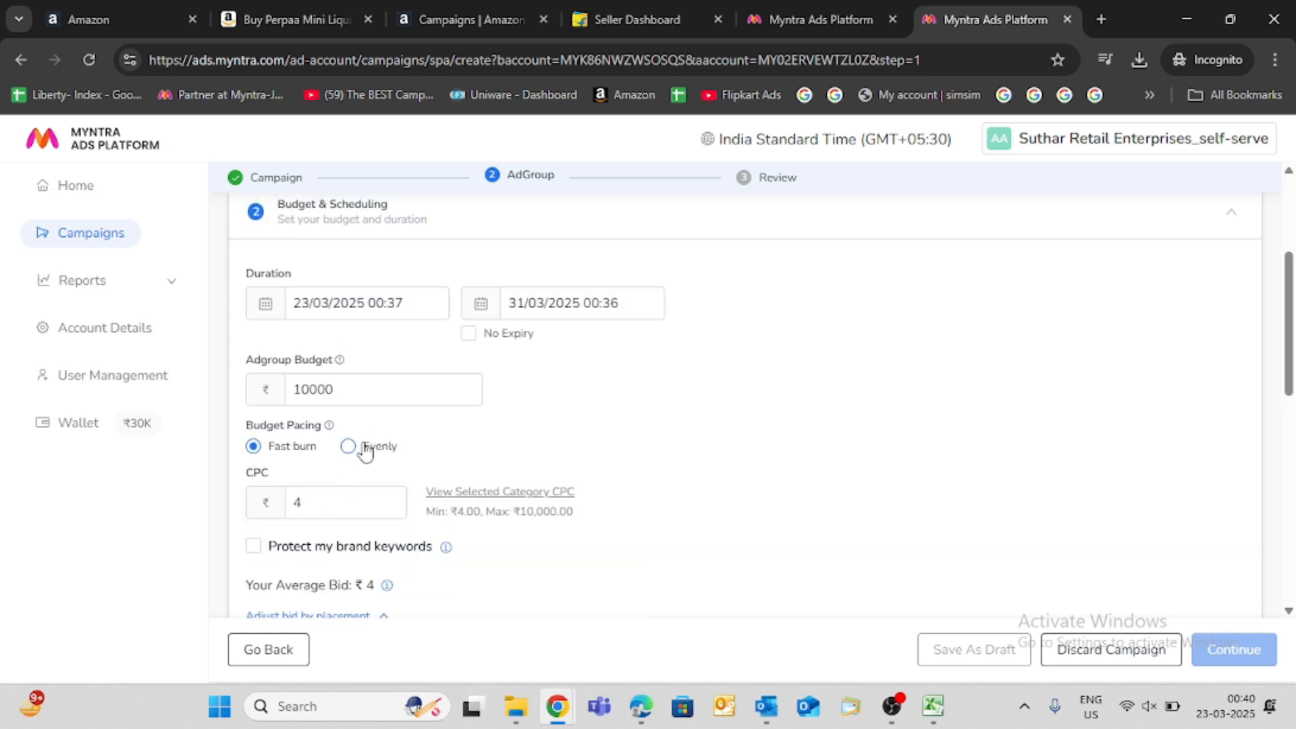
# - Compare the two budget pacing options once more and set the ad group's pacing to Evenly
pyautogui.click(349, 445)
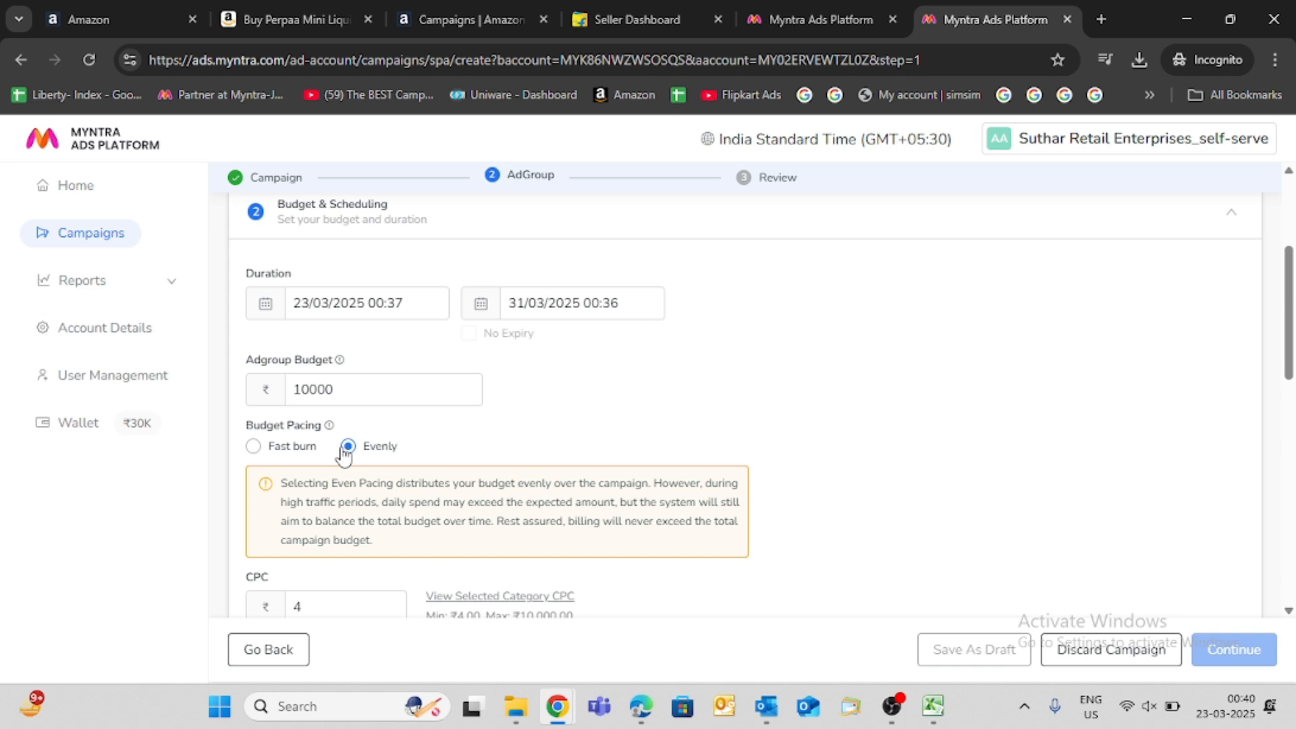
pyautogui.click(253, 446)
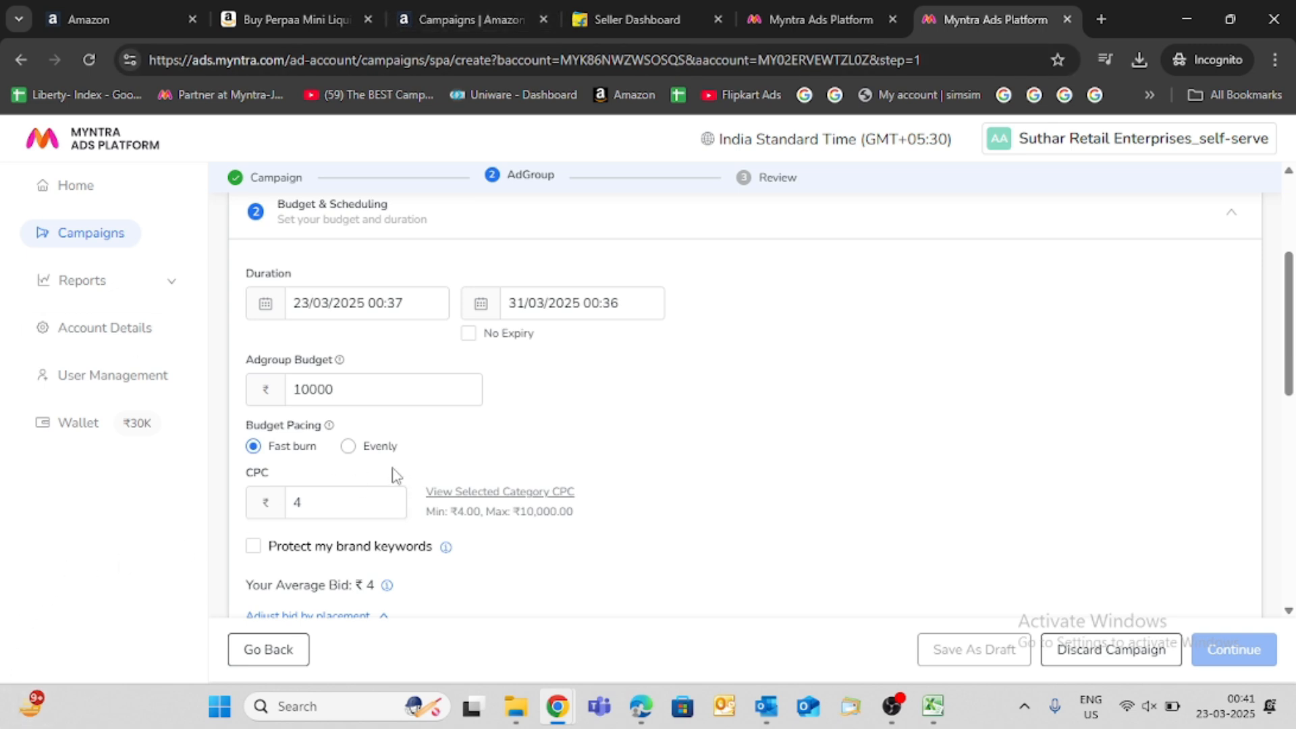
pyautogui.click(350, 447)
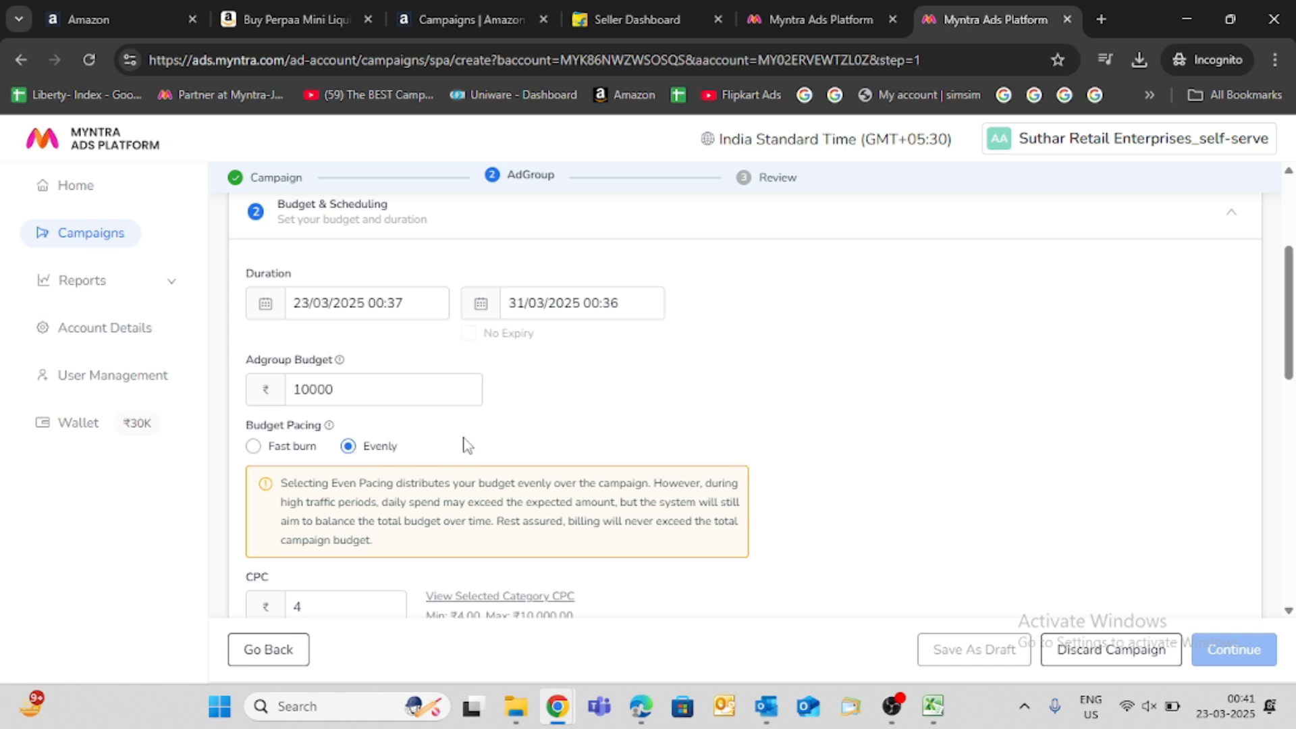
# - Try a CPC of ₹3 for the ad group and set it back to ₹4
pyautogui.scroll(-1, 499, 432)
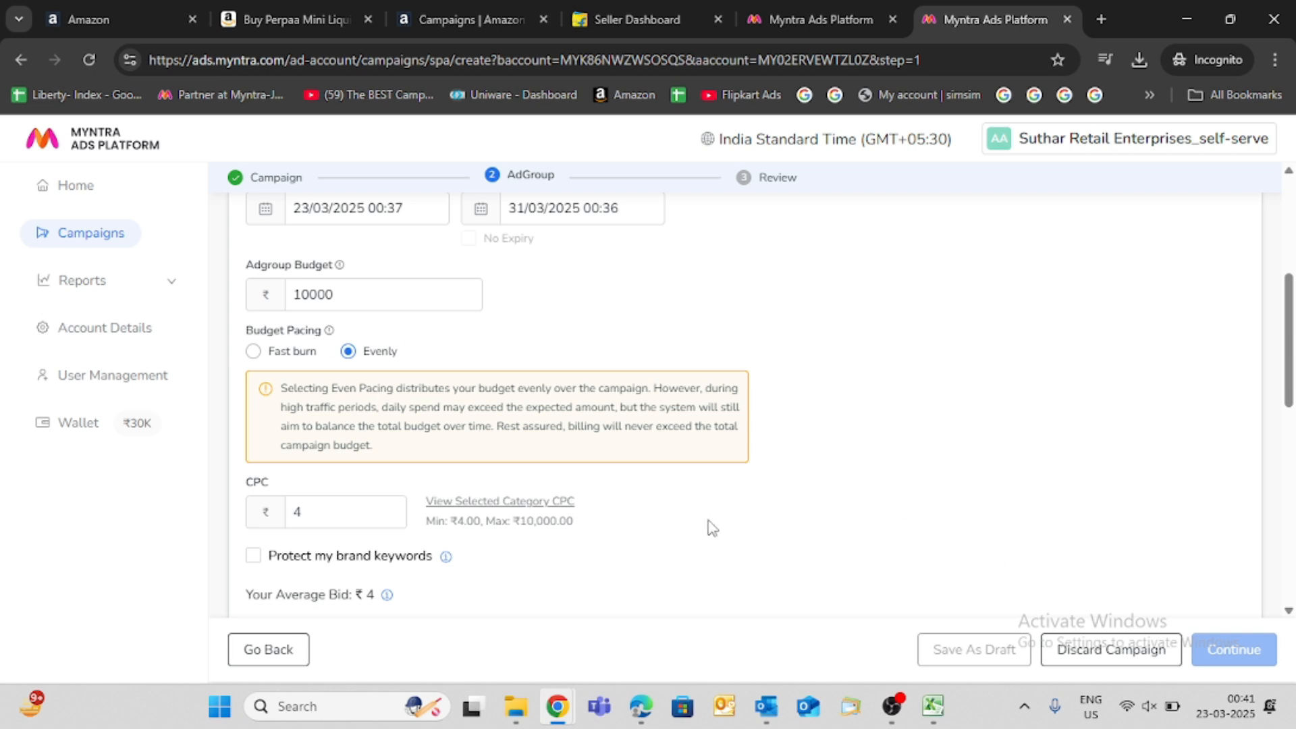
pyautogui.scroll(-1, 710, 527)
pyautogui.scroll(-1, 500, 314)
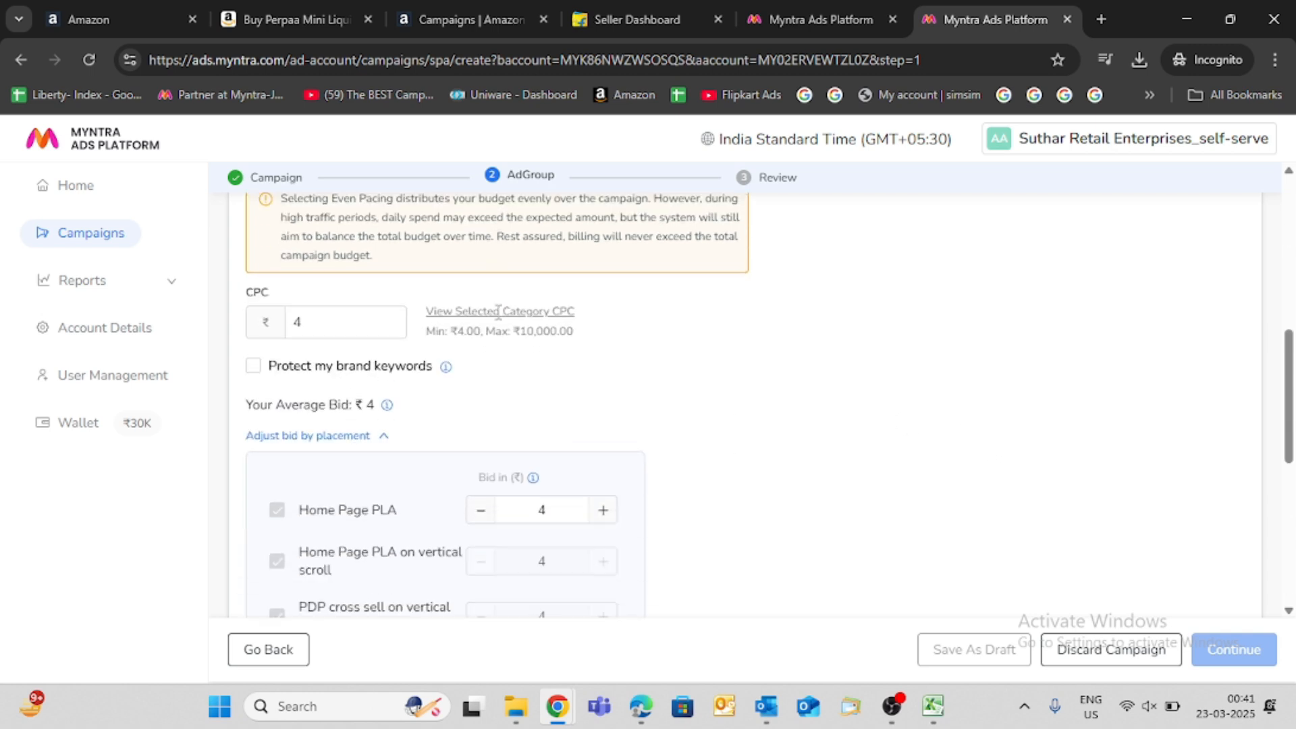
pyautogui.click(337, 323)
pyautogui.press('BackSpace')
pyautogui.write('3')
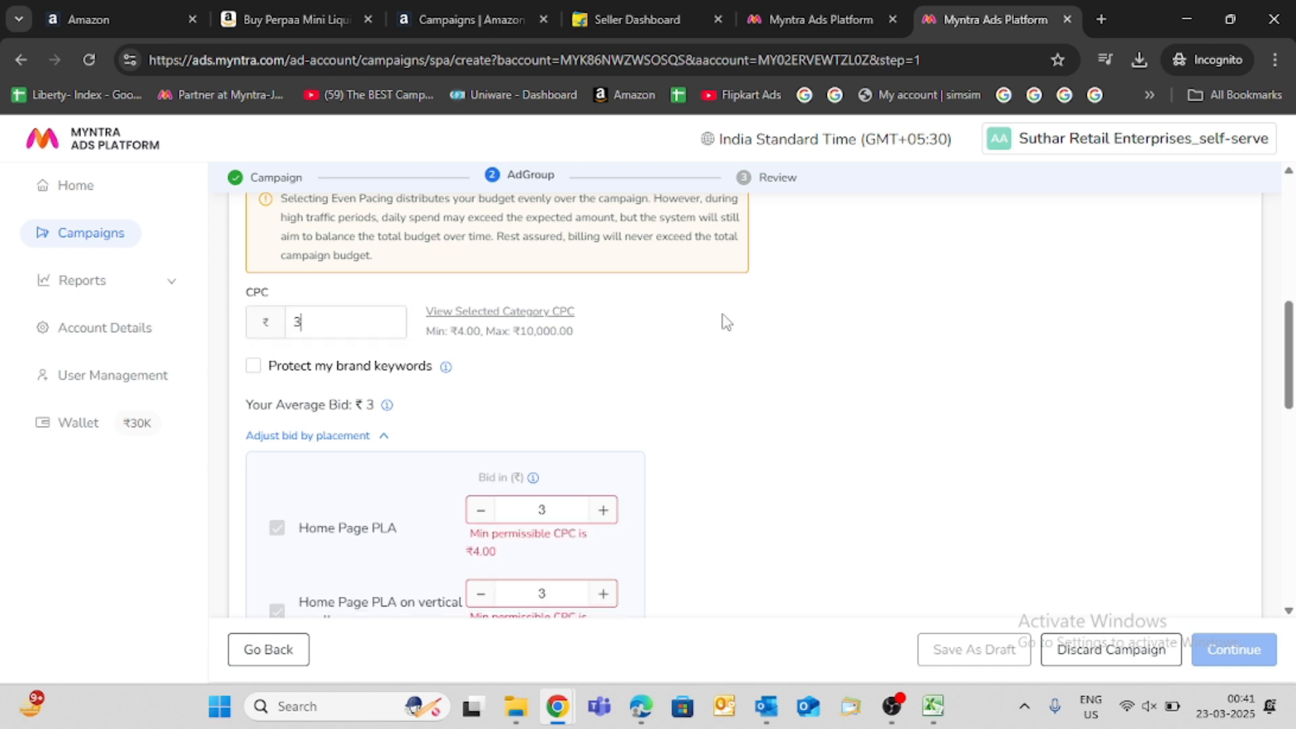
pyautogui.click(722, 358)
pyautogui.click(338, 325)
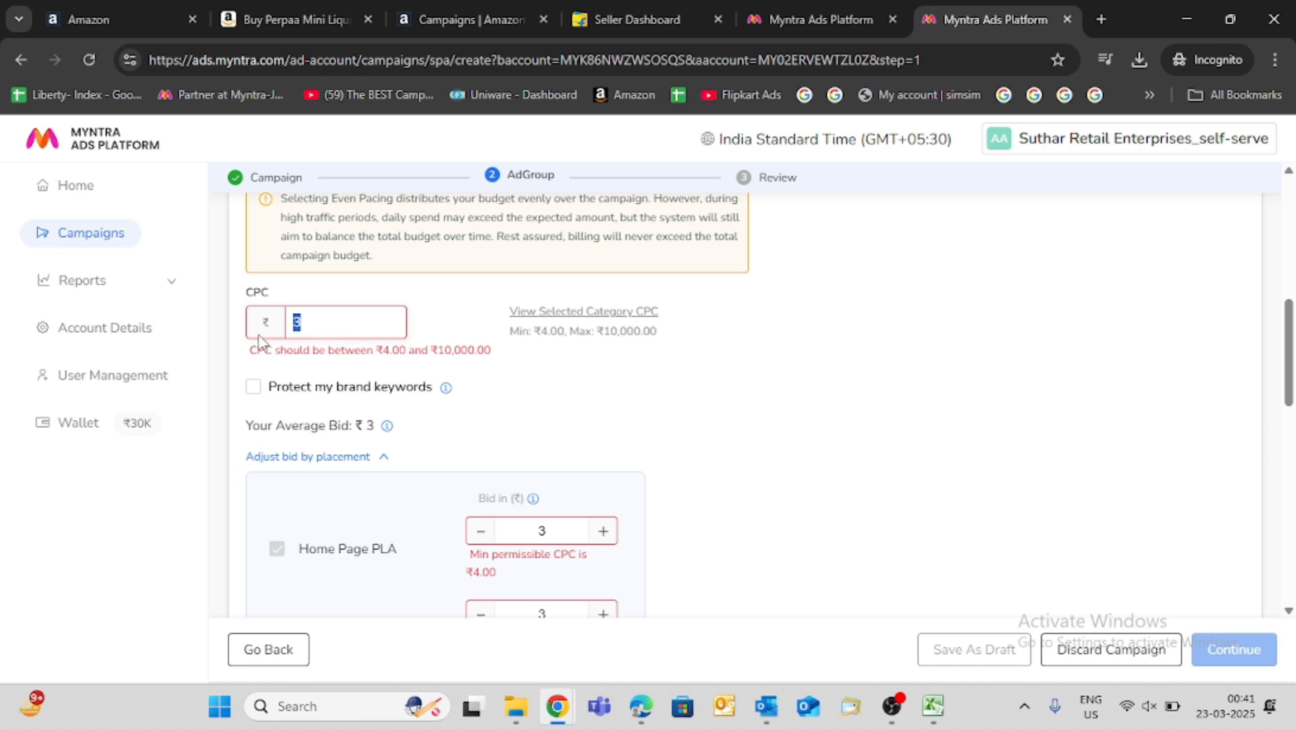
pyautogui.write('4')
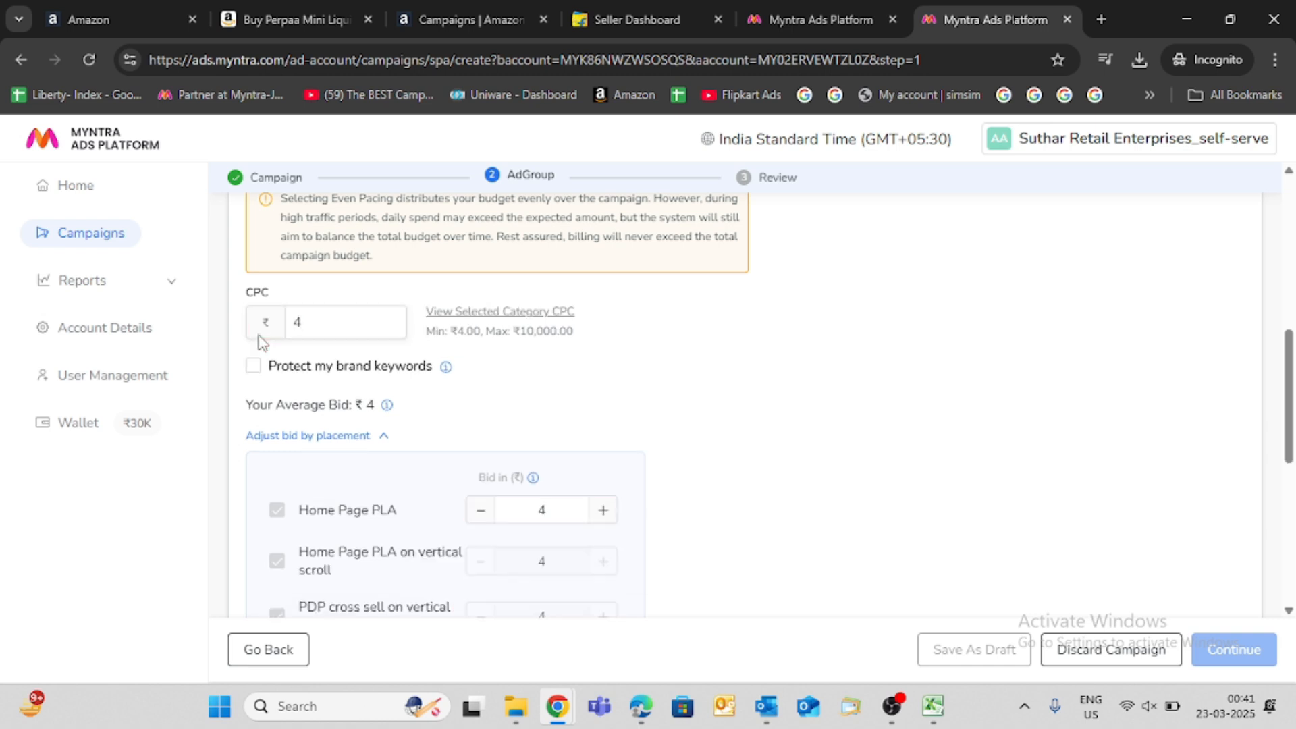
# - View the rate card with the selected category's CPC and close it
pyautogui.click(497, 313)
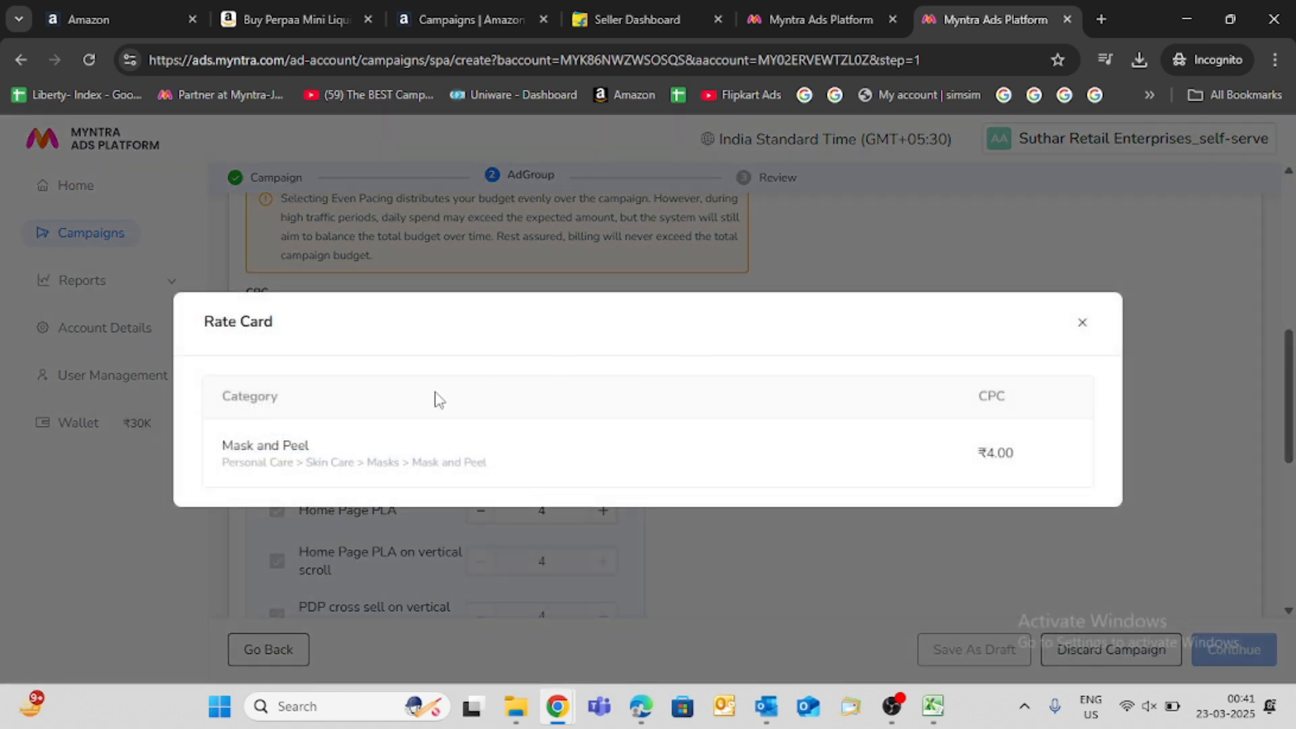
pyautogui.moveTo(240, 445); pyautogui.dragTo(1073, 466)
pyautogui.click(1073, 465)
pyautogui.click(1081, 322)
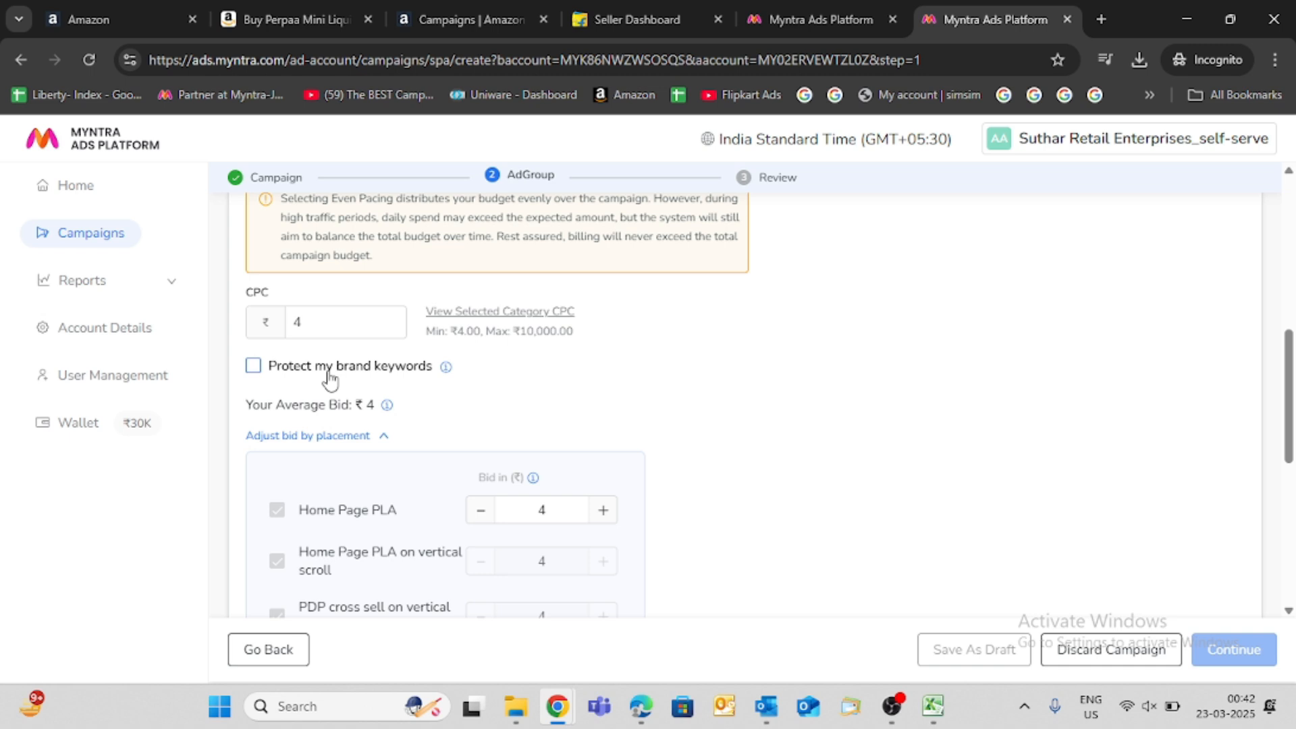
# - Examine the placement bids and the average bid of the ad group
pyautogui.scroll(-3, 520, 371)
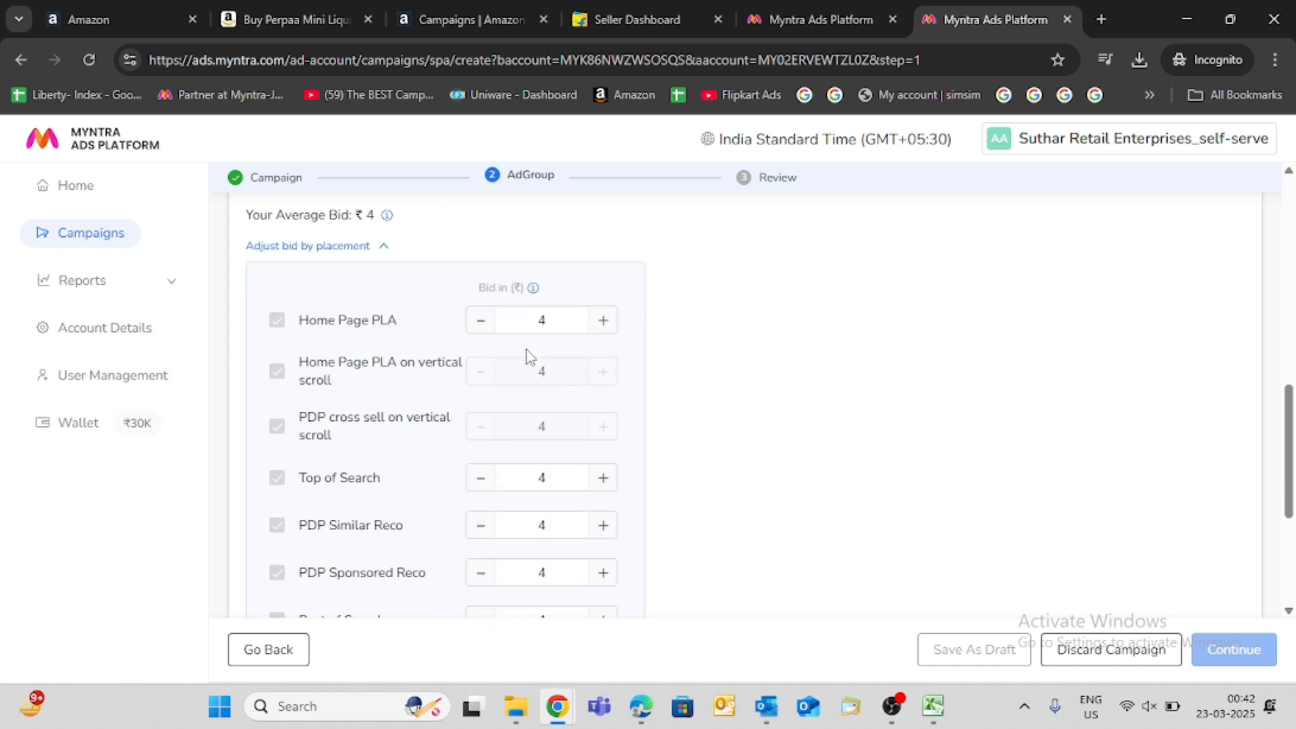
pyautogui.scroll(3, 448, 309)
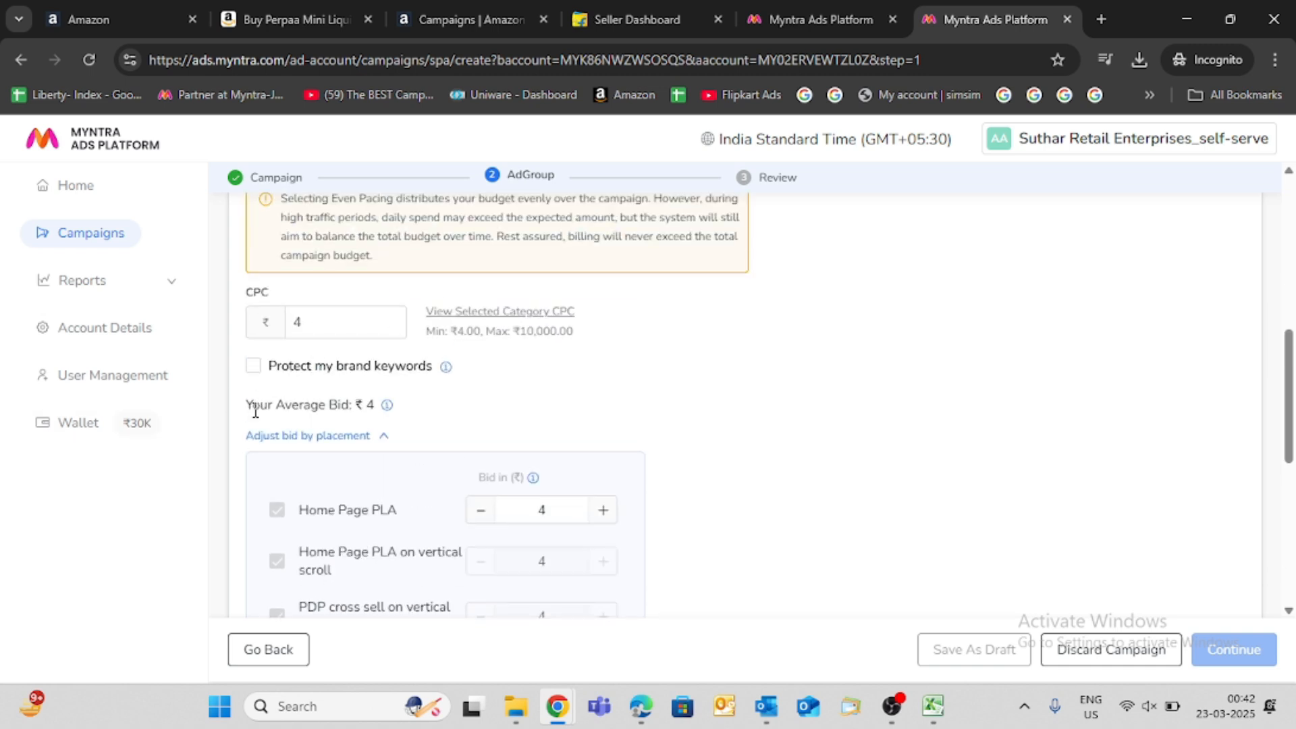
pyautogui.moveTo(247, 405); pyautogui.dragTo(410, 413)
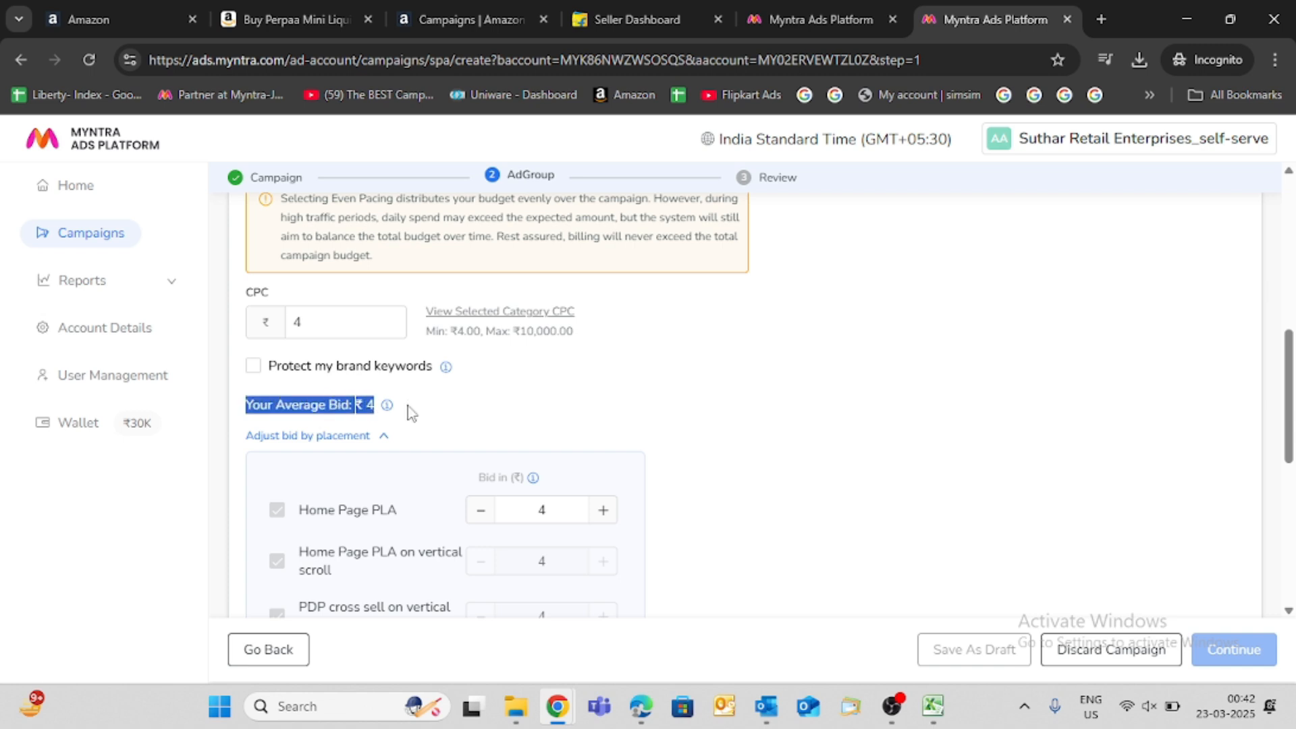
pyautogui.click(247, 402)
pyautogui.moveTo(248, 402); pyautogui.dragTo(375, 407)
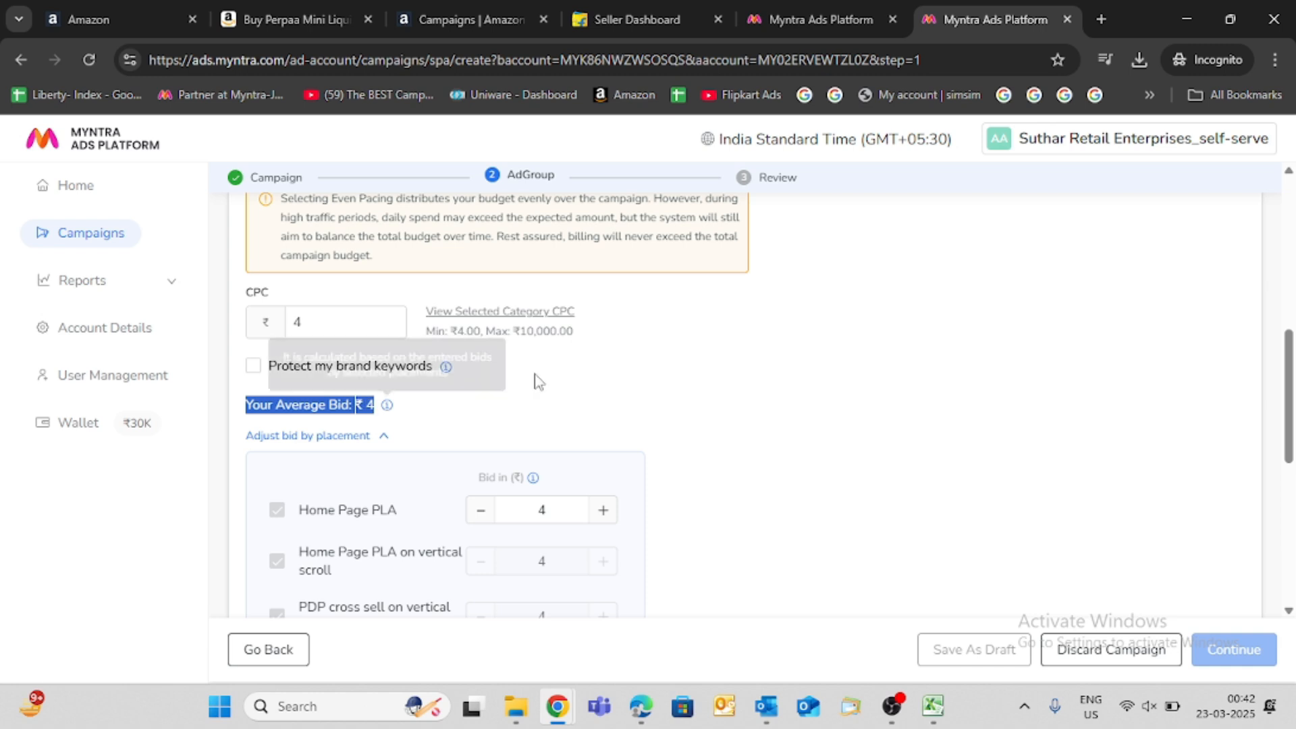
pyautogui.moveTo(244, 404); pyautogui.dragTo(378, 414)
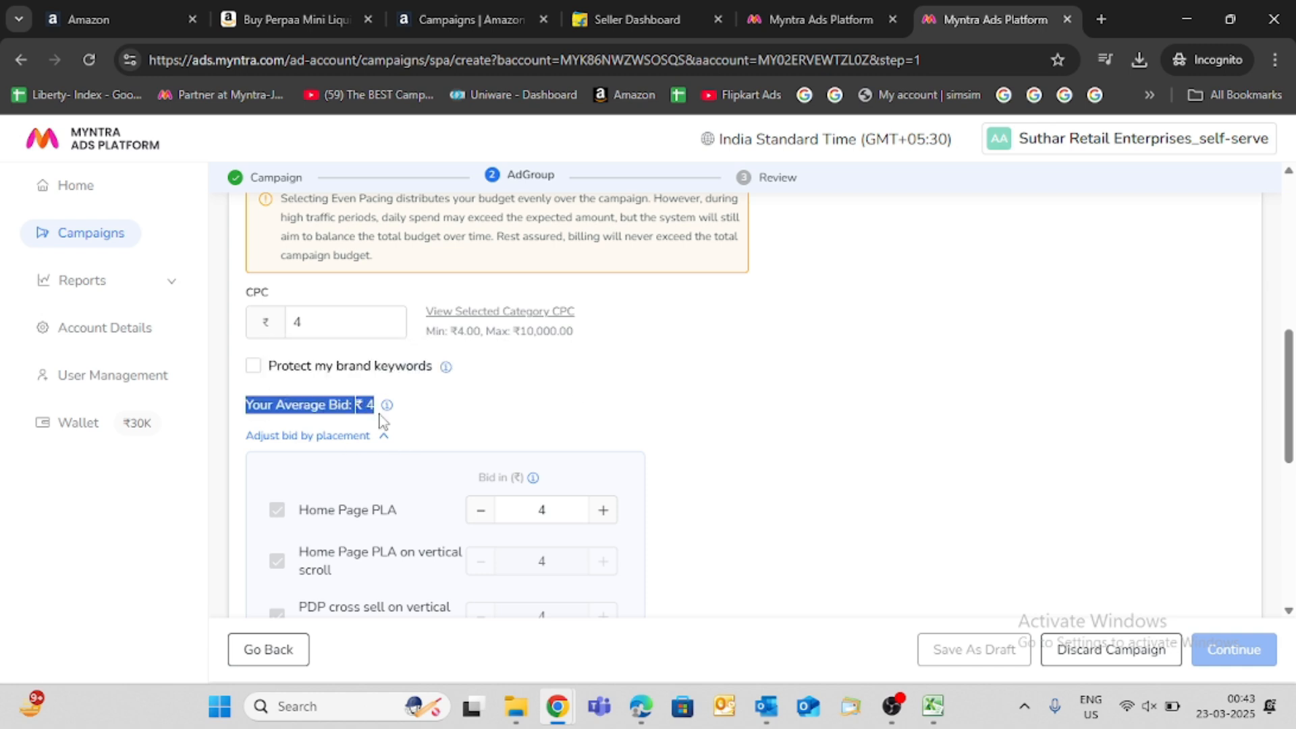
# - Examine the full list of ad placements and their bids, from Home Page PLA down to PDP Zero Slot
pyautogui.click(566, 386)
pyautogui.scroll(-2, 624, 472)
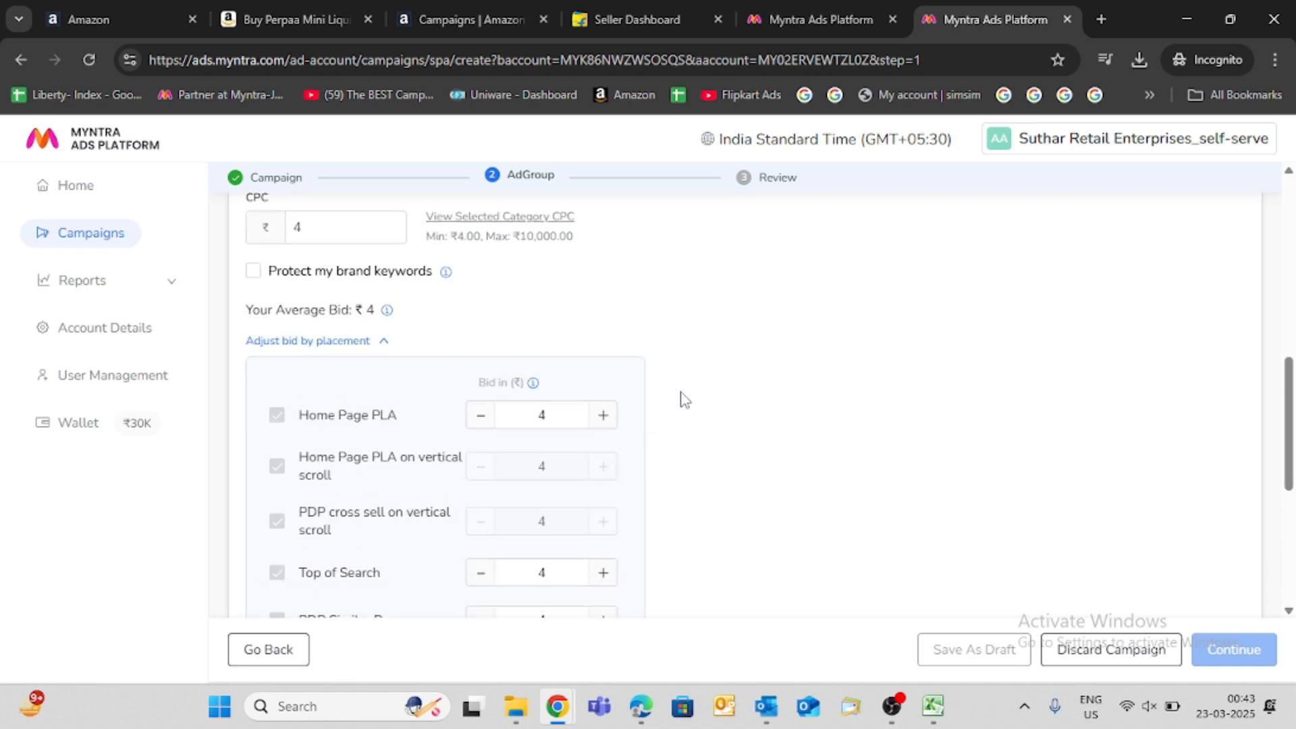
pyautogui.scroll(-2, 683, 399)
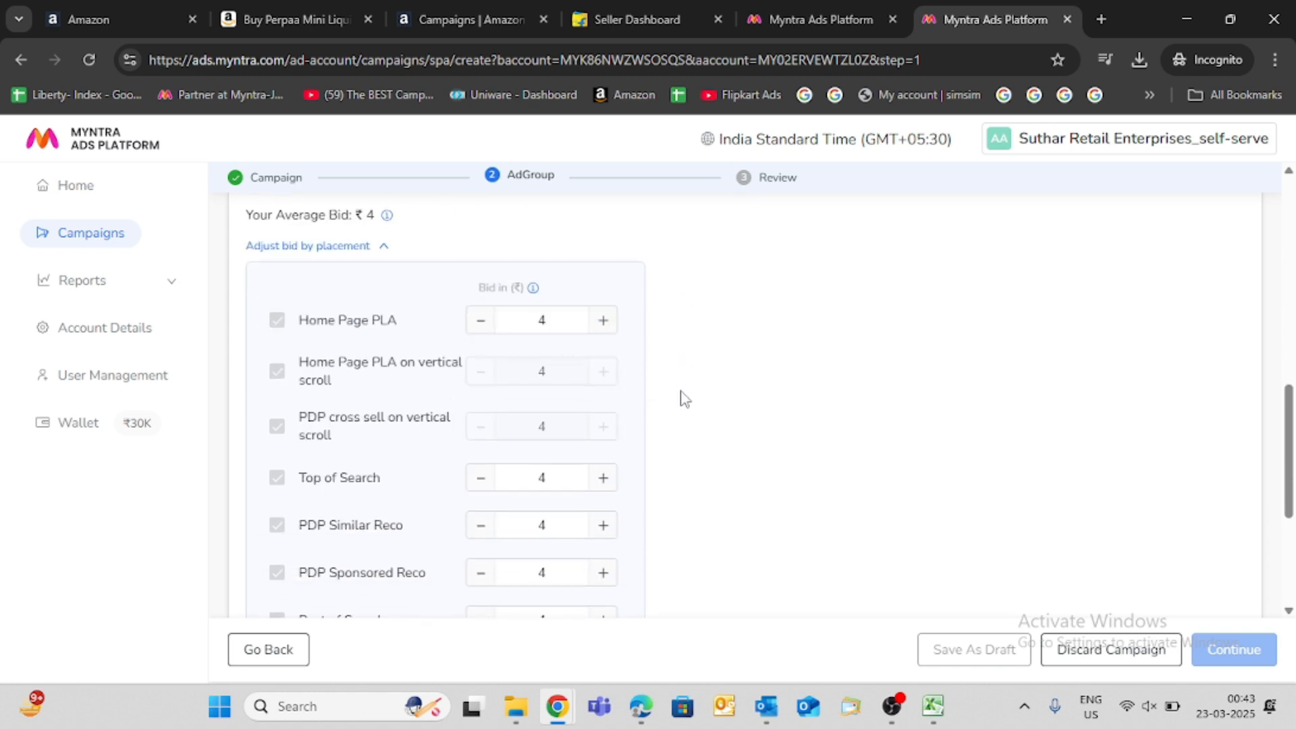
pyautogui.scroll(-3, 683, 397)
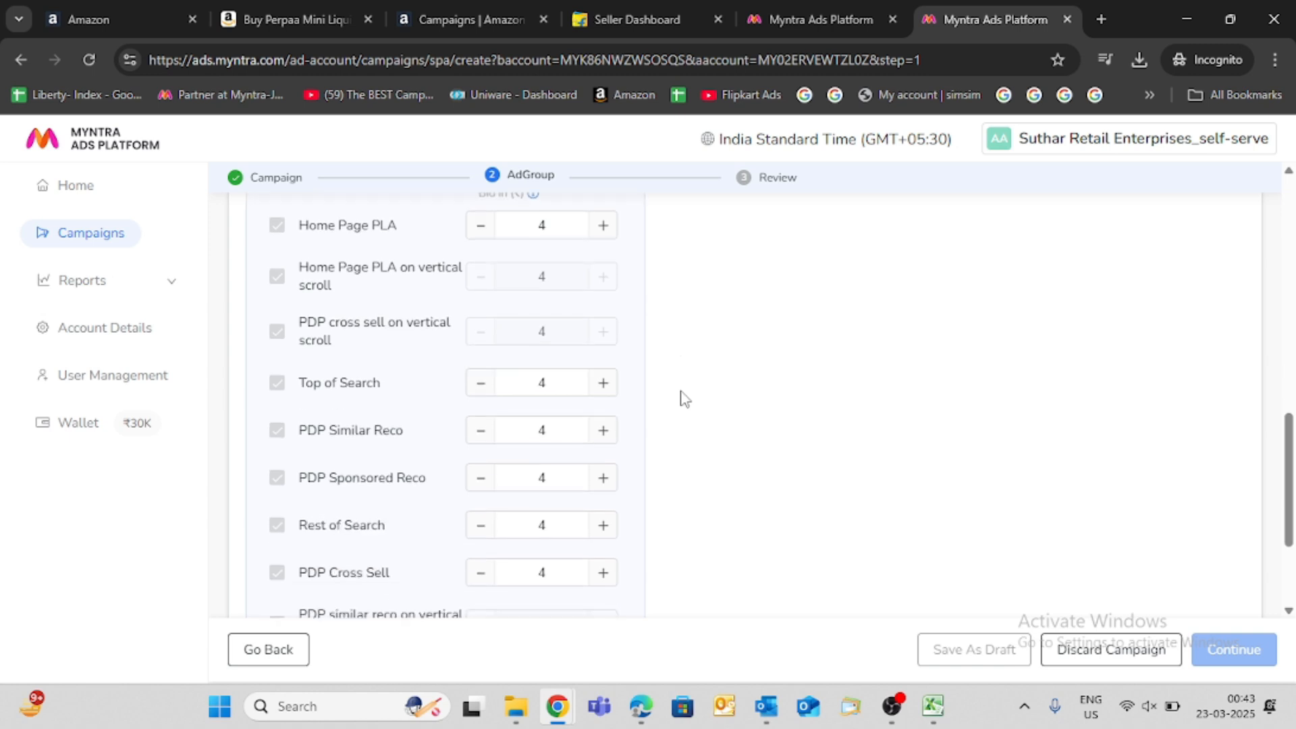
pyautogui.scroll(3, 378, 452)
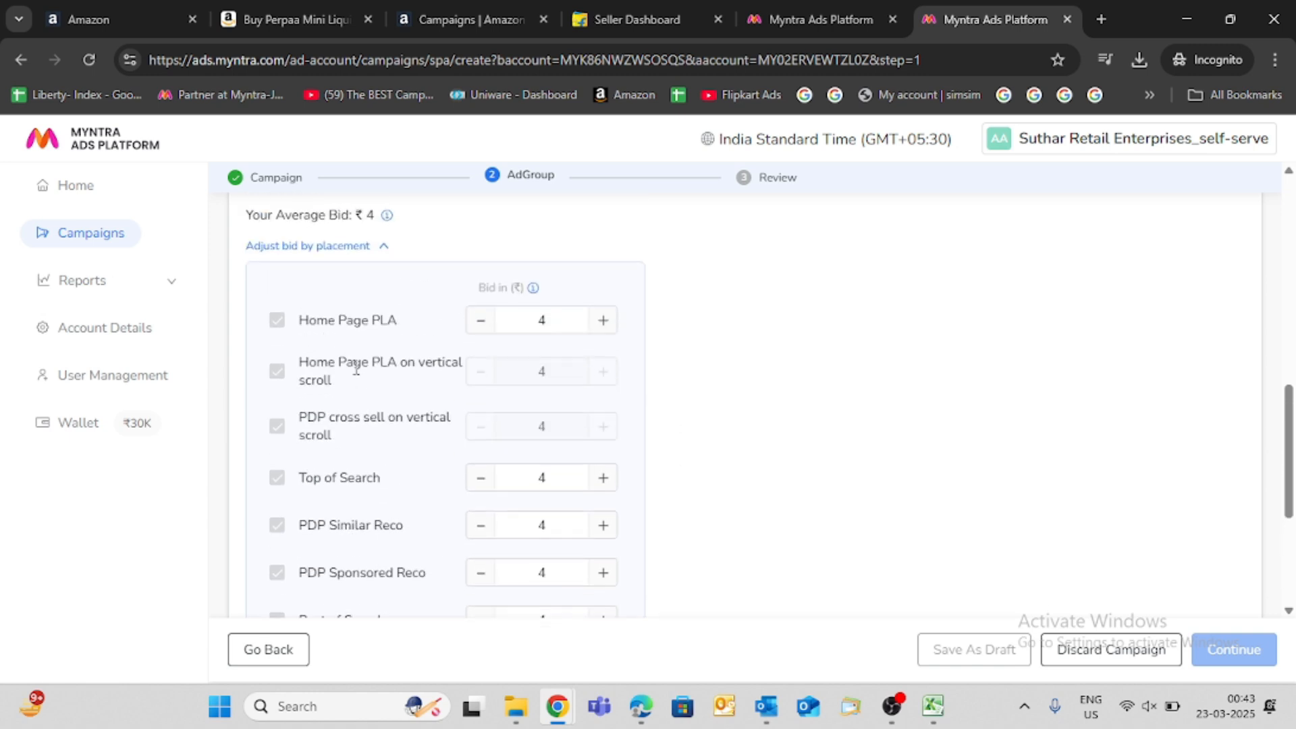
pyautogui.scroll(-5, 378, 459)
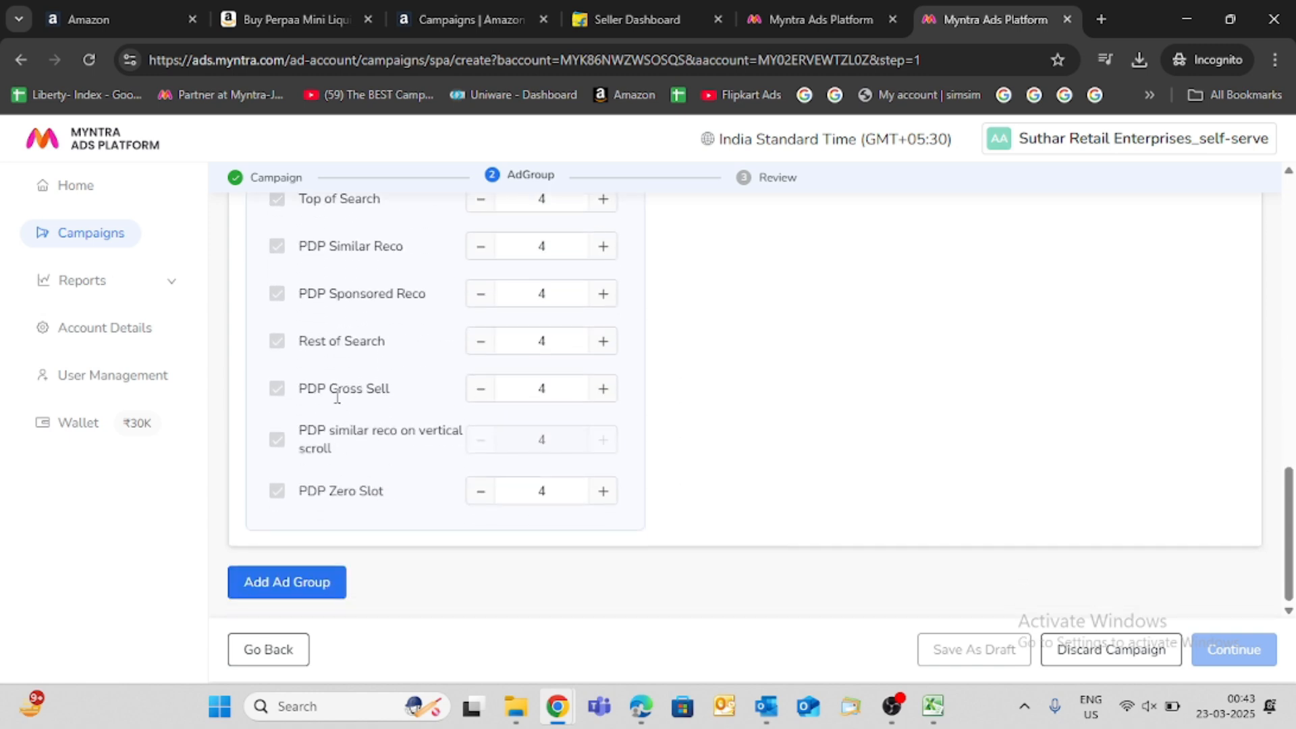
pyautogui.scroll(3, 339, 330)
pyautogui.scroll(5, 339, 322)
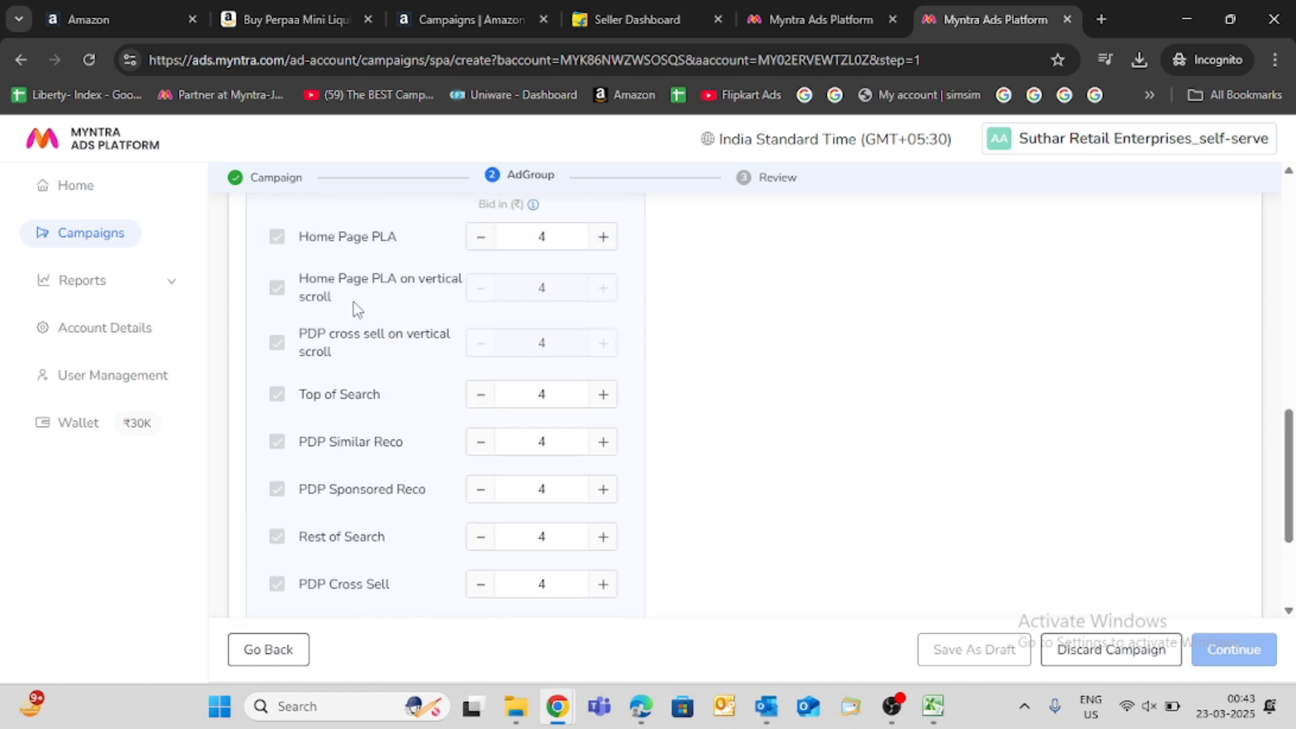
pyautogui.scroll(-3, 762, 337)
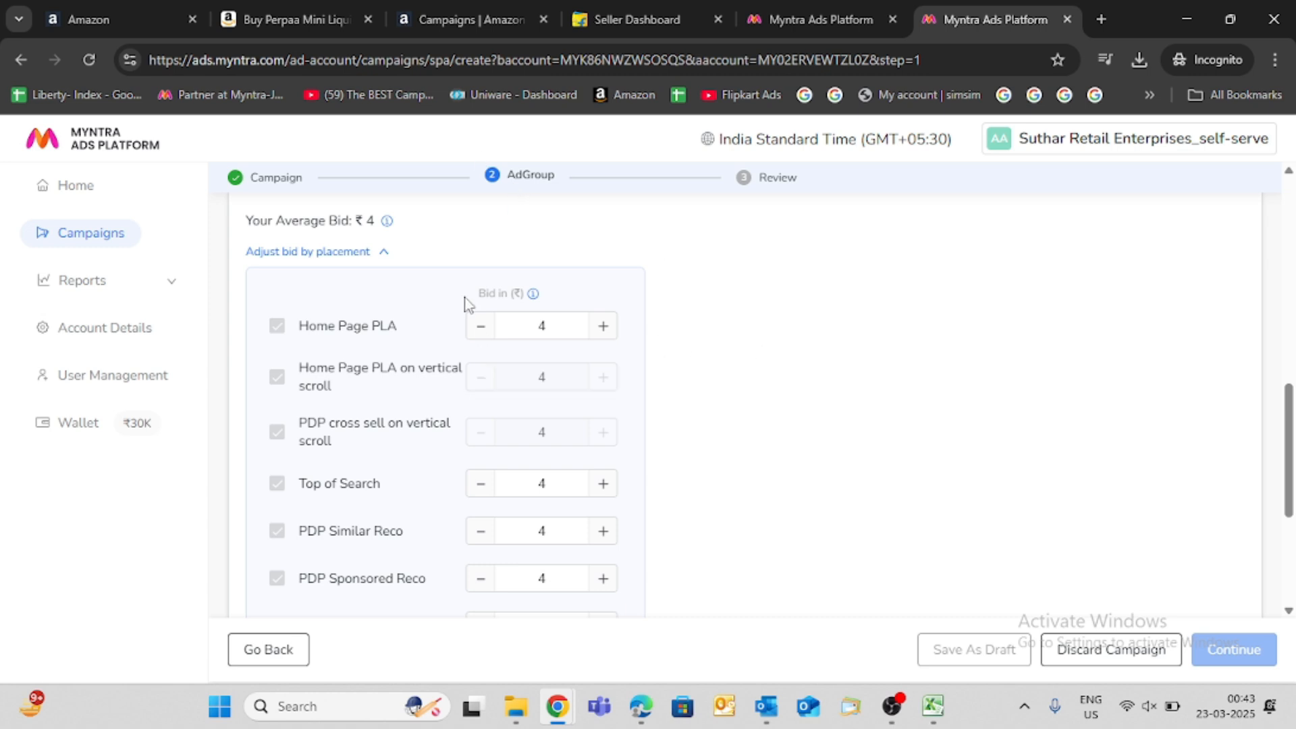
pyautogui.scroll(-3, 432, 304)
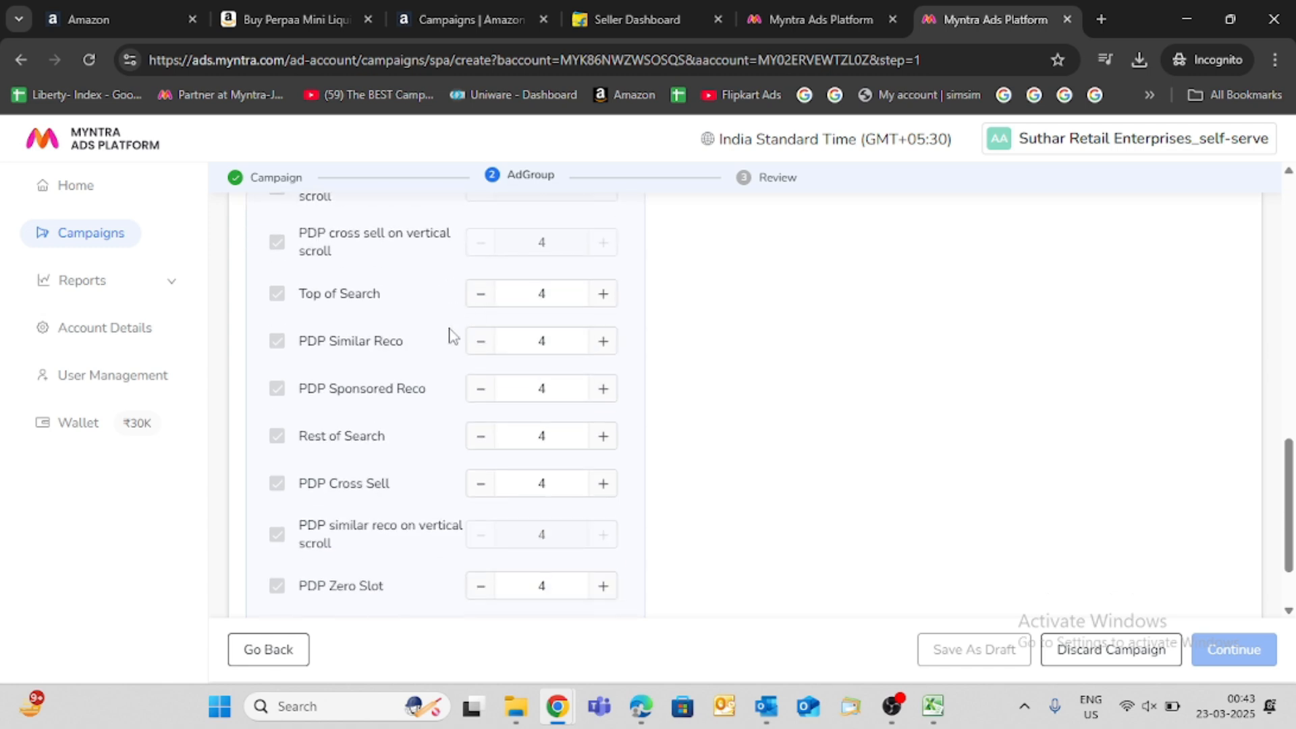
pyautogui.scroll(1, 471, 304)
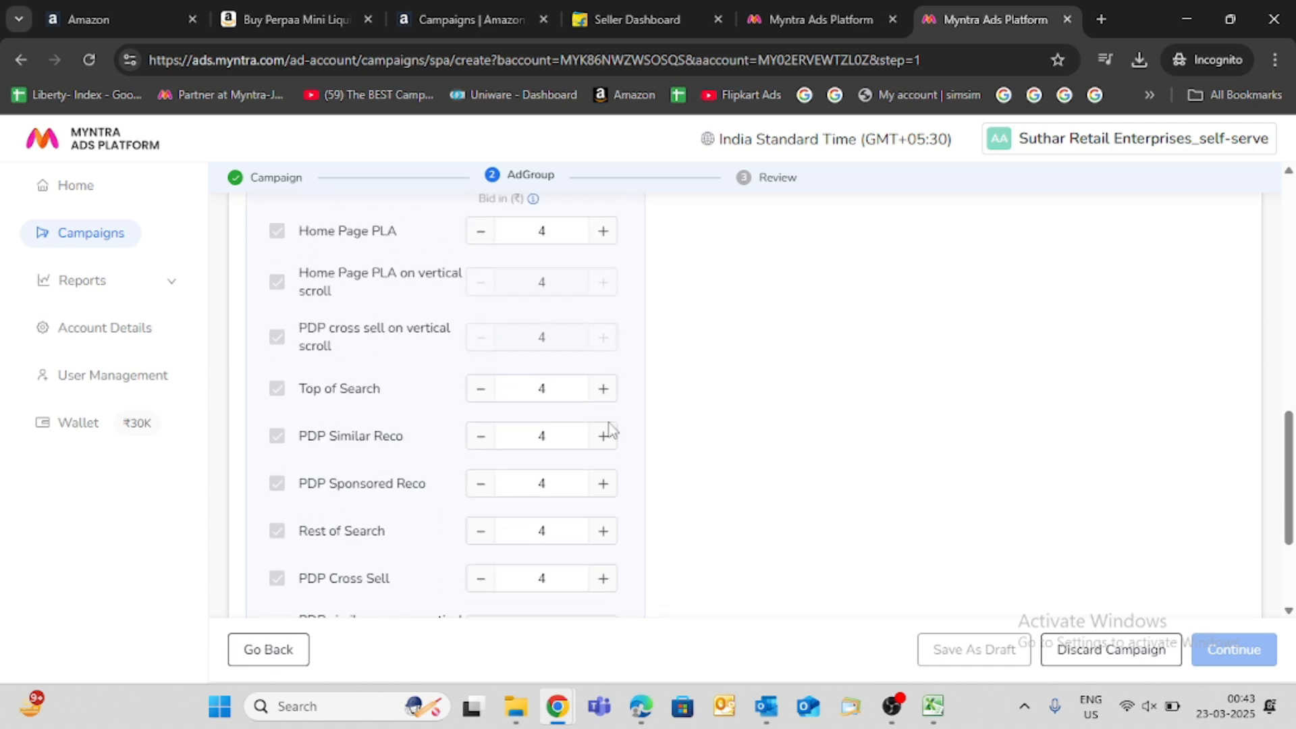
# - Set the placement bids for Top of Search and Rest of Search to ₹4.20 each
pyautogui.click(560, 388)
pyautogui.write('.20')
pyautogui.scroll(-1, 338, 398)
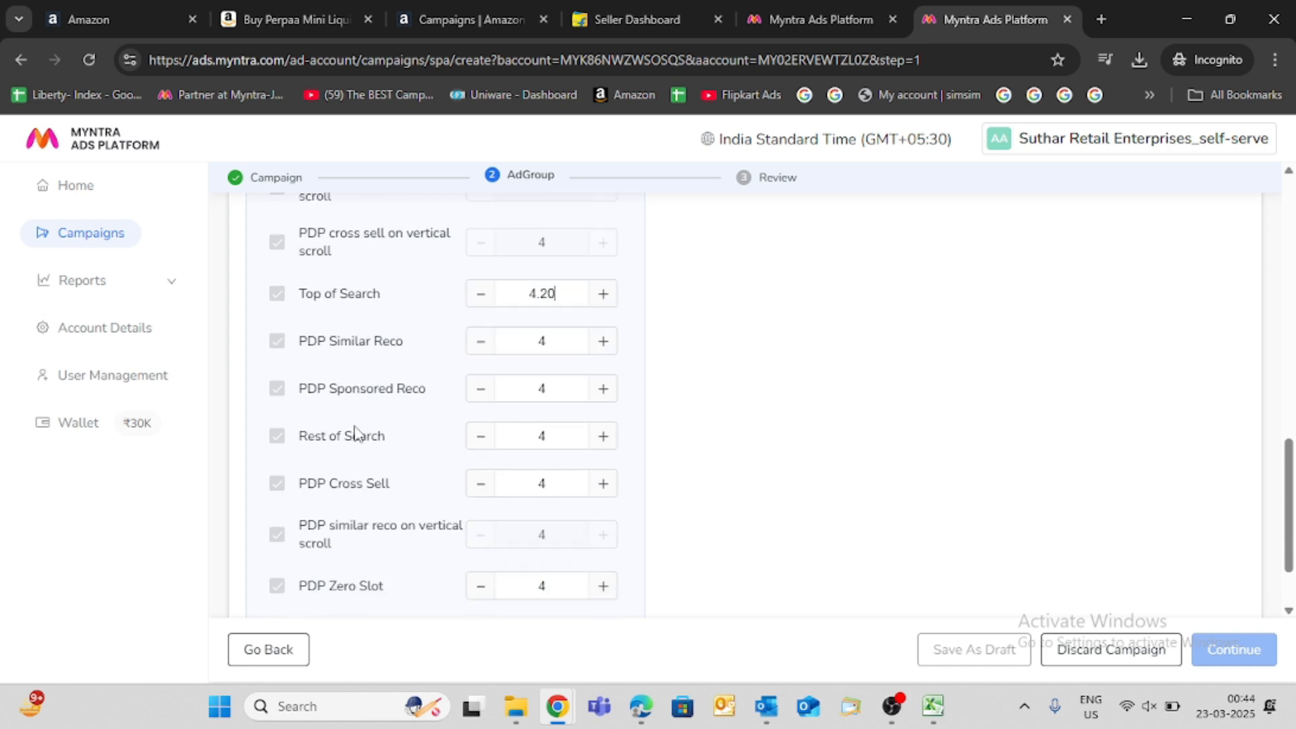
pyautogui.click(543, 437)
pyautogui.write('.20')
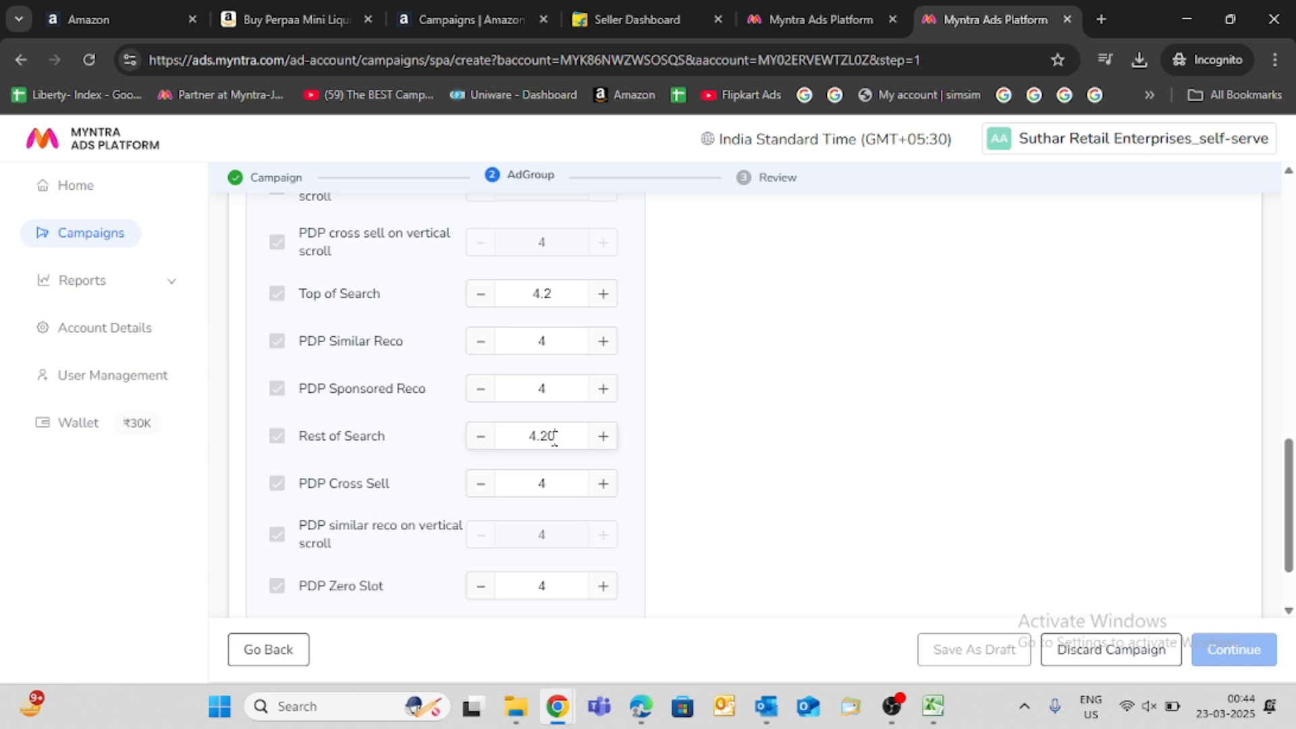
# - Set the placement bids for PDP Cross Sell and PDP Sponsored Reco to ₹4.20 each and review the bid list
pyautogui.scroll(-1, 557, 437)
pyautogui.click(565, 397)
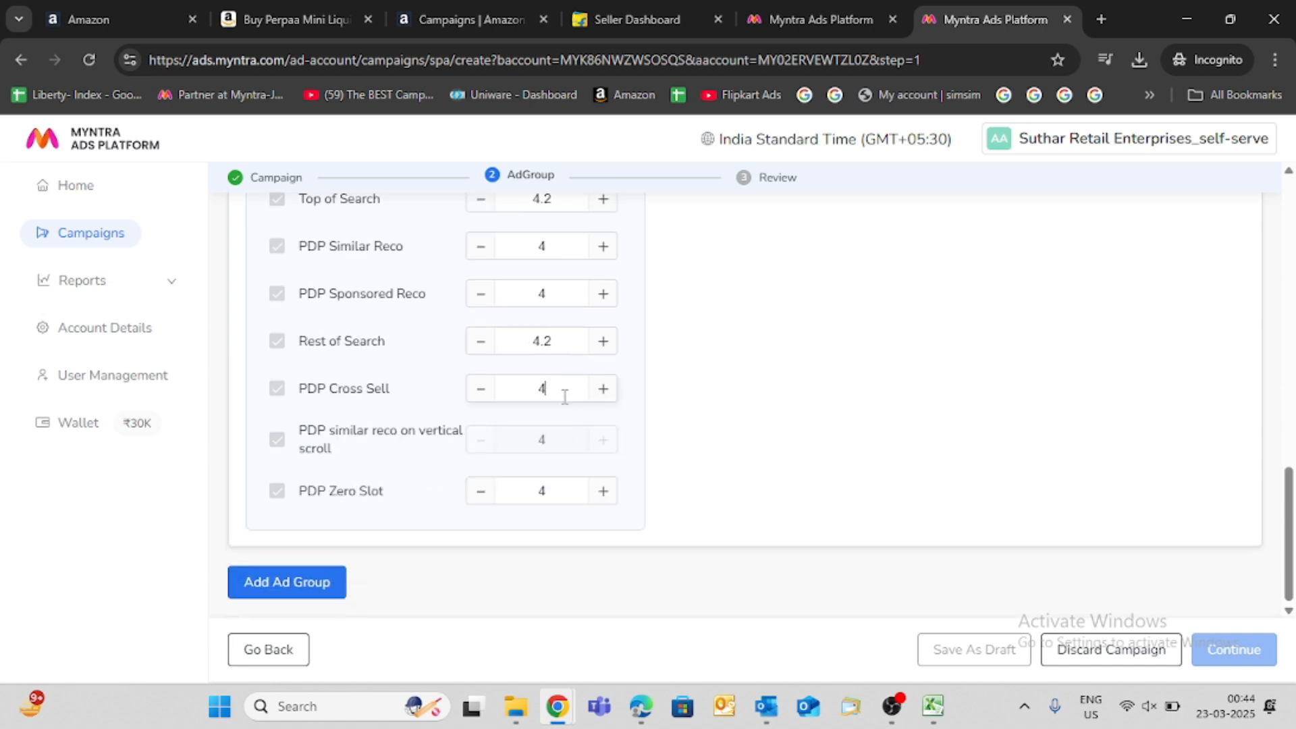
pyautogui.write('.20')
pyautogui.scroll(1, 566, 435)
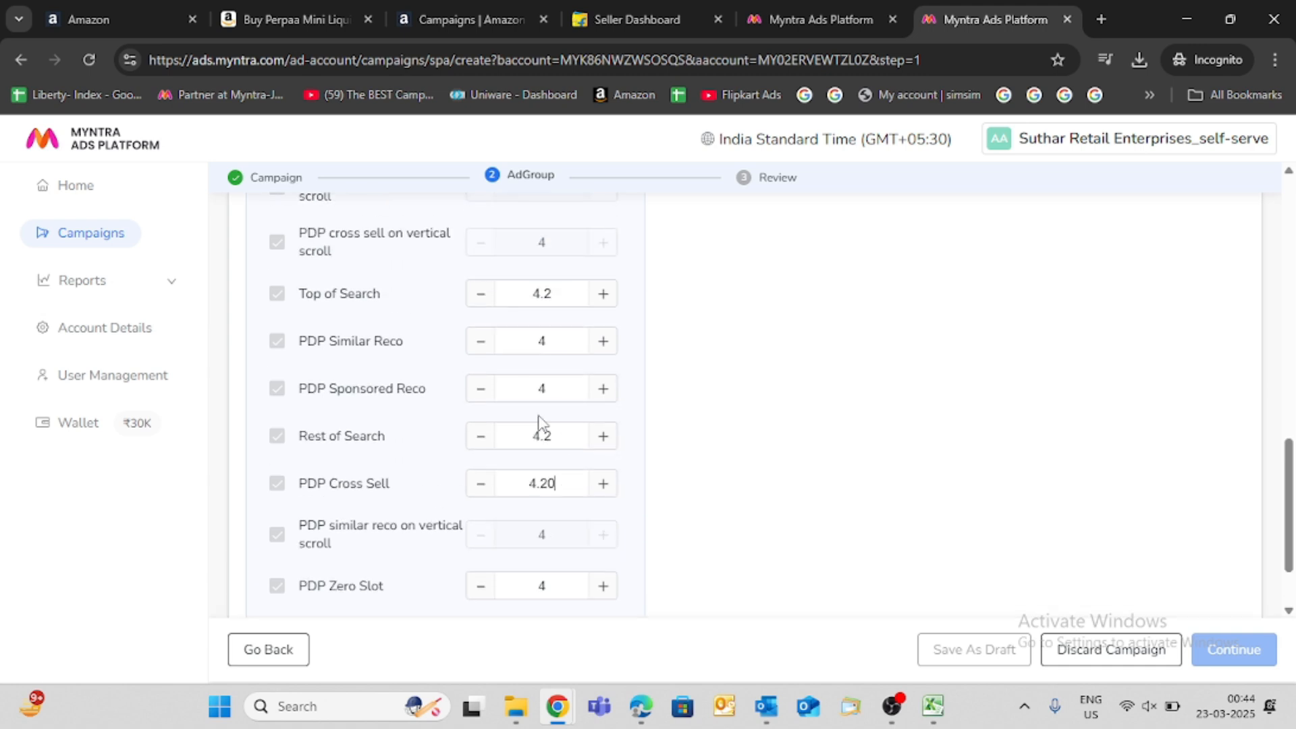
pyautogui.click(551, 396)
pyautogui.write('.20')
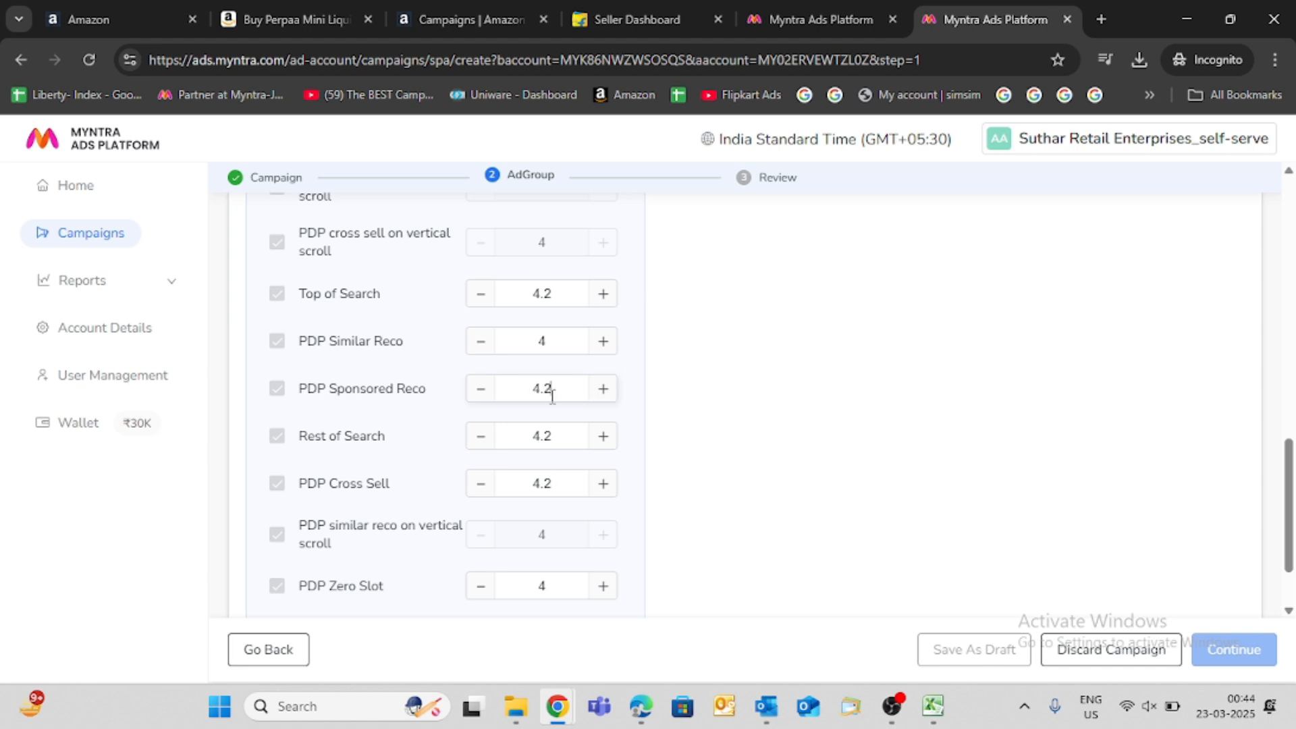
pyautogui.click(675, 383)
pyautogui.scroll(-2, 675, 383)
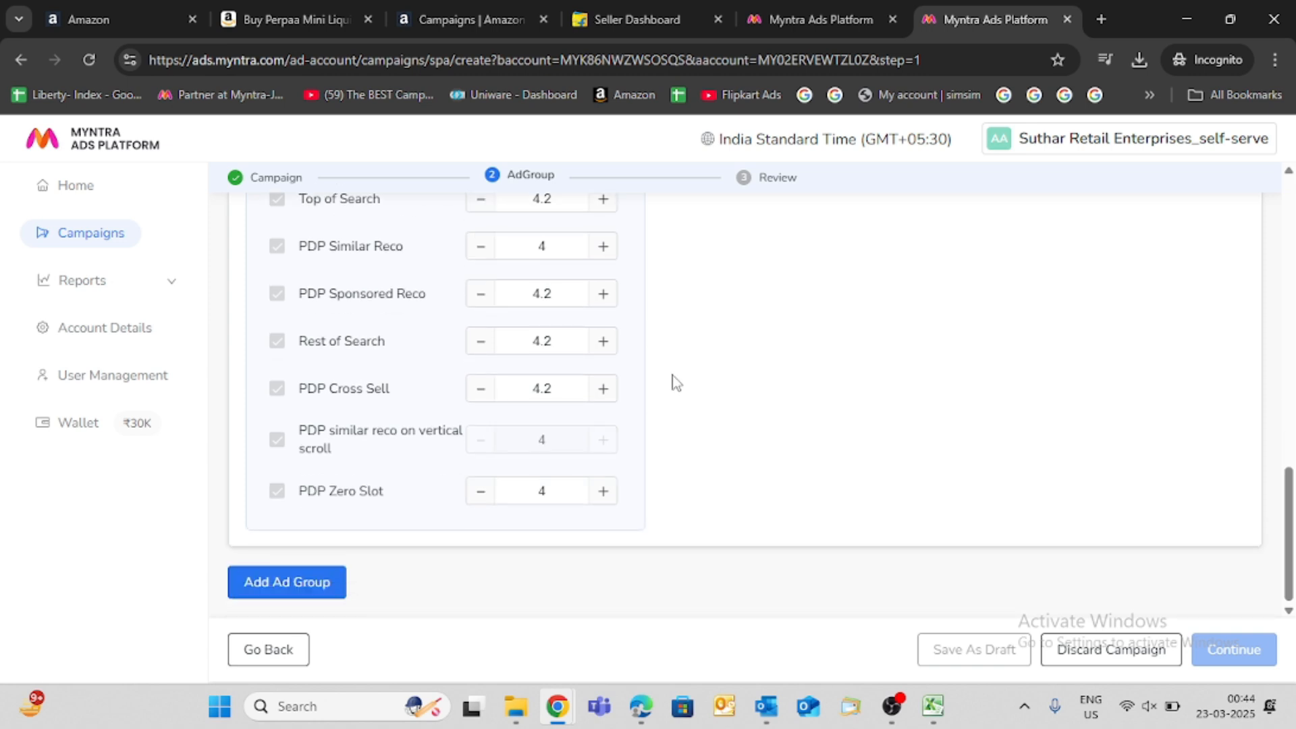
pyautogui.scroll(3, 674, 383)
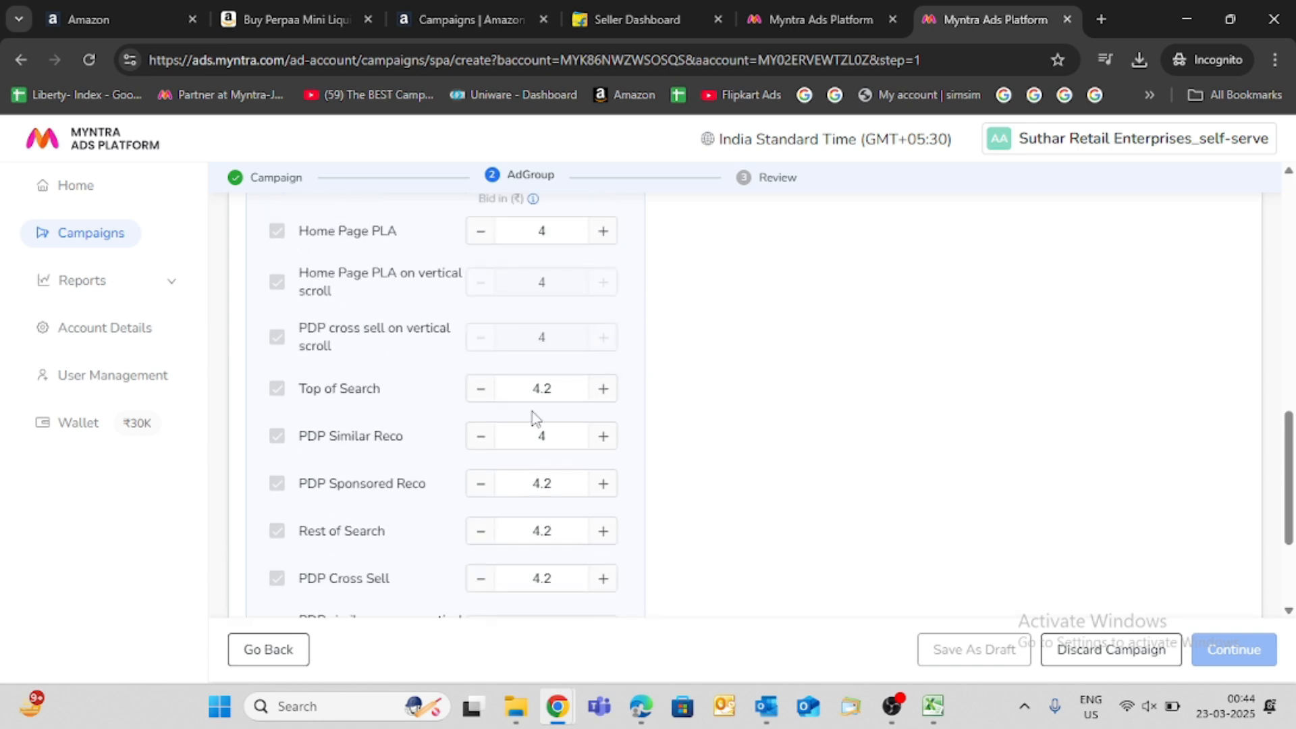
pyautogui.scroll(-3, 533, 416)
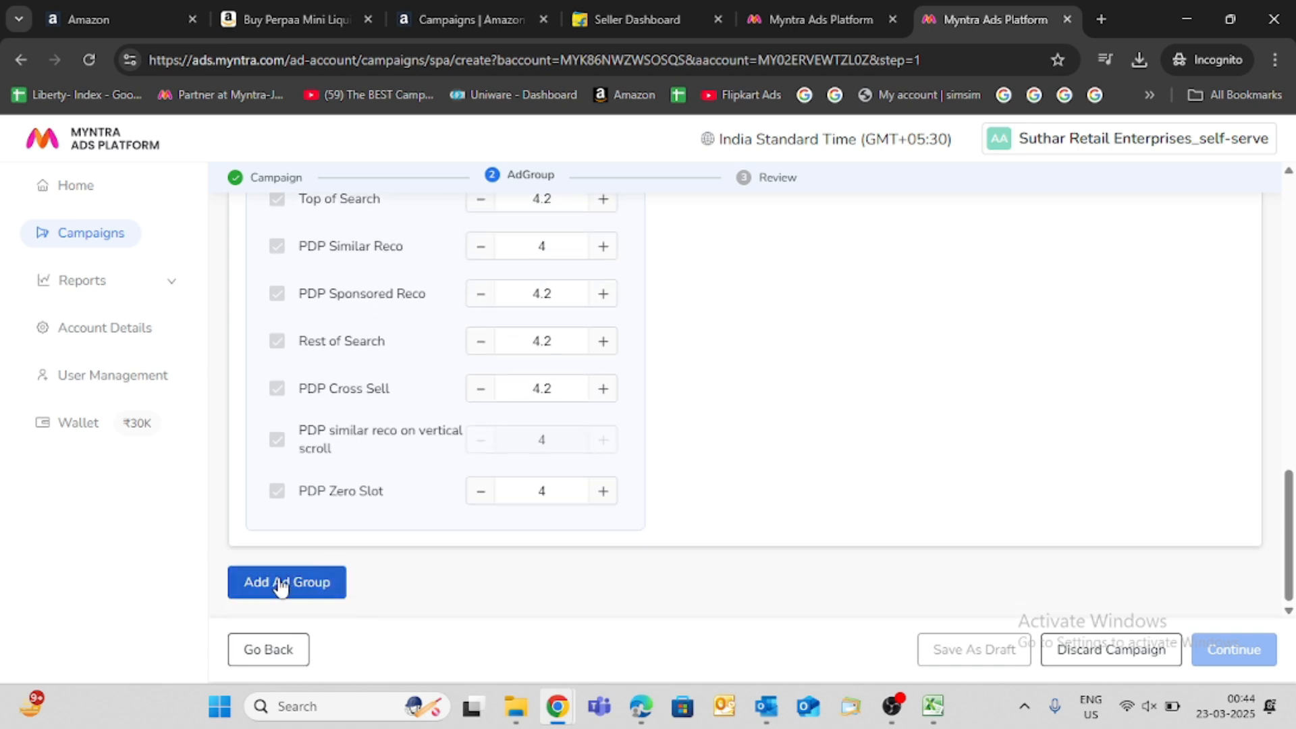
# - Try to change the minutes of the ad group's end time to 30
pyautogui.scroll(15, 894, 383)
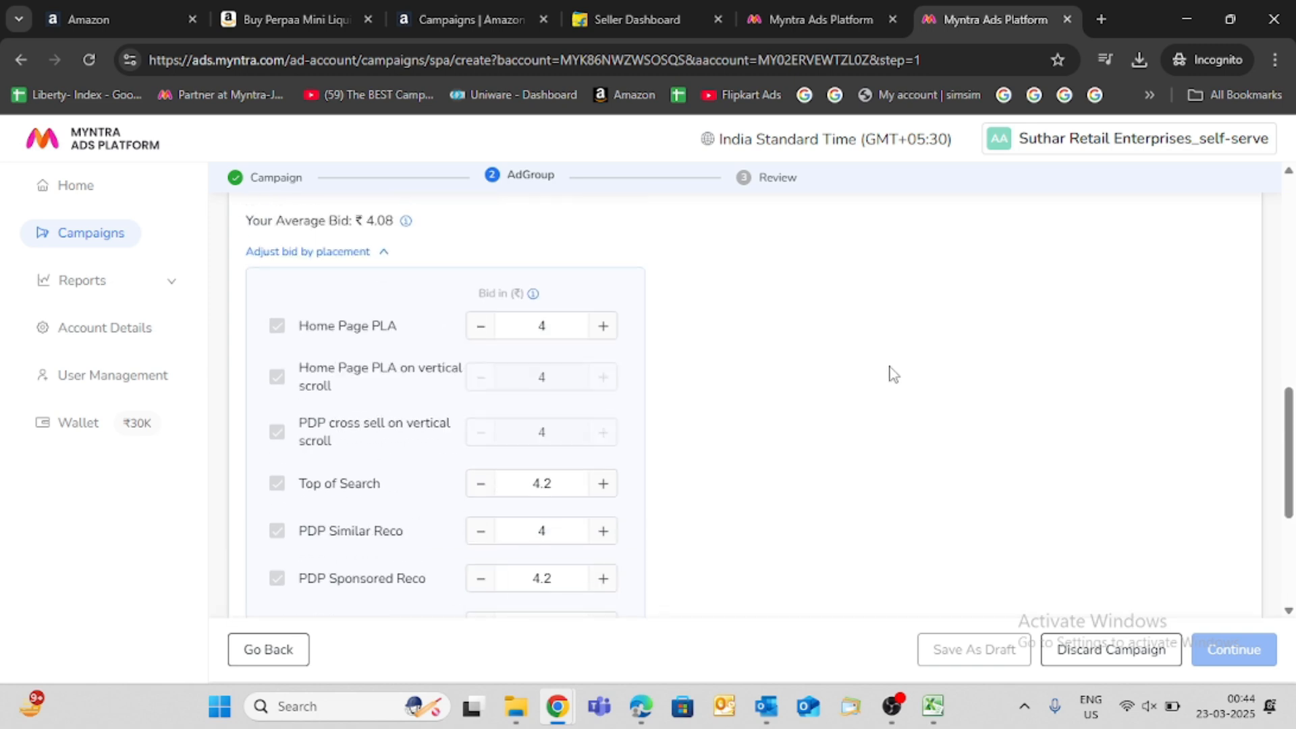
pyautogui.scroll(2, 695, 339)
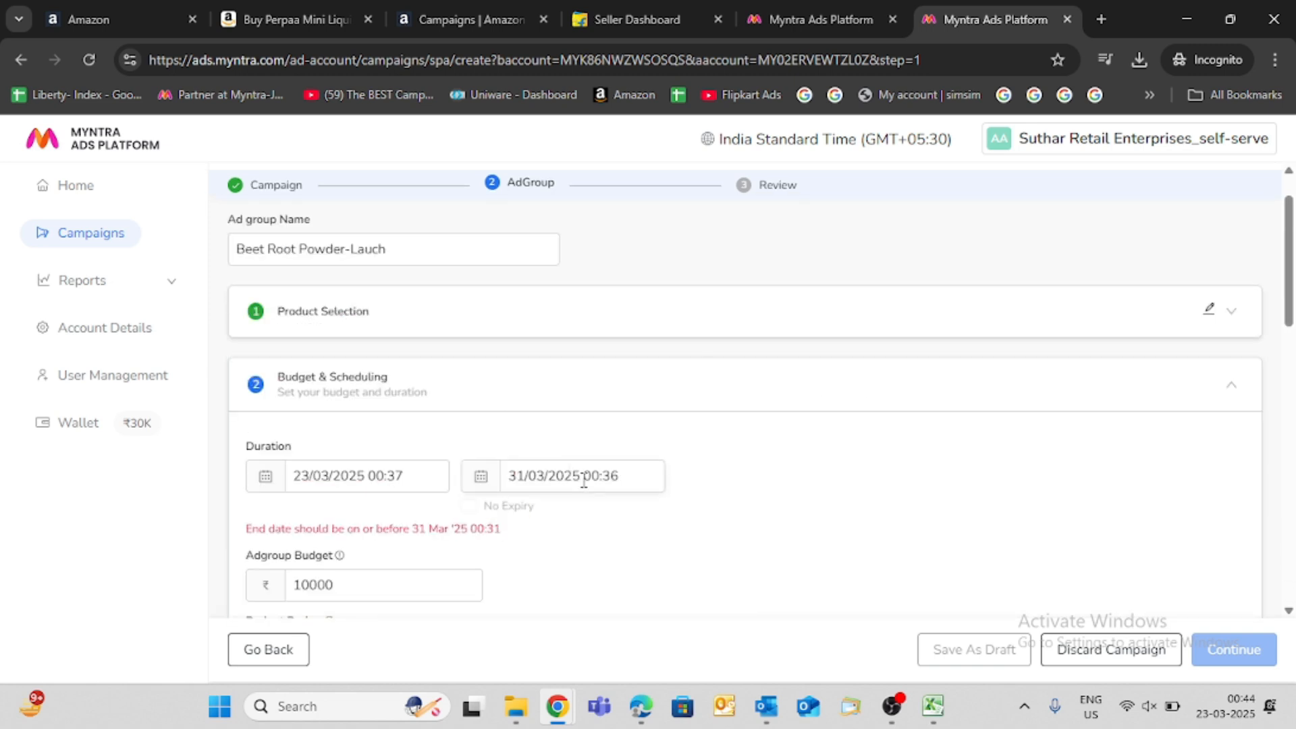
pyautogui.click(557, 484)
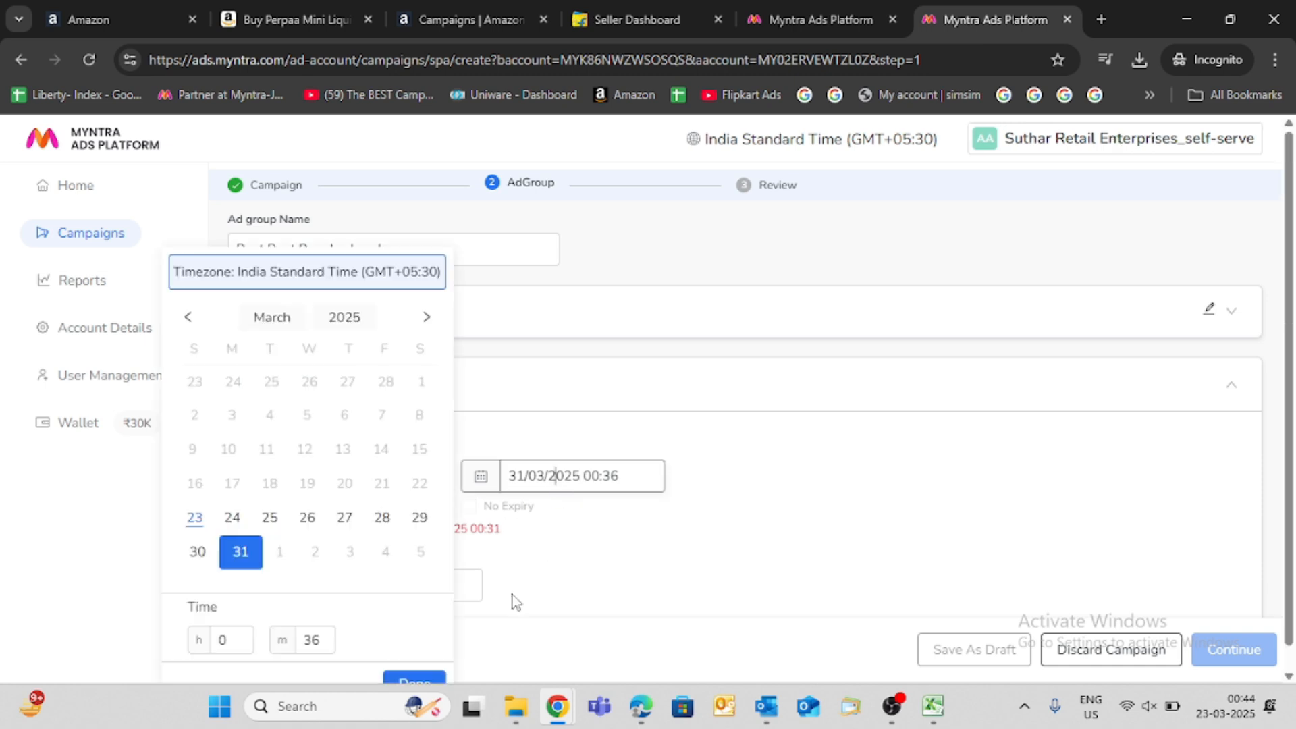
pyautogui.click(323, 641)
pyautogui.moveTo(324, 647); pyautogui.dragTo(305, 653)
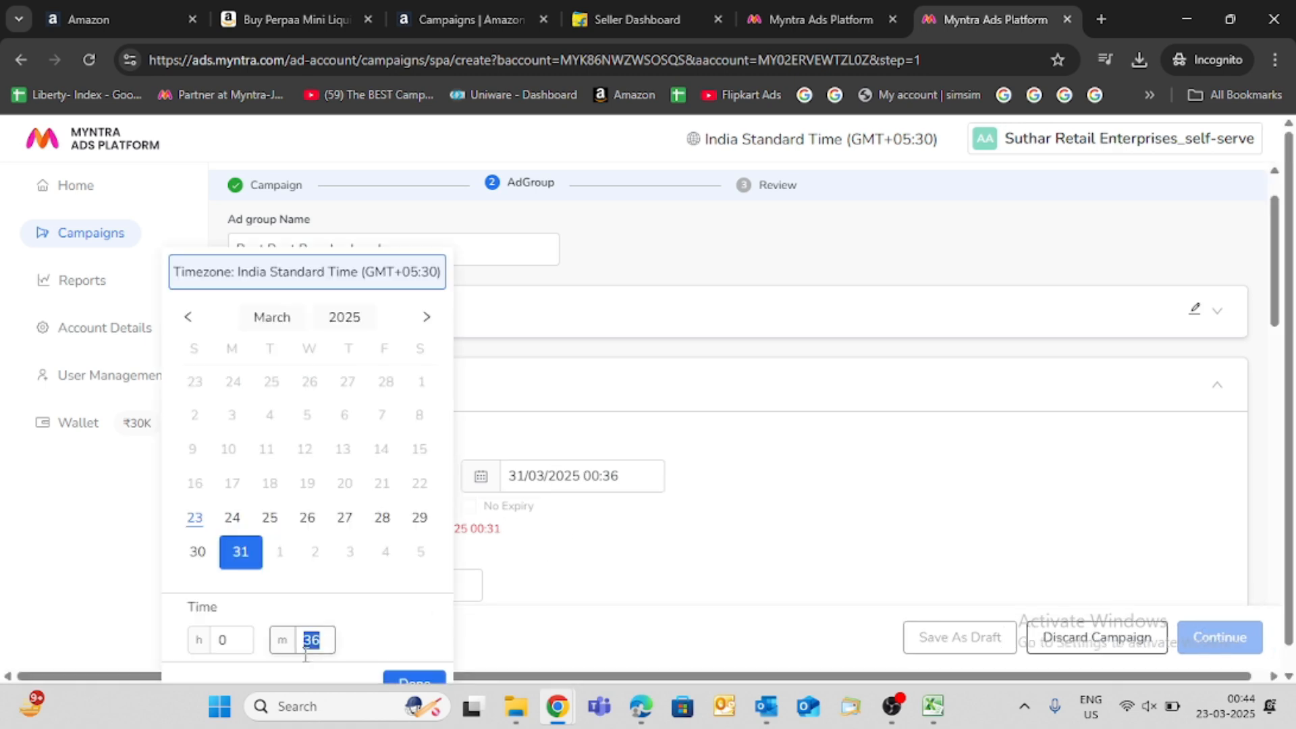
pyautogui.write('30')
pyautogui.click(369, 635)
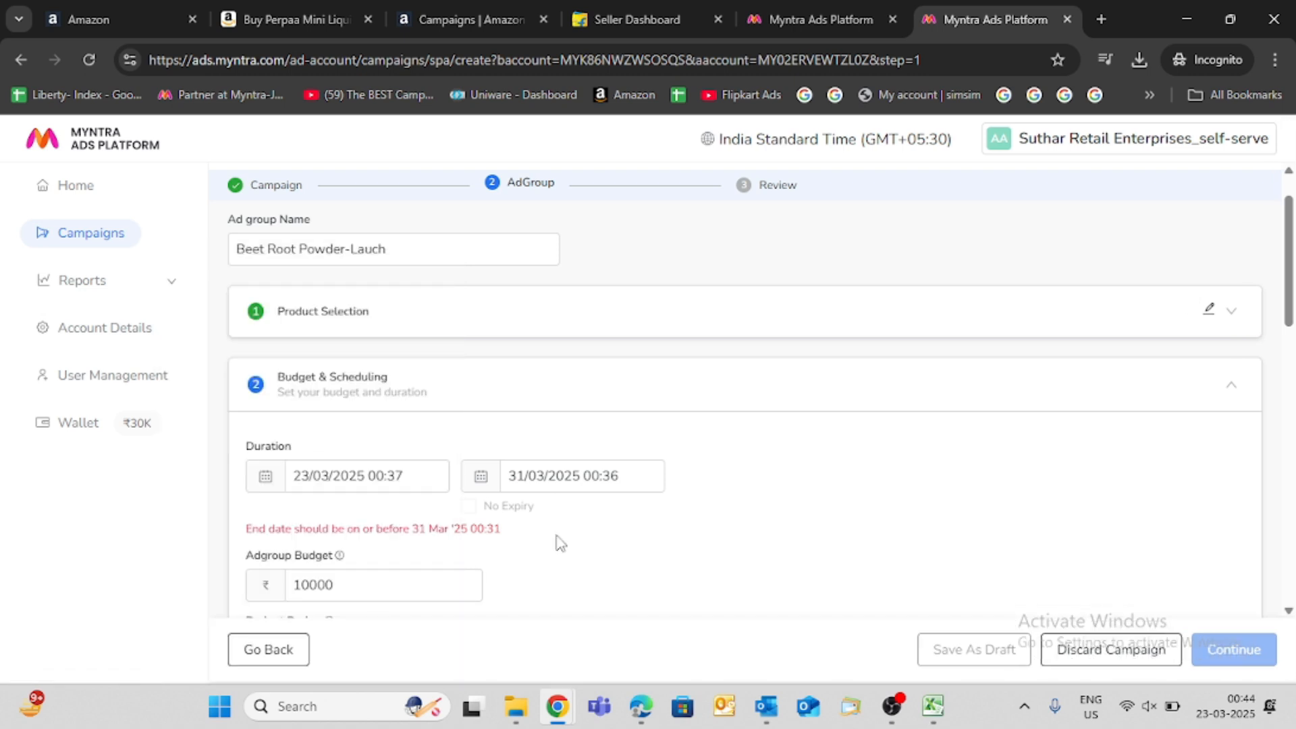
# - Set the ad group's end time to 00:30 on 31/03/2025 and apply it
pyautogui.click(578, 480)
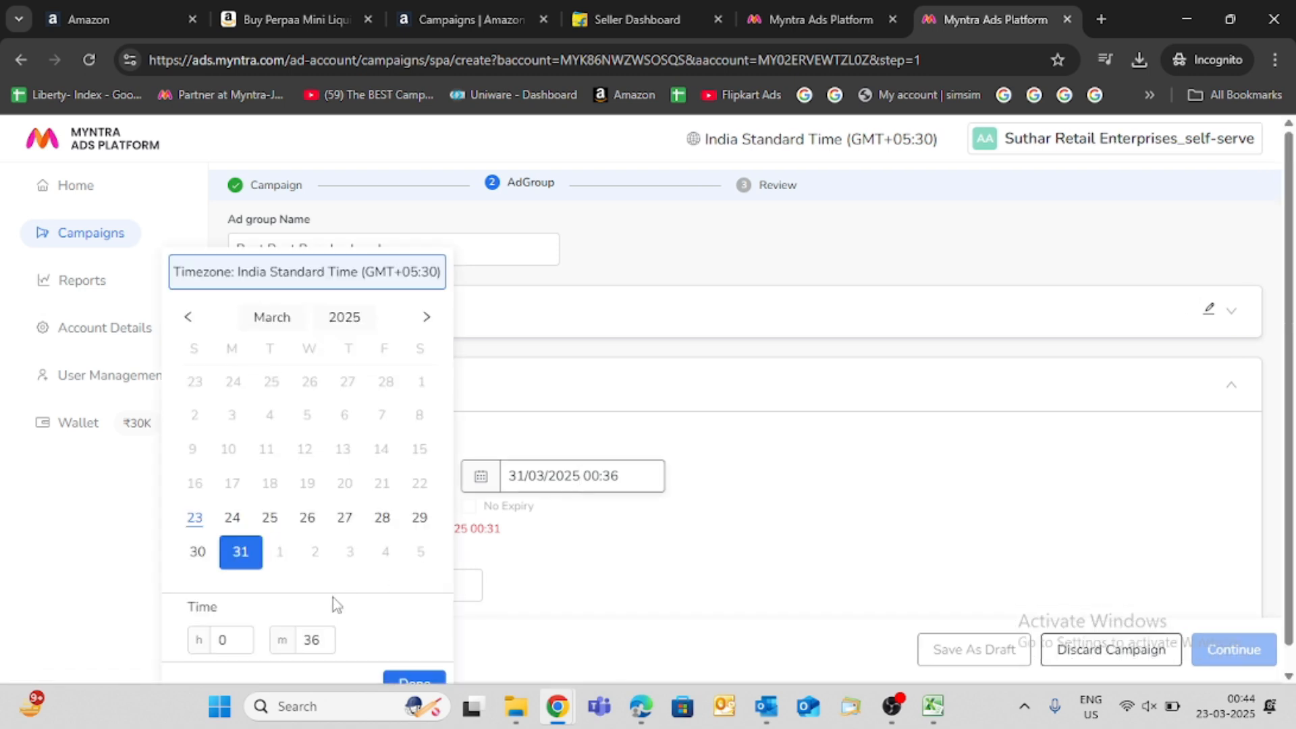
pyautogui.click(323, 640)
pyautogui.press('BackSpace')
pyautogui.write('9')
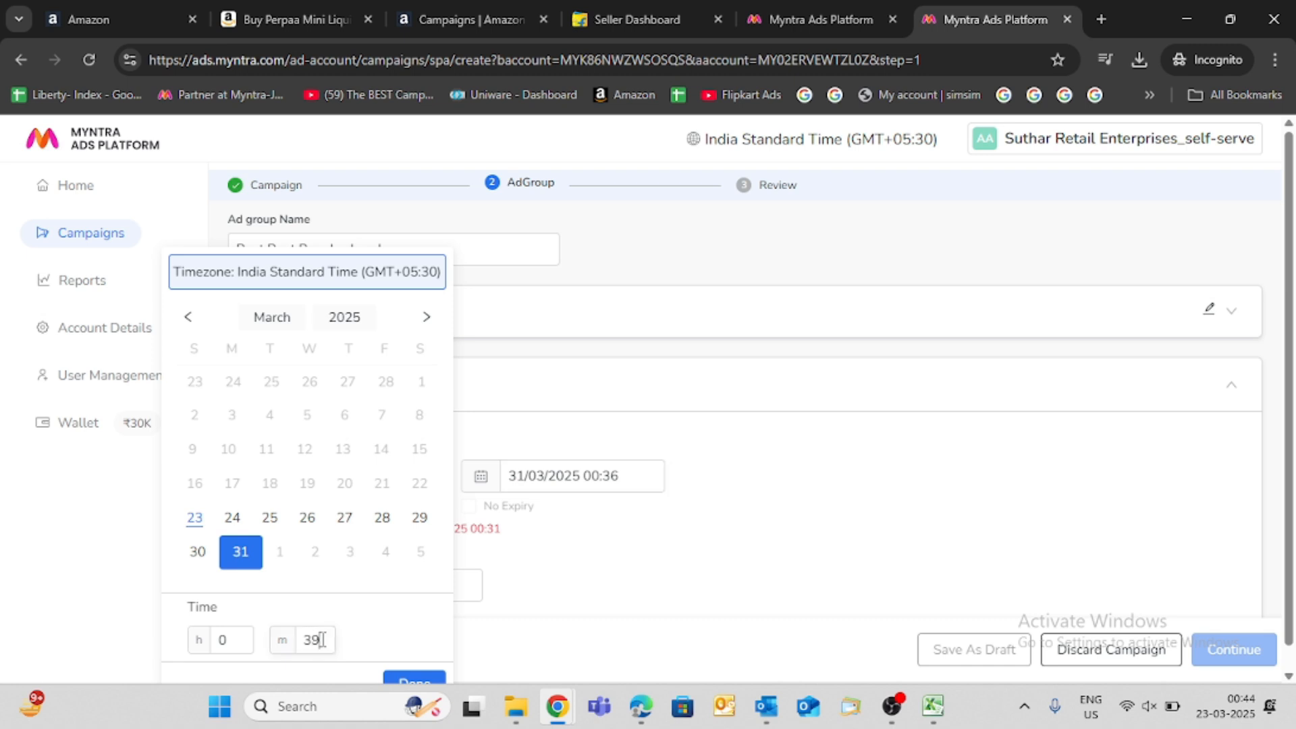
pyautogui.press('BackSpace')
pyautogui.write('0')
pyautogui.click(431, 675)
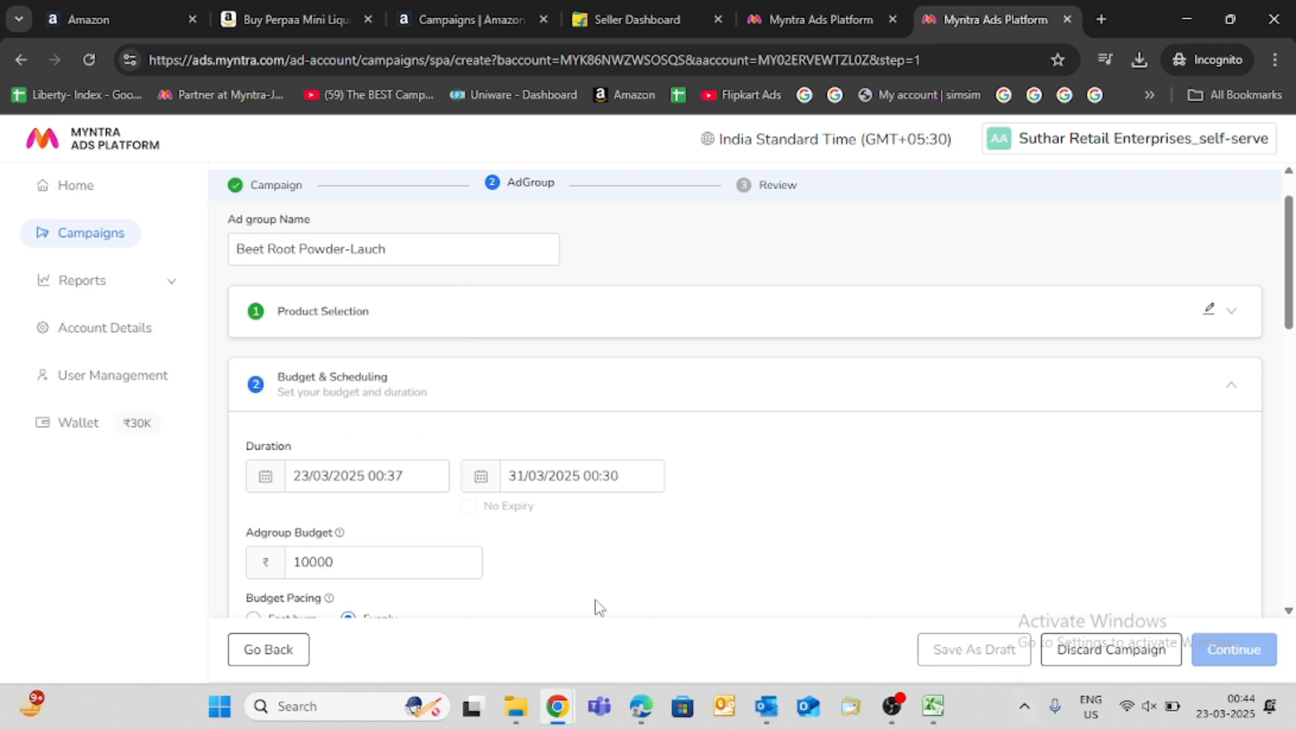
# - Add the completed ad group to the campaign and start creating a second one
pyautogui.scroll(-5, 316, 572)
pyautogui.scroll(-8, 315, 571)
pyautogui.click(318, 581)
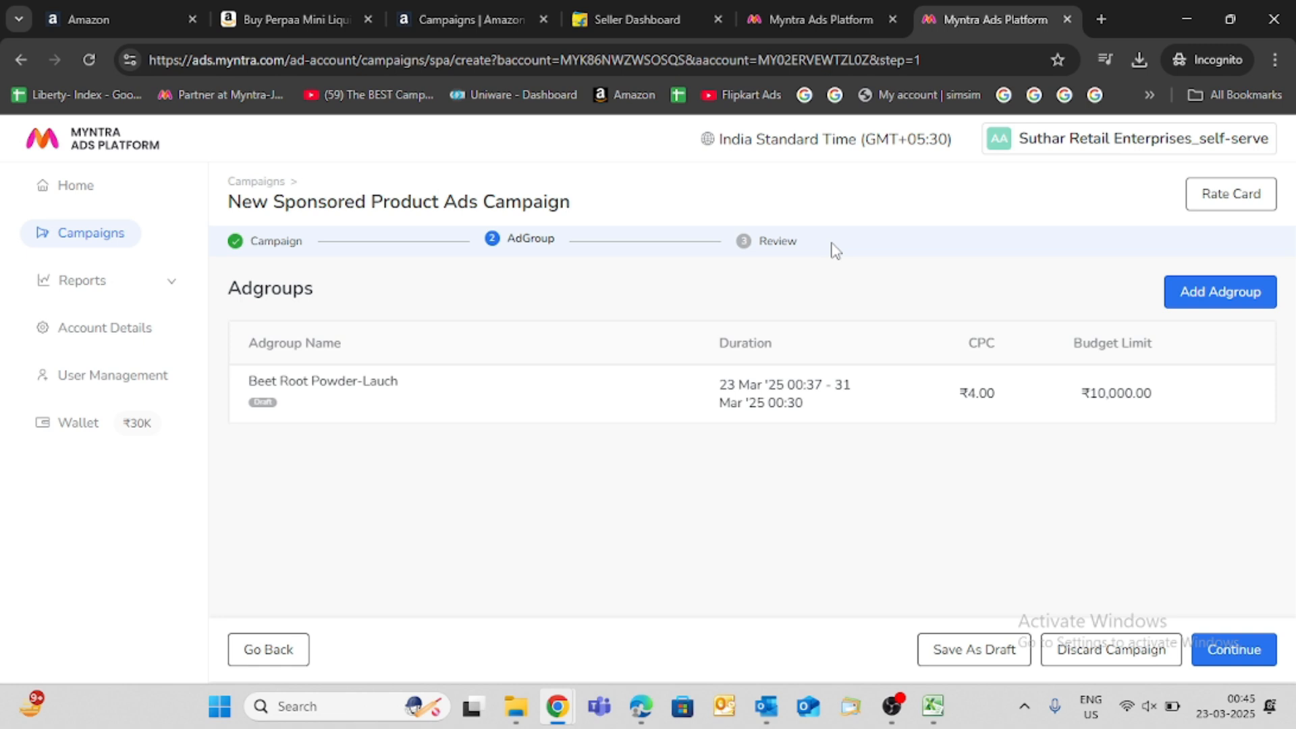
pyautogui.click(1229, 304)
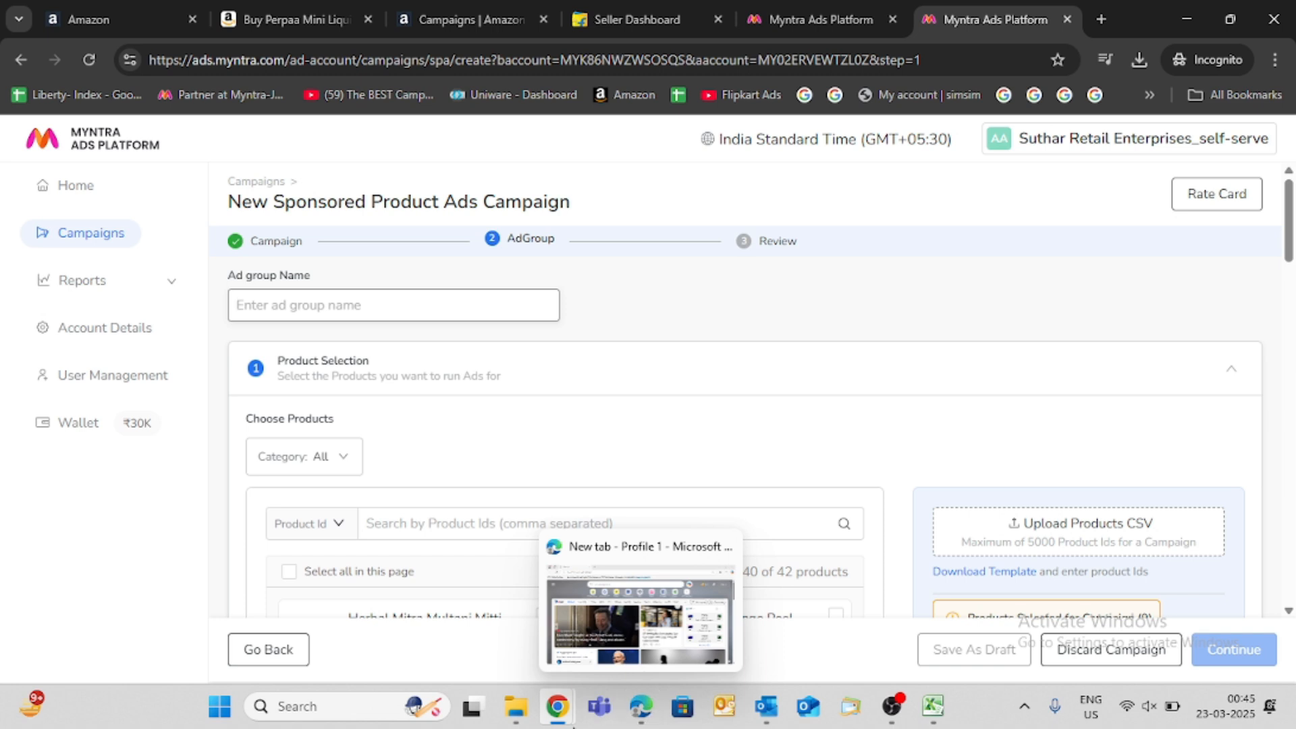
# - Switch to the seller listings report in Excel and examine the titles of the single and combo powder products
pyautogui.click(773, 562)
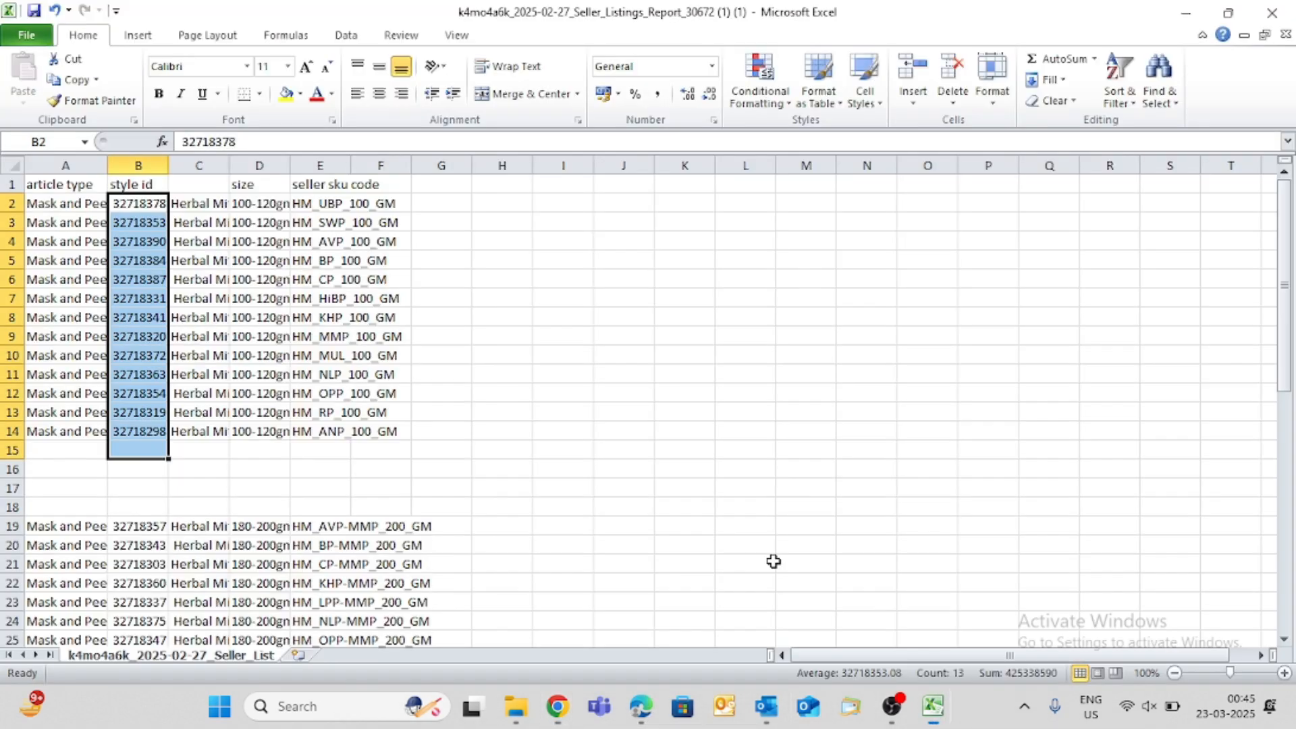
pyautogui.scroll(-1, 470, 512)
pyautogui.click(185, 490)
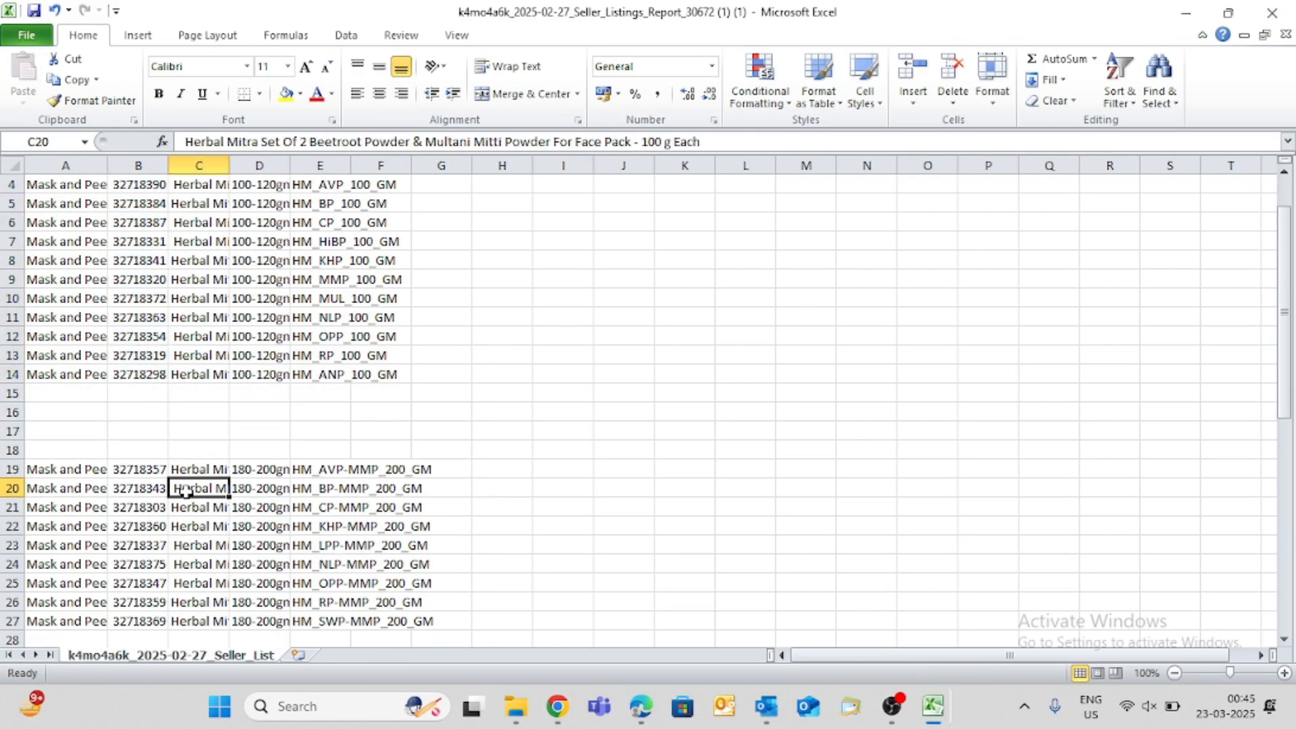
pyautogui.click(189, 525)
pyautogui.click(197, 556)
pyautogui.click(198, 619)
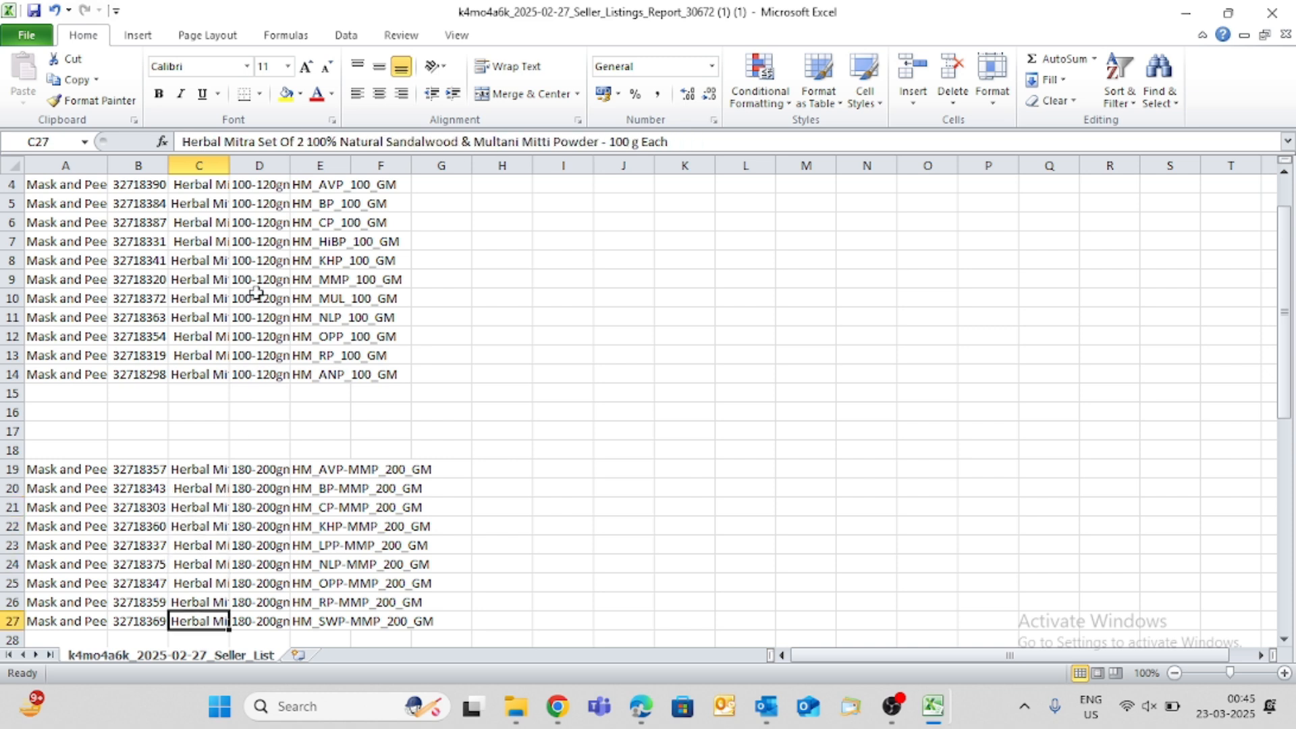
pyautogui.click(213, 300)
pyautogui.click(208, 353)
pyautogui.scroll(-3, 208, 391)
pyautogui.click(208, 395)
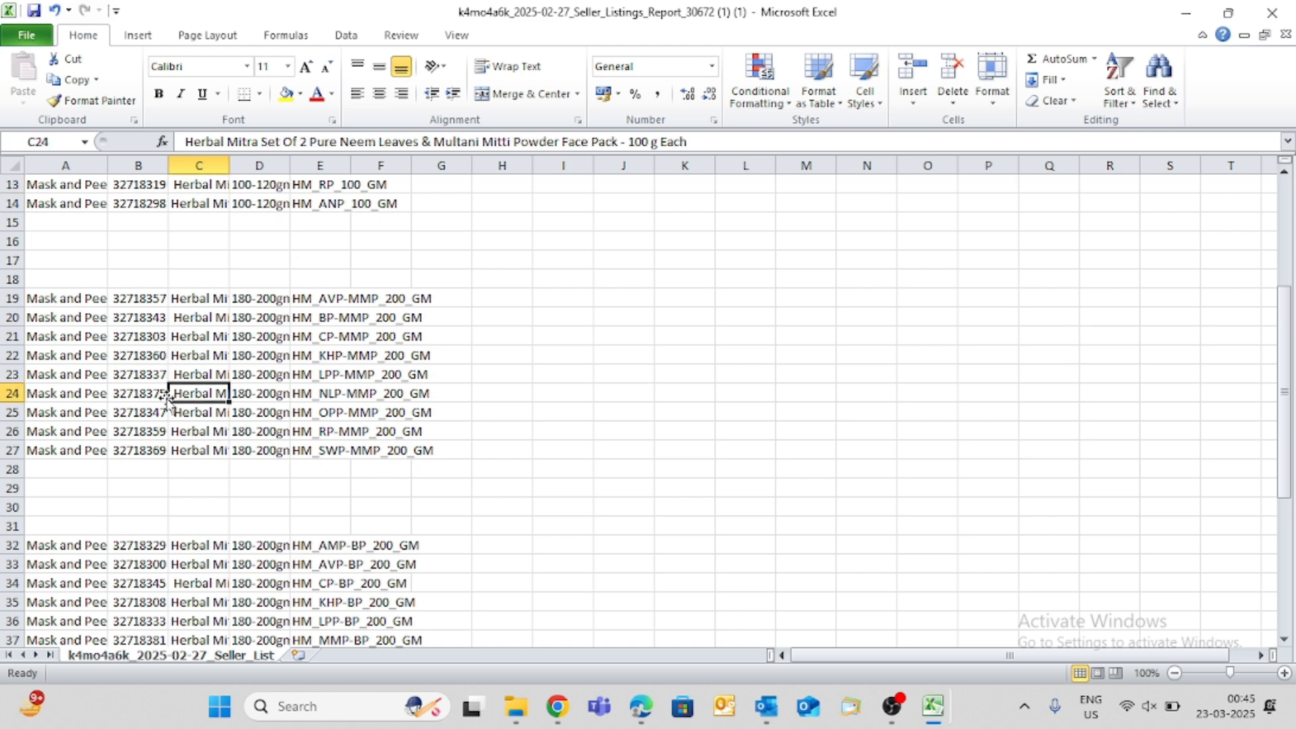
pyautogui.scroll(-1, 186, 513)
pyautogui.click(204, 490)
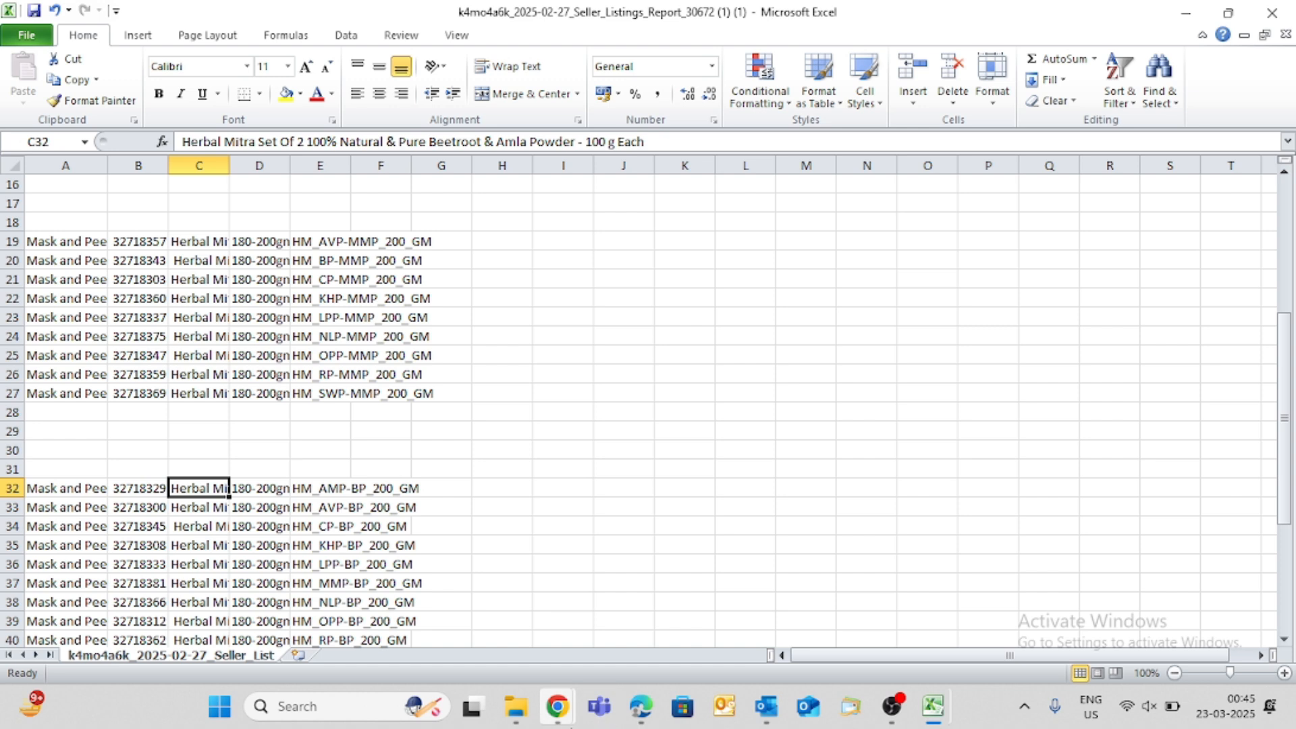
# - Return to the Myntra campaign in Chrome and name the new ad group "Beet Root Combo"
pyautogui.moveTo(571, 712)
pyautogui.click(661, 620)
pyautogui.click(343, 312)
pyautogui.write('Bee')
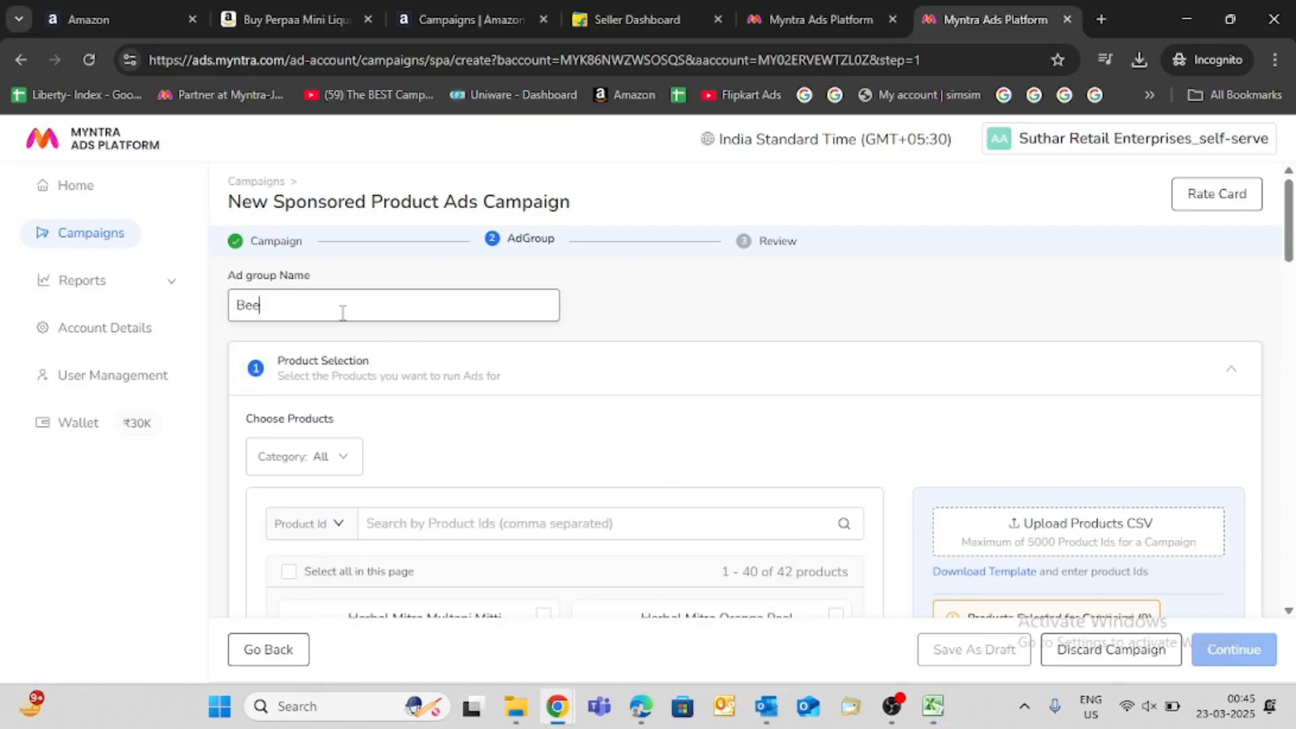
pyautogui.write('t Root Combo')
# - Switch to the seller listings report in Excel and copy the beetroot combo product IDs in cells B32:B41
pyautogui.scroll(-3, 746, 449)
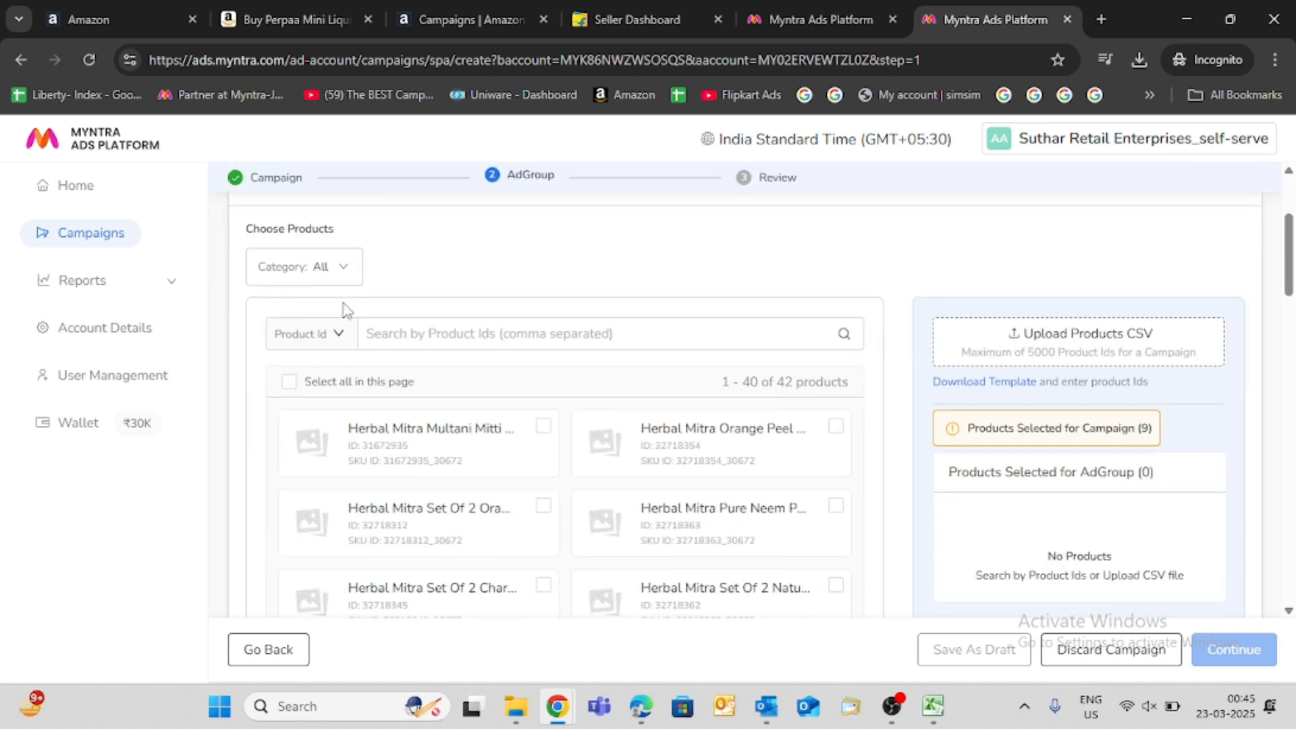
pyautogui.moveTo(932, 718)
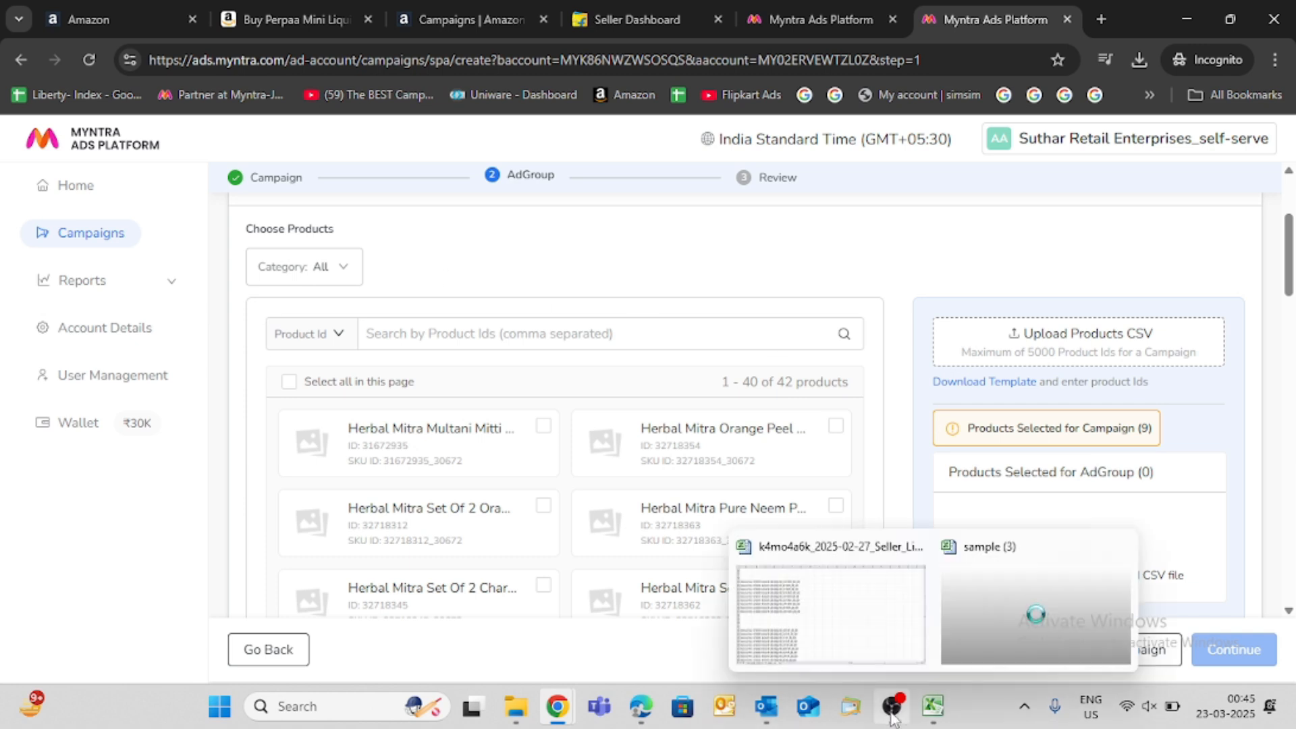
pyautogui.click(855, 630)
pyautogui.scroll(-2, 241, 531)
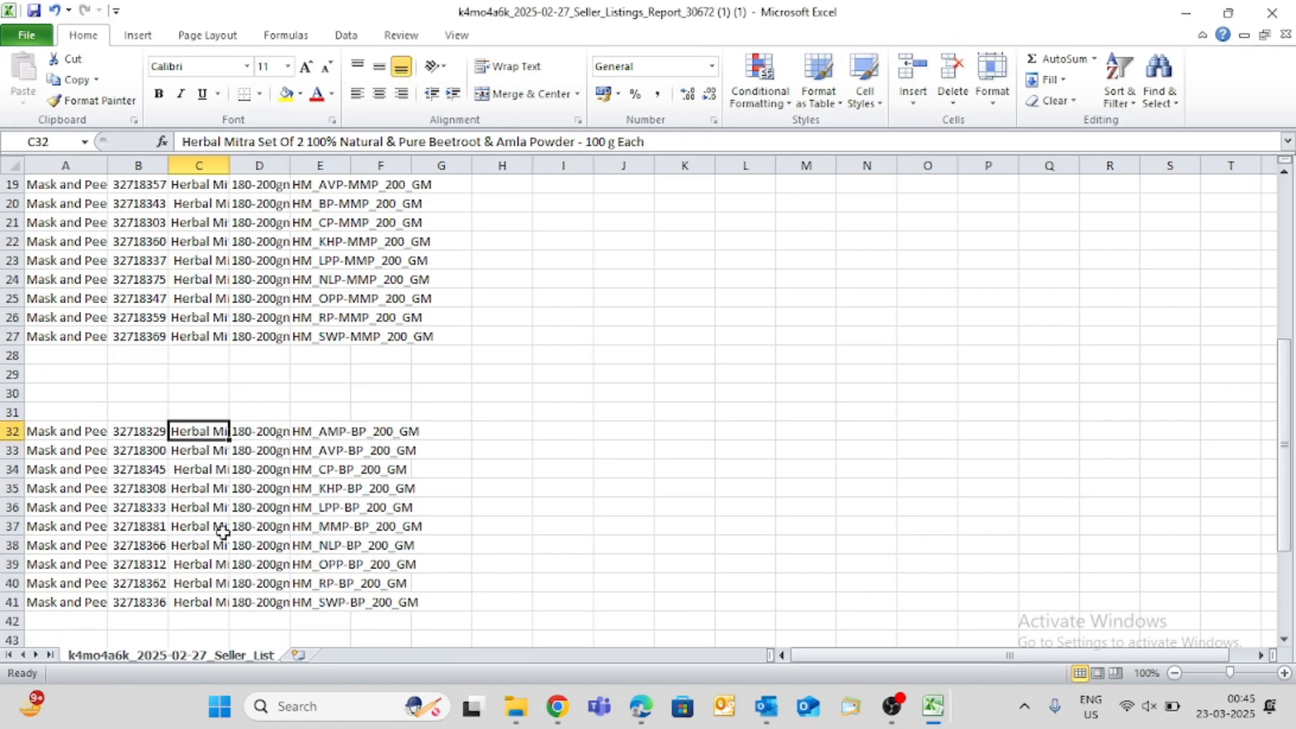
pyautogui.moveTo(133, 373); pyautogui.dragTo(130, 545)
pyautogui.hotkey('ctrl', 'c')
# - Switch to the sample (3) workbook and paste the combo product IDs as values from cell A3 down
pyautogui.moveTo(951, 717)
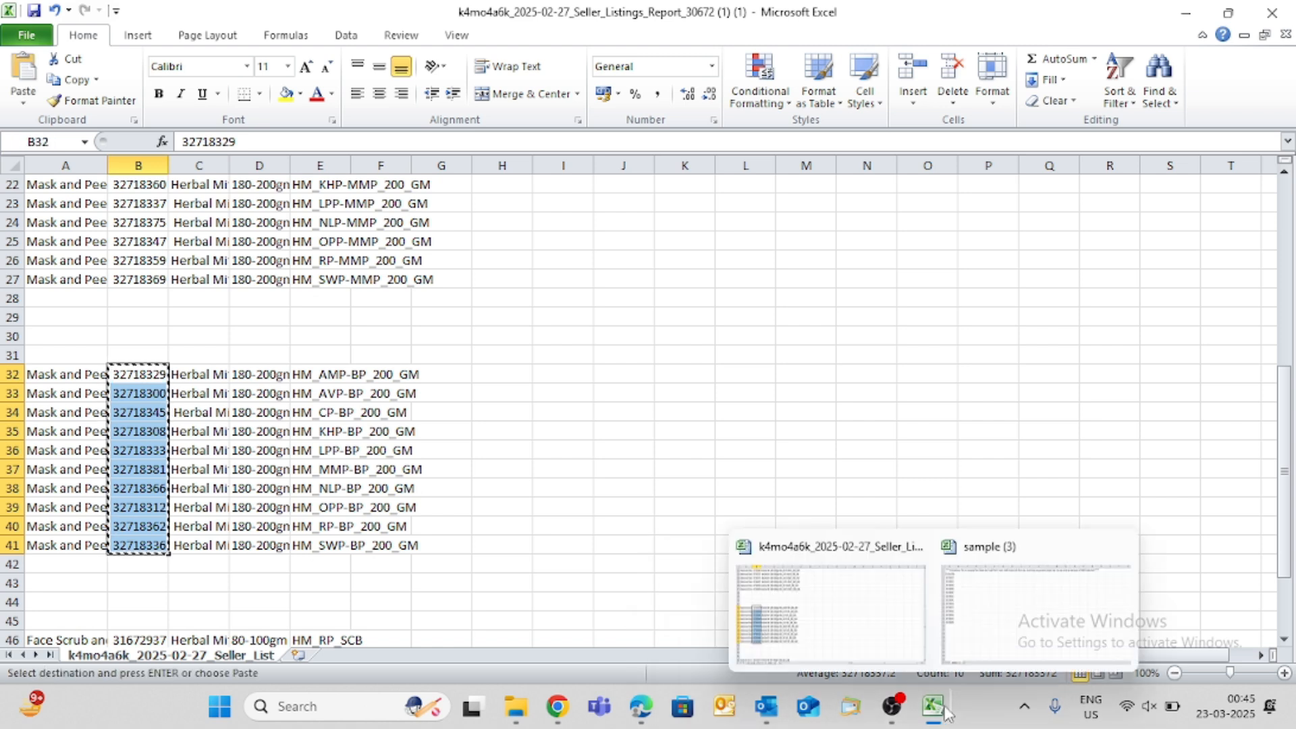
pyautogui.click(965, 609)
pyautogui.hotkey('ctrl', 'v')
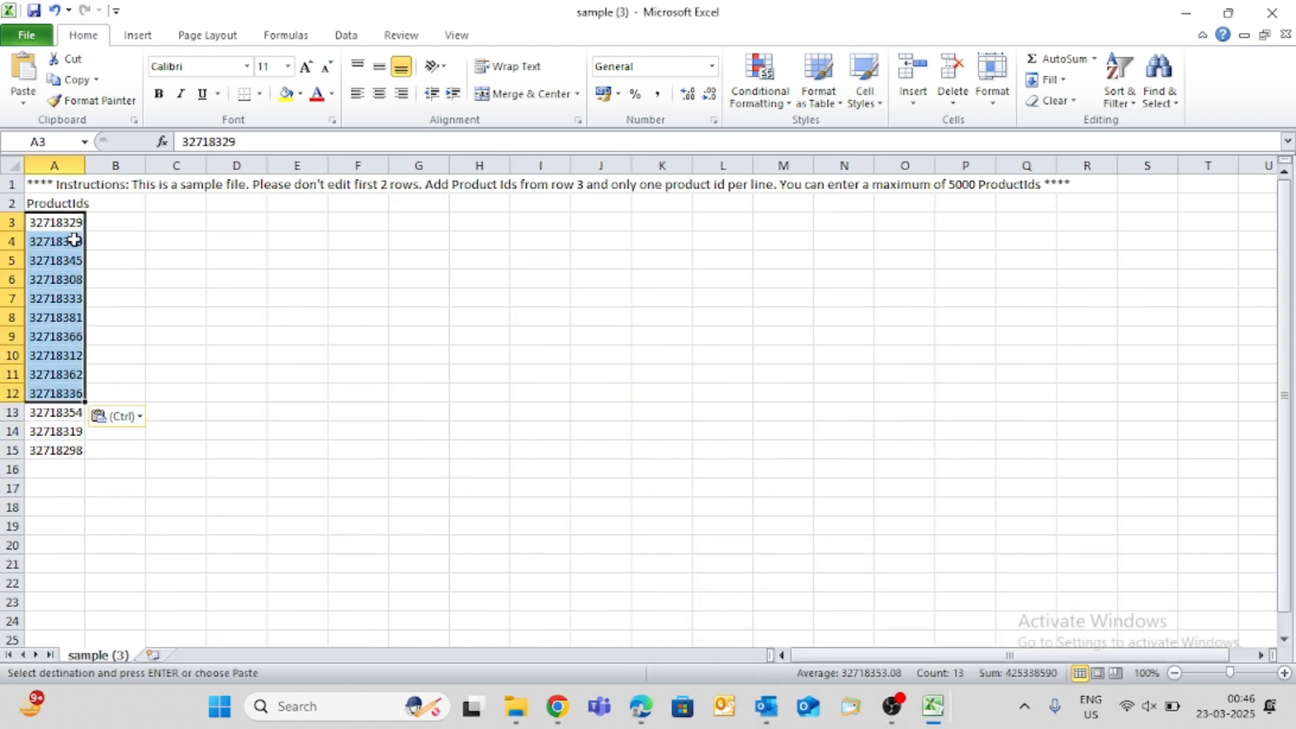
pyautogui.click(102, 416)
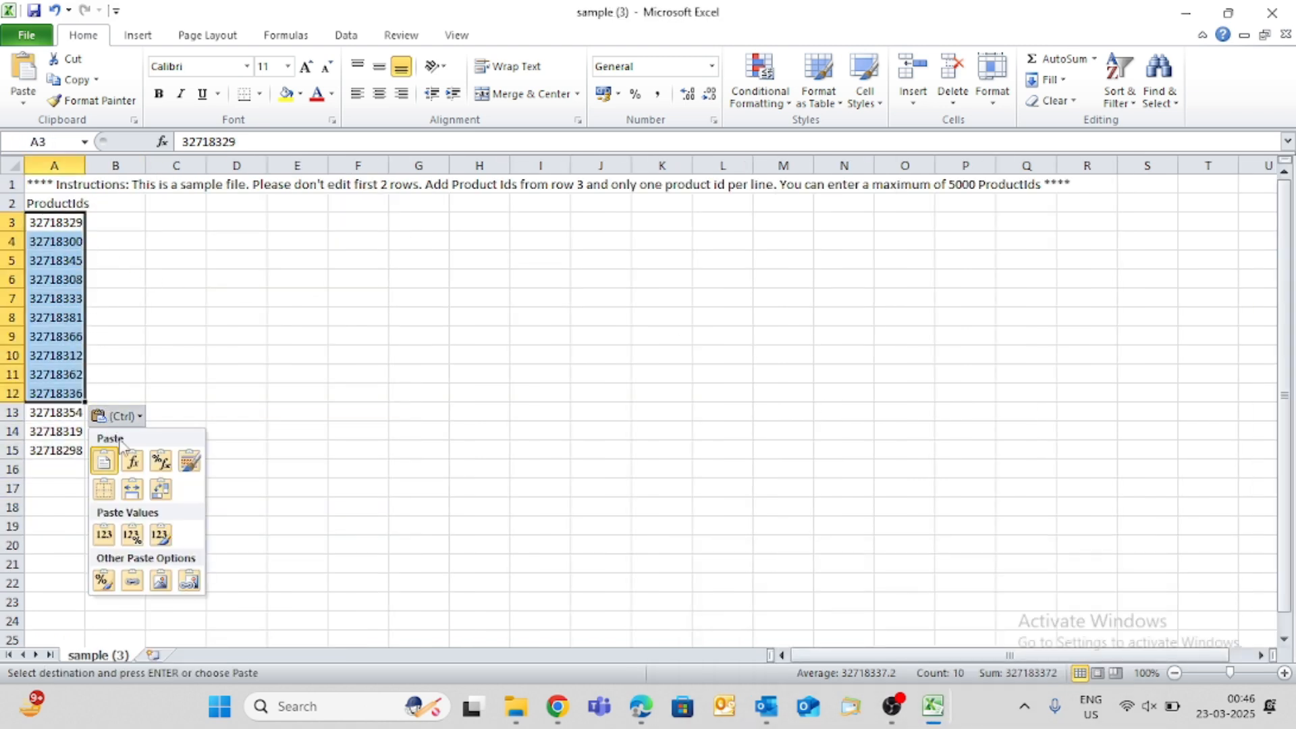
pyautogui.click(104, 535)
# - Clear the leftover product IDs from row 13 down and save sample (3) in CSV format
pyautogui.moveTo(12, 411); pyautogui.dragTo(18, 520)
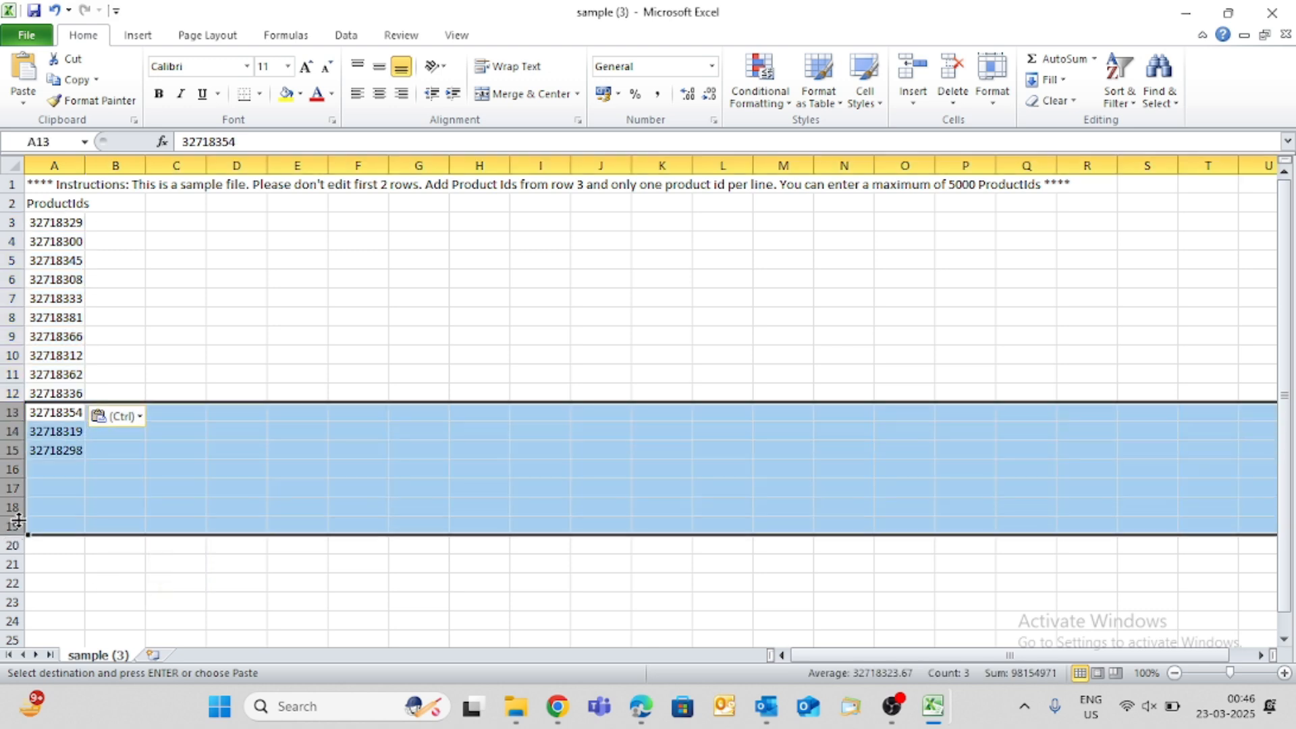
pyautogui.press('Delete')
pyautogui.hotkey('ctrl', 's')
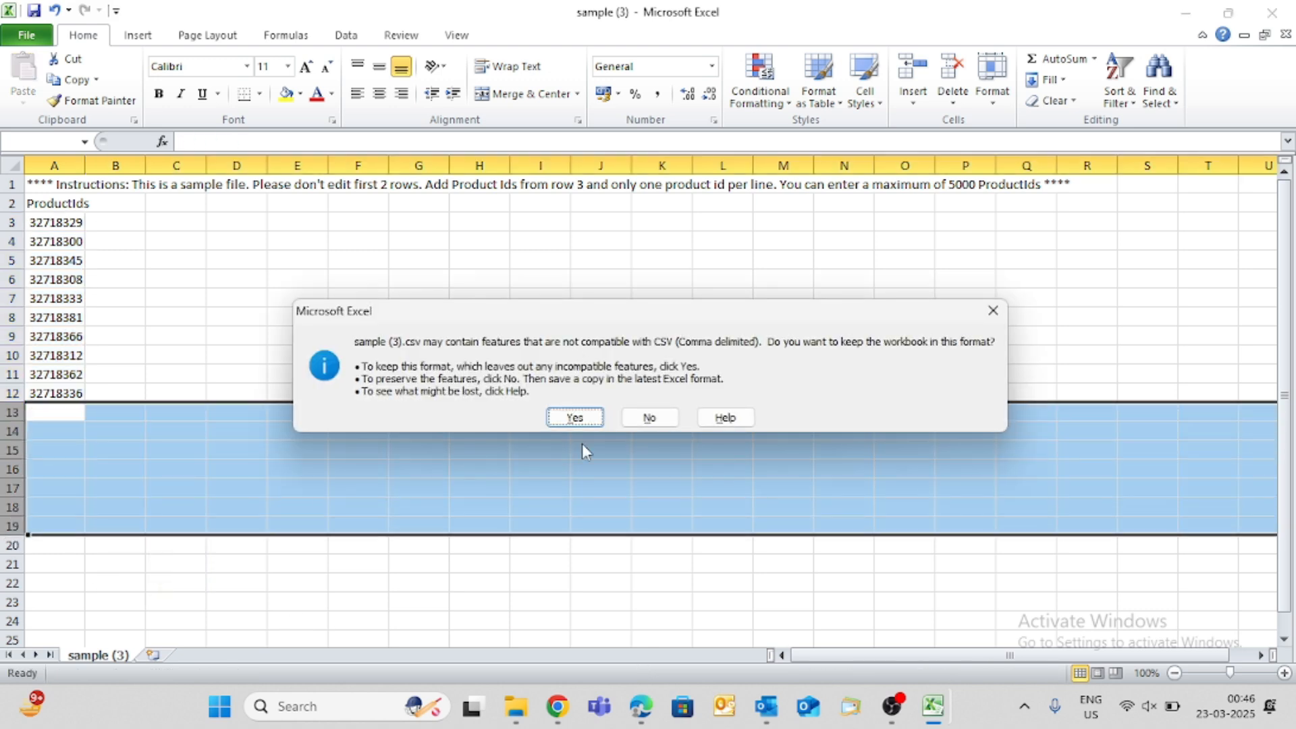
pyautogui.click(575, 418)
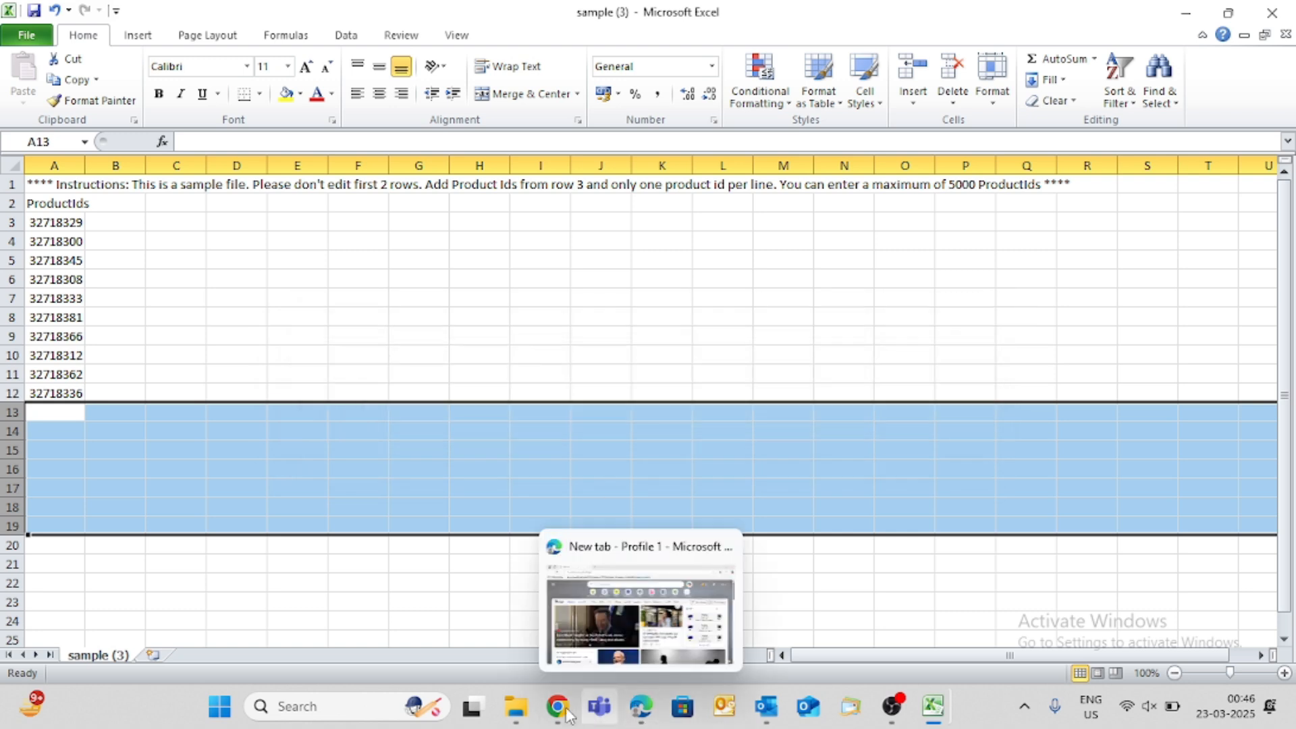
# - Return to the Myntra campaign in Chrome, upload sample (3).csv as the ad group's products and proceed to Budget & Scheduling
pyautogui.moveTo(564, 716)
pyautogui.click(660, 611)
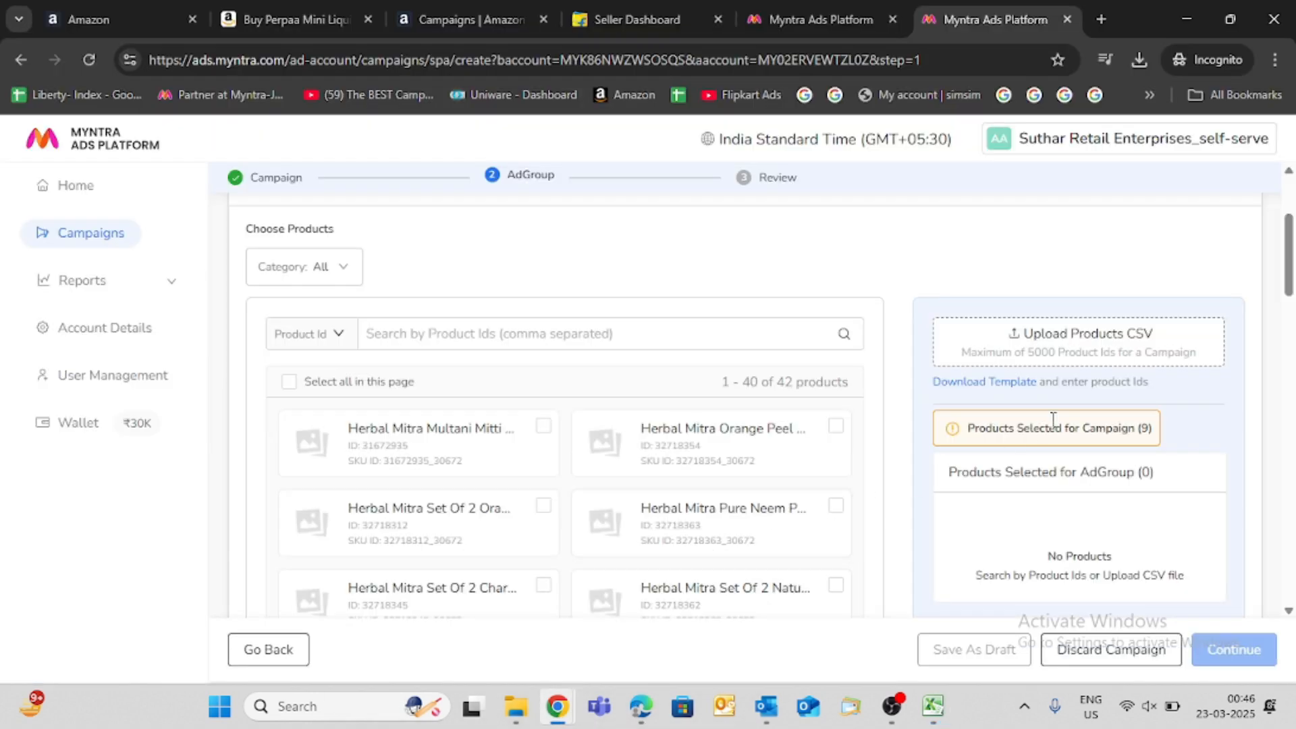
pyautogui.click(1079, 333)
pyautogui.click(223, 196)
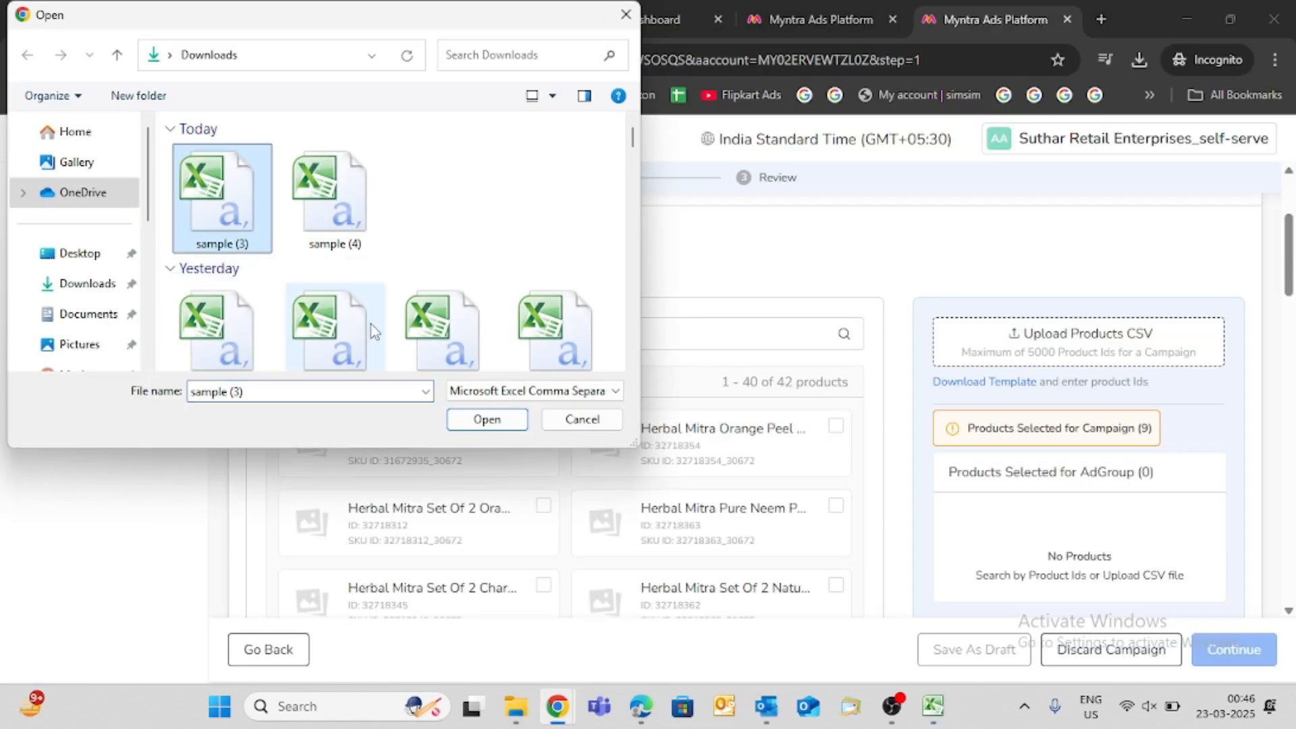
pyautogui.click(483, 415)
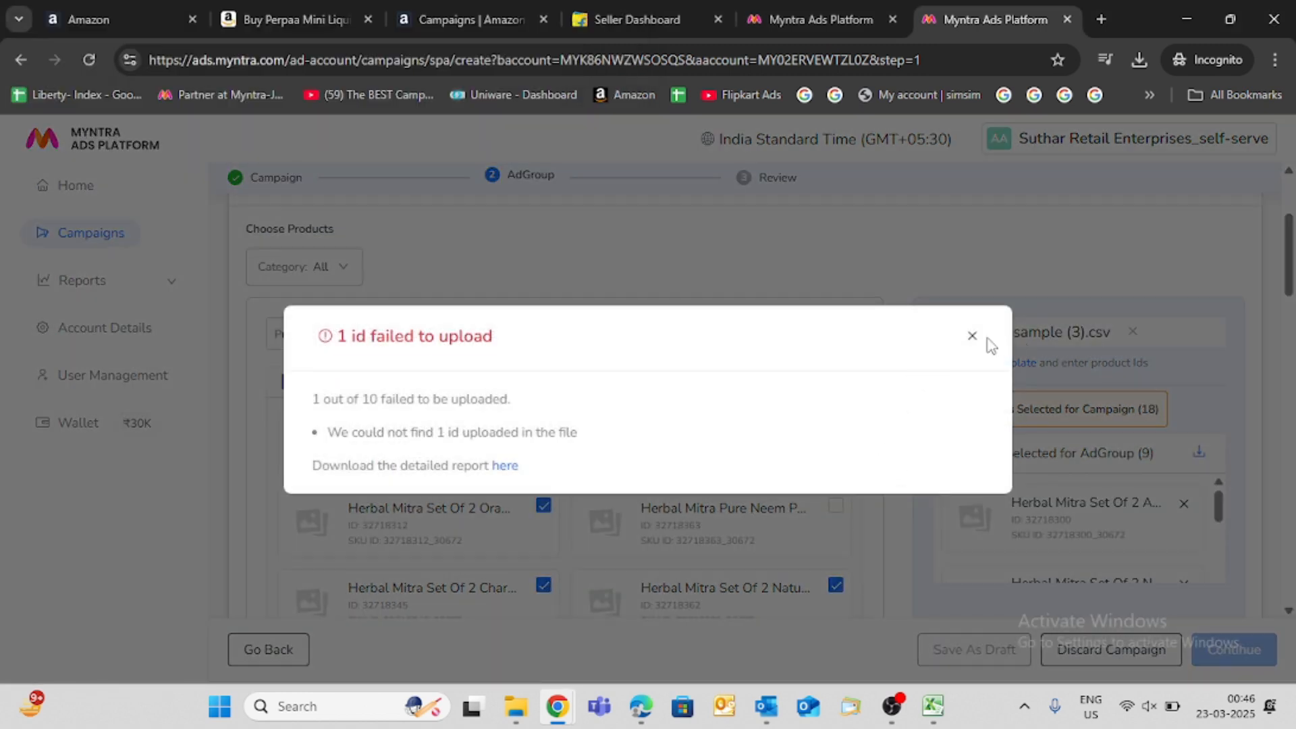
pyautogui.click(973, 337)
pyautogui.scroll(-5, 1097, 439)
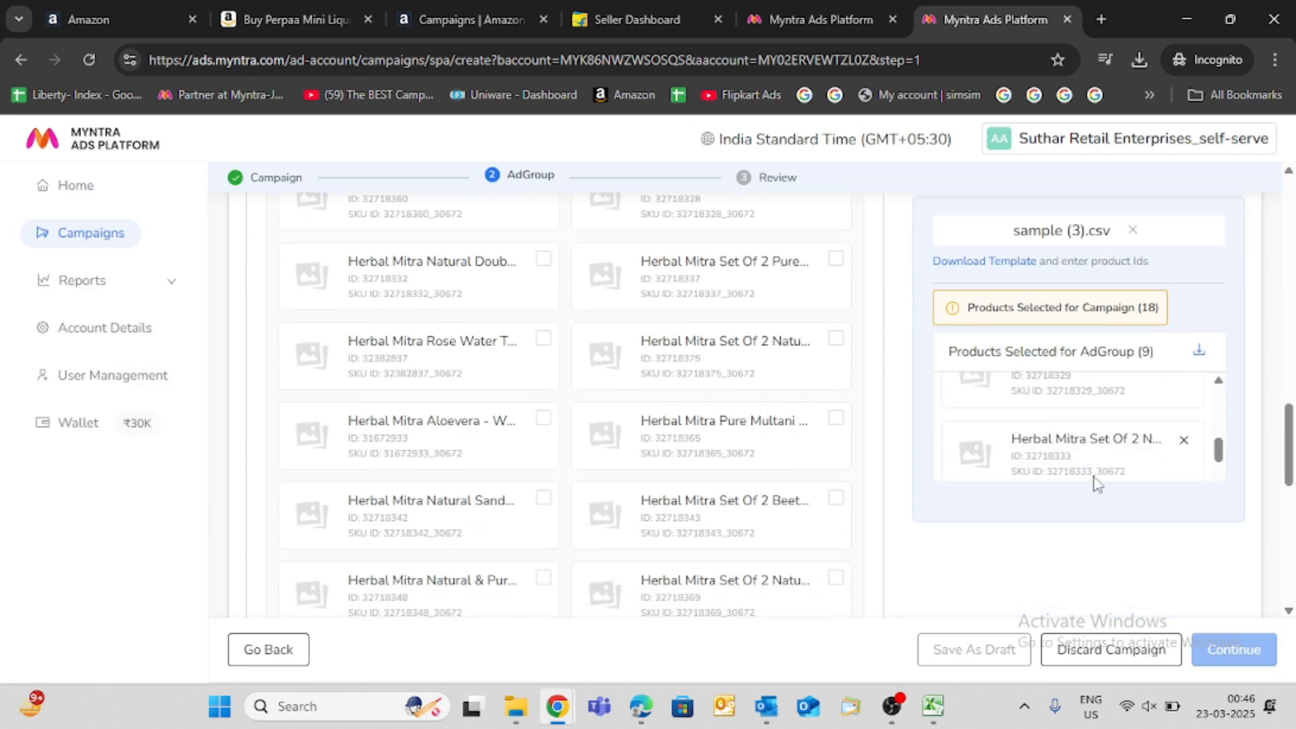
pyautogui.scroll(-8, 1086, 506)
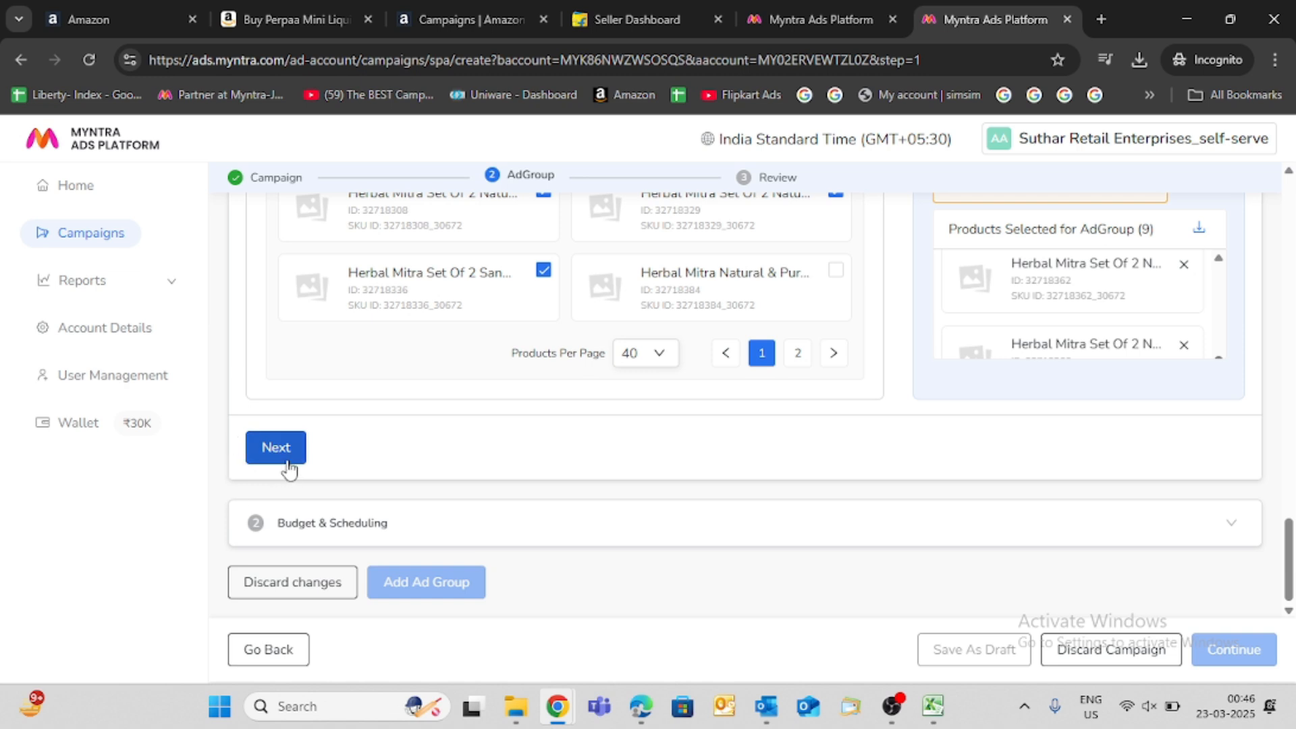
pyautogui.click(289, 449)
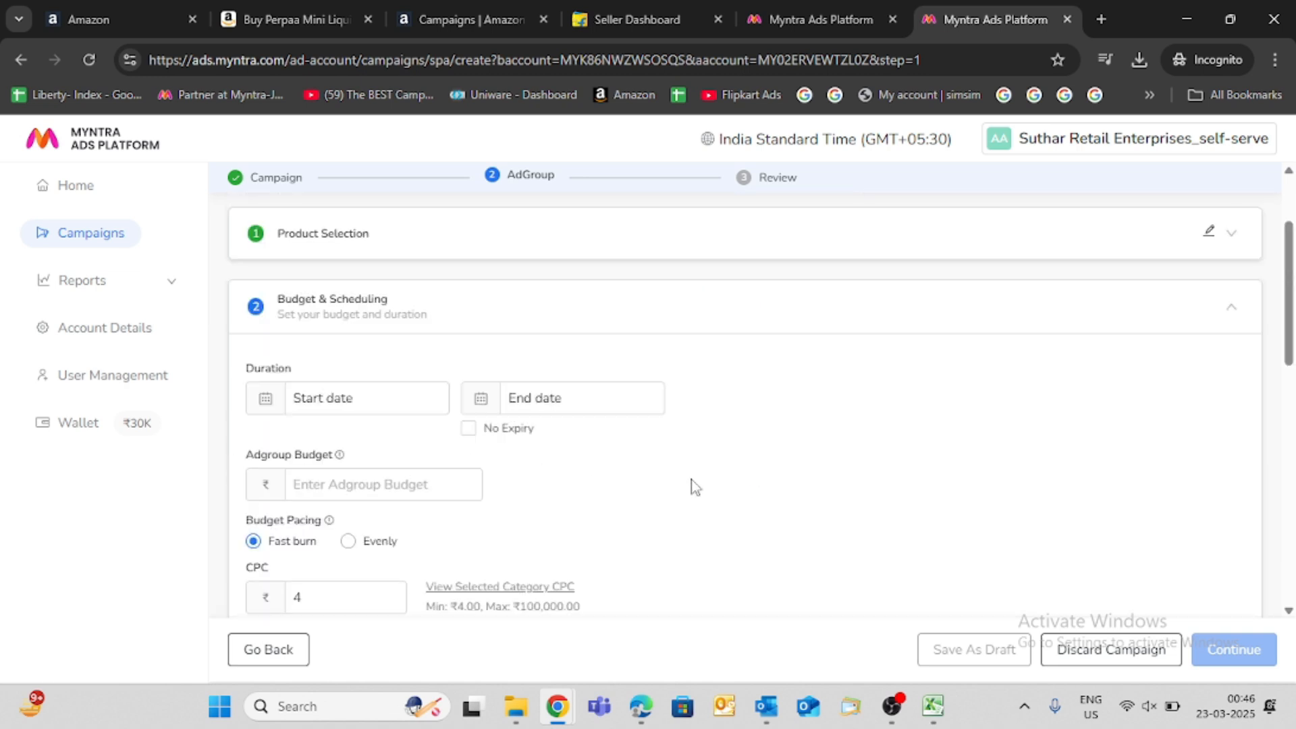
# - Schedule the ad group from 23/03/2025 00:46 to 31/03/2025 00:45
pyautogui.click(341, 398)
pyautogui.click(709, 606)
pyautogui.click(520, 396)
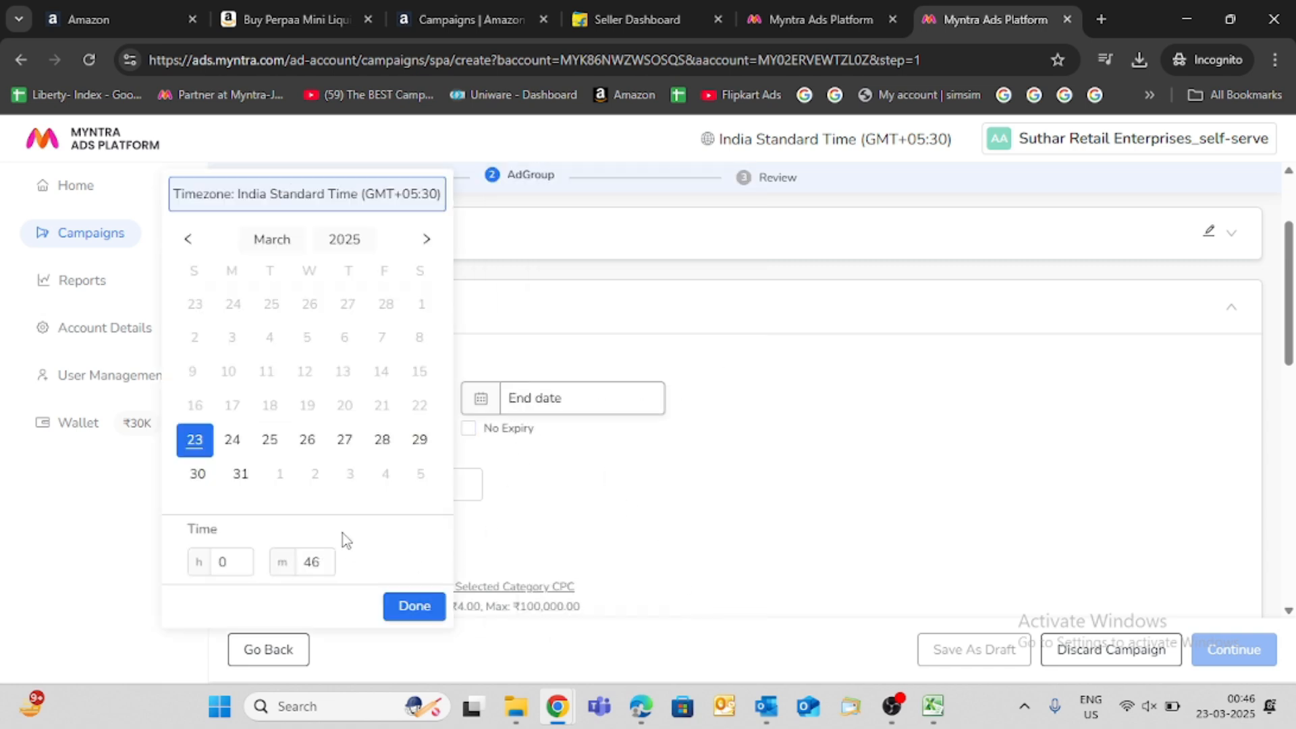
pyautogui.click(240, 473)
pyautogui.click(323, 567)
pyautogui.moveTo(318, 560); pyautogui.dragTo(315, 557)
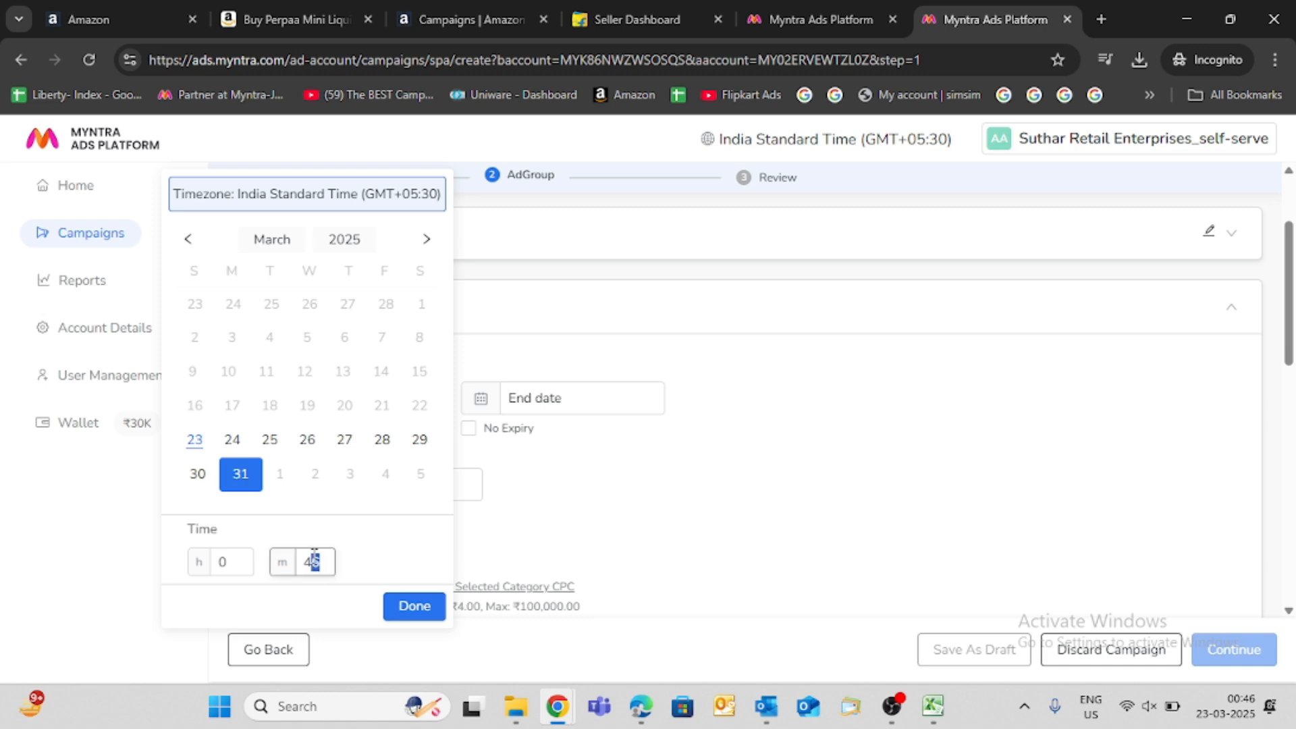
pyautogui.write('5')
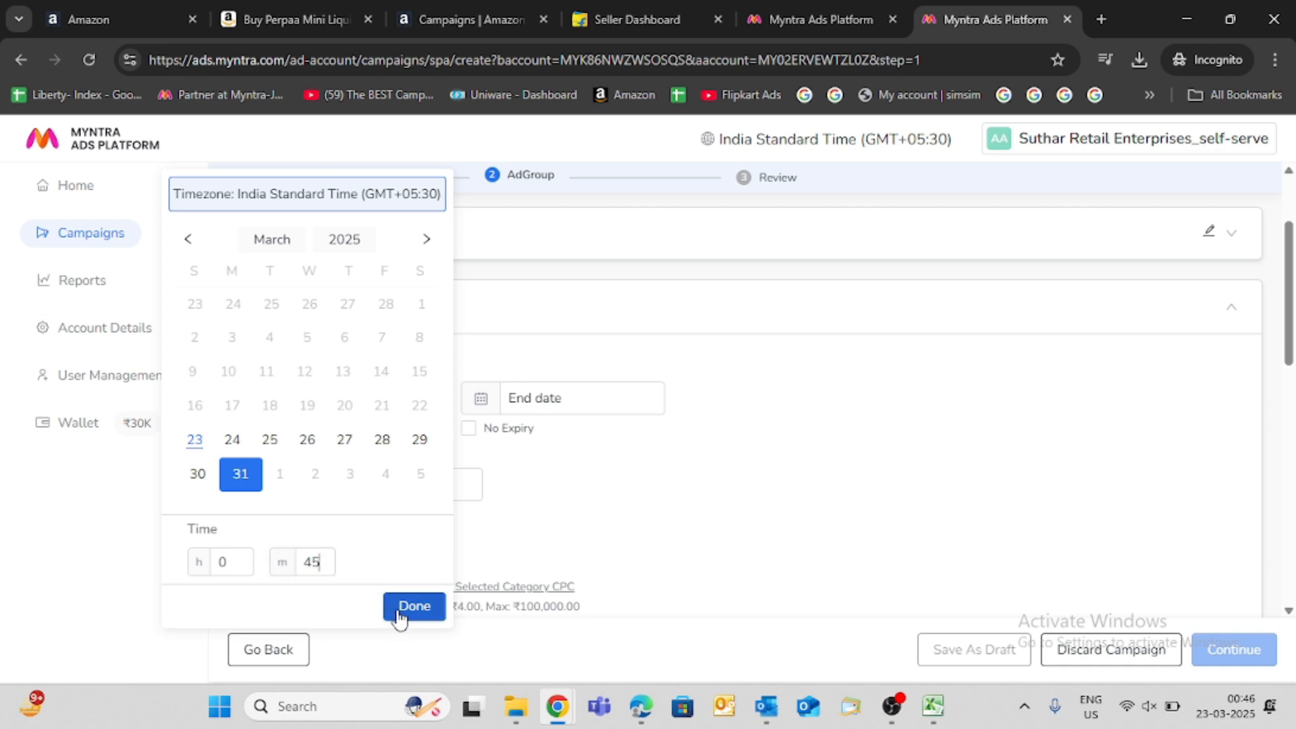
pyautogui.click(401, 607)
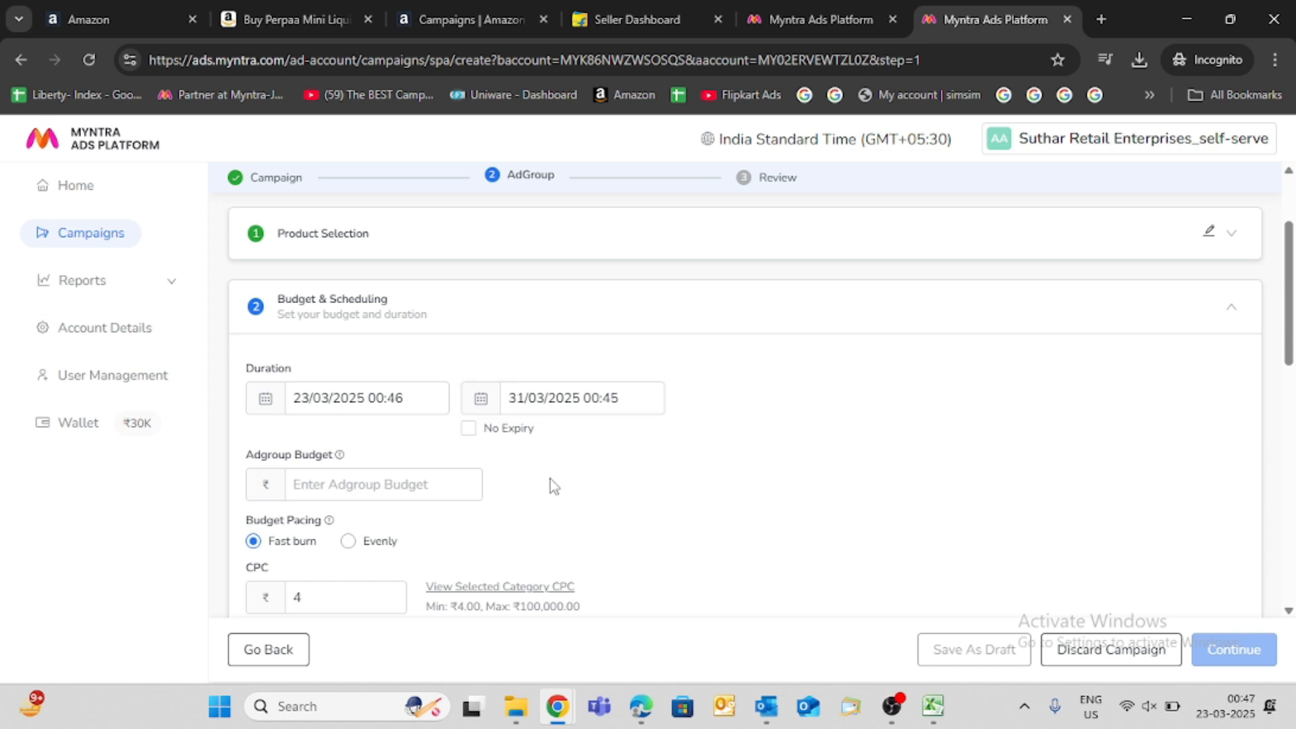
# - Try to set the ad group budget to ₹5000 with even pacing
pyautogui.click(325, 487)
pyautogui.write('1000')
pyautogui.press('BackSpace')
pyautogui.press('BackSpace')
pyautogui.press('BackSpace')
pyautogui.press('BackSpace')
pyautogui.write('5000')
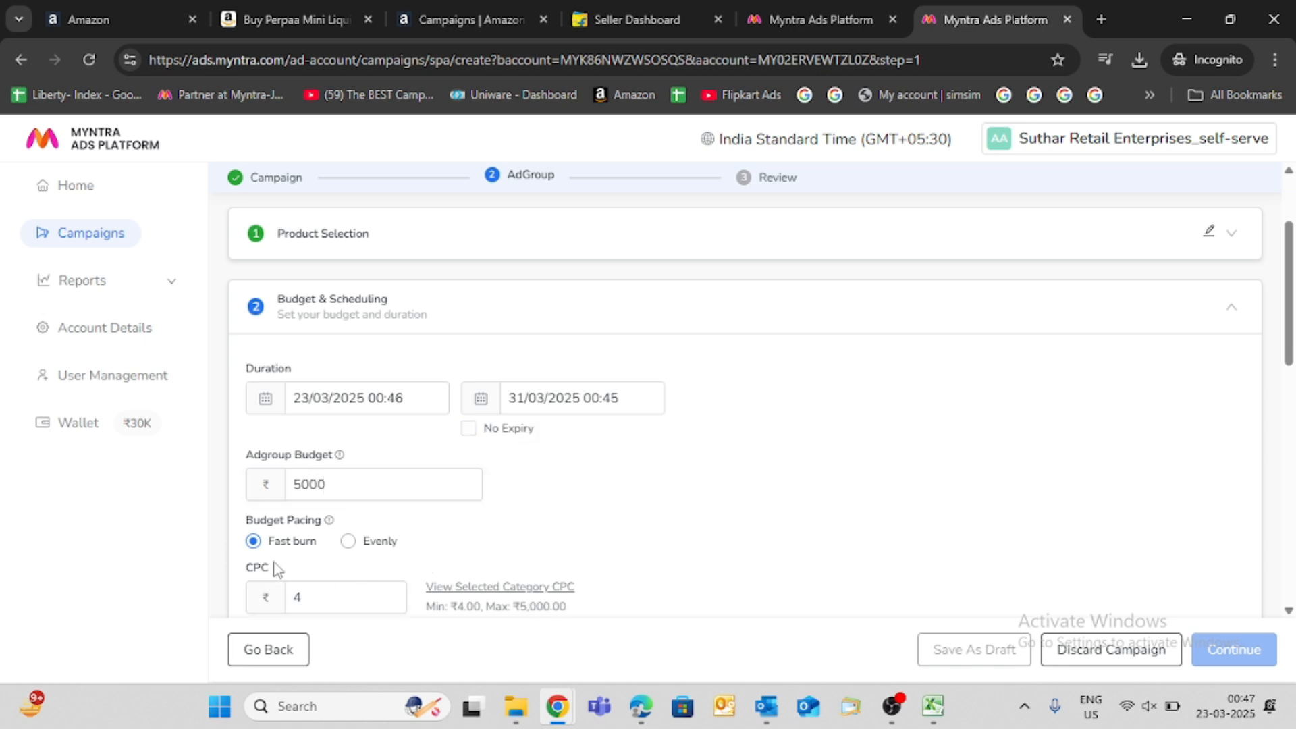
pyautogui.click(349, 544)
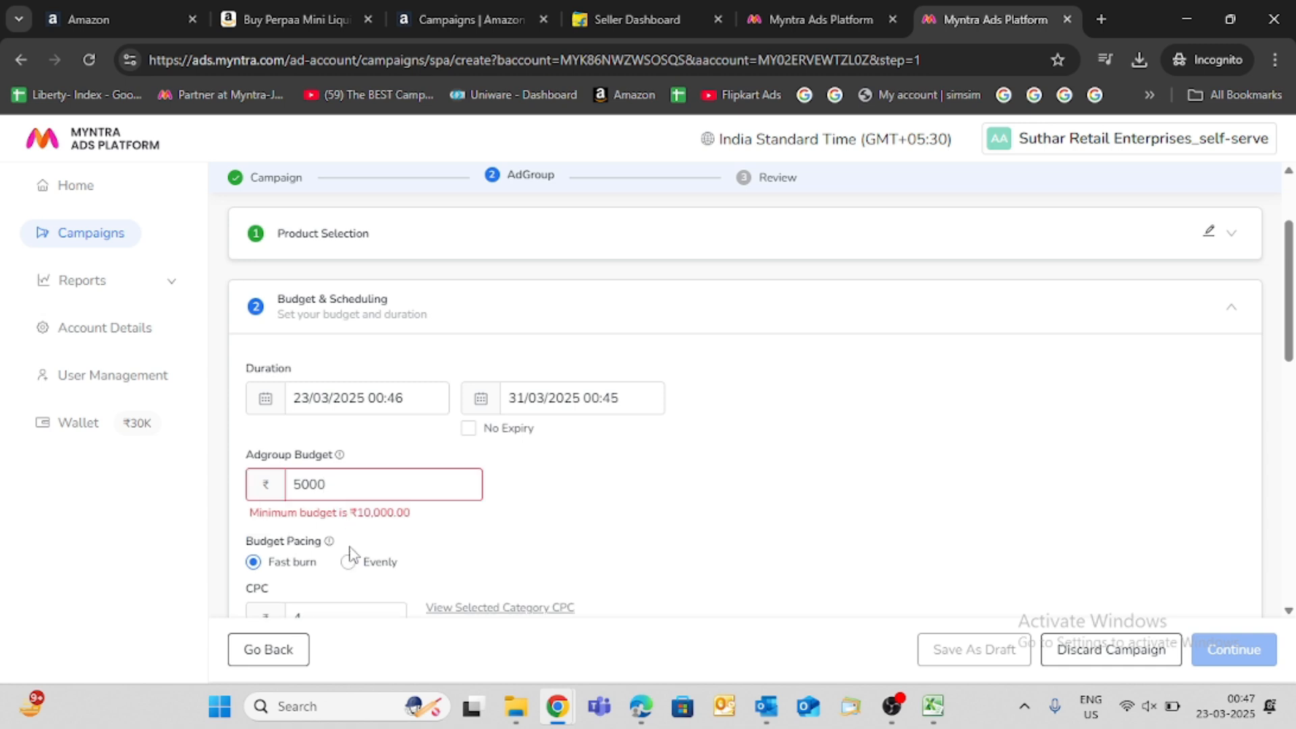
# - Set the ad group budget to ₹10000 and the budget pacing to Evenly
pyautogui.doubleClick(302, 480)
pyautogui.write('10000')
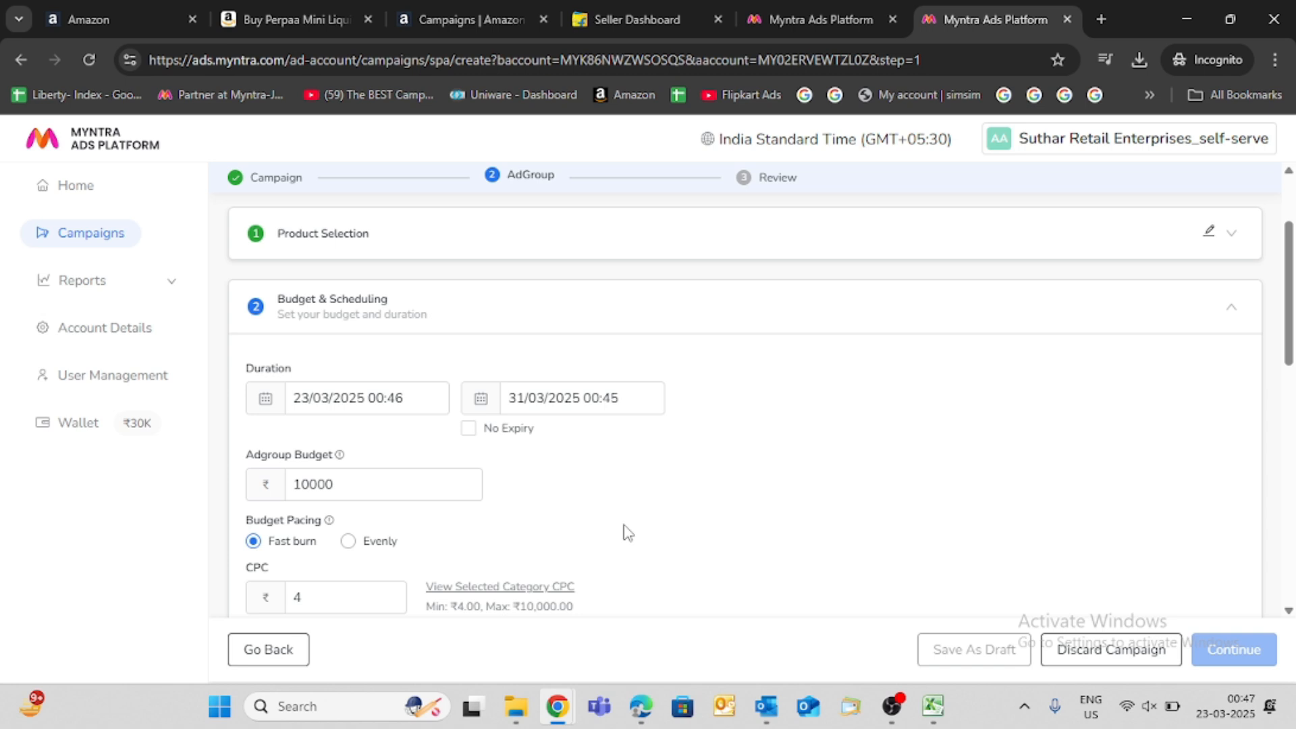
pyautogui.scroll(-4, 561, 486)
pyautogui.scroll(3, 448, 478)
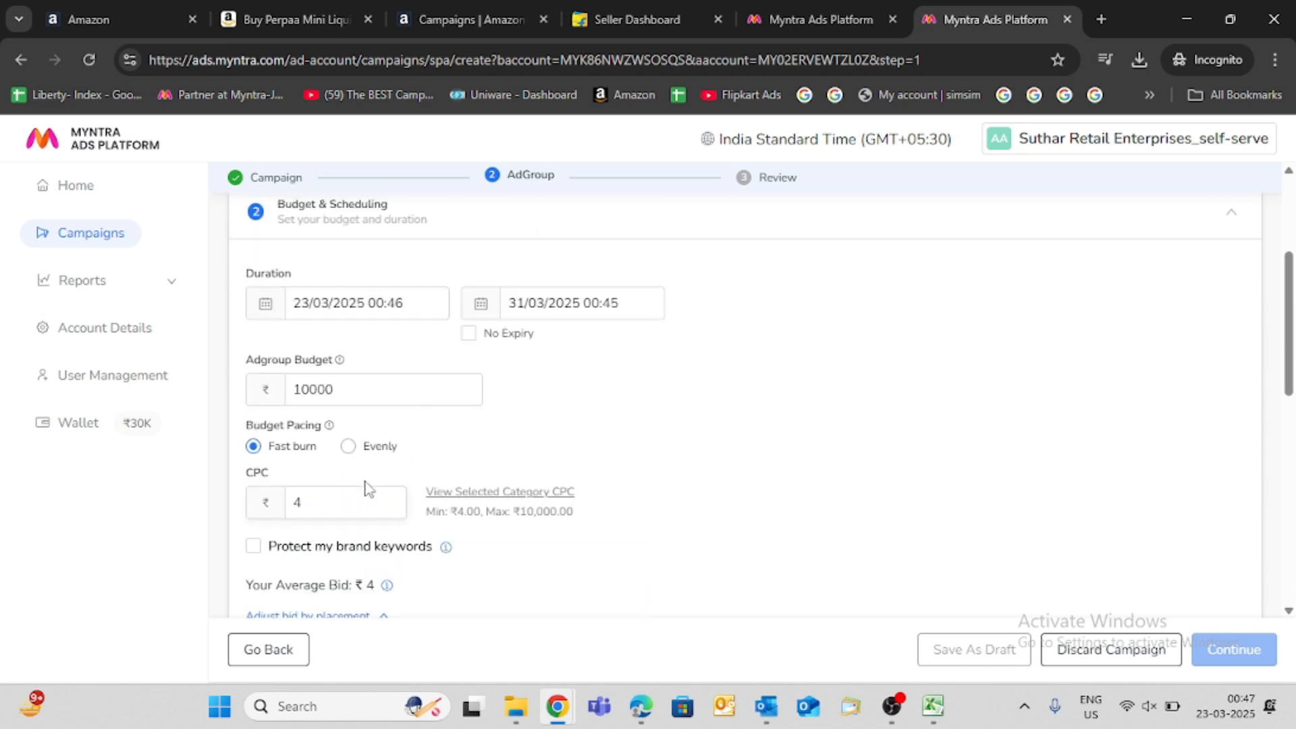
pyautogui.click(349, 446)
pyautogui.scroll(-5, 621, 439)
pyautogui.scroll(3, 473, 371)
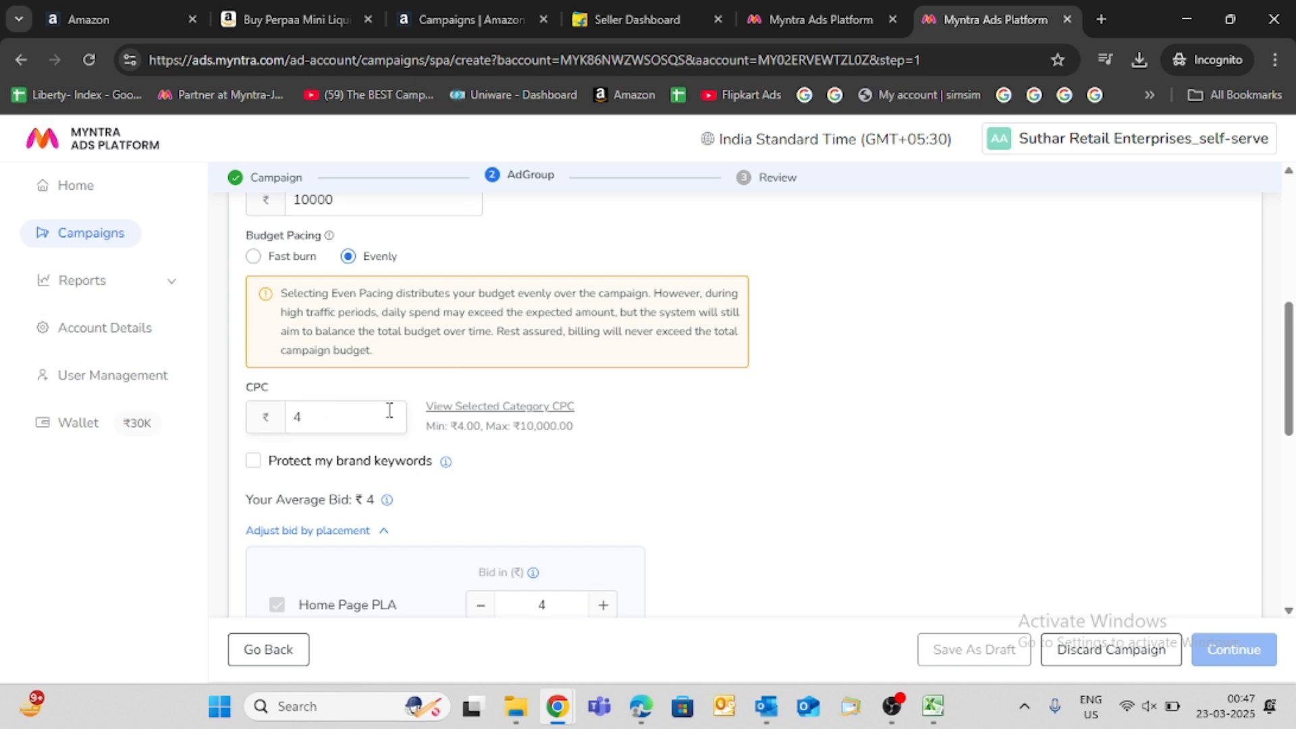
# - Review the placement bids and set the ad group's end time to 00:30 on 31/03/2025
pyautogui.scroll(-3, 660, 482)
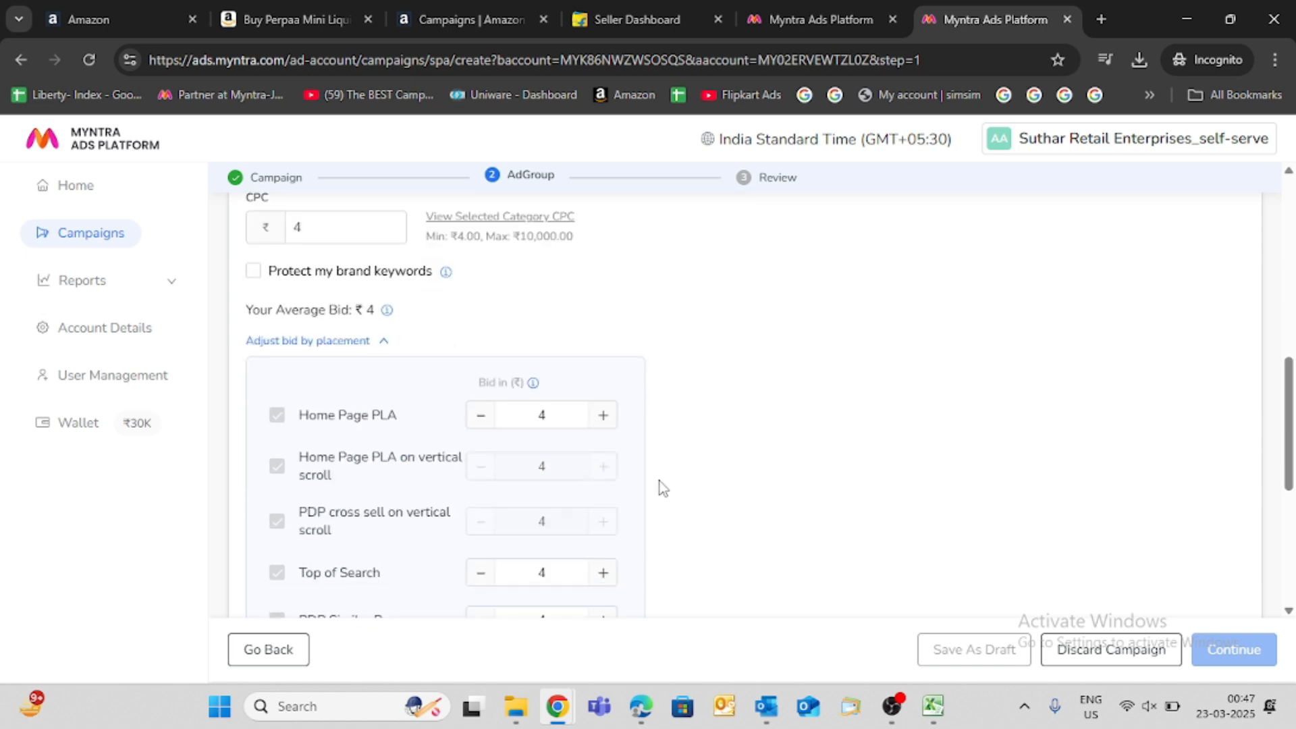
pyautogui.scroll(-3, 660, 482)
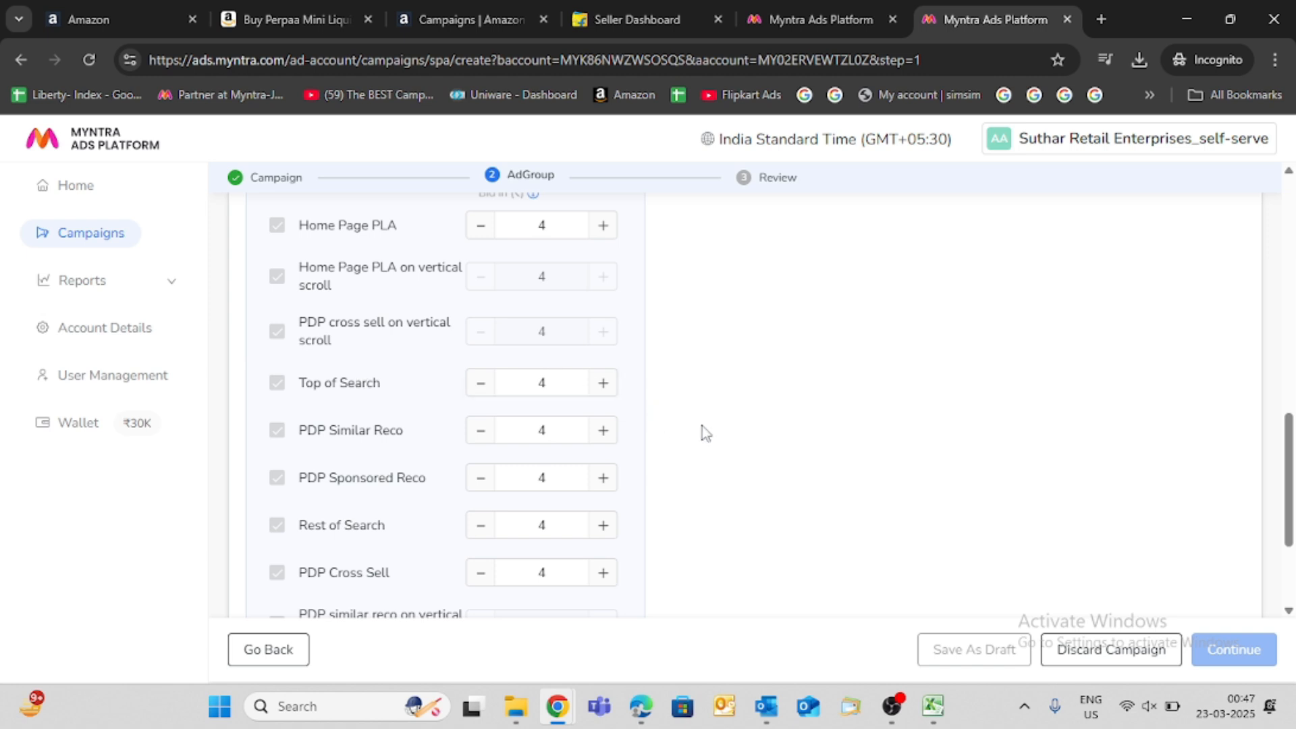
pyautogui.scroll(-3, 702, 415)
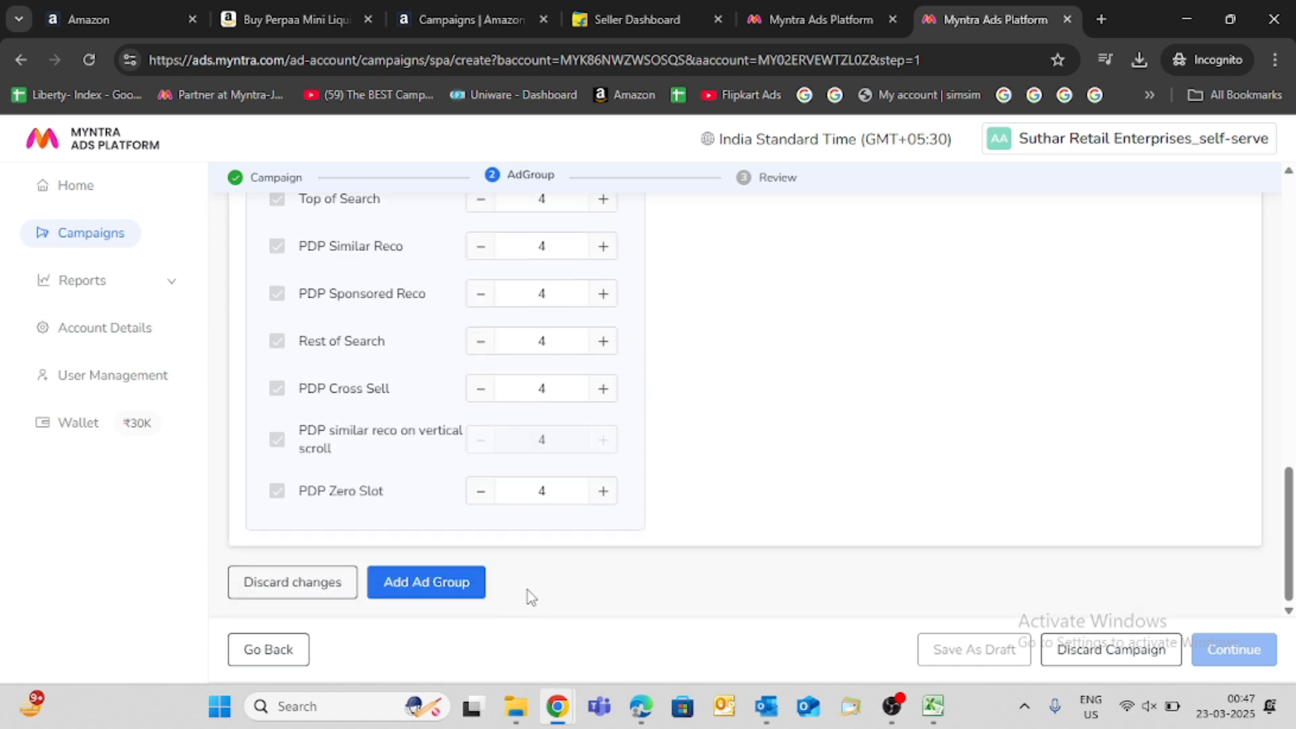
pyautogui.scroll(2, 762, 486)
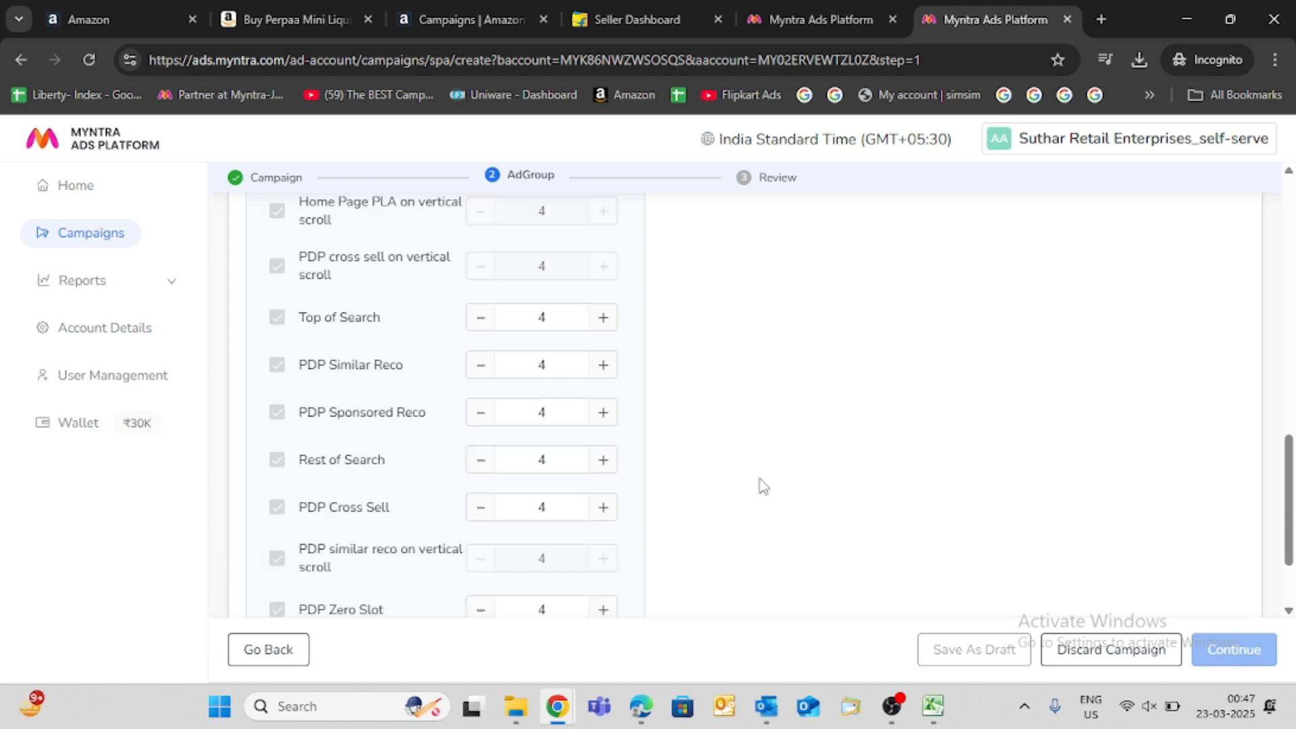
pyautogui.scroll(10, 762, 486)
pyautogui.click(566, 479)
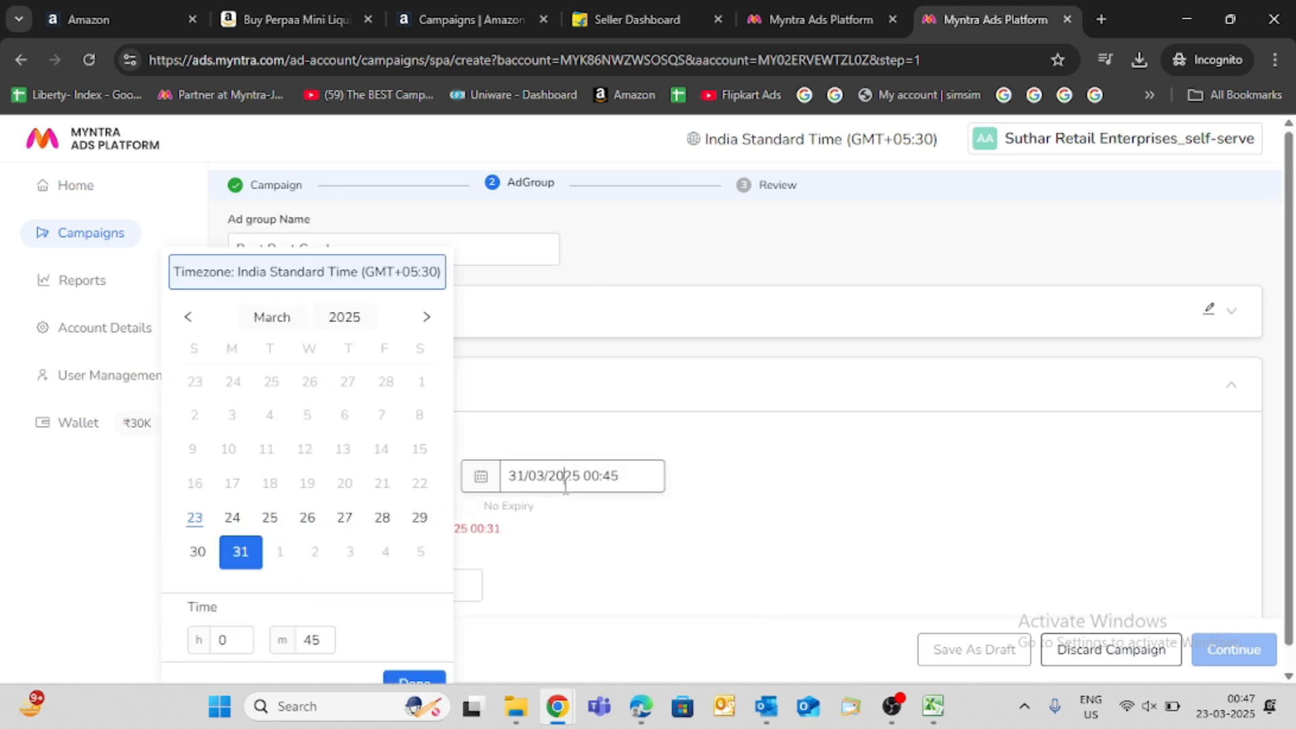
pyautogui.moveTo(327, 640); pyautogui.dragTo(309, 638)
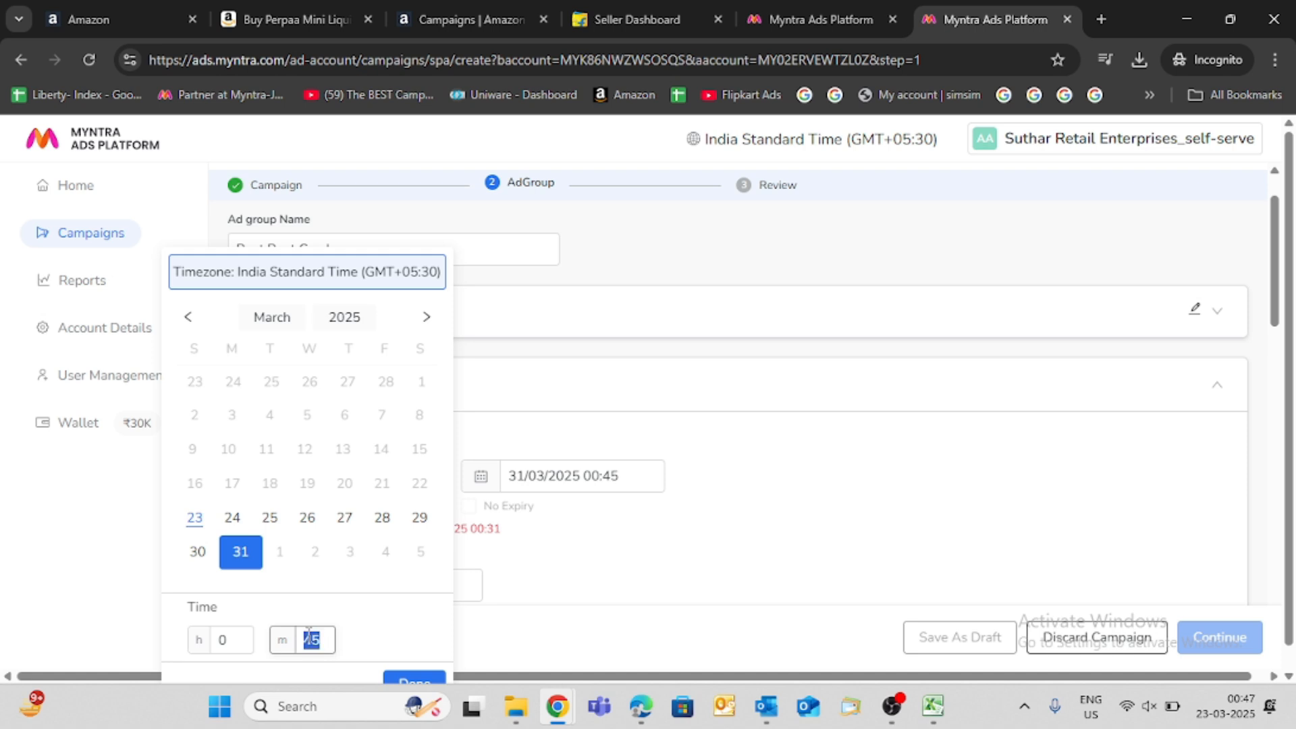
pyautogui.write('30')
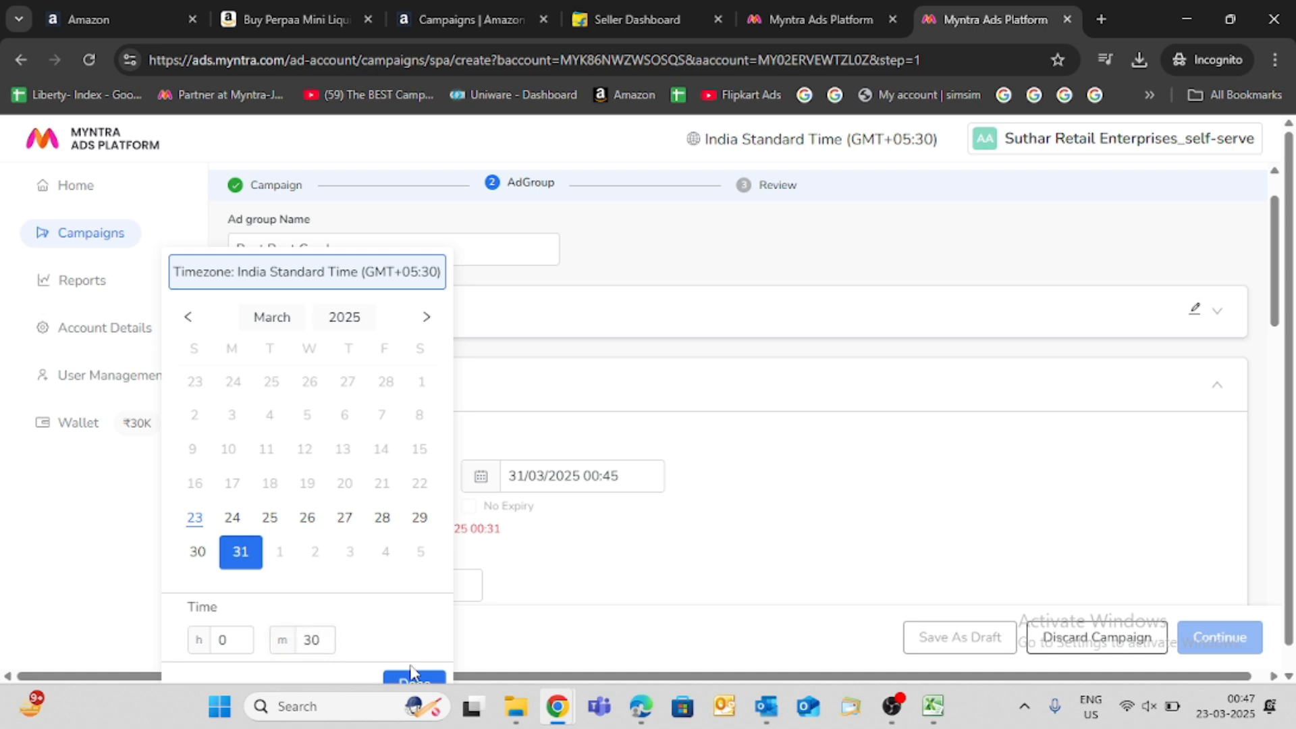
pyautogui.click(413, 681)
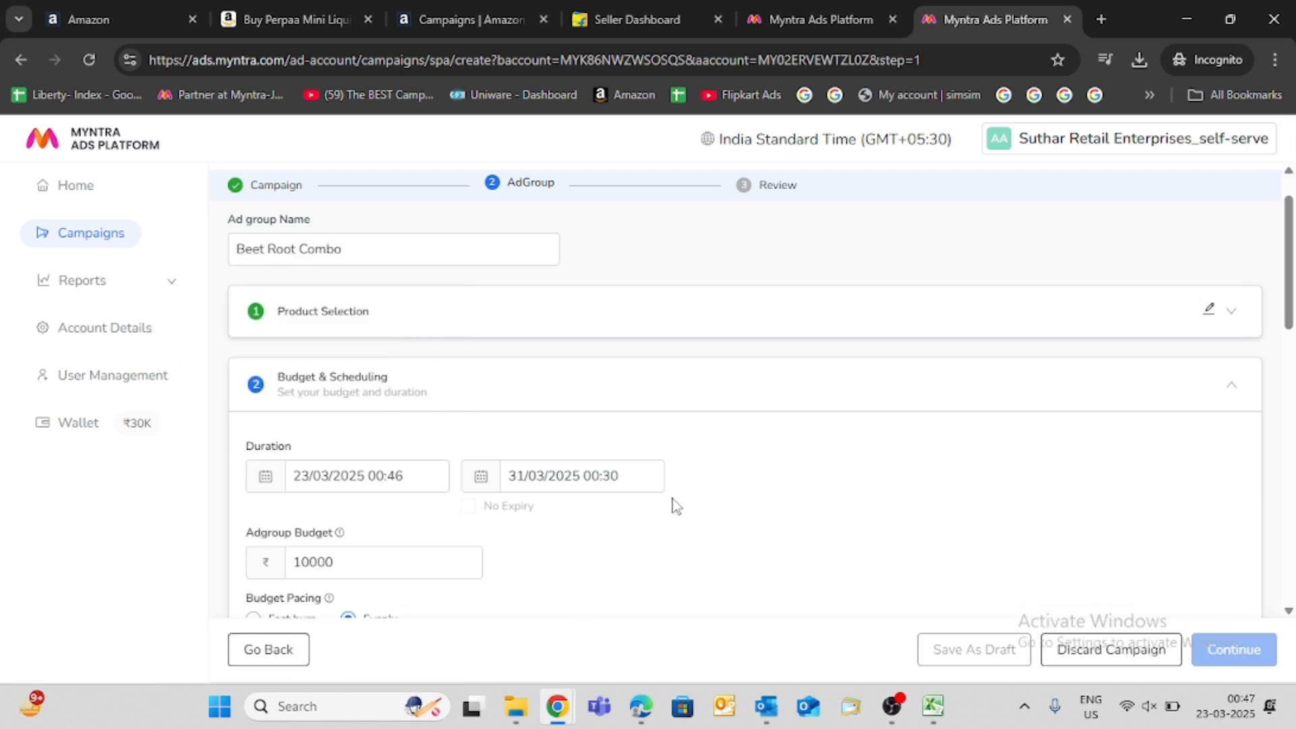
# - Add the completed Beet Root Combo ad group to the campaign
pyautogui.scroll(-8, 772, 492)
pyautogui.scroll(-5, 775, 492)
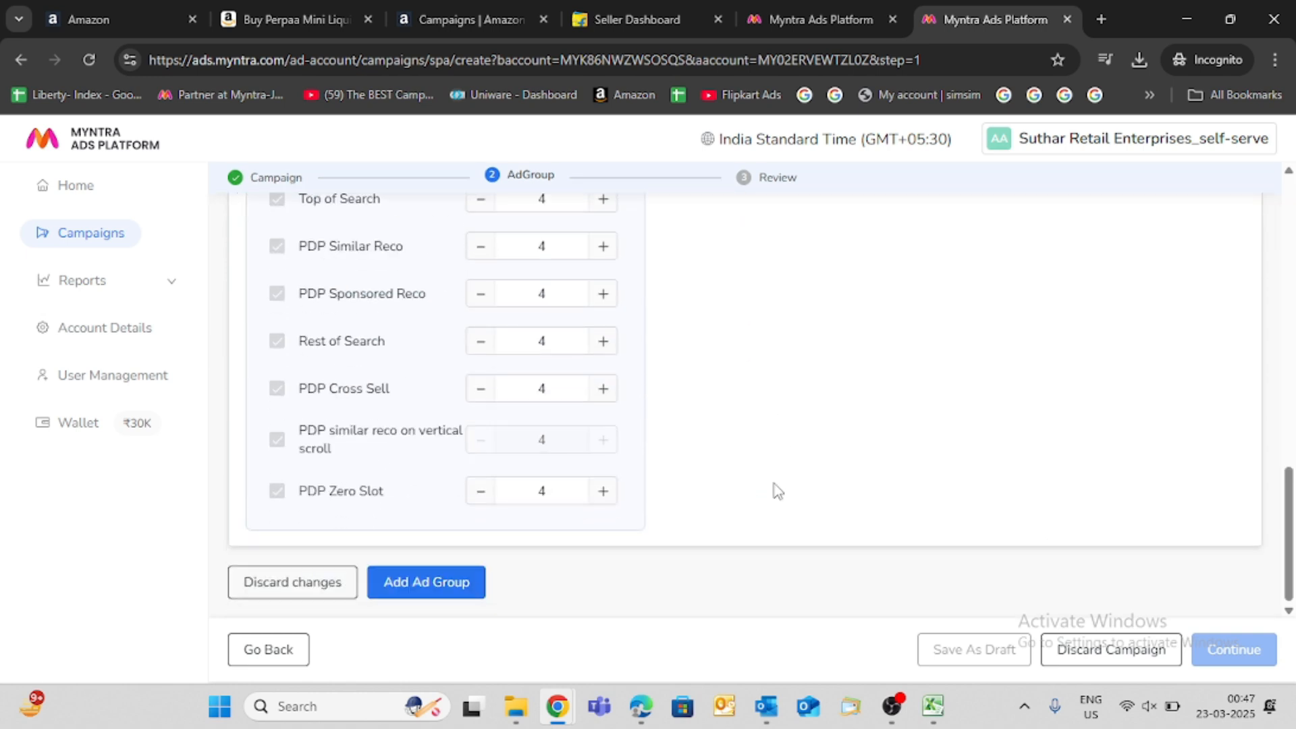
pyautogui.click(451, 587)
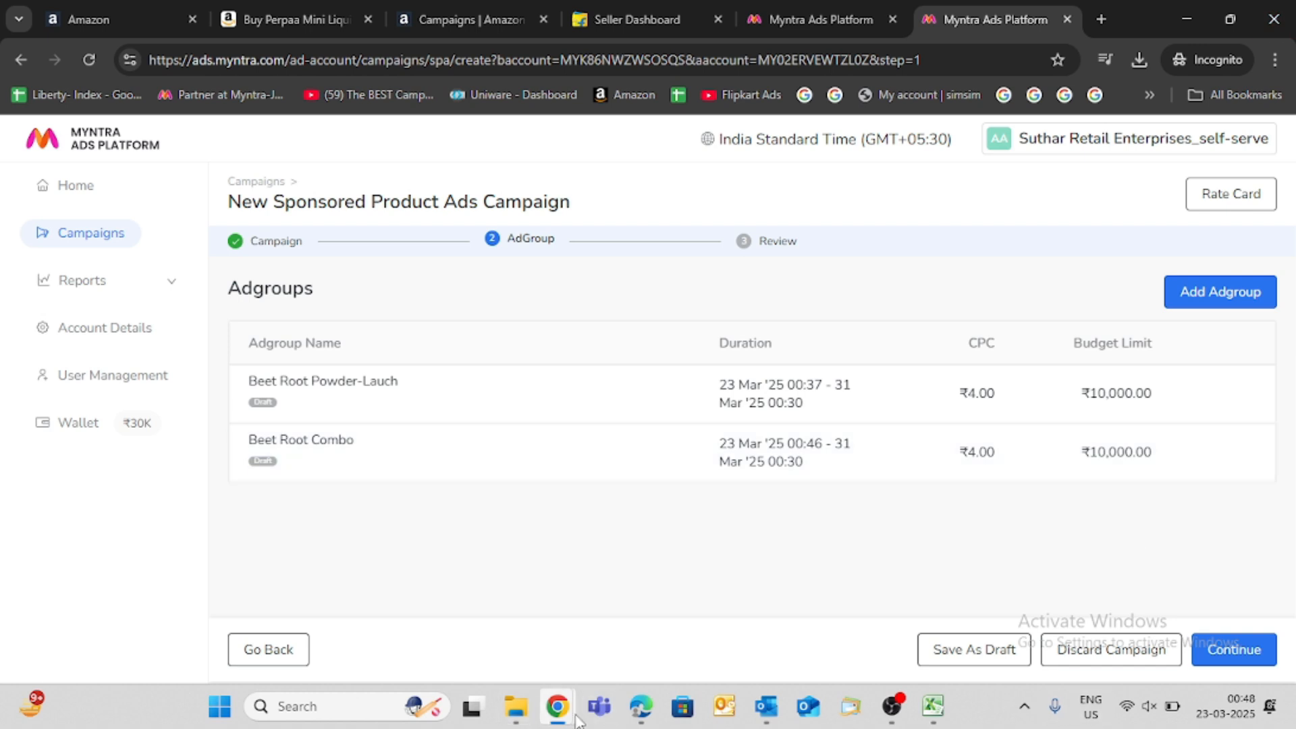
# - Switch to the "myntra ads for YT content PLA" document in Google Docs to consult the placement bid tips
pyautogui.moveTo(574, 716)
pyautogui.click(466, 581)
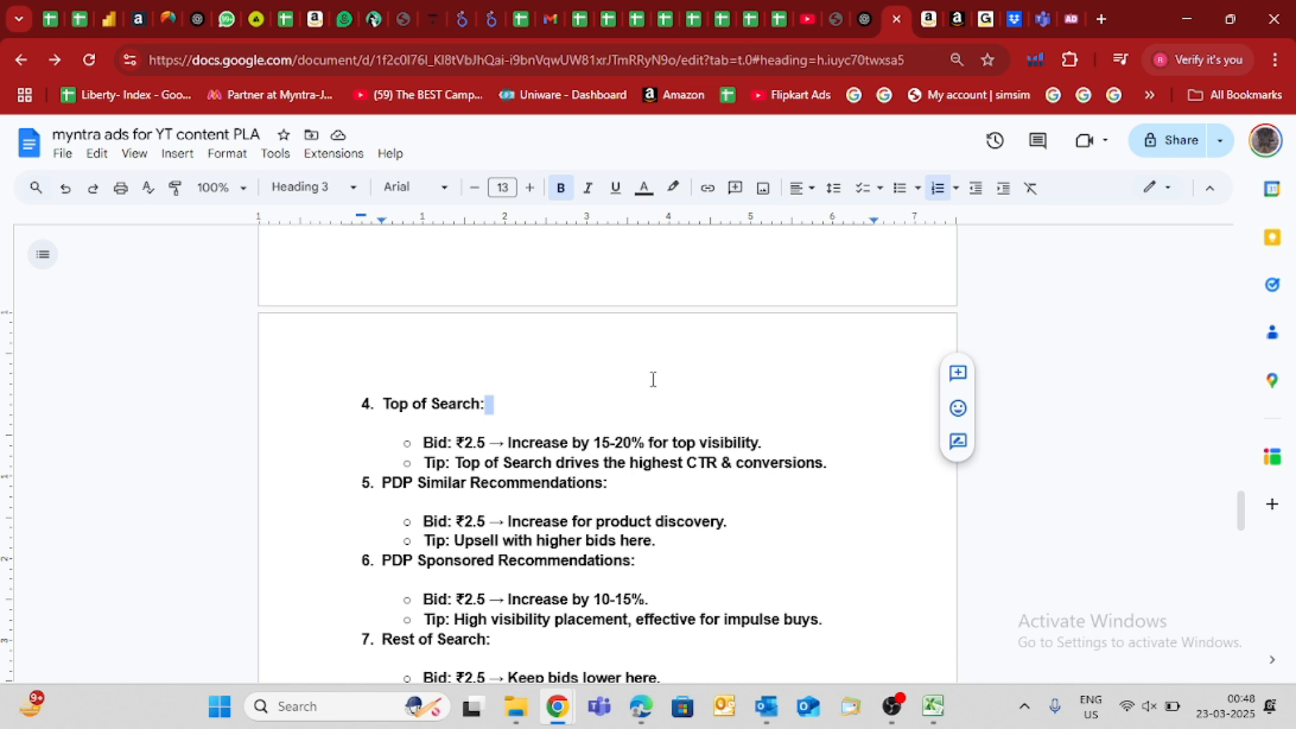
# - Read the document's notes on what an ad group is, its advantages, and using multiple ad groups in a single campaign
pyautogui.scroll(10, 542, 397)
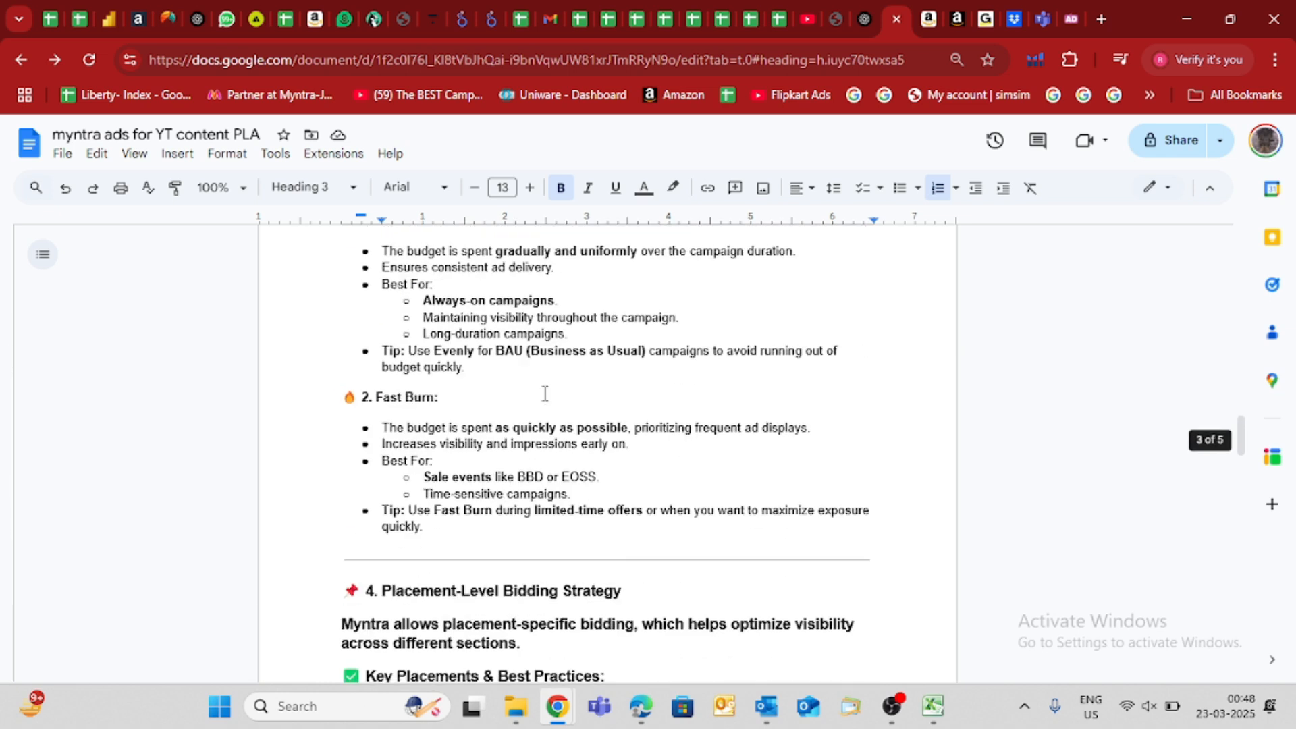
pyautogui.scroll(10, 405, 422)
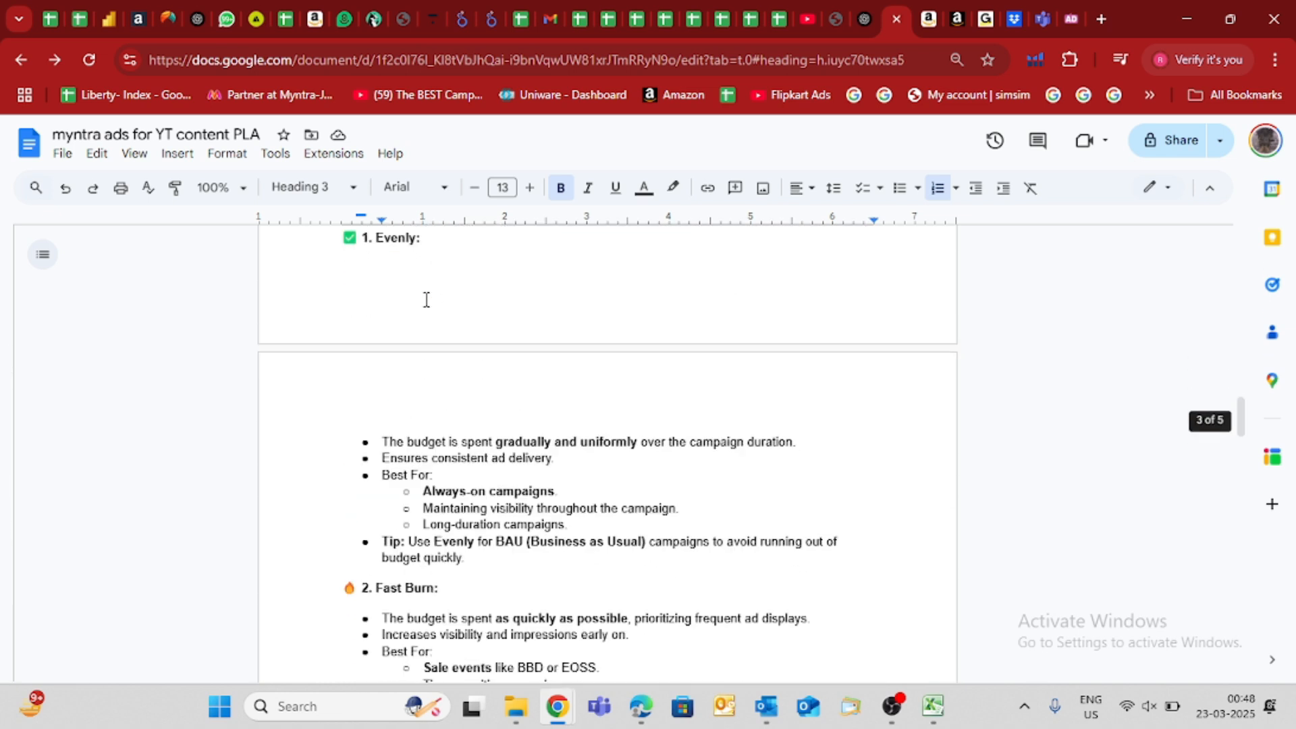
pyautogui.scroll(10, 426, 299)
pyautogui.scroll(-2, 436, 491)
pyautogui.scroll(-2, 436, 491)
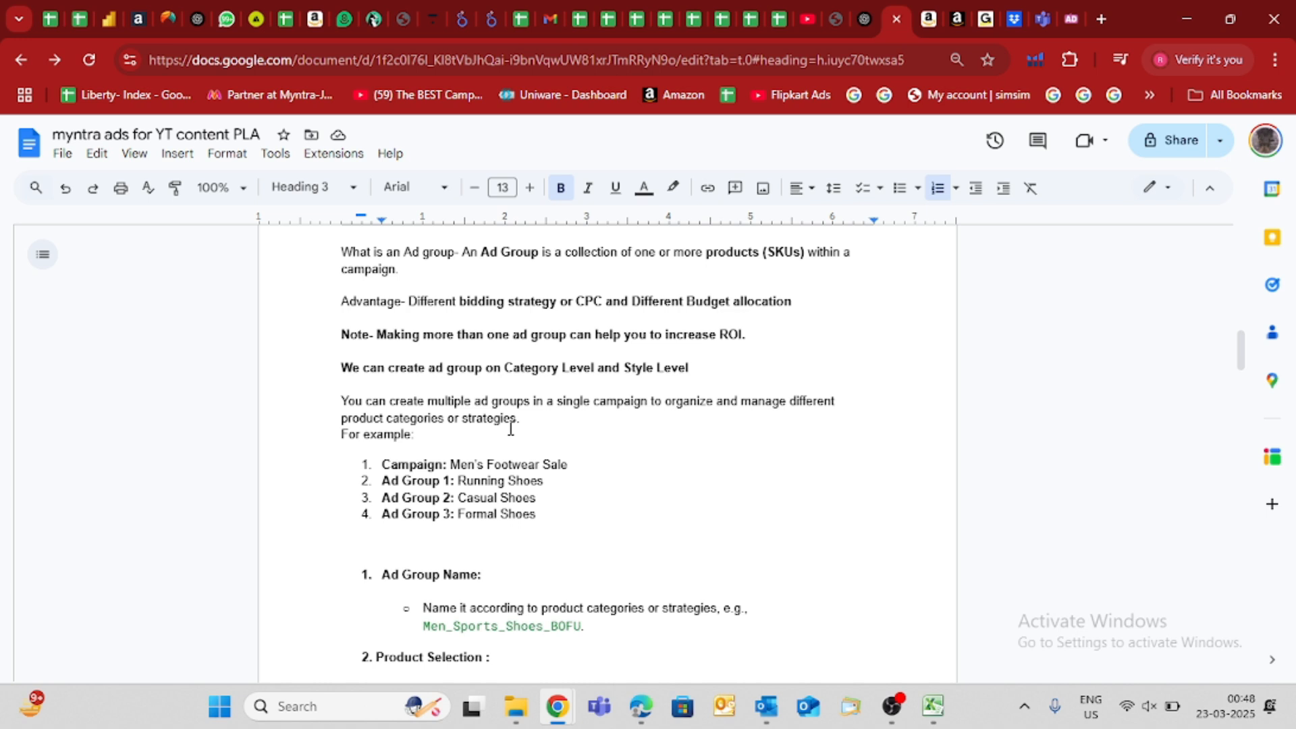
pyautogui.moveTo(505, 367); pyautogui.dragTo(679, 380)
pyautogui.click(543, 463)
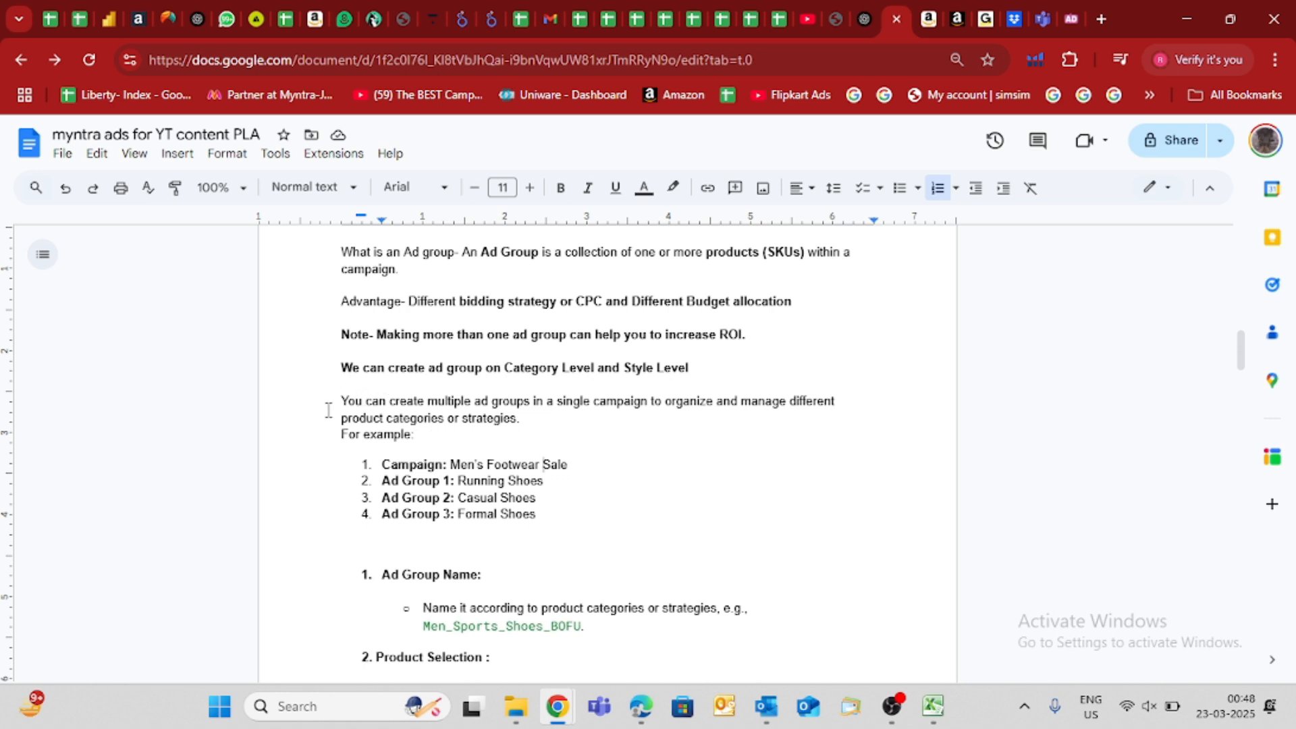
pyautogui.moveTo(478, 401); pyautogui.dragTo(761, 409)
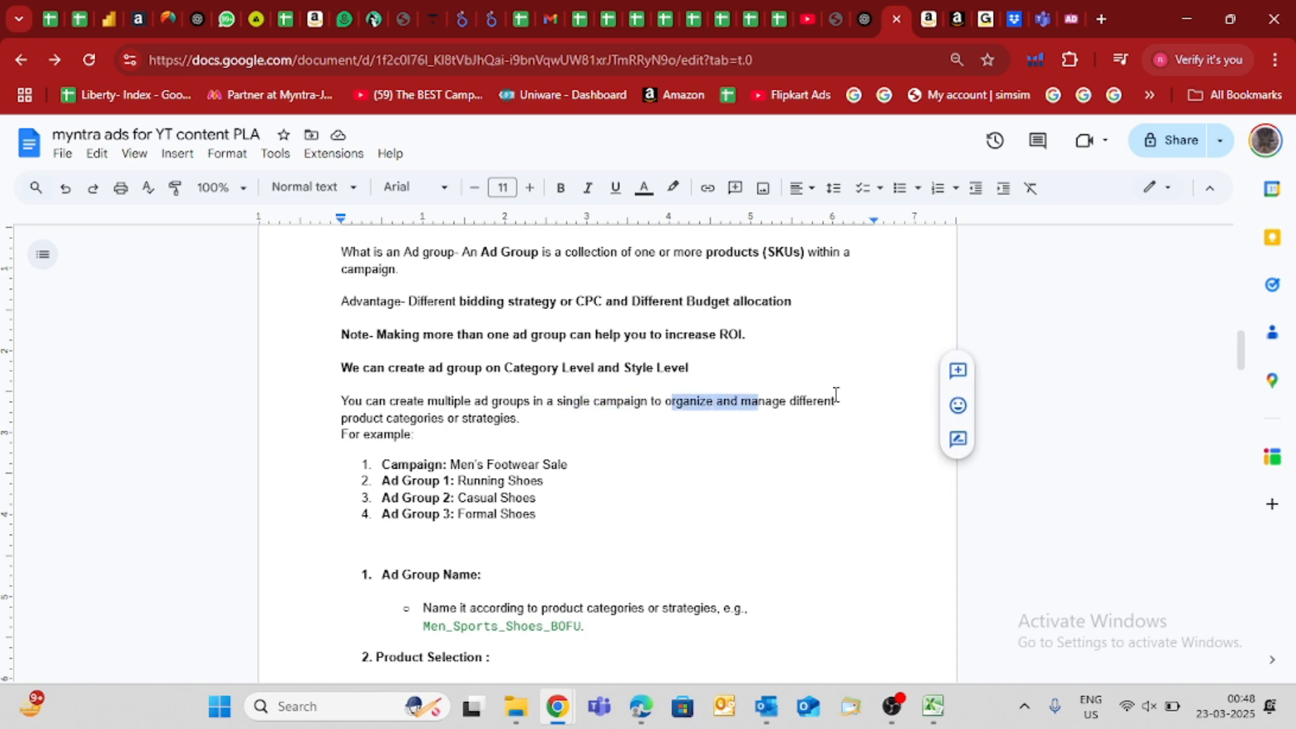
pyautogui.doubleClick(834, 393)
pyautogui.moveTo(351, 418); pyautogui.dragTo(511, 415)
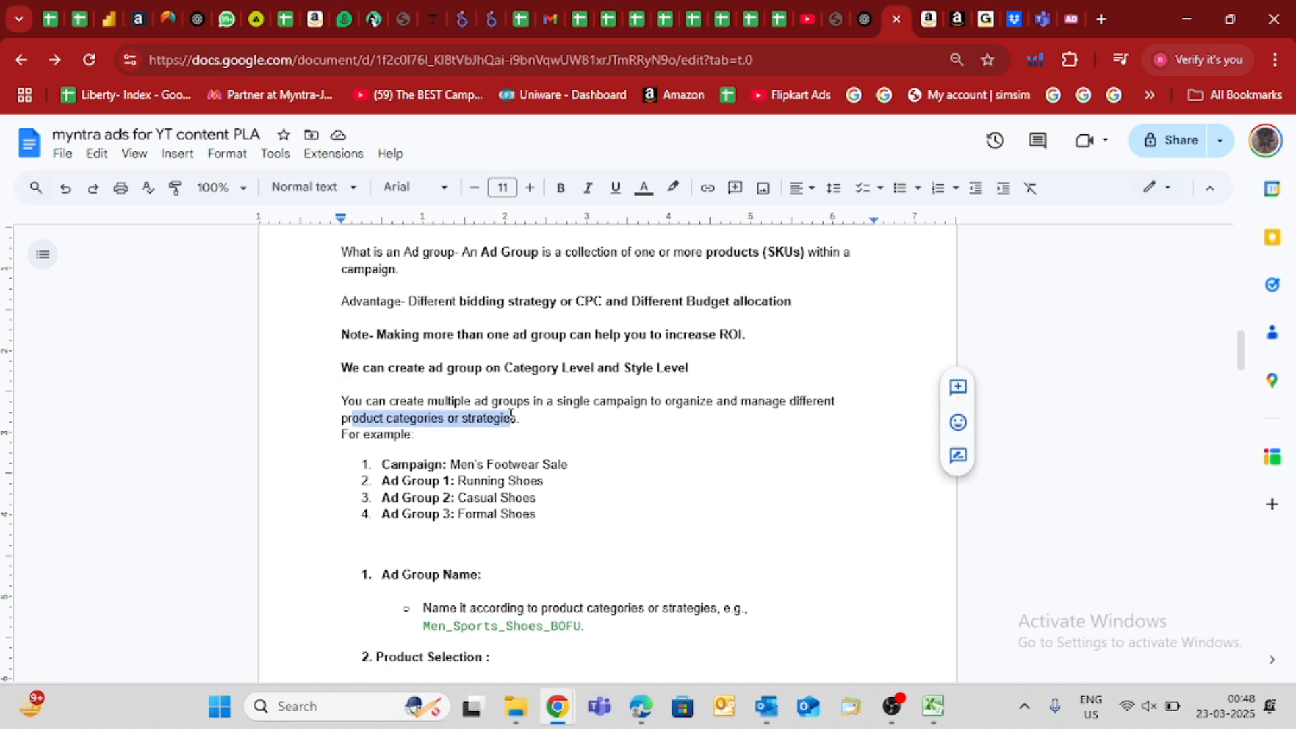
# - Skim the document's product selection, budget pacing and placement-level bidding sections
pyautogui.scroll(-5, 511, 416)
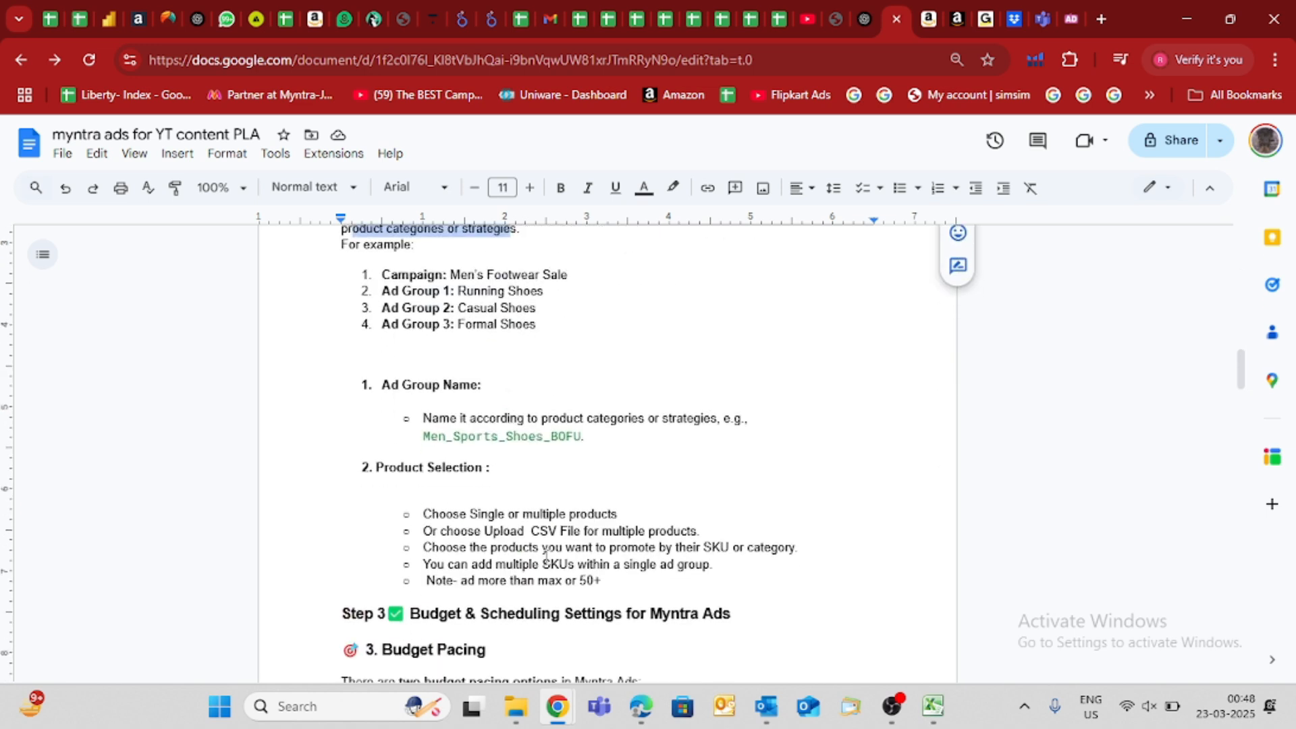
pyautogui.scroll(-2, 520, 478)
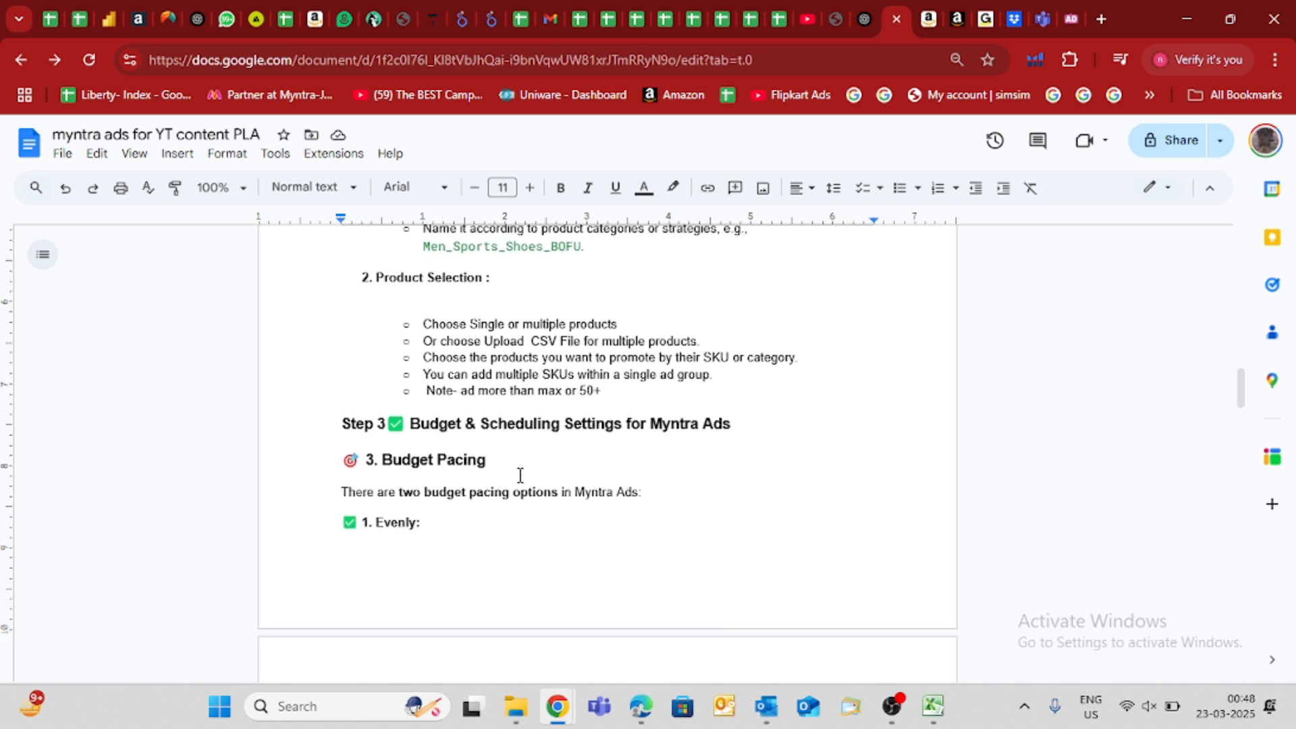
pyautogui.scroll(-7, 519, 475)
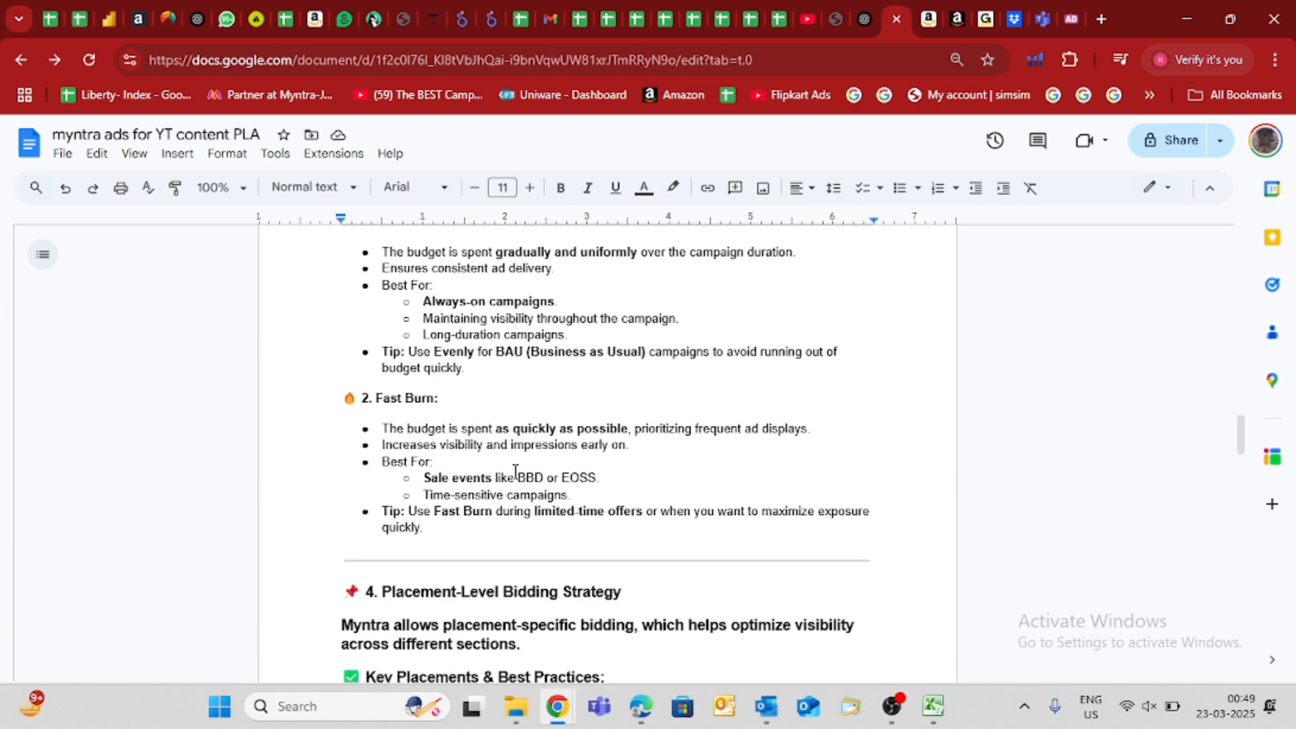
pyautogui.scroll(2, 517, 475)
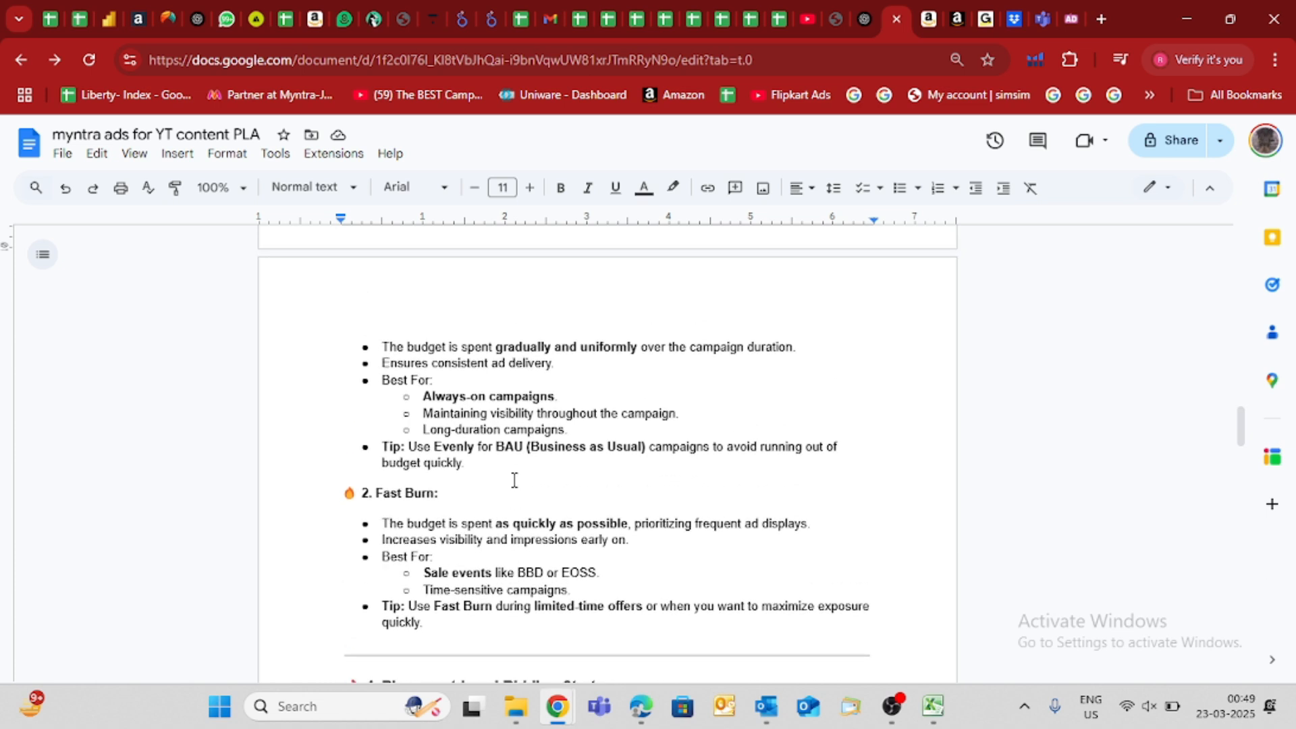
pyautogui.scroll(-7, 515, 480)
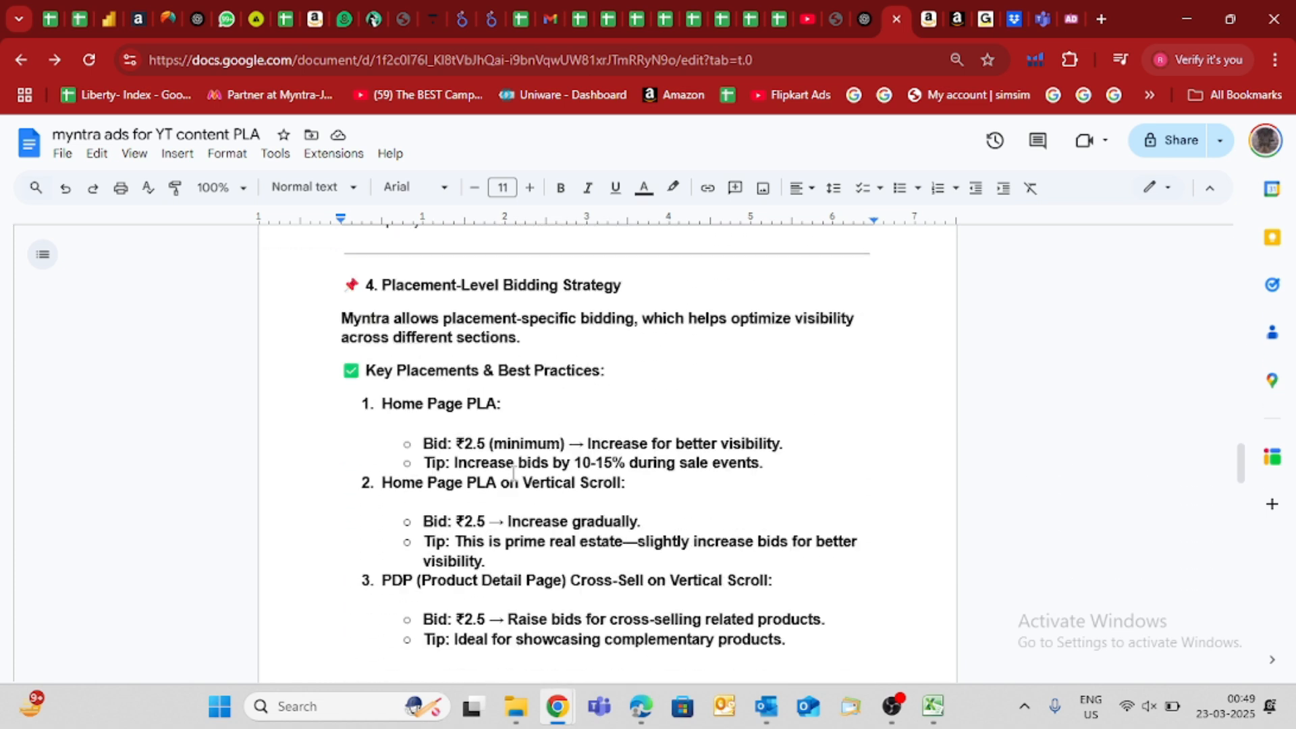
pyautogui.scroll(8, 513, 472)
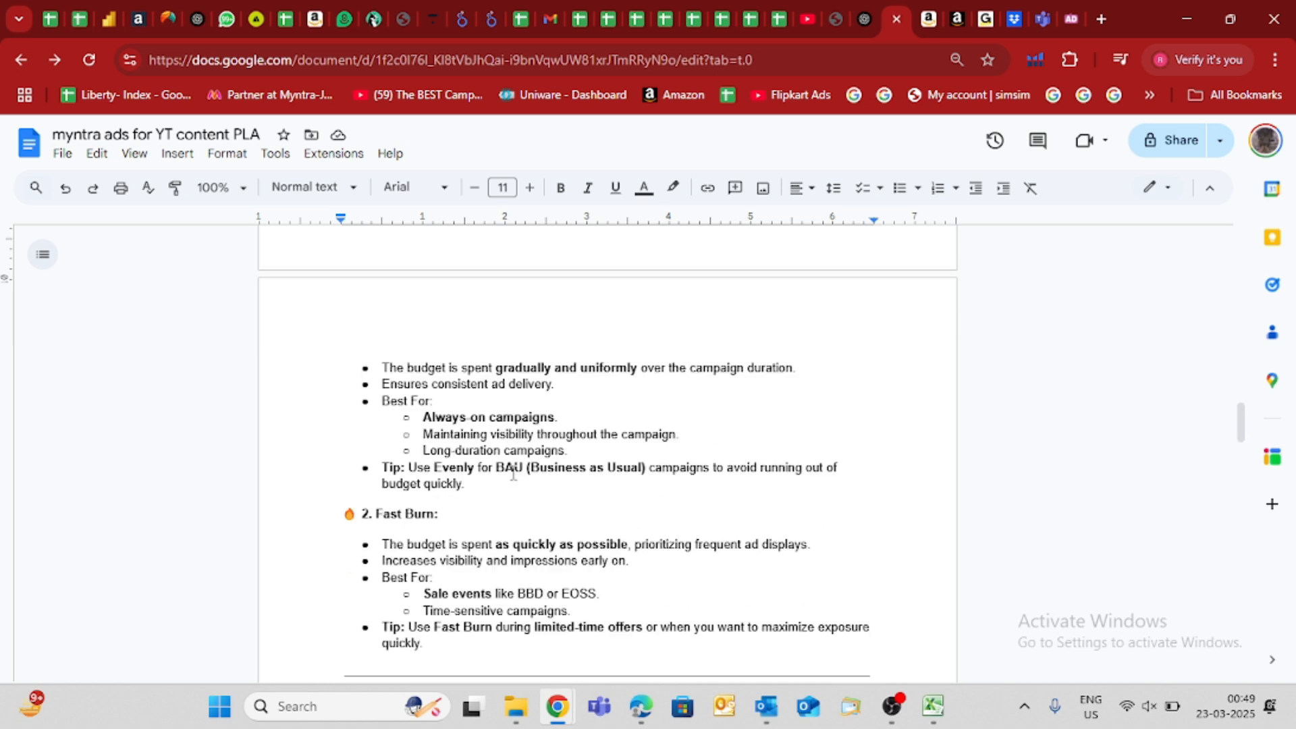
pyautogui.scroll(1, 512, 466)
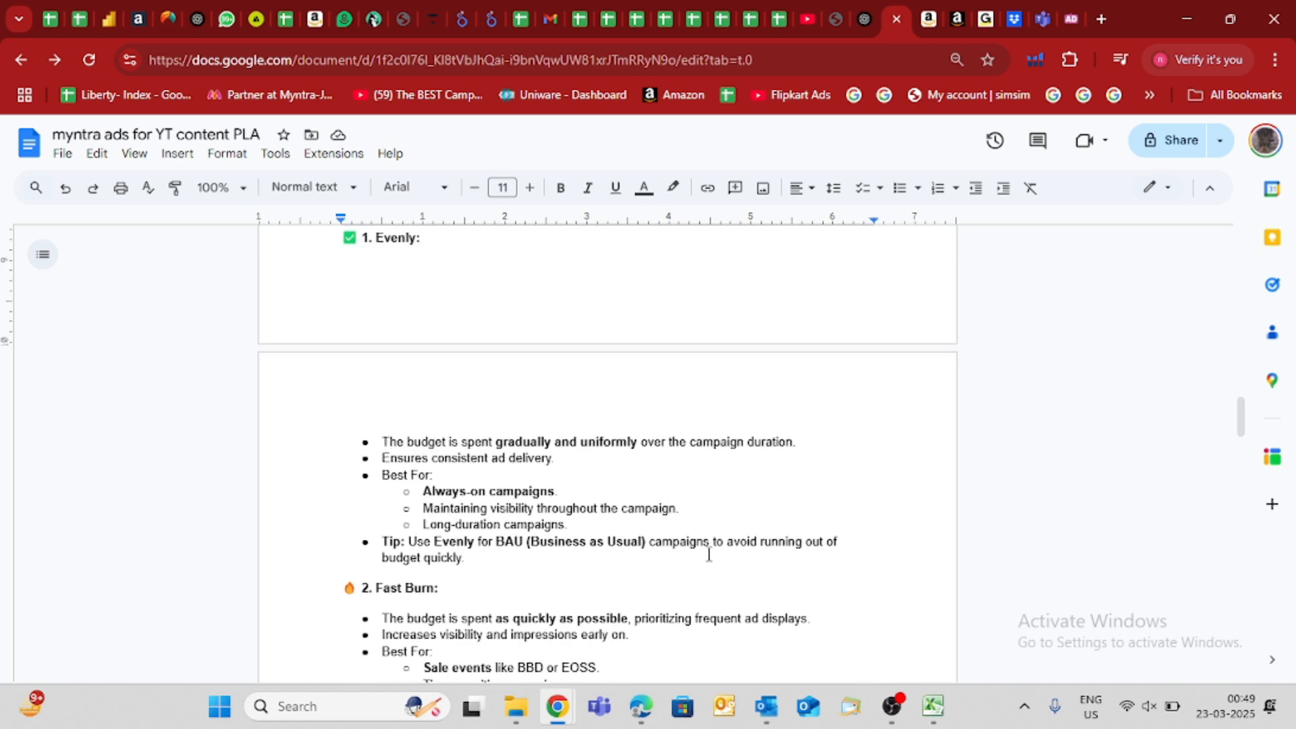
pyautogui.scroll(1, 708, 553)
pyautogui.scroll(5, 702, 533)
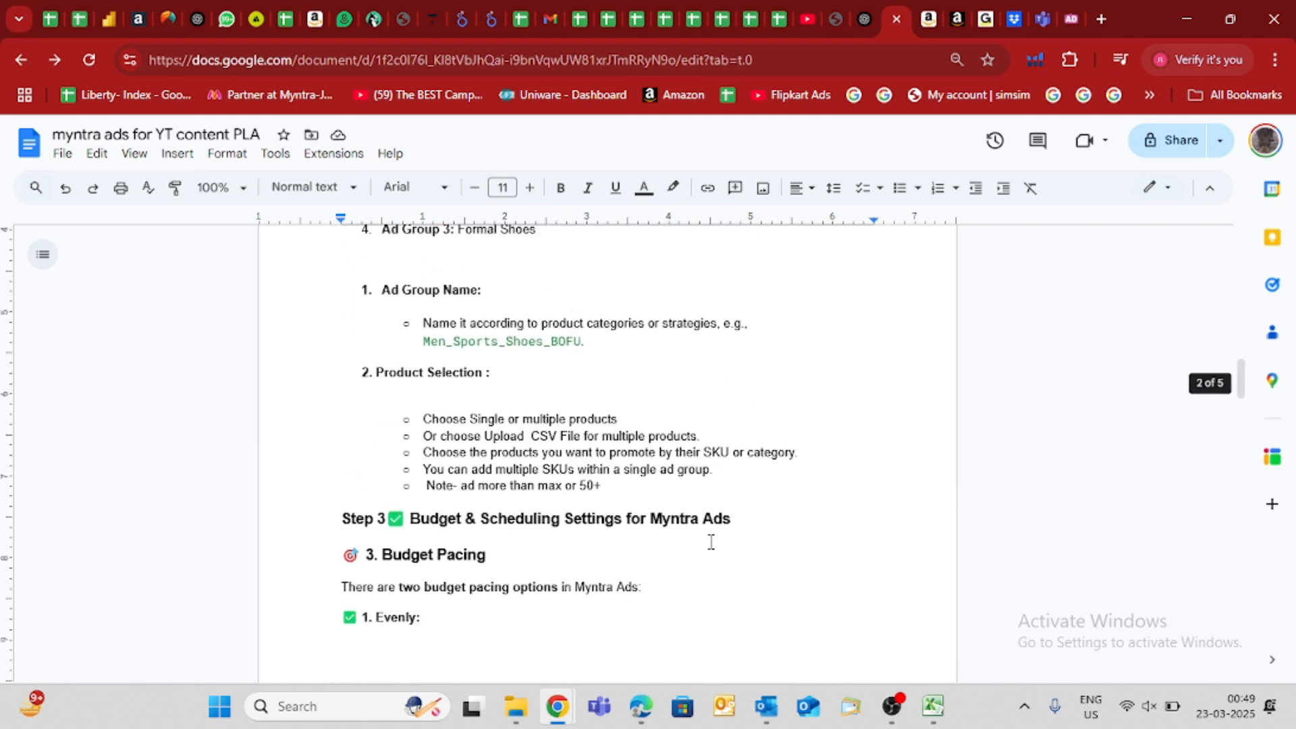
pyautogui.scroll(2, 690, 514)
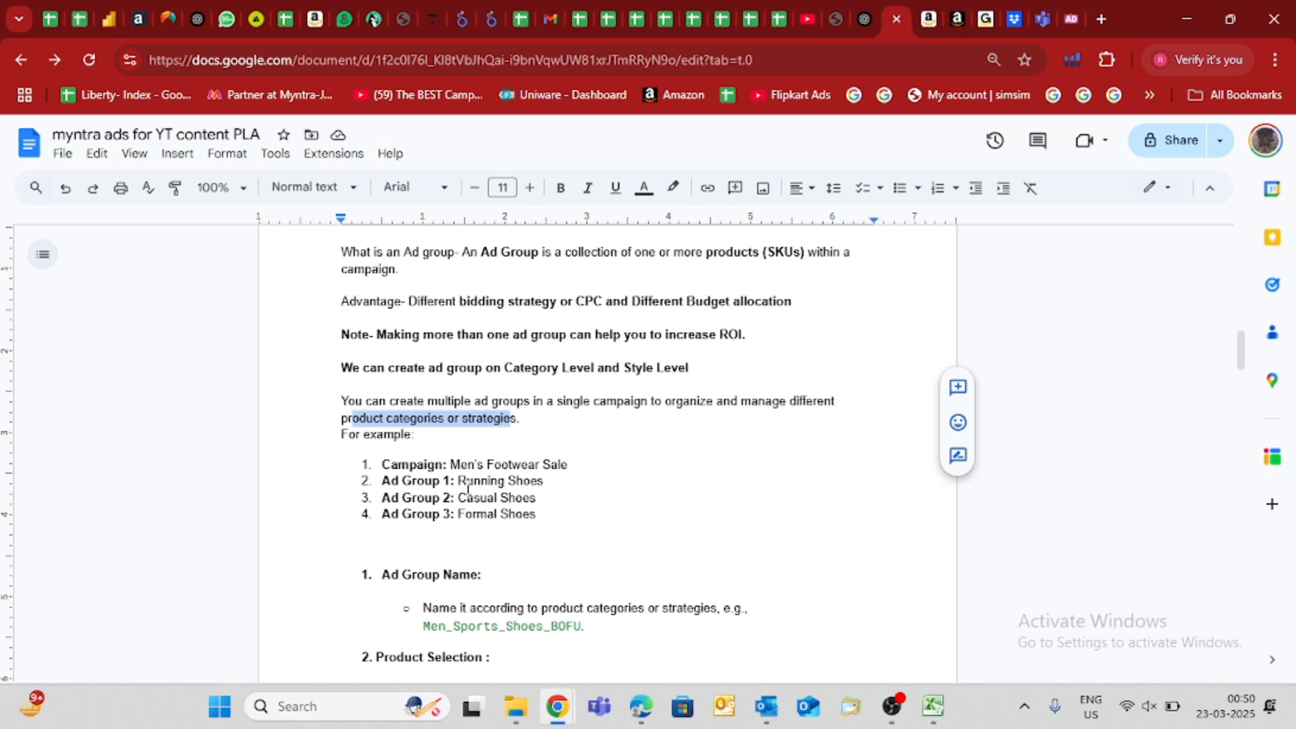
# - Study the Men's Footwear Sale campaign example with its Running, Casual and Formal Shoes ad groups
pyautogui.moveTo(431, 468); pyautogui.dragTo(561, 465)
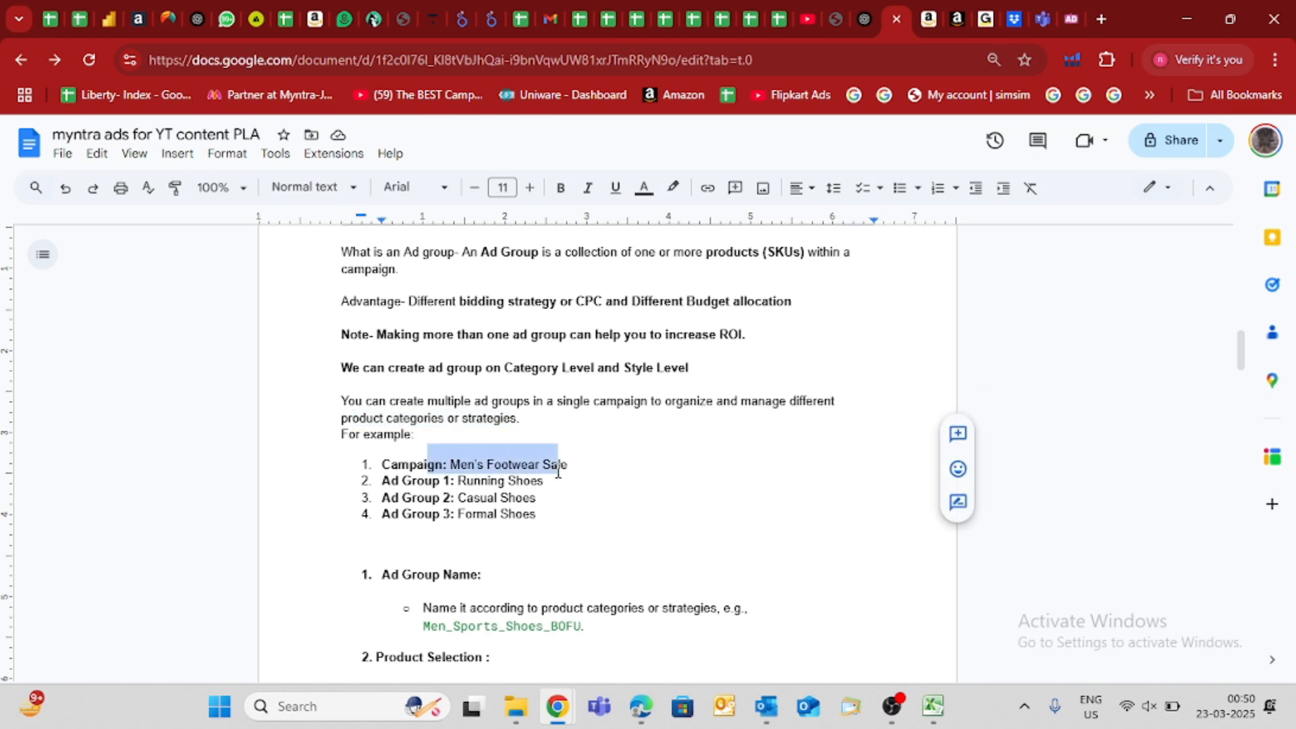
pyautogui.click(559, 464)
pyautogui.moveTo(450, 464); pyautogui.dragTo(579, 467)
pyautogui.click(501, 498)
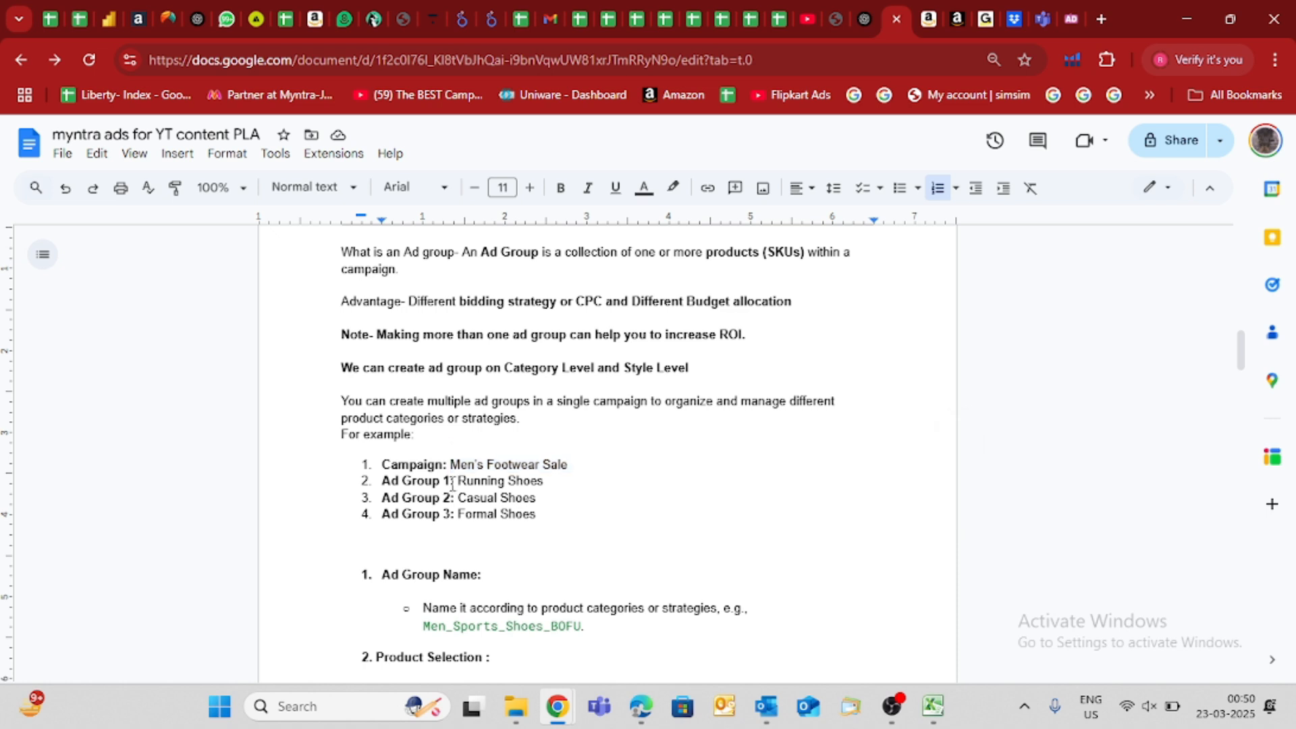
pyautogui.moveTo(459, 481); pyautogui.dragTo(542, 480)
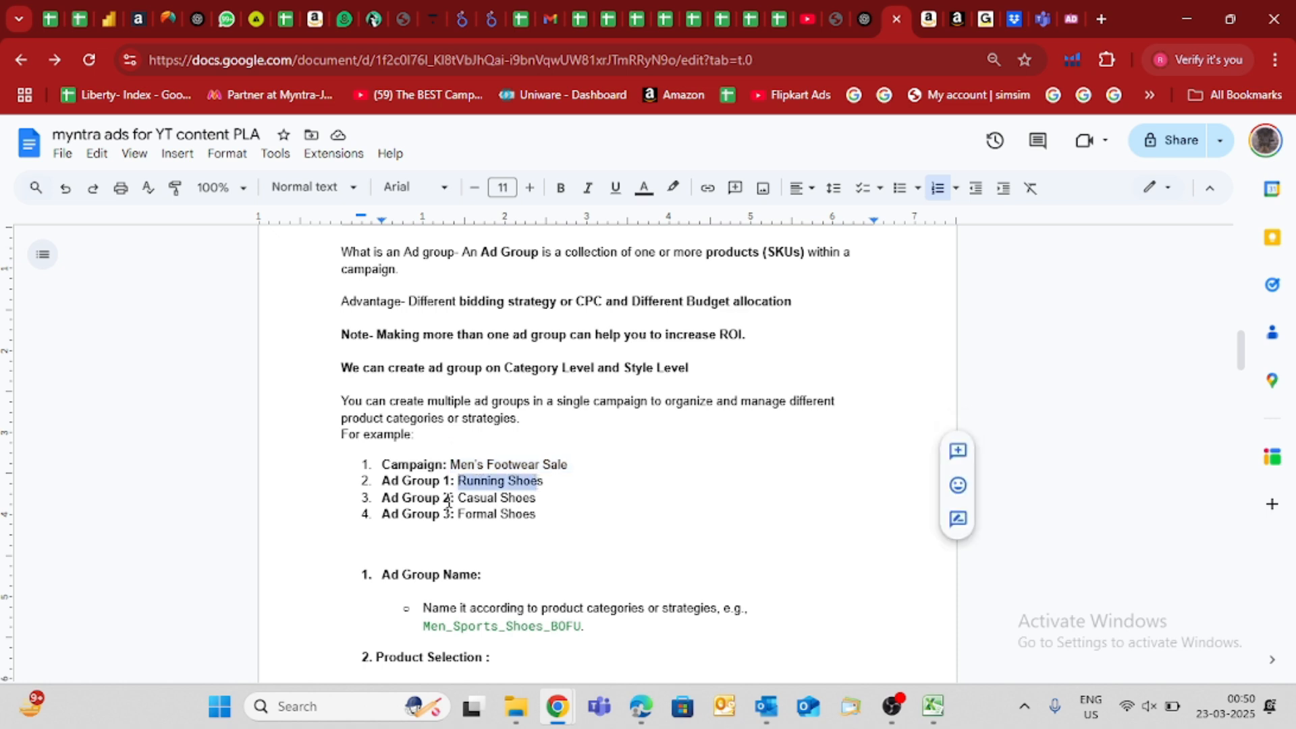
pyautogui.moveTo(458, 498); pyautogui.dragTo(547, 498)
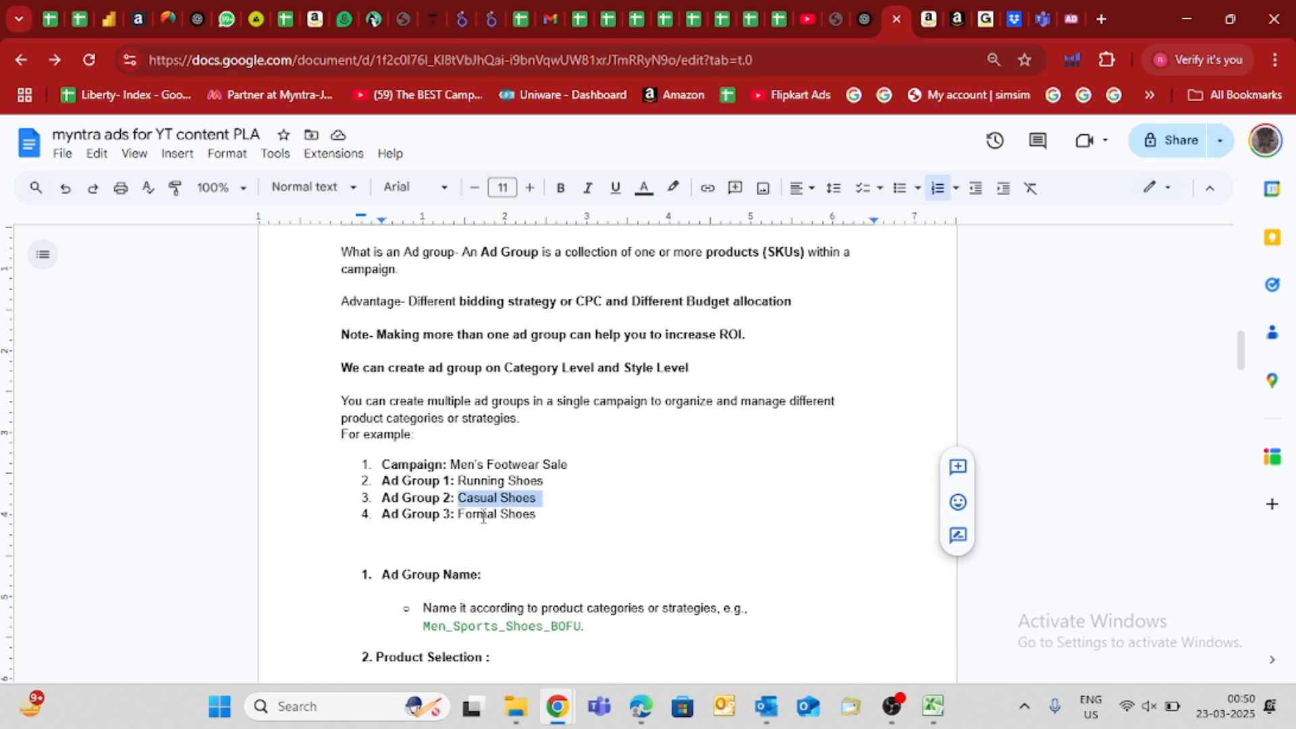
pyautogui.moveTo(459, 516); pyautogui.dragTo(537, 521)
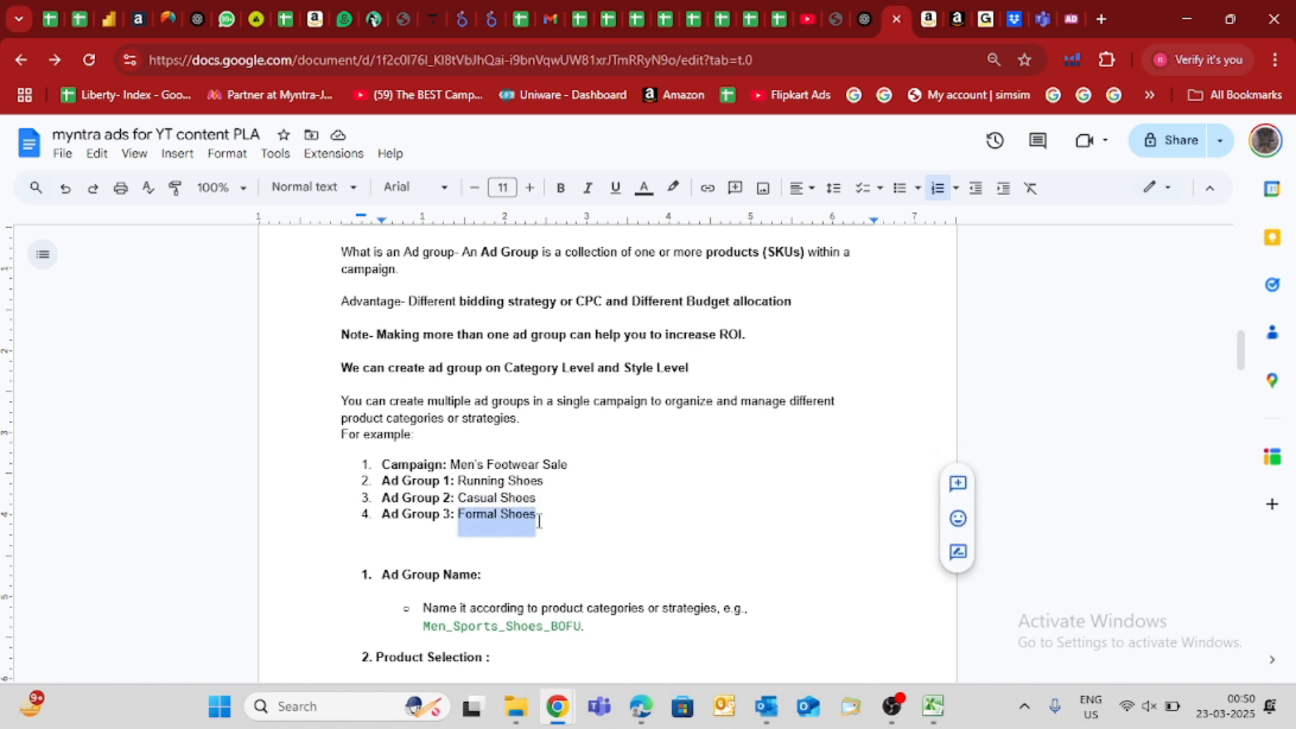
pyautogui.click(471, 465)
pyautogui.moveTo(458, 481); pyautogui.dragTo(546, 520)
pyautogui.click(589, 500)
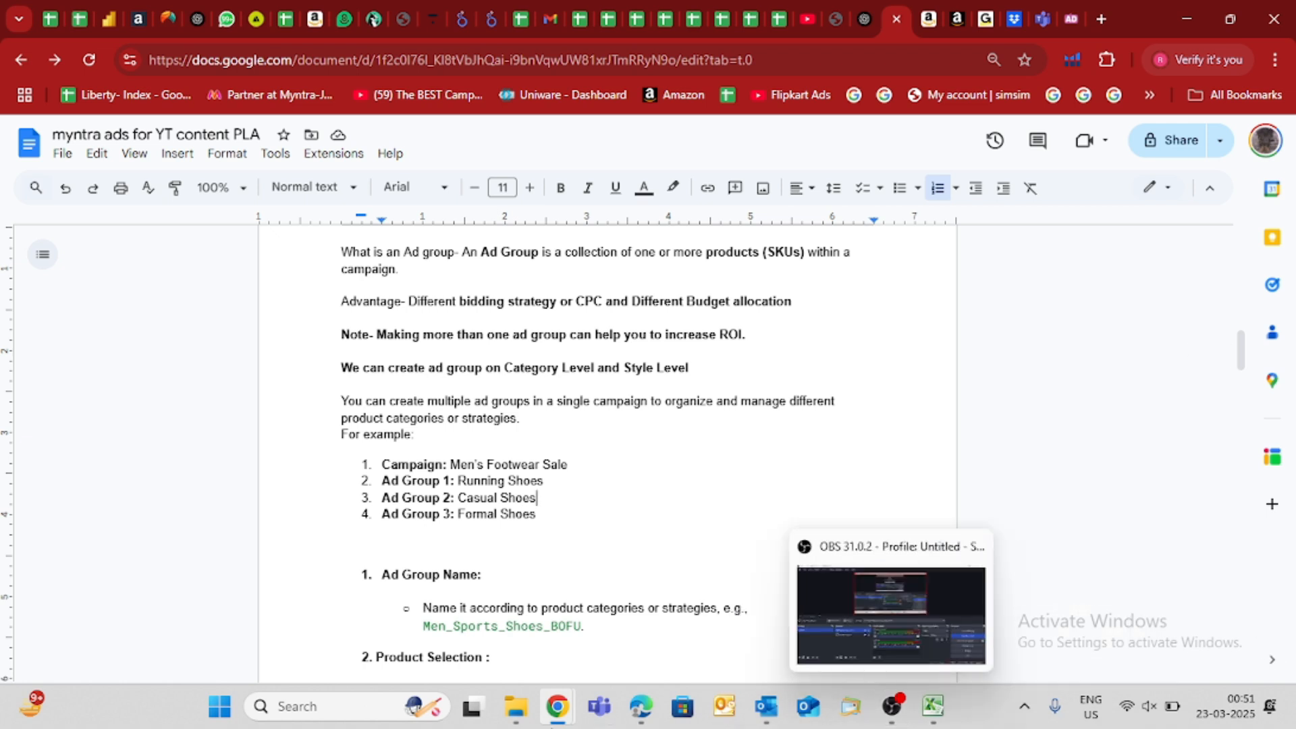
# - Switch back to the Myntra Ads Platform and continue from the ad groups to the campaign's Review stage
pyautogui.moveTo(545, 707)
pyautogui.click(628, 649)
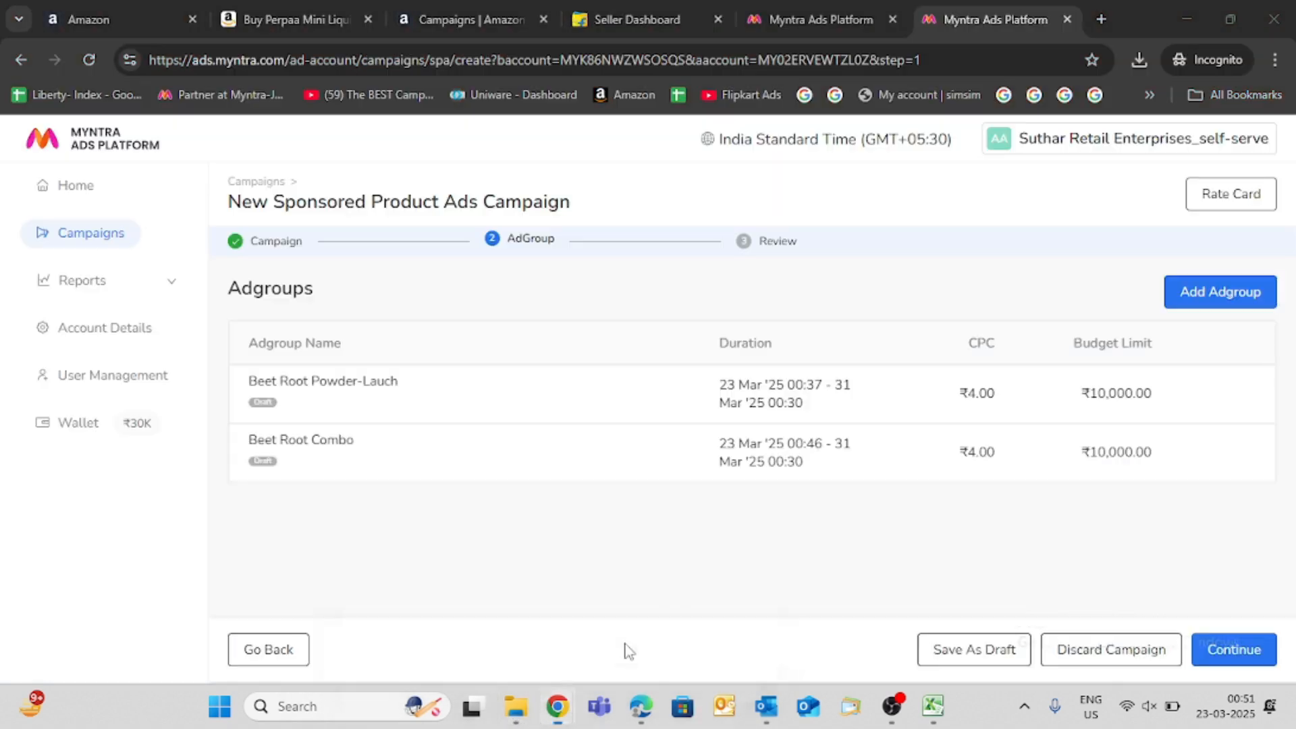
pyautogui.click(1213, 652)
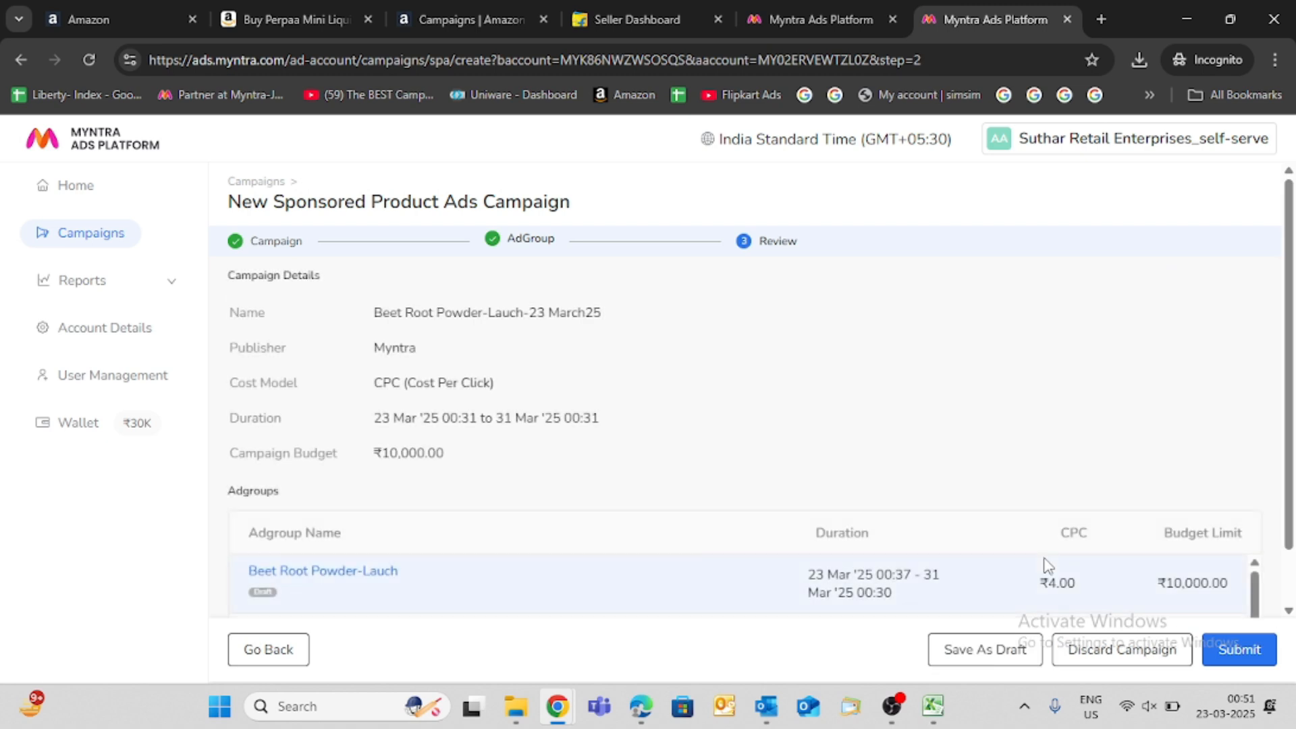
# - Review the campaign's name, duration, budget and ad groups before submission
pyautogui.scroll(-1, 444, 426)
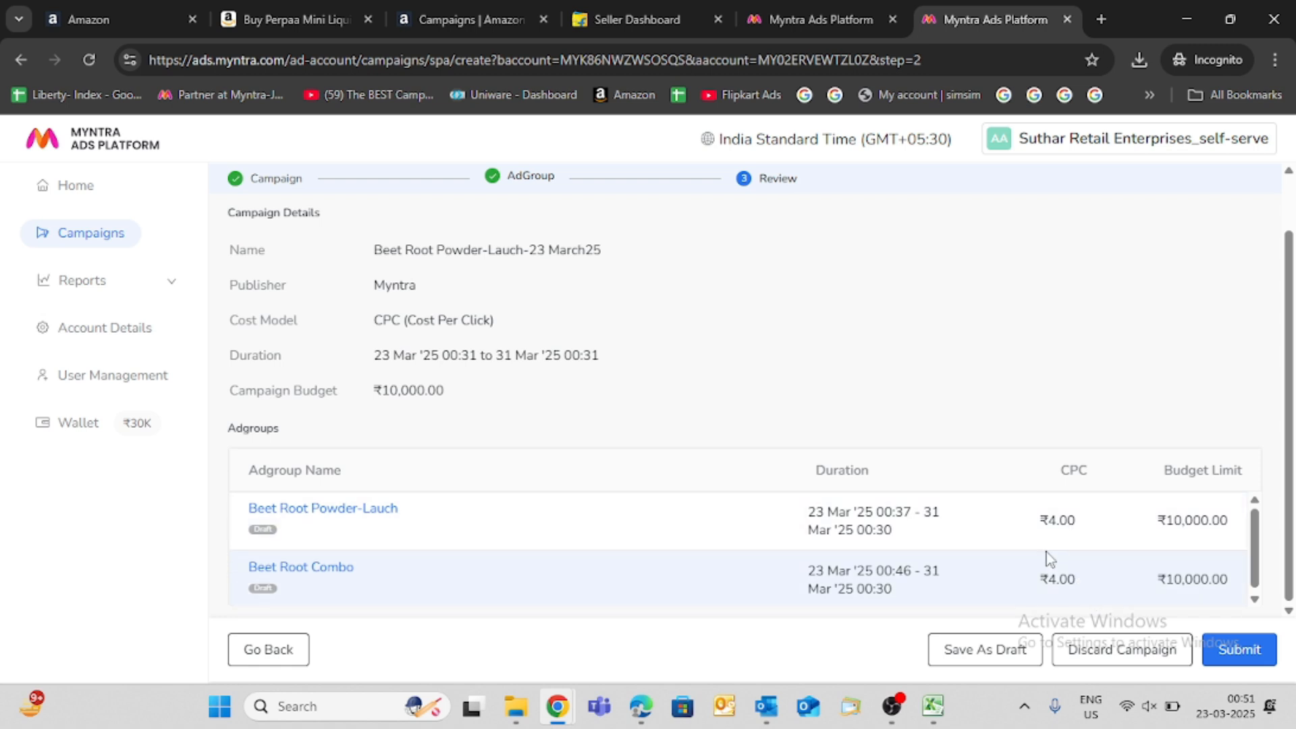
pyautogui.moveTo(380, 248); pyautogui.dragTo(654, 274)
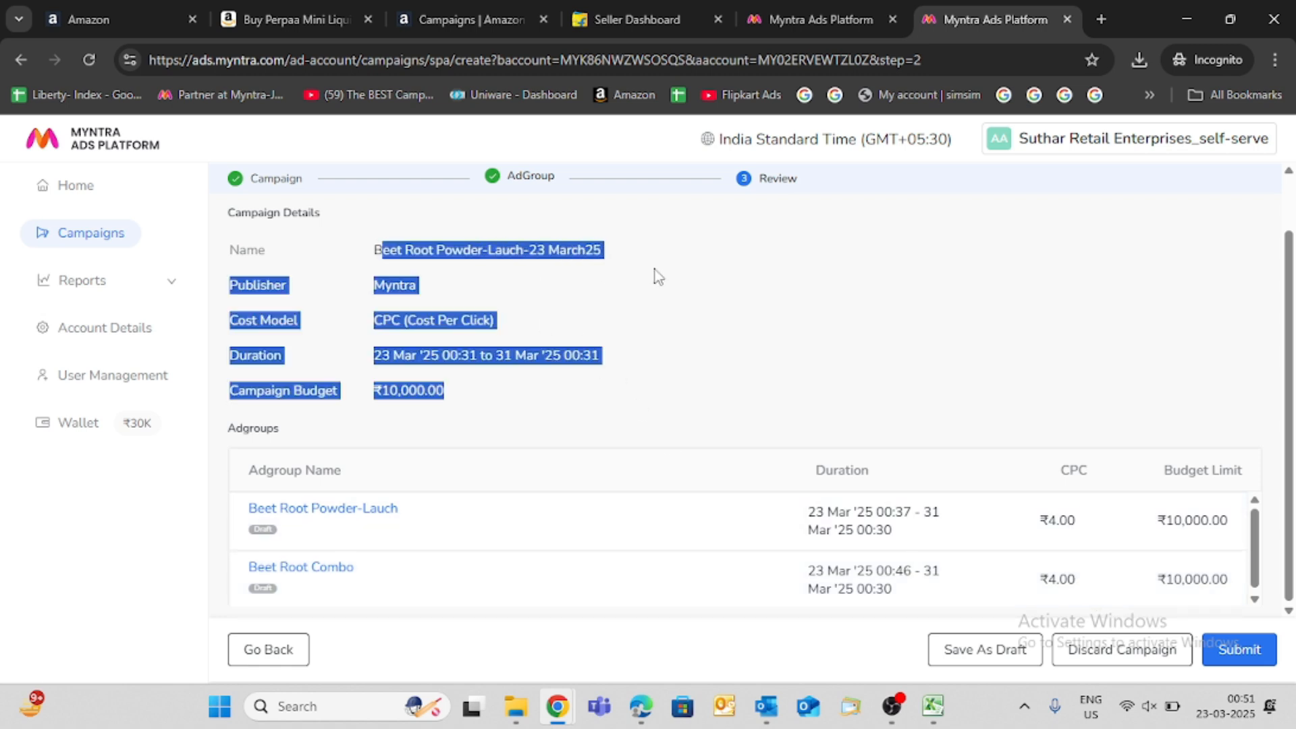
pyautogui.click(682, 311)
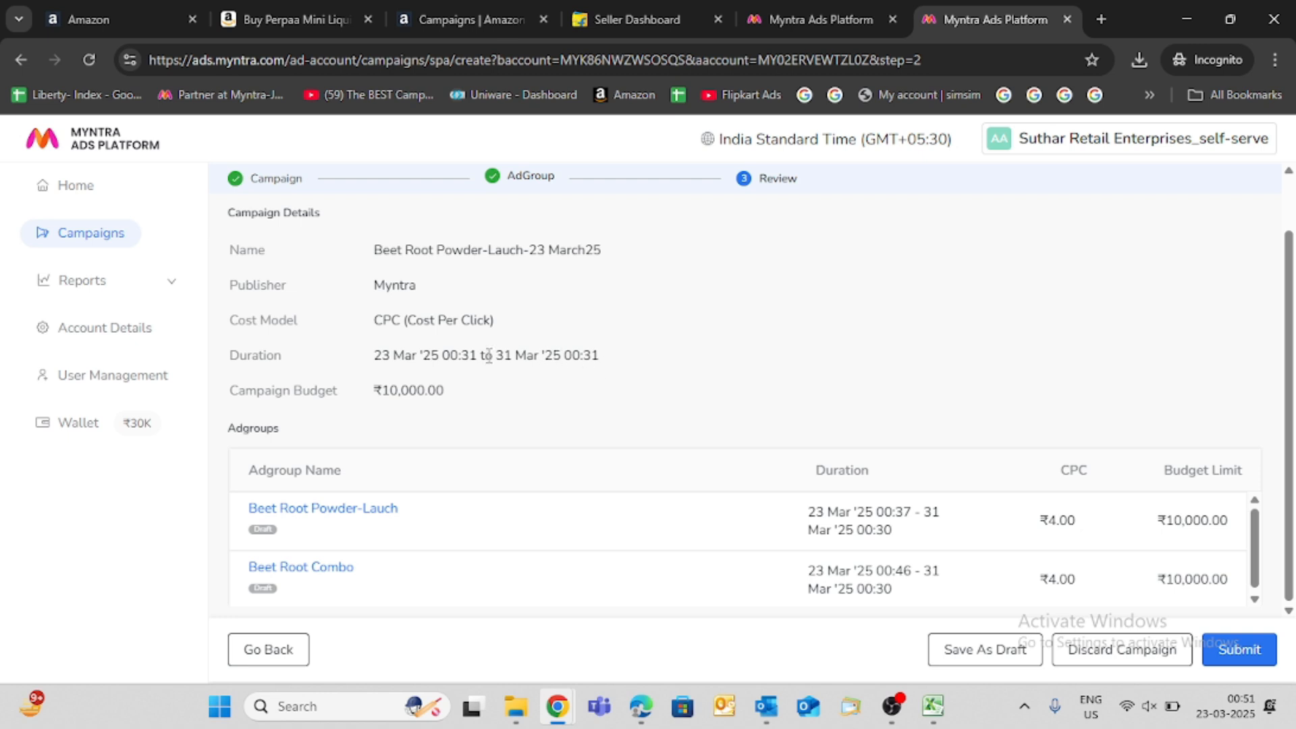
pyautogui.moveTo(429, 354); pyautogui.dragTo(615, 367)
pyautogui.click(519, 362)
pyautogui.moveTo(493, 356); pyautogui.dragTo(628, 368)
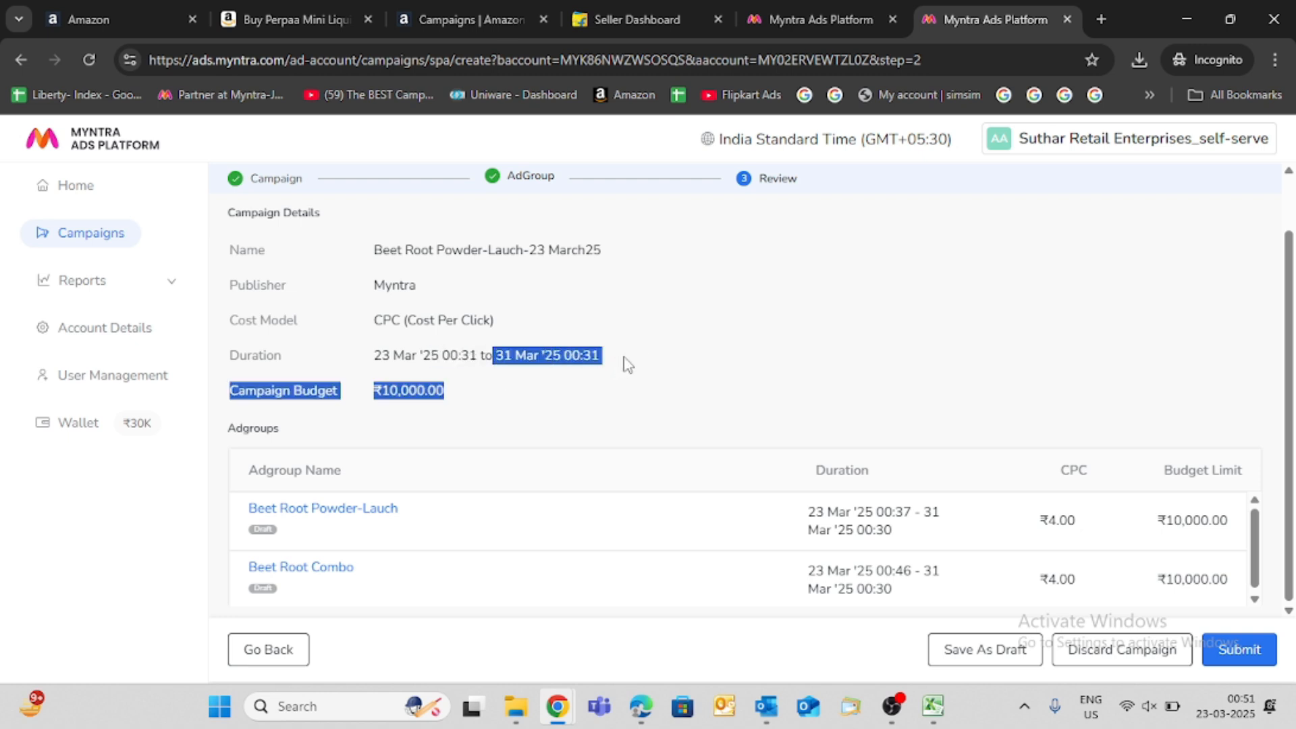
pyautogui.click(758, 375)
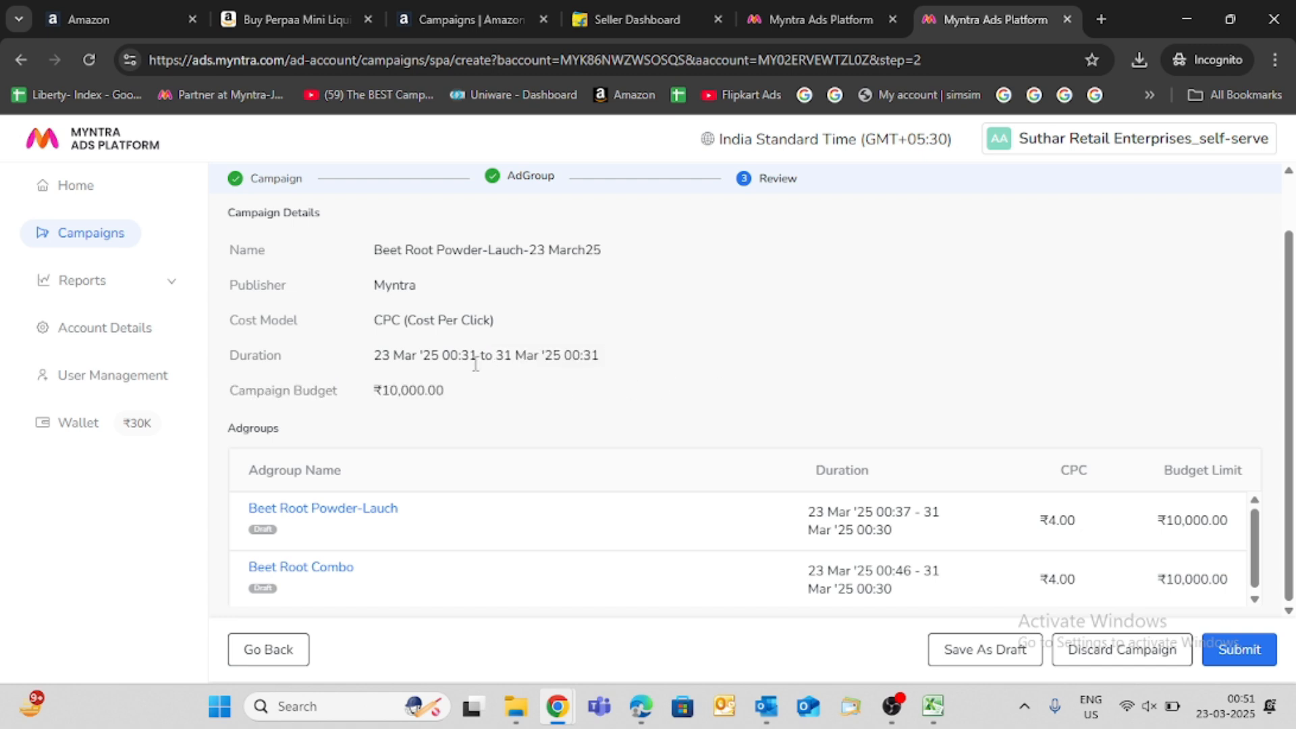
pyautogui.moveTo(476, 364); pyautogui.dragTo(639, 375)
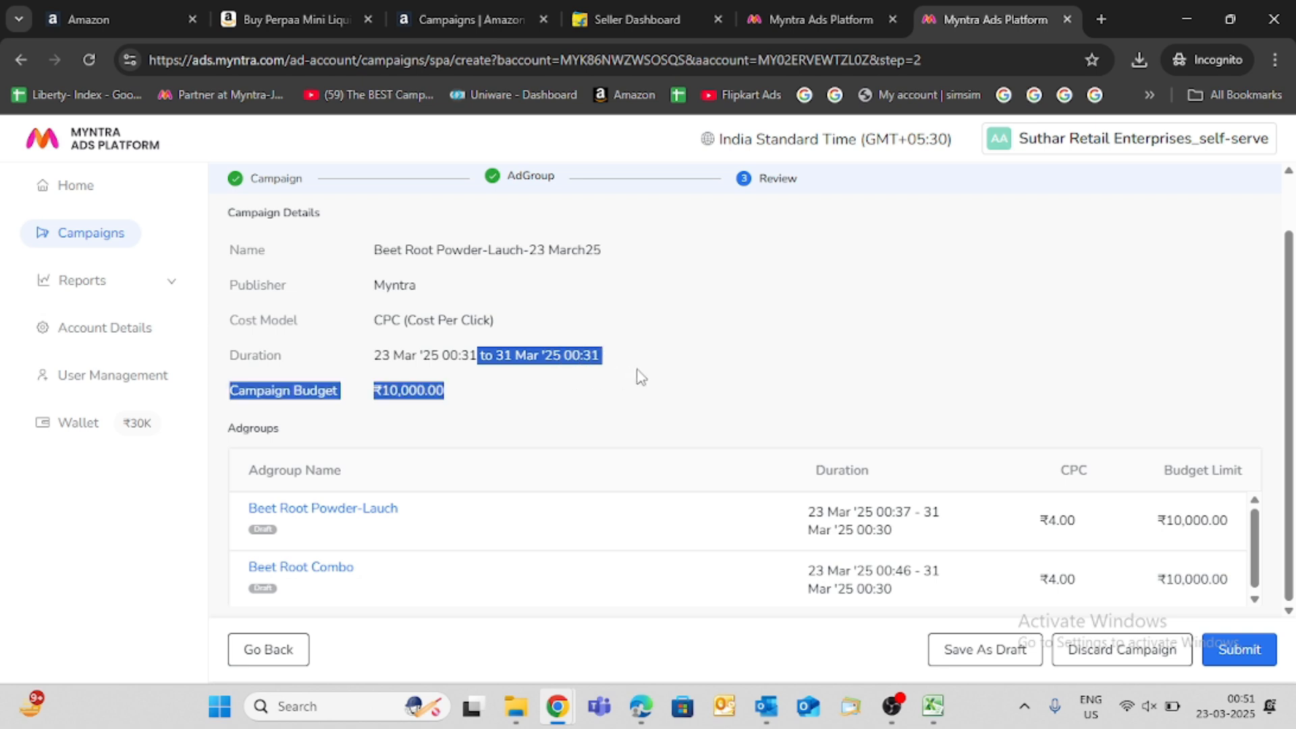
pyautogui.click(624, 370)
pyautogui.moveTo(487, 352); pyautogui.dragTo(567, 355)
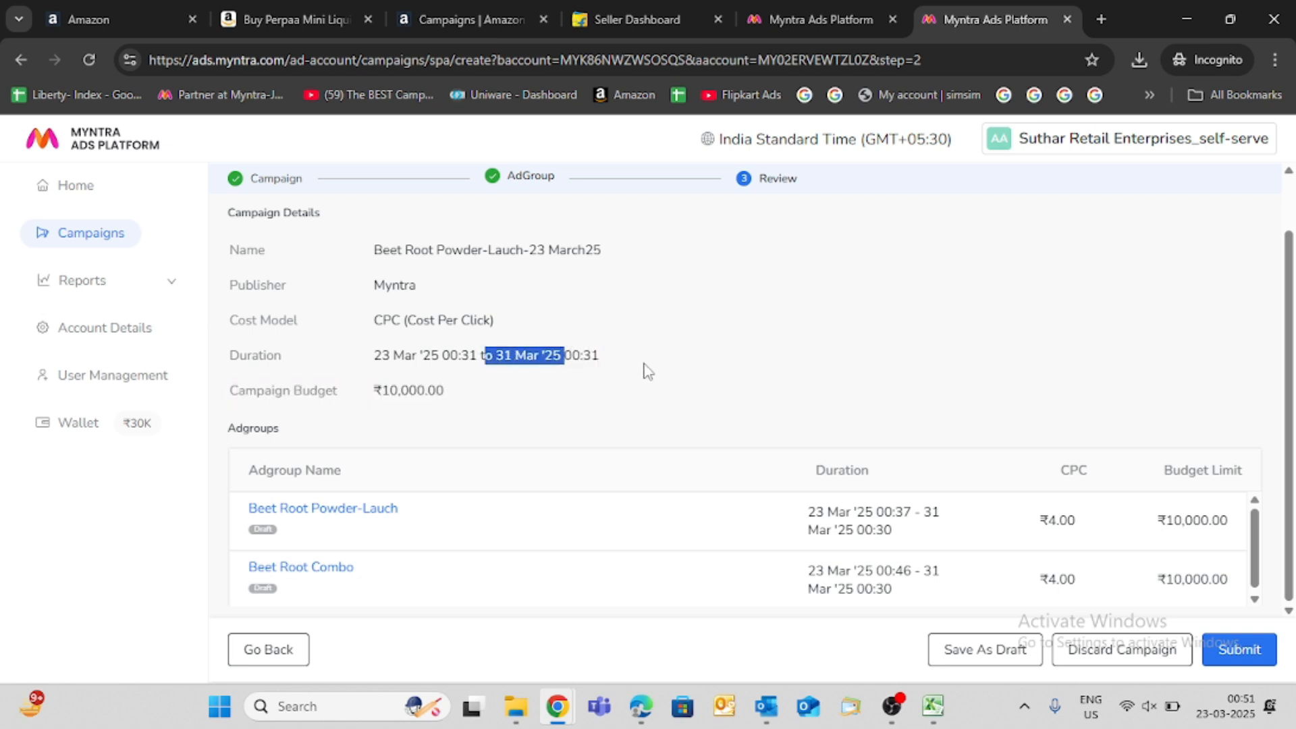
pyautogui.click(645, 370)
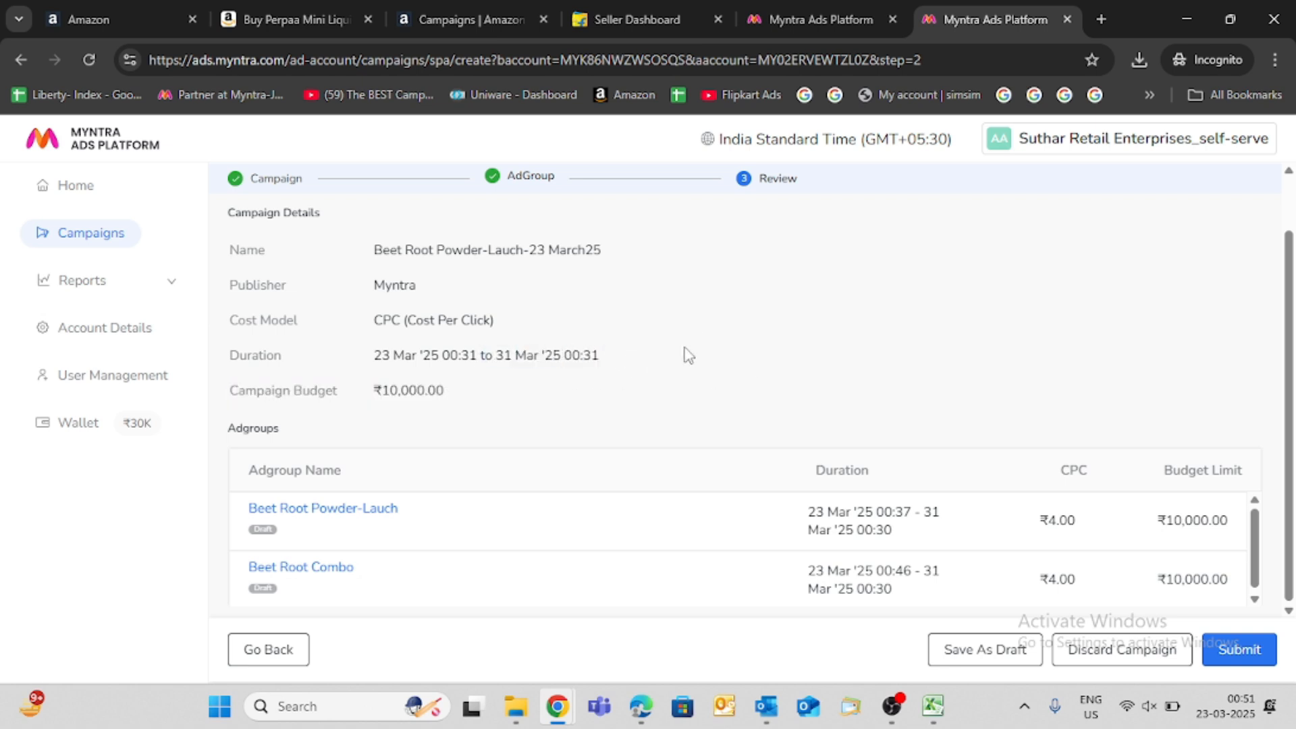
# - Submit the beet root powder campaign and inspect its entry in the All Campaigns list
pyautogui.click(1238, 651)
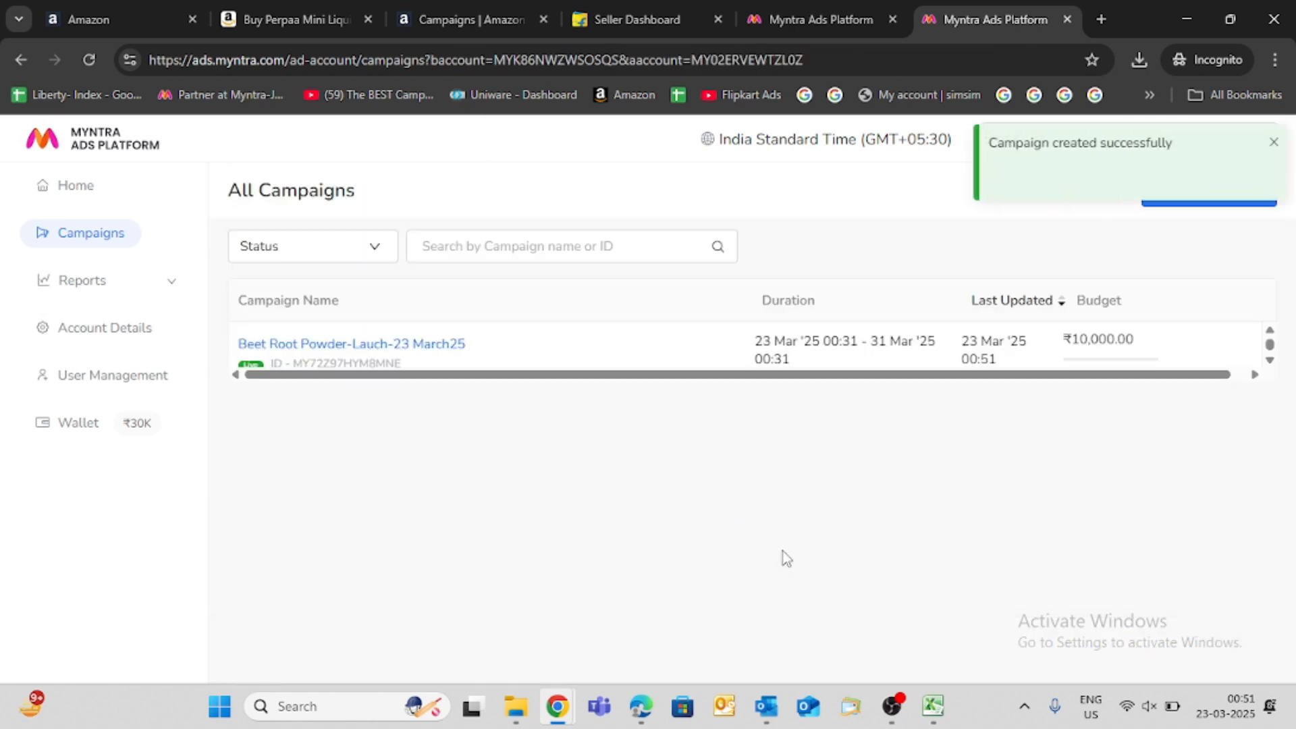
pyautogui.moveTo(600, 377); pyautogui.dragTo(616, 378)
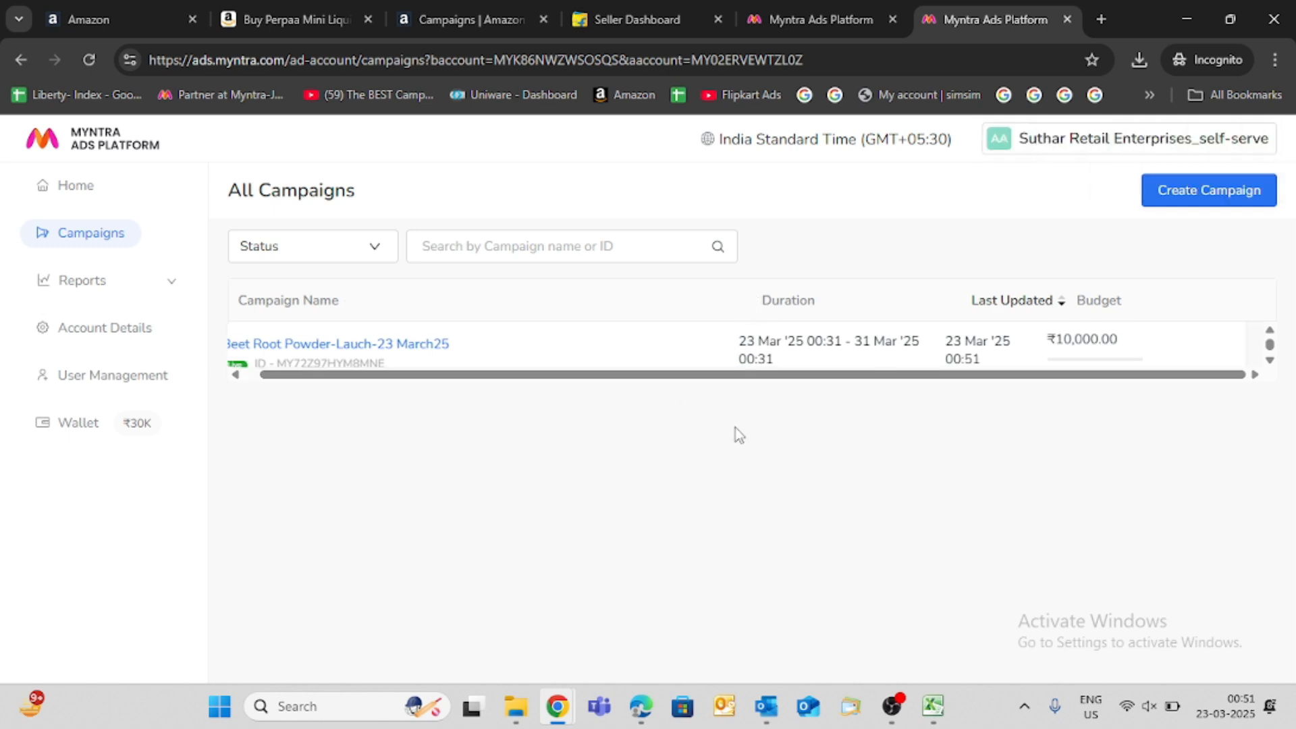
pyautogui.moveTo(643, 386); pyautogui.dragTo(179, 410)
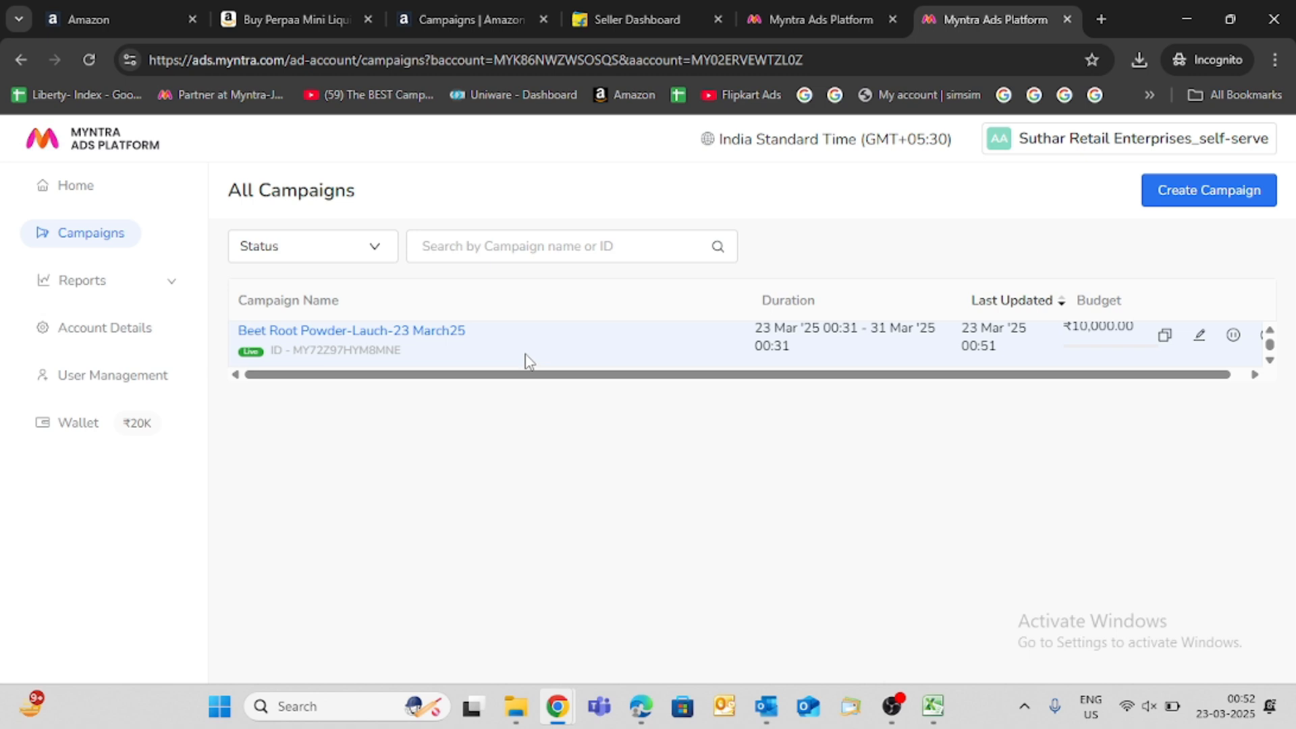
pyautogui.scroll(1, 527, 361)
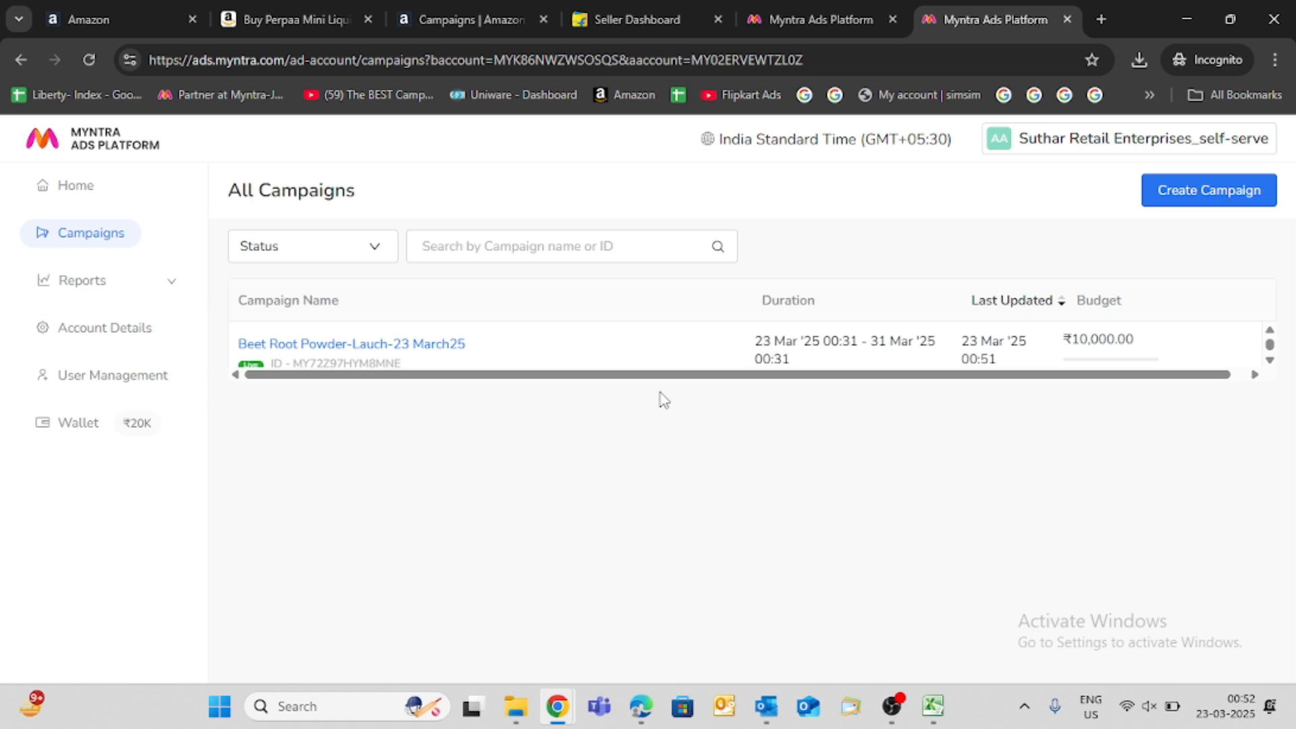
pyautogui.moveTo(898, 723)
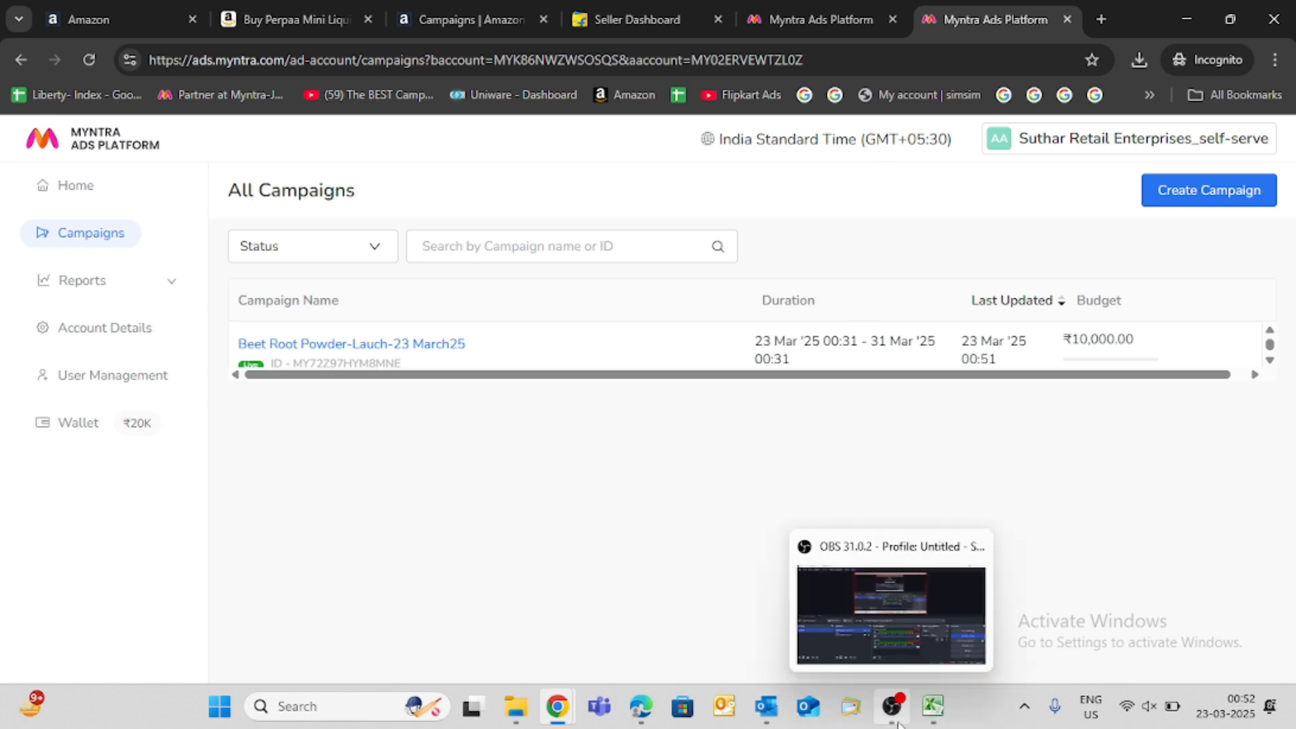